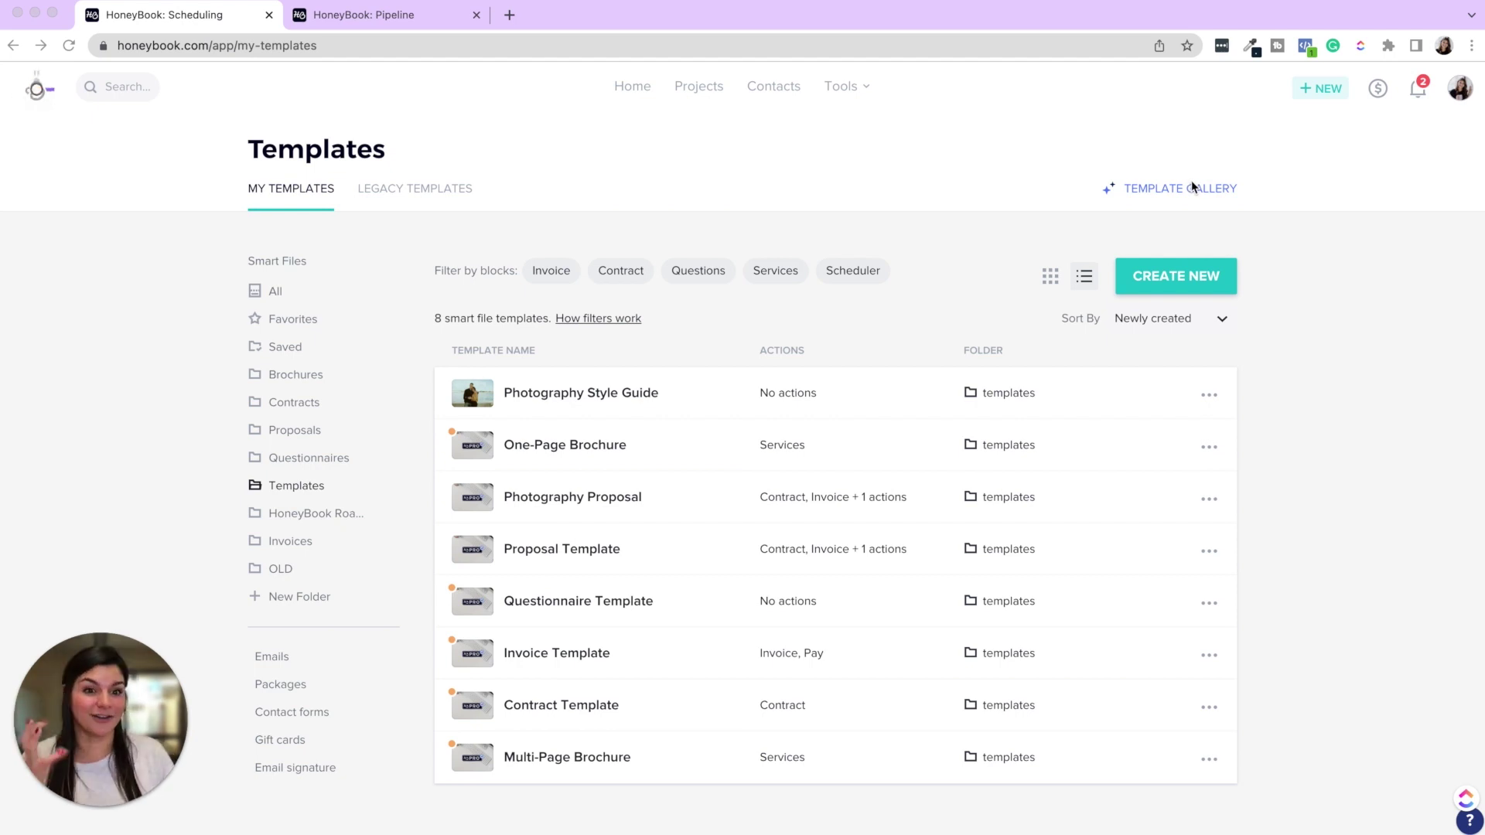
# Search the template gallery for photography.
pyautogui.click(1139, 192)
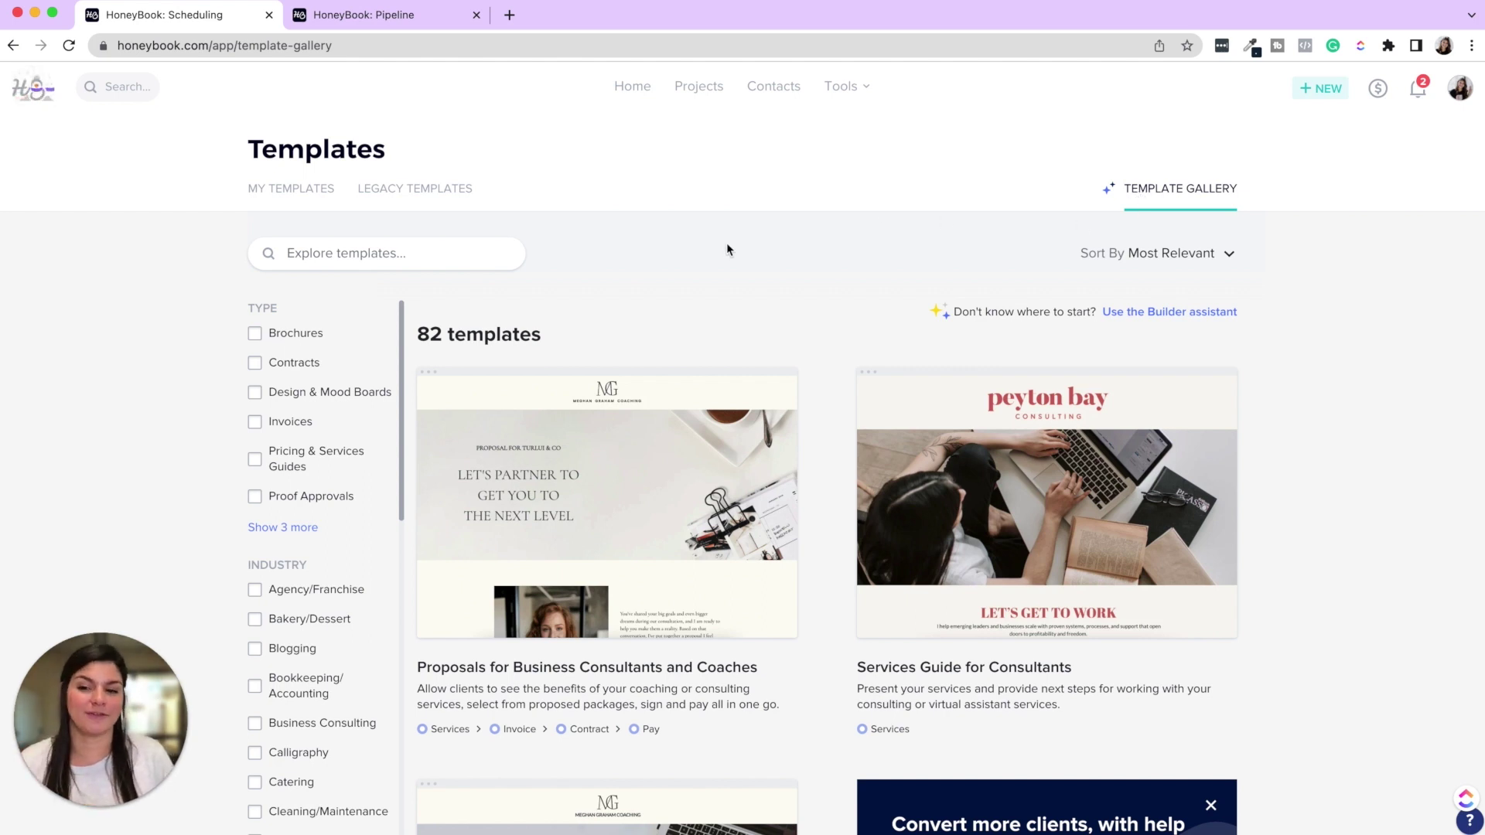
pyautogui.click(442, 255)
pyautogui.write('photography')
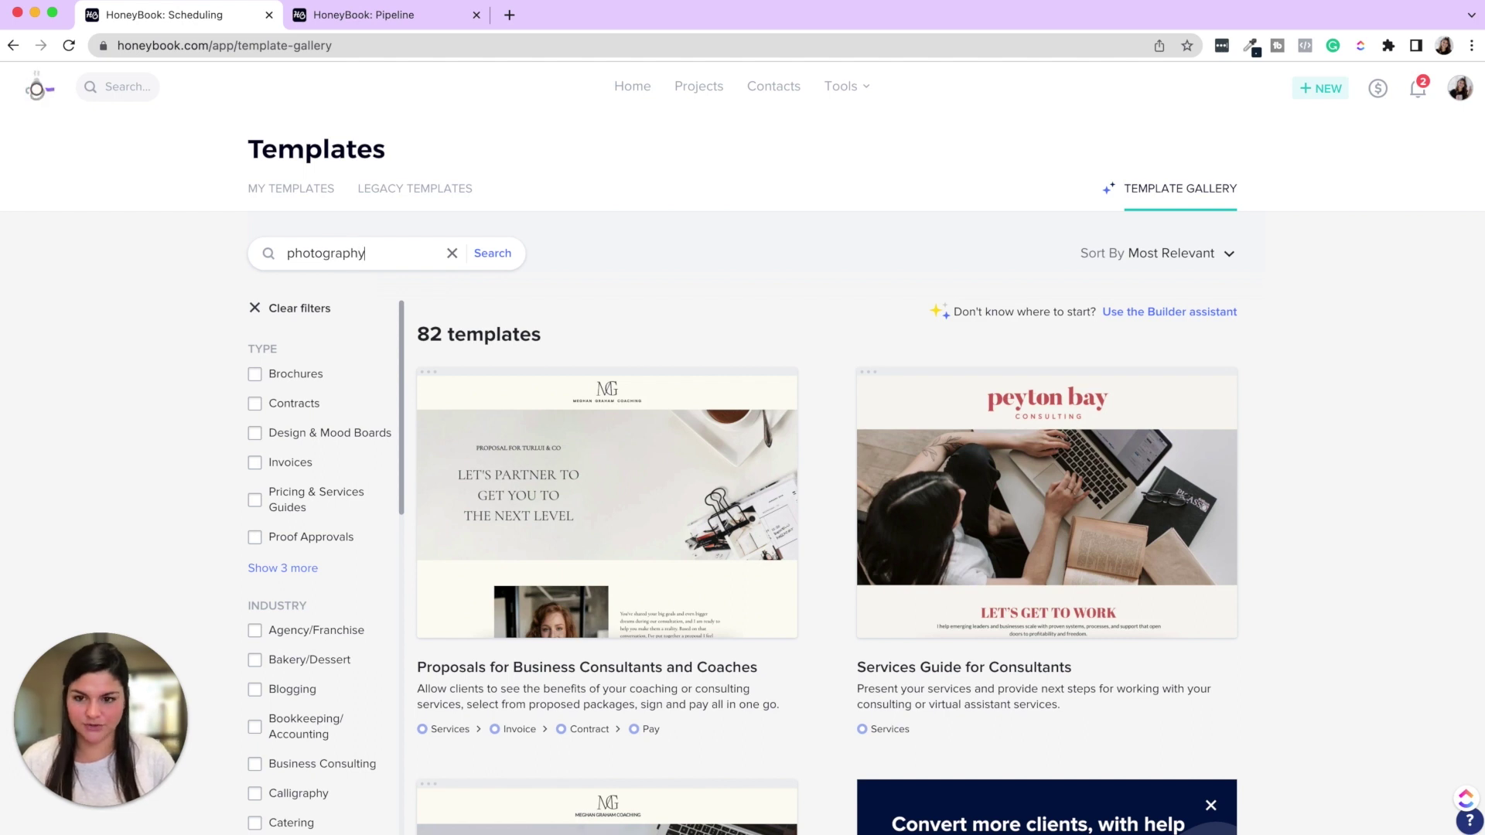
pyautogui.press('Return')
# Open the Wedding Photography Pricing Guide template from the gallery for editing and dismiss the notifications.
pyautogui.scroll(-8, 783, 431)
pyautogui.scroll(-8, 784, 431)
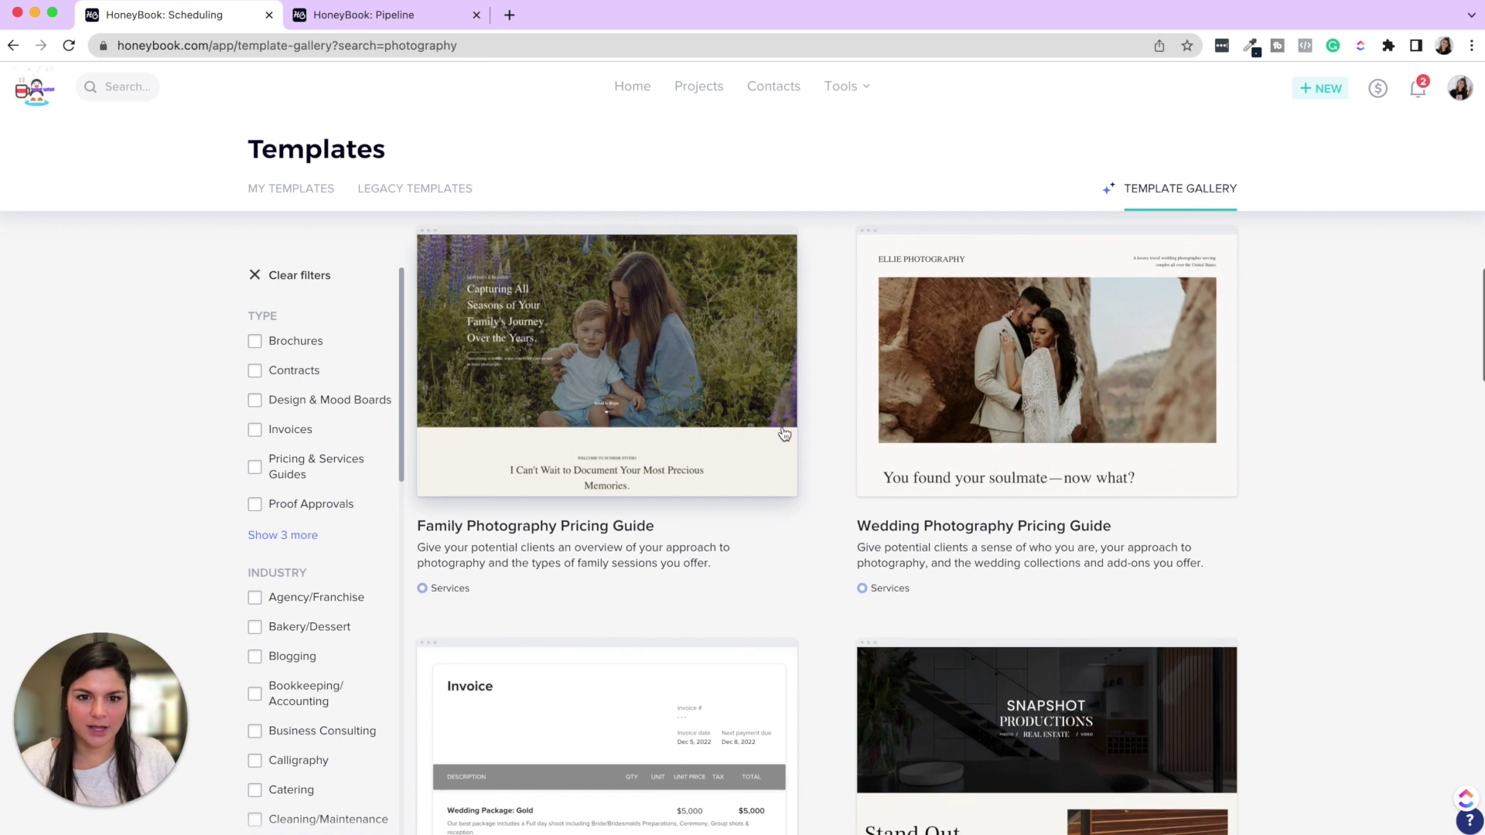
pyautogui.scroll(-4, 784, 433)
pyautogui.scroll(7, 783, 433)
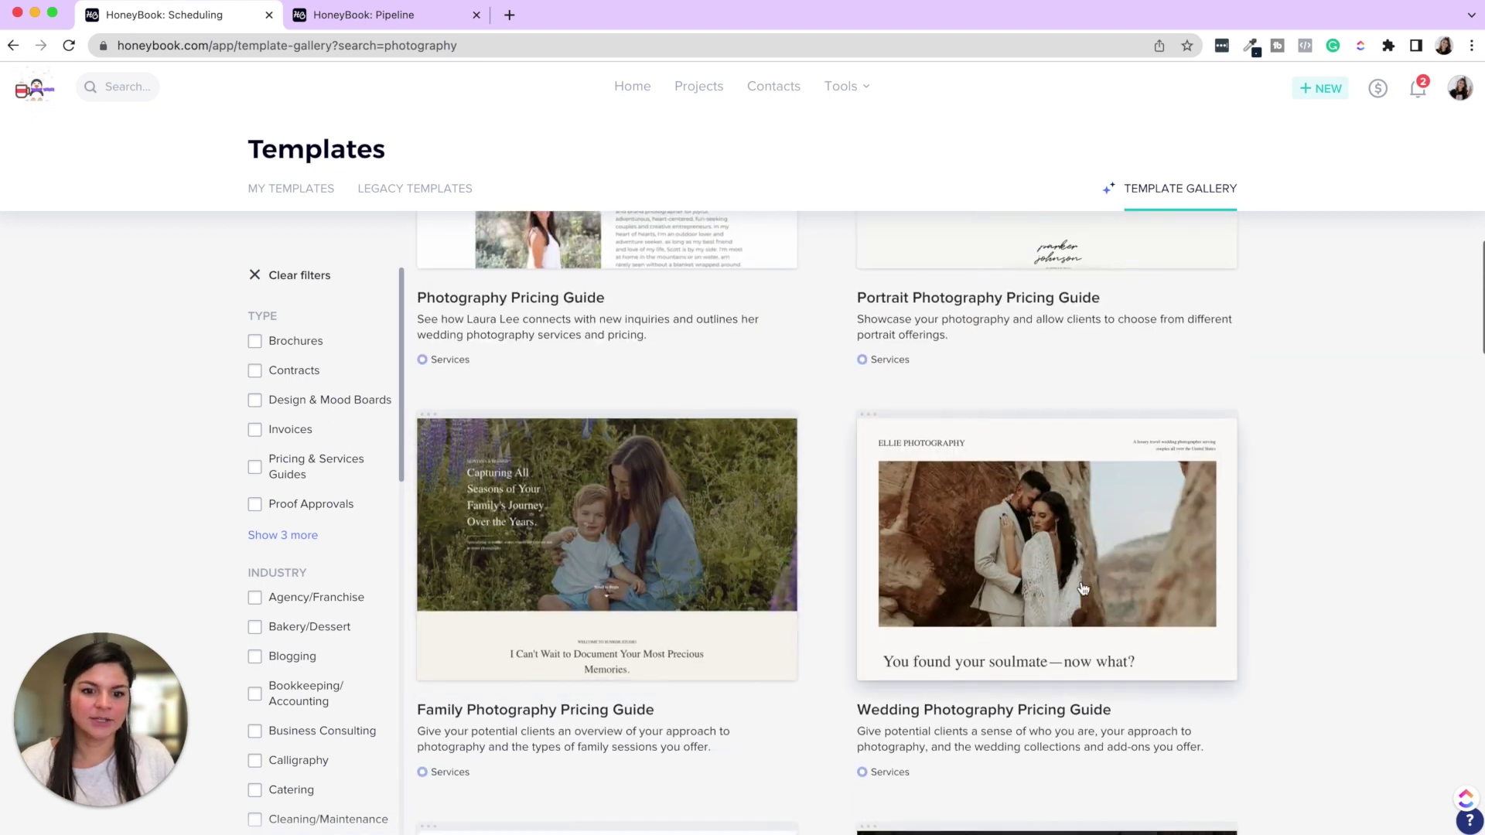
pyautogui.click(1018, 602)
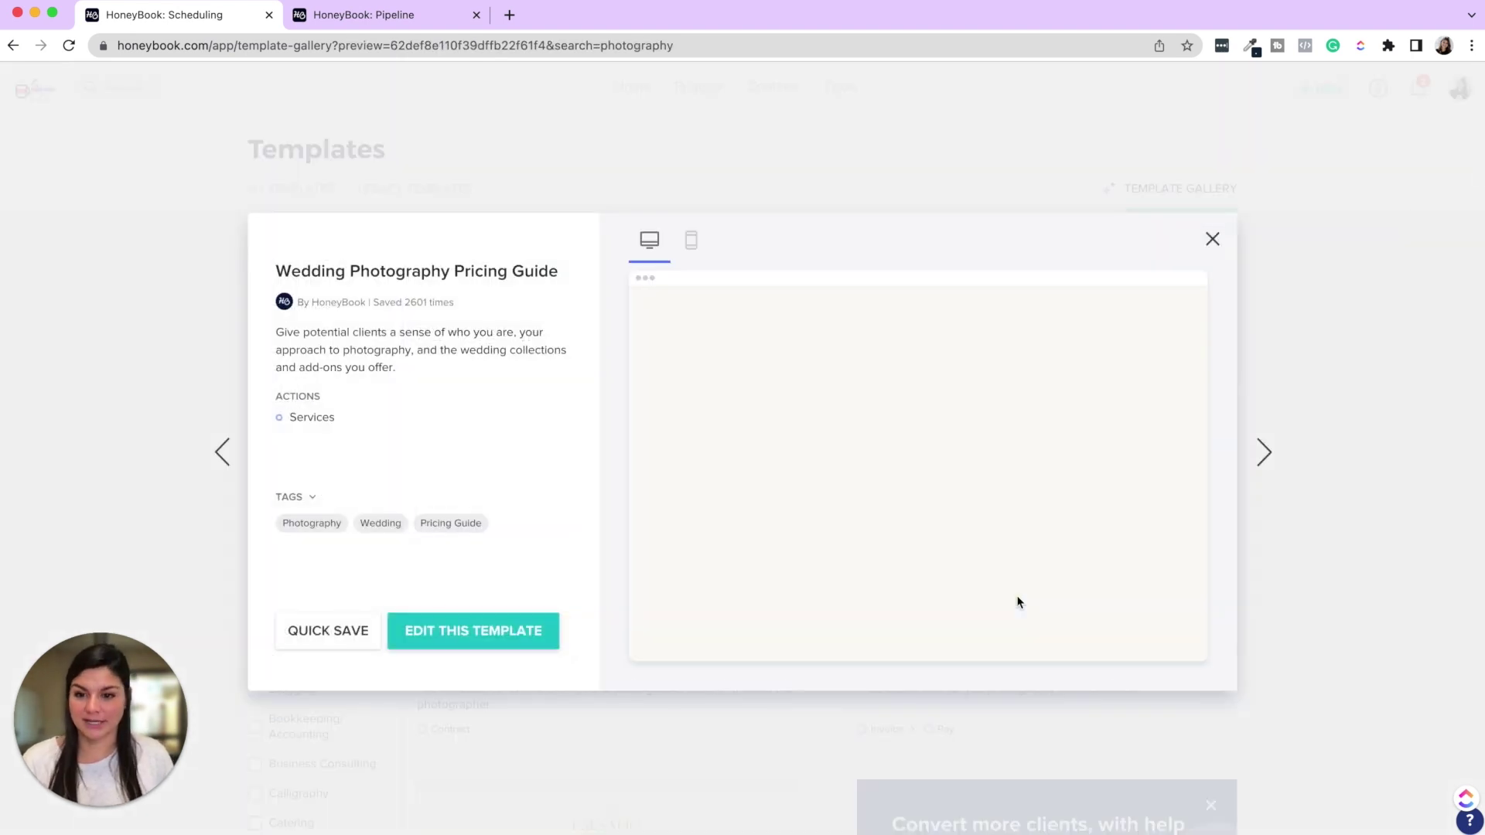
pyautogui.click(477, 631)
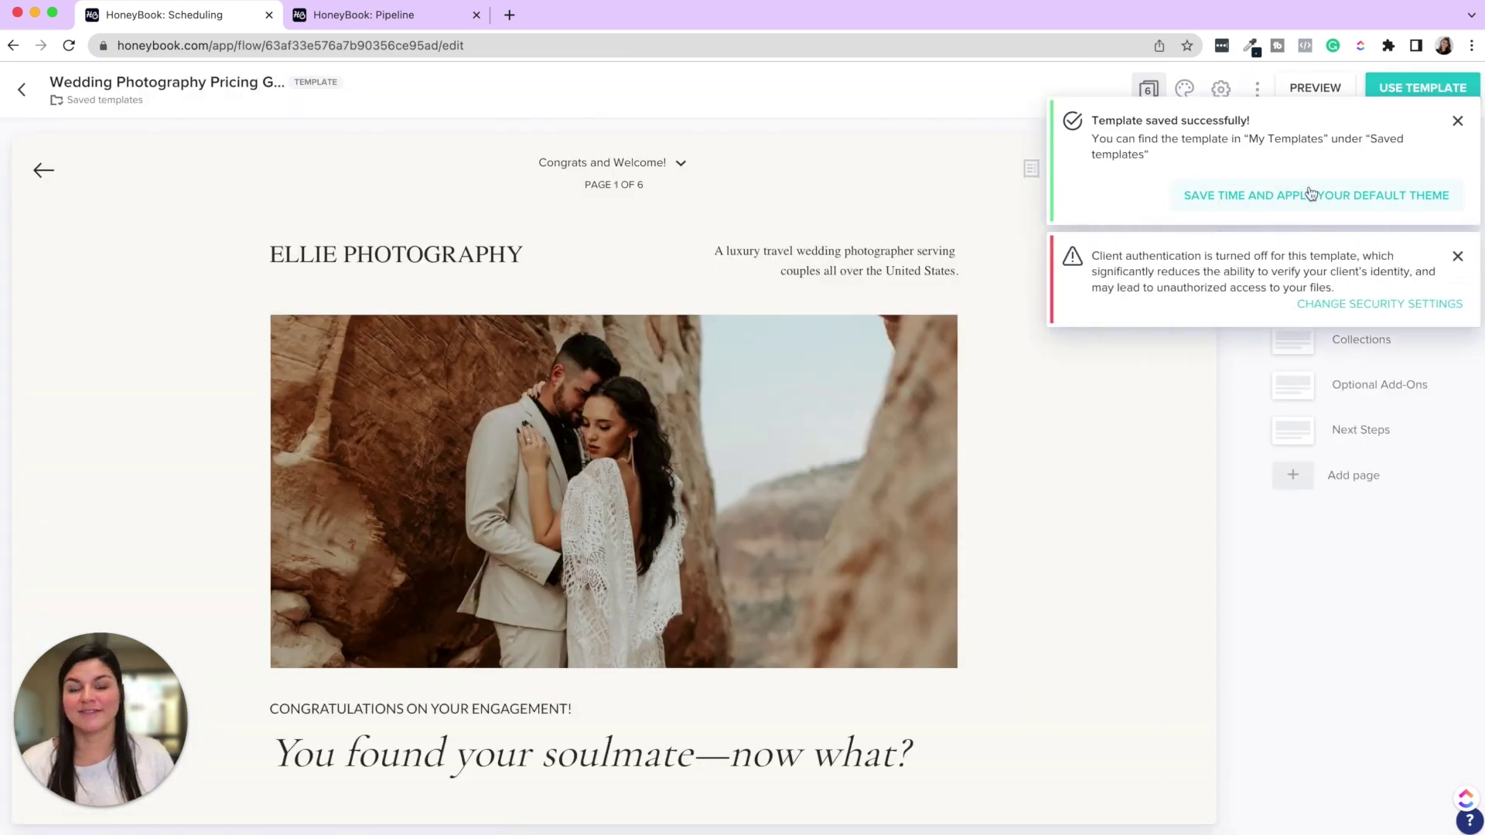
pyautogui.click(1458, 120)
pyautogui.click(1459, 125)
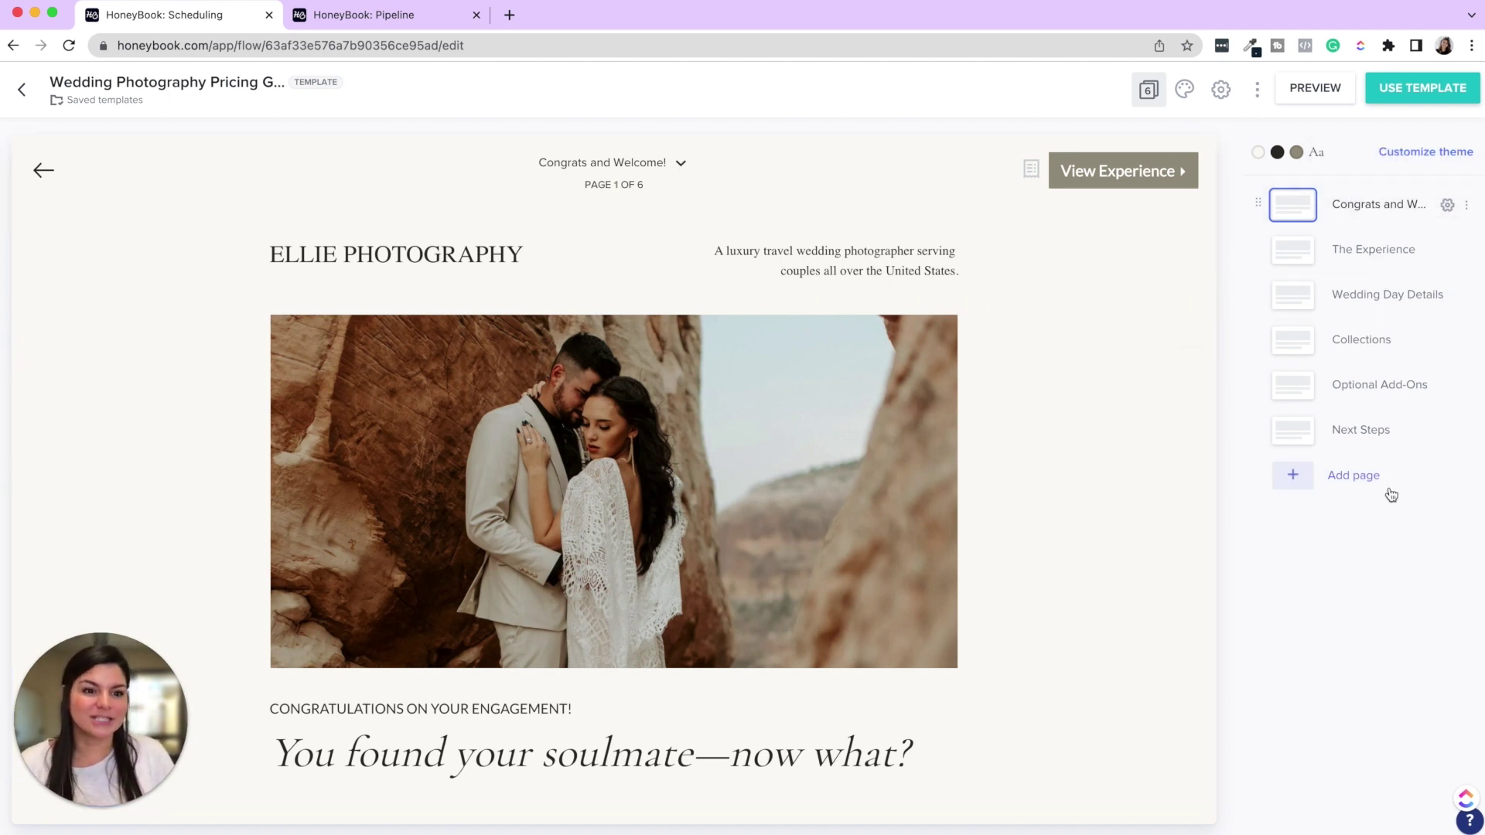
# Preview the Congrats and Welcome page as a client, and inspect its header text blocks and couple photo in the editor.
pyautogui.click(1315, 88)
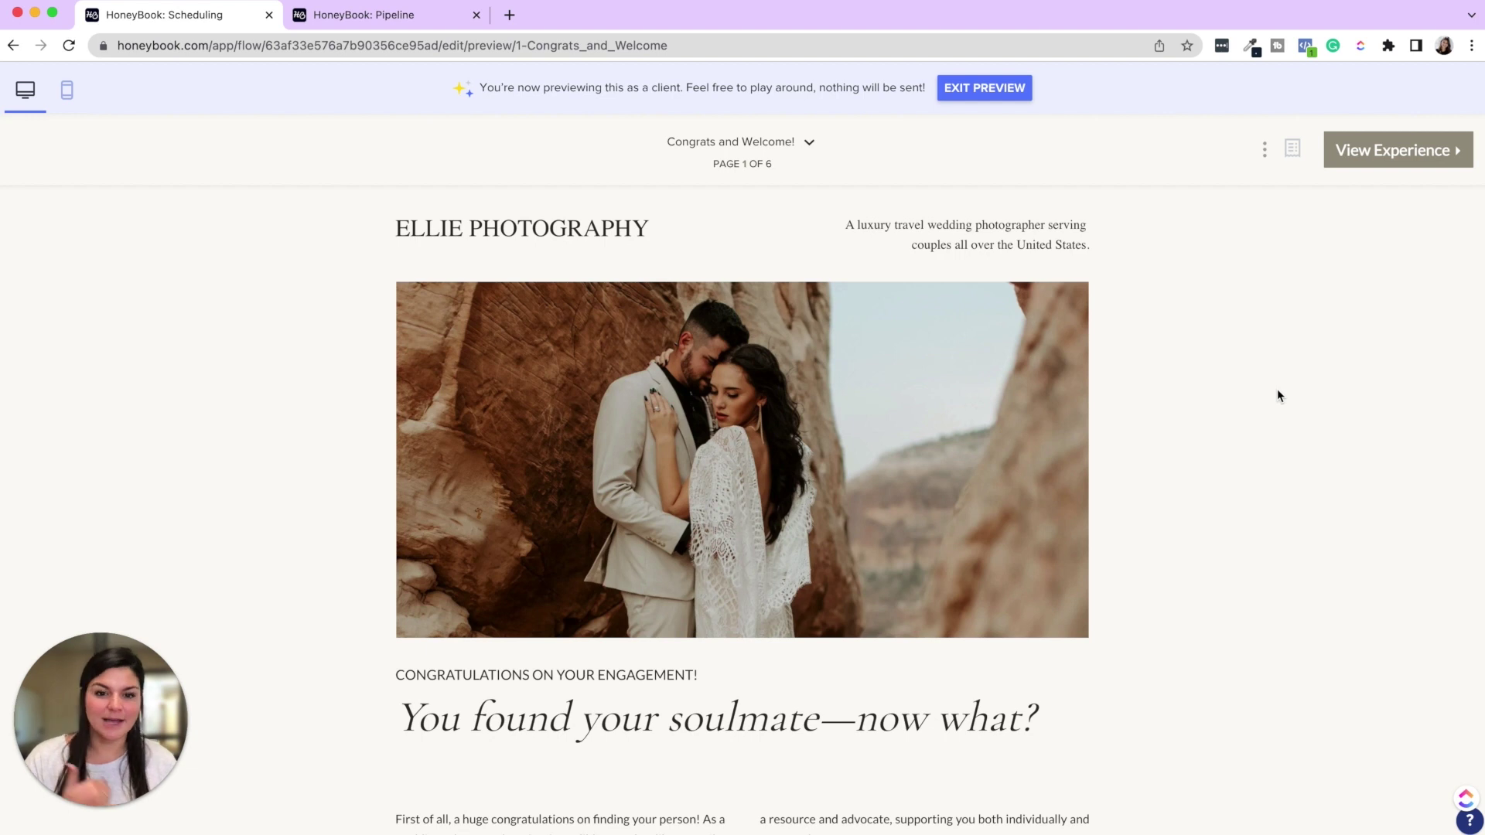
pyautogui.click(988, 89)
pyautogui.click(687, 275)
pyautogui.click(480, 288)
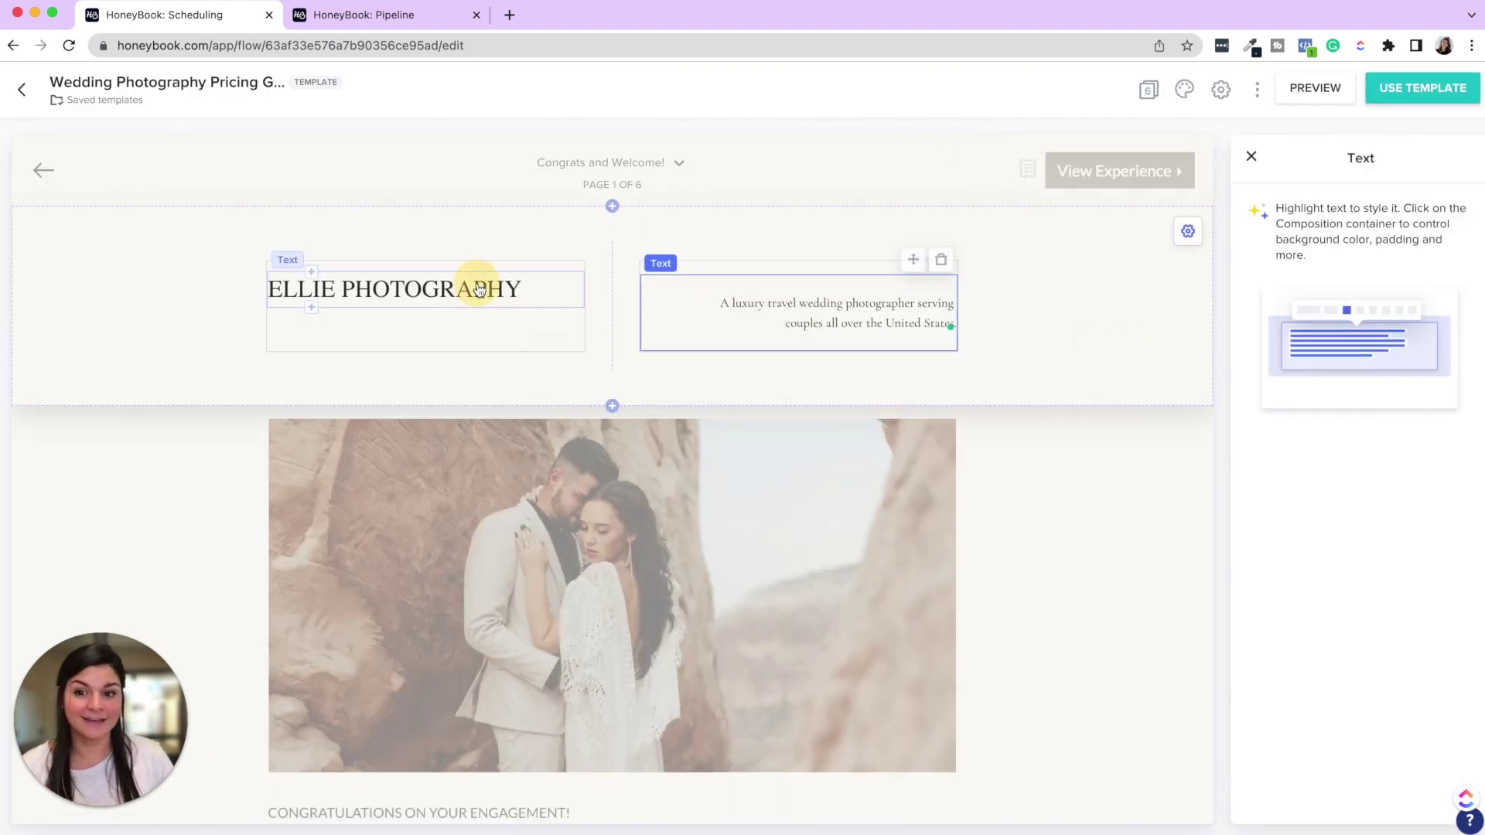
pyautogui.tripleClick(483, 294)
pyautogui.click(603, 481)
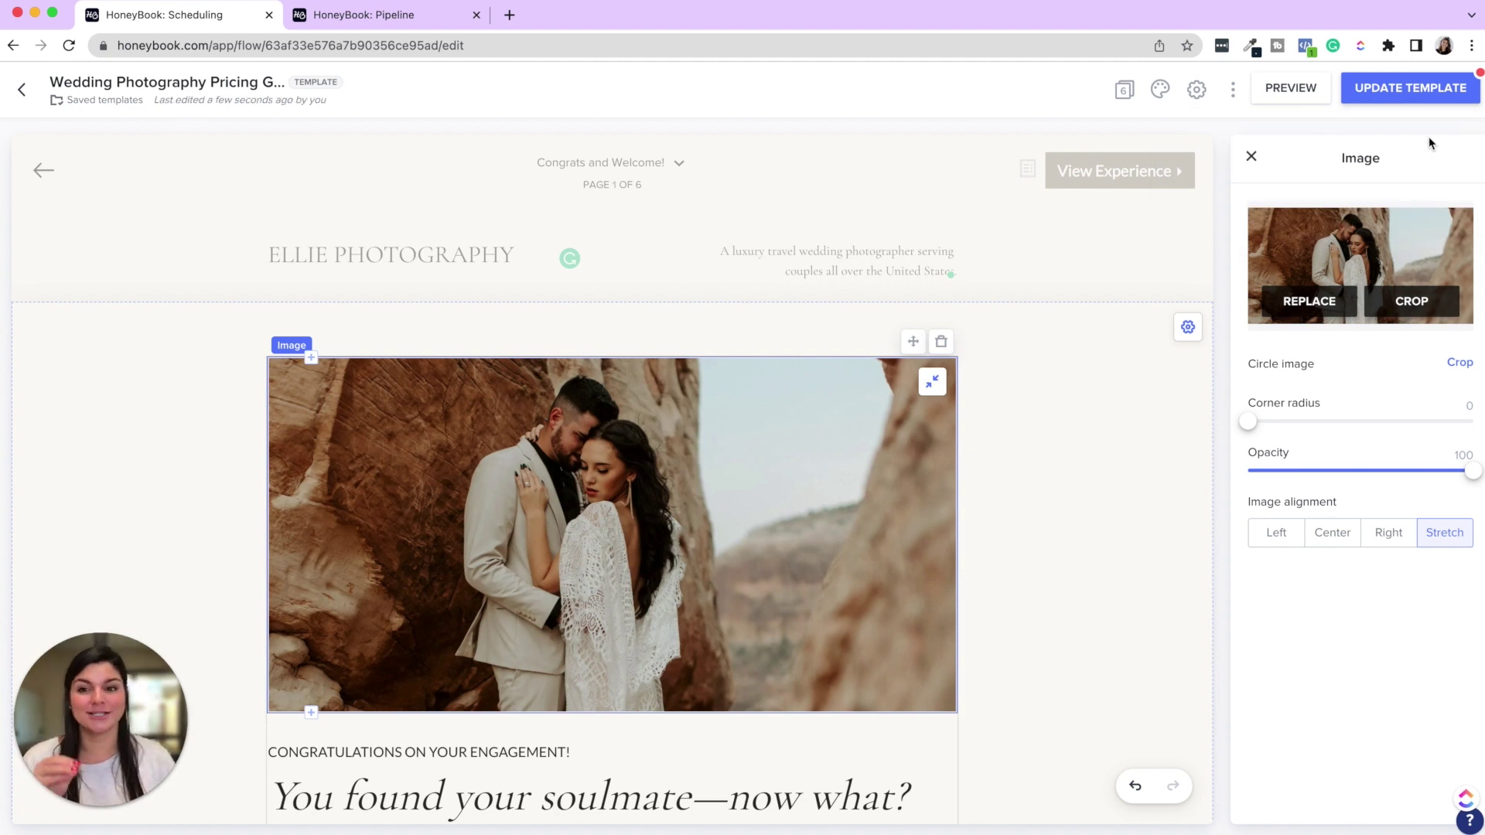
pyautogui.click(1252, 156)
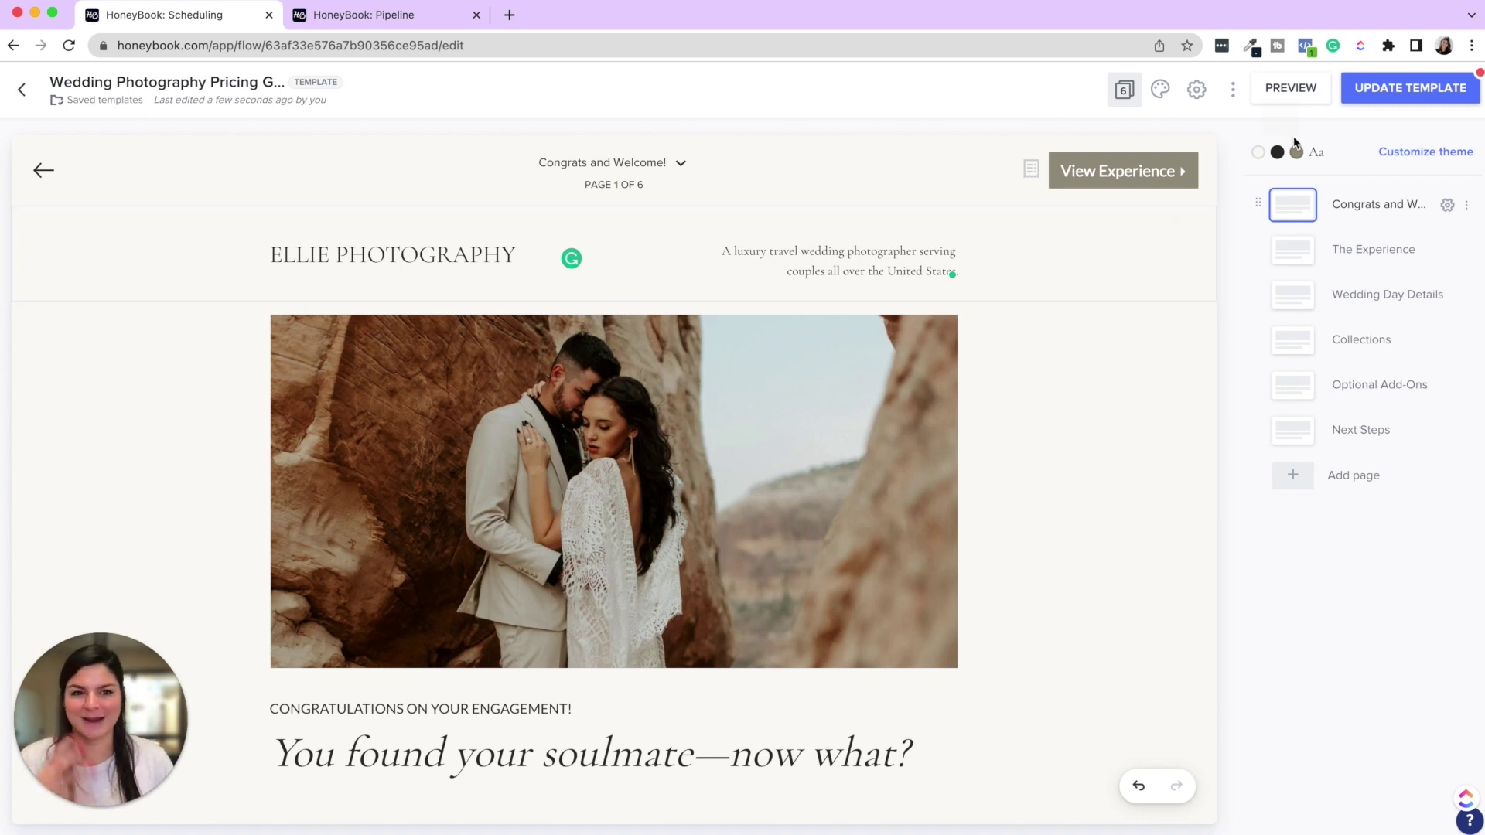
# Preview the template as a client and review the Congrats and Welcome and The Experience pages.
pyautogui.click(1280, 93)
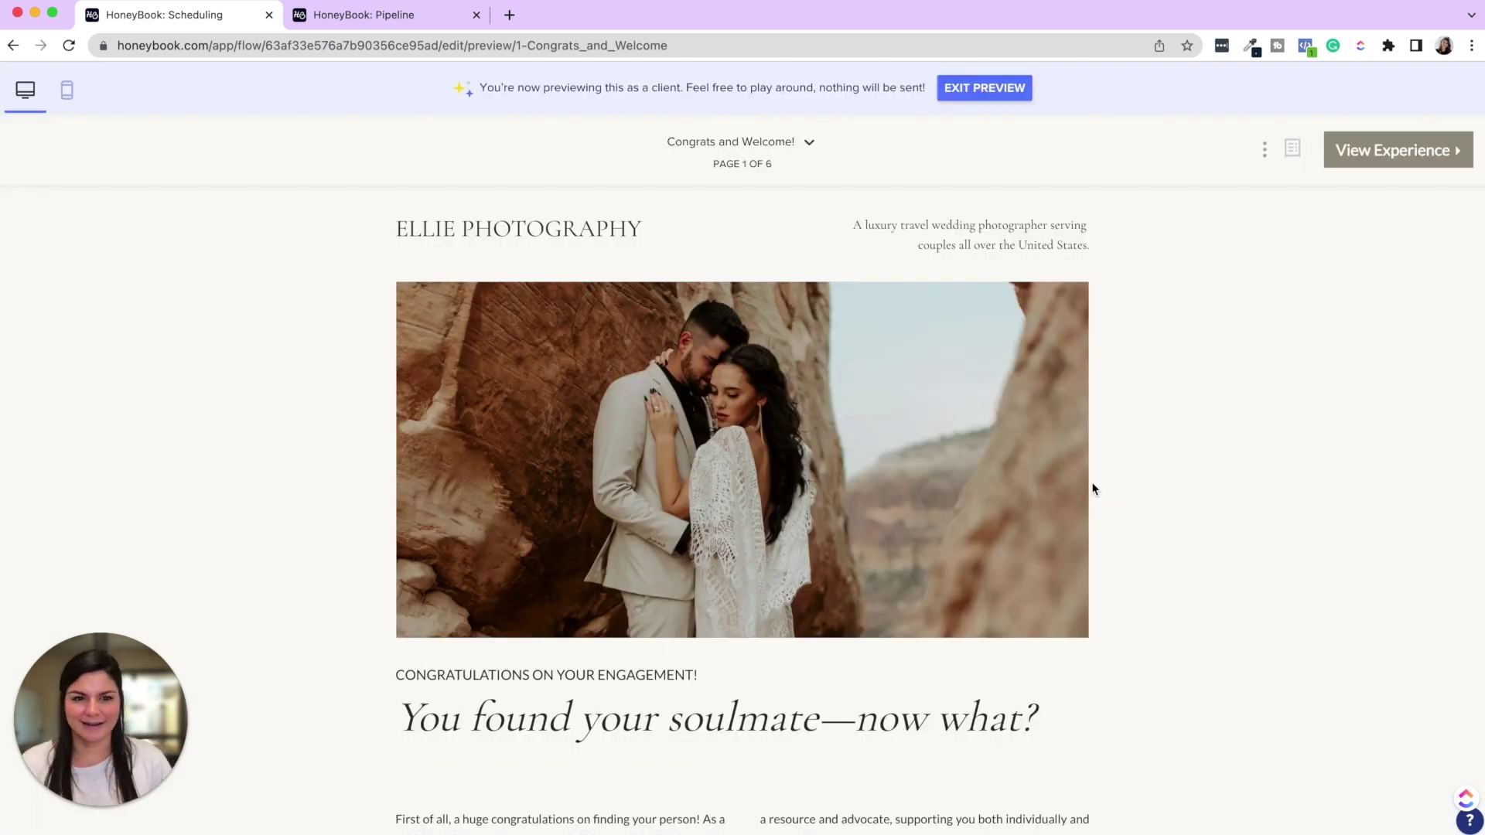
pyautogui.scroll(-3, 1093, 488)
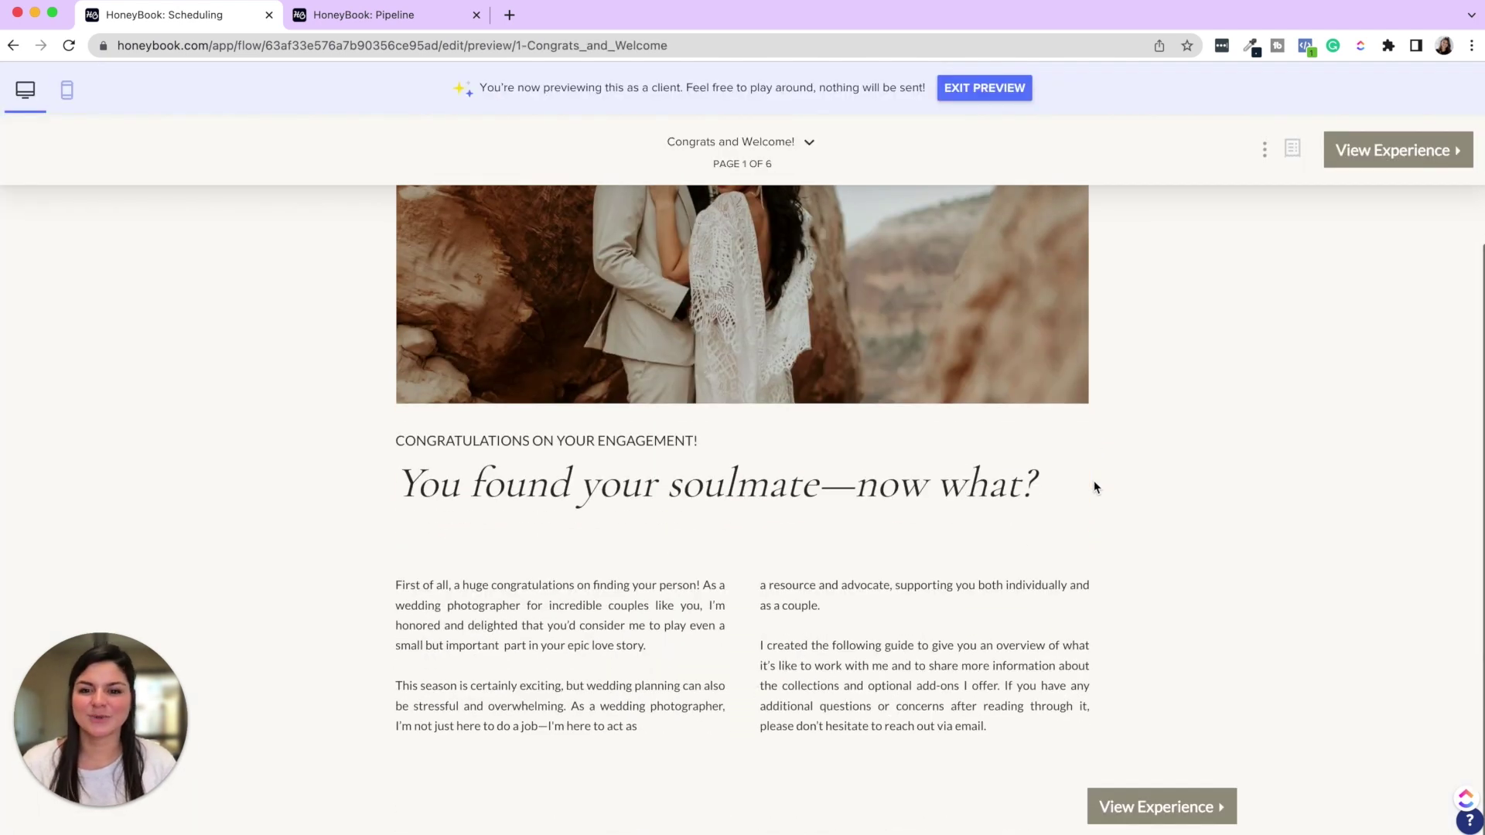
pyautogui.moveTo(396, 474); pyautogui.dragTo(968, 491)
pyautogui.click(1090, 499)
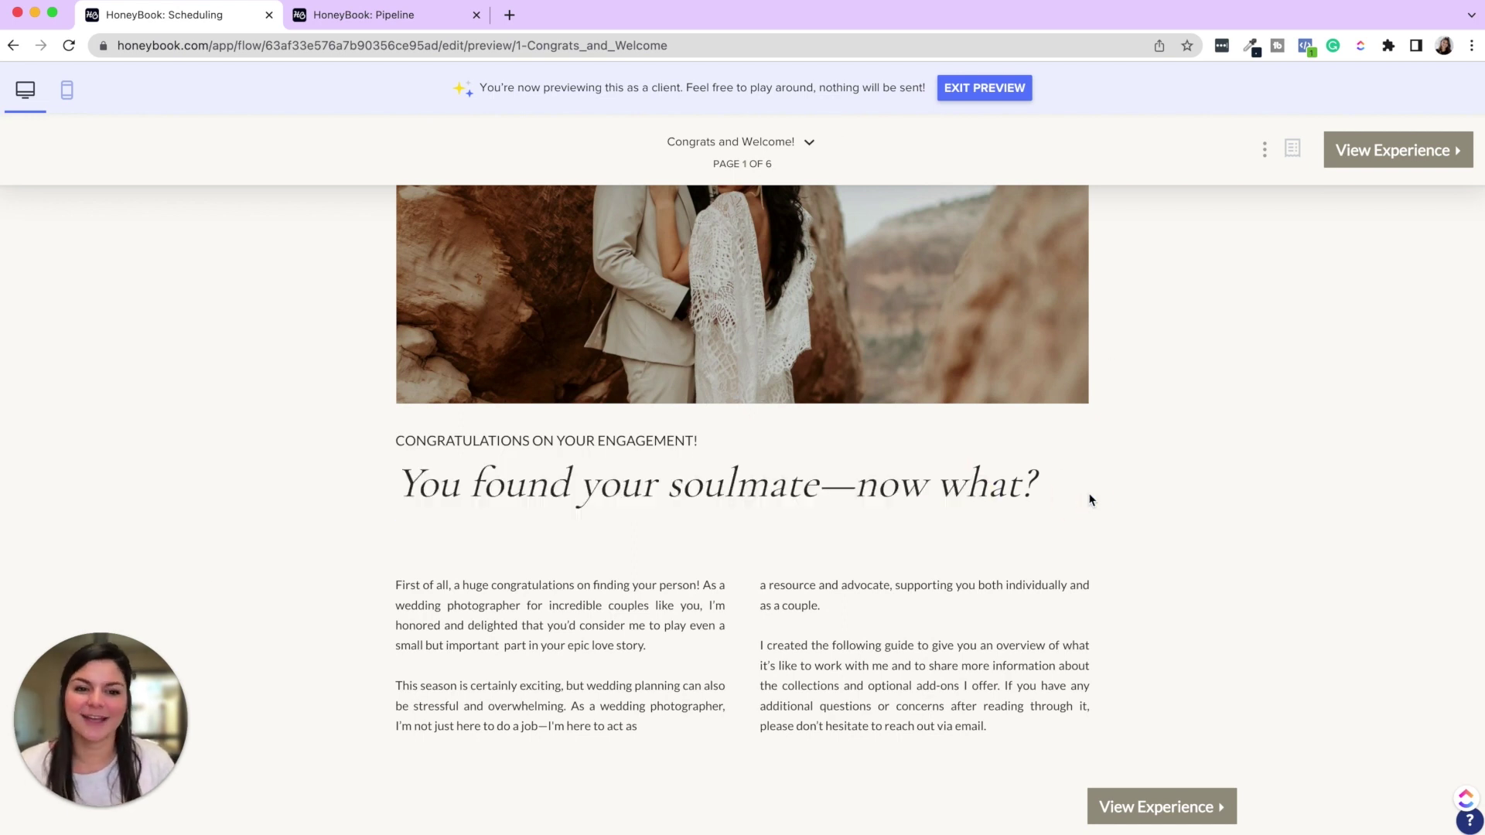
pyautogui.click(1404, 160)
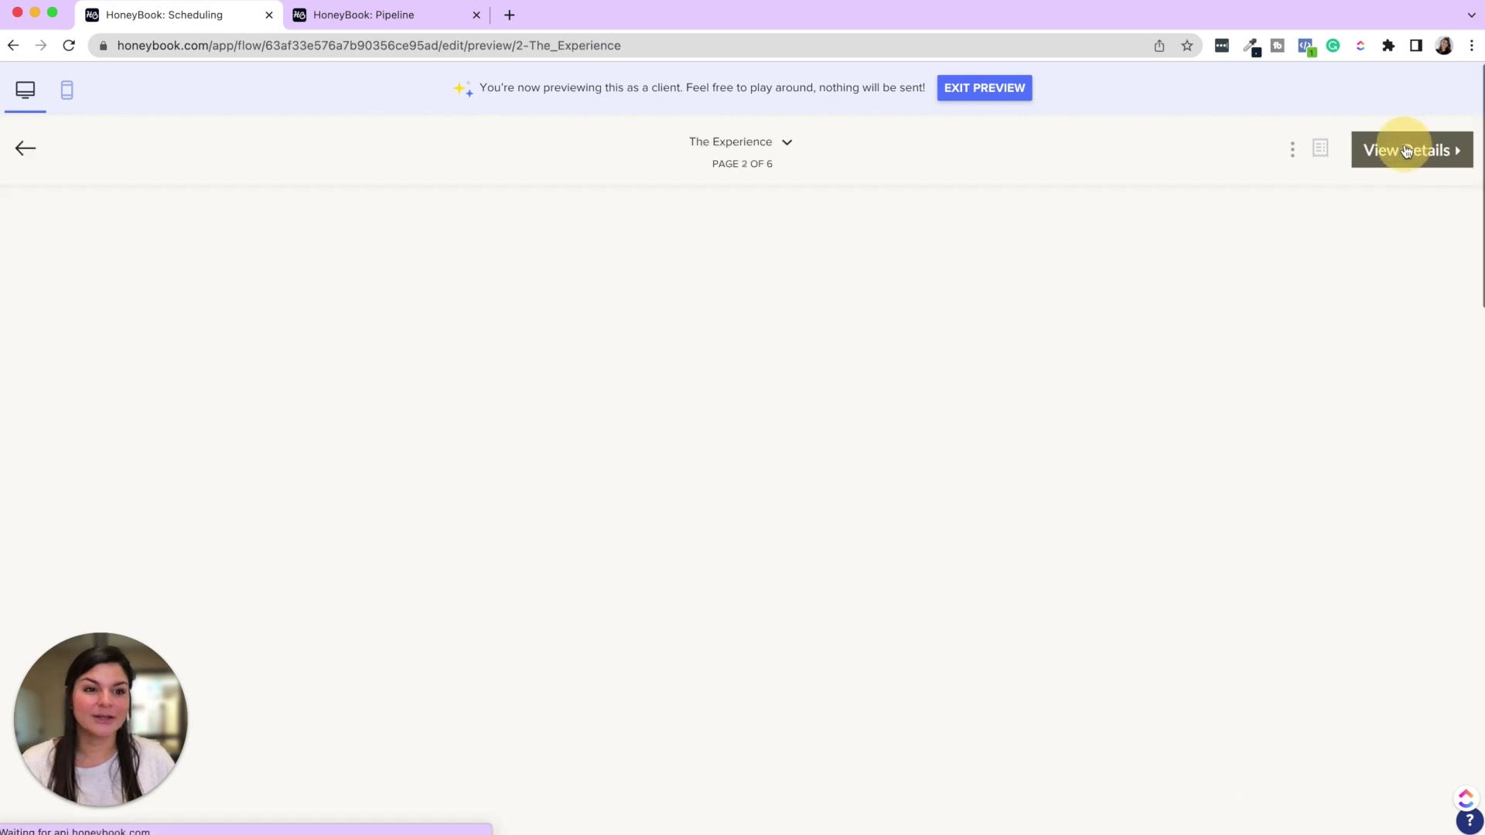
pyautogui.scroll(-6, 886, 646)
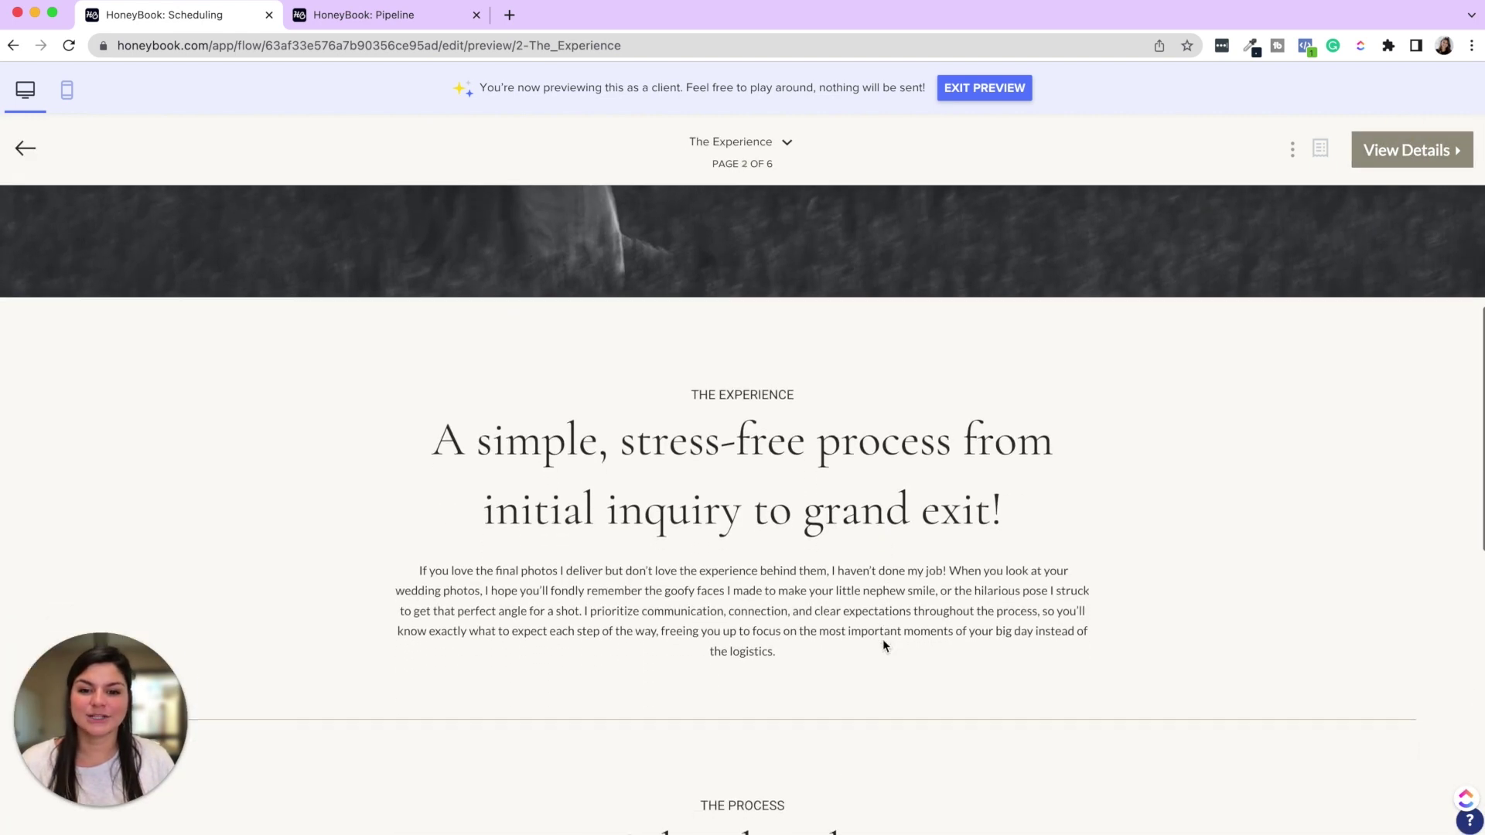
pyautogui.scroll(7, 883, 639)
pyautogui.scroll(-12, 576, 546)
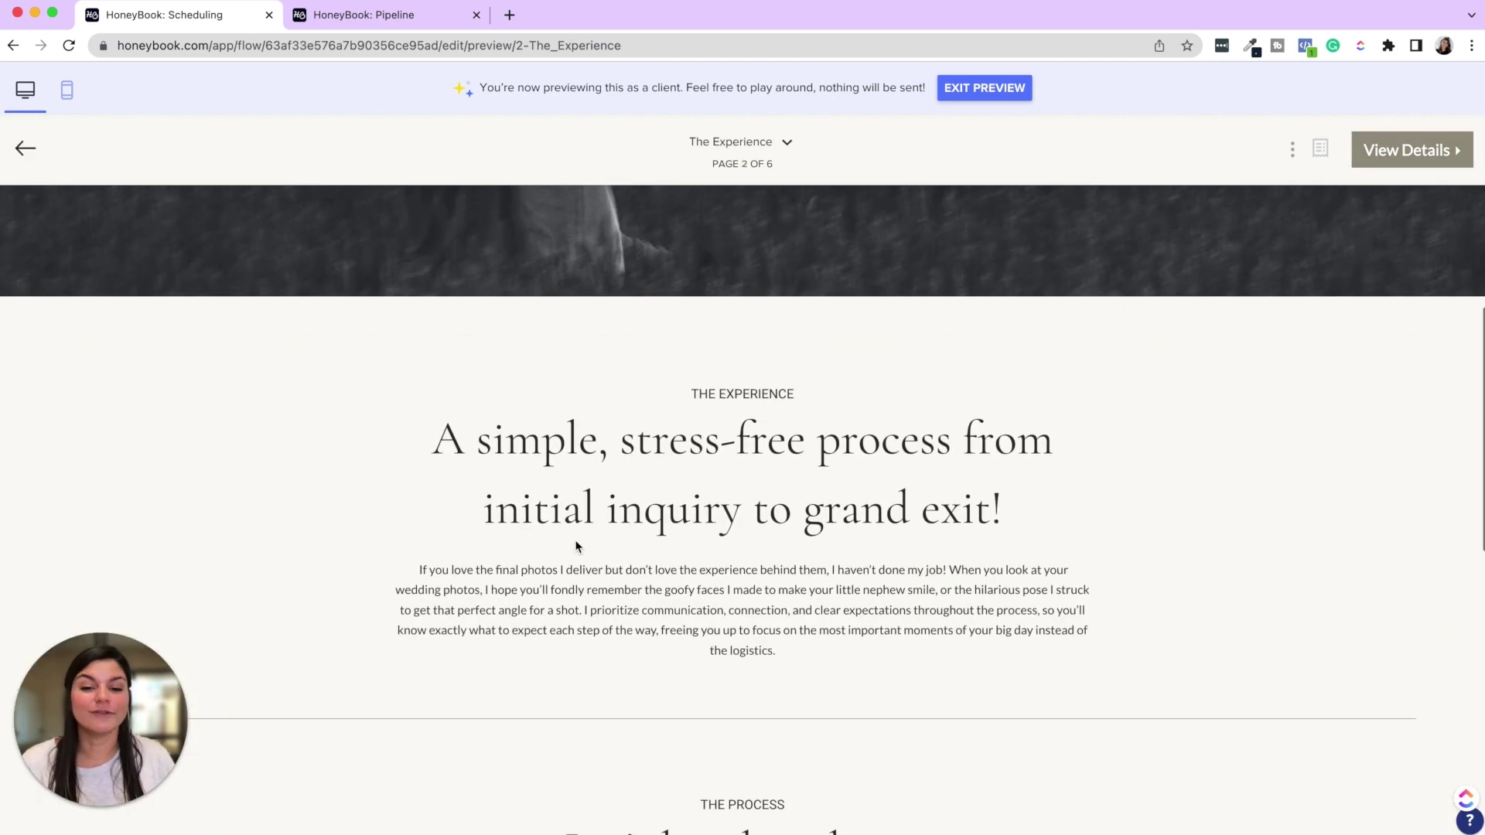
pyautogui.scroll(-9, 580, 546)
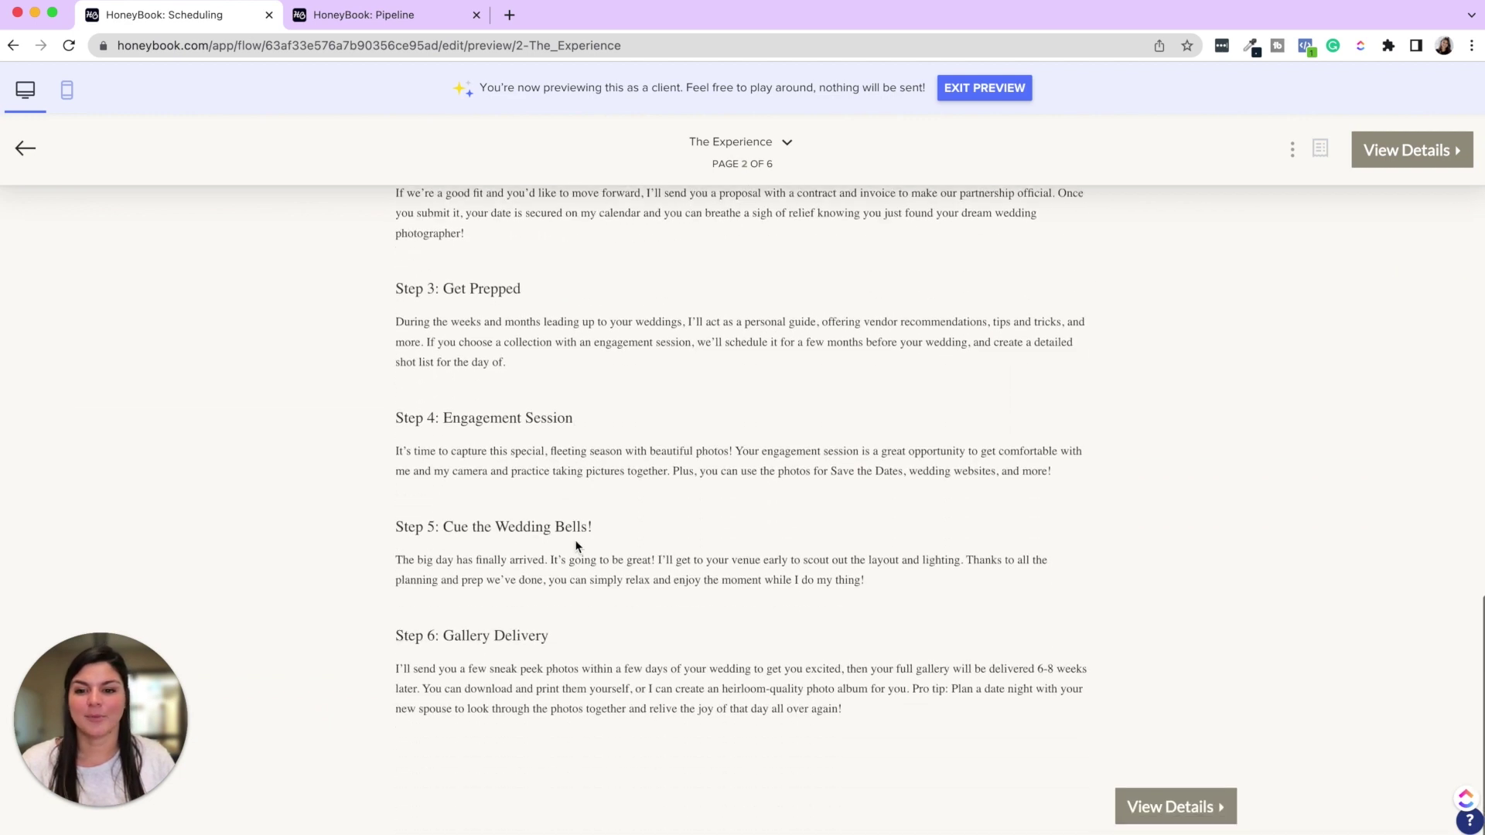
# Review the Wedding Day Details timeline and the Collections page with its service packages in the client preview.
pyautogui.click(1423, 163)
pyautogui.scroll(-9, 921, 415)
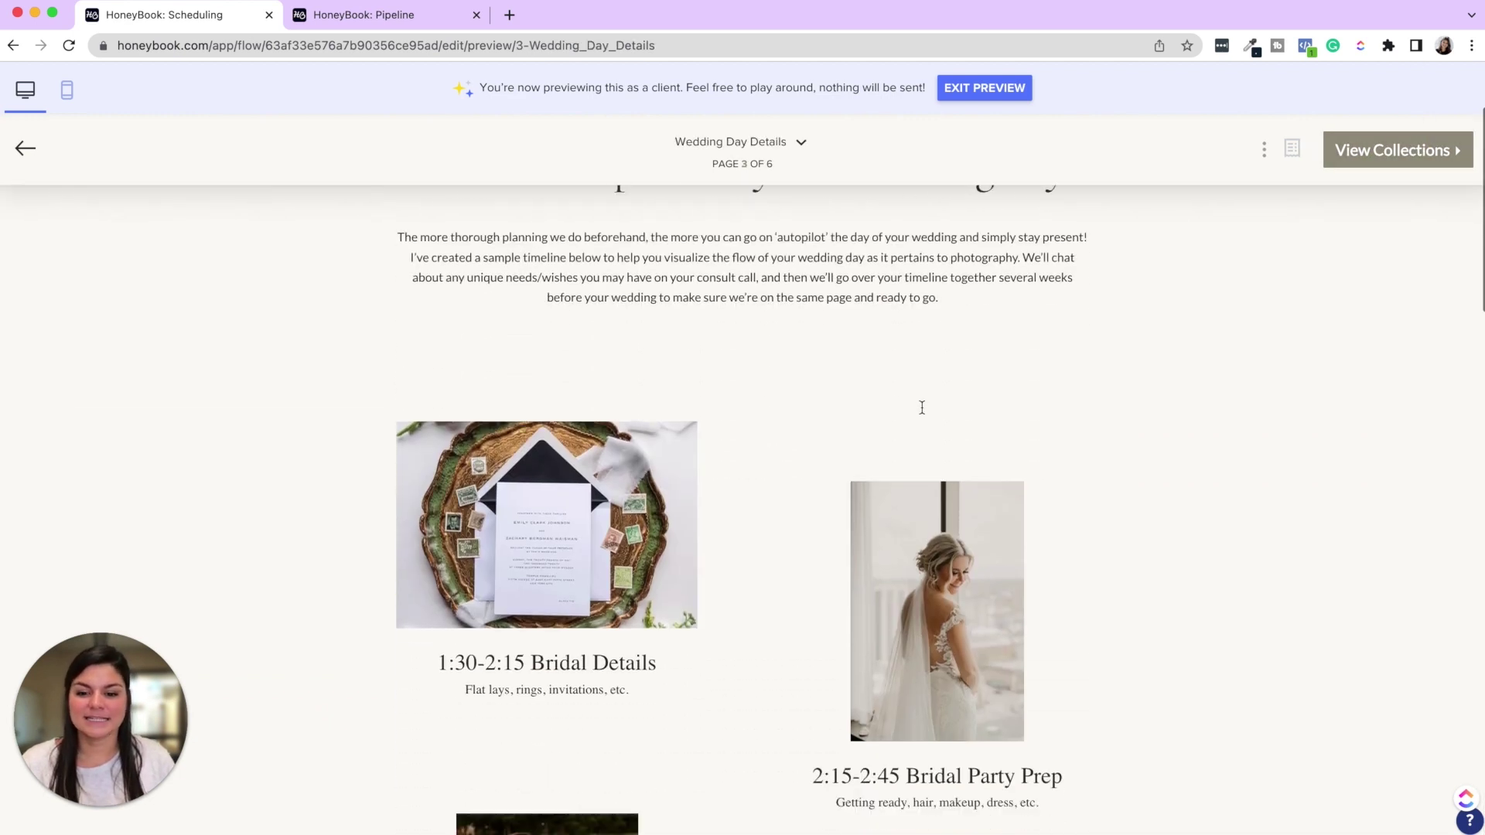
pyautogui.scroll(-1, 922, 414)
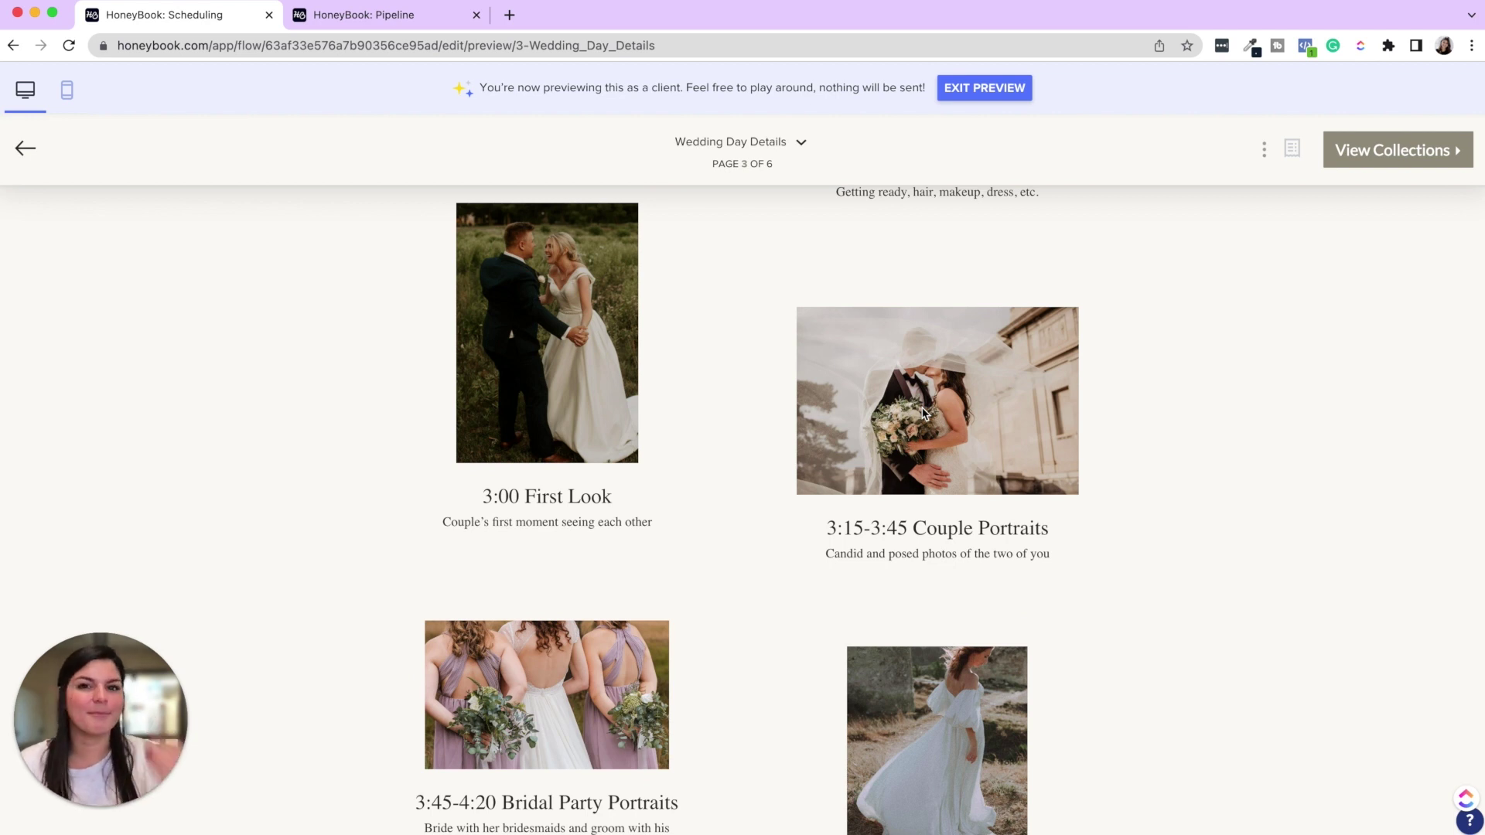
pyautogui.scroll(-17, 923, 414)
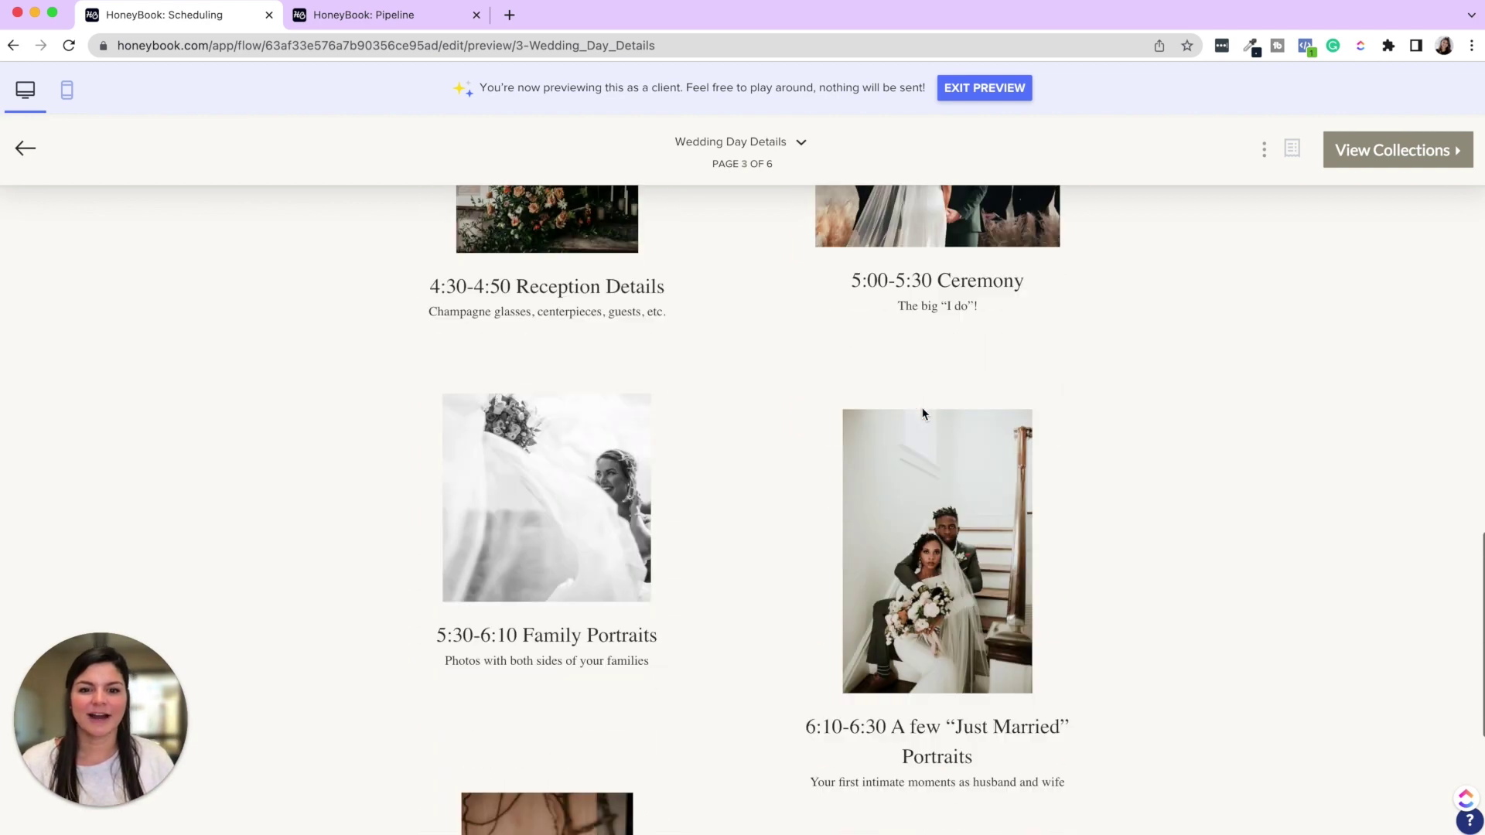
pyautogui.click(1374, 152)
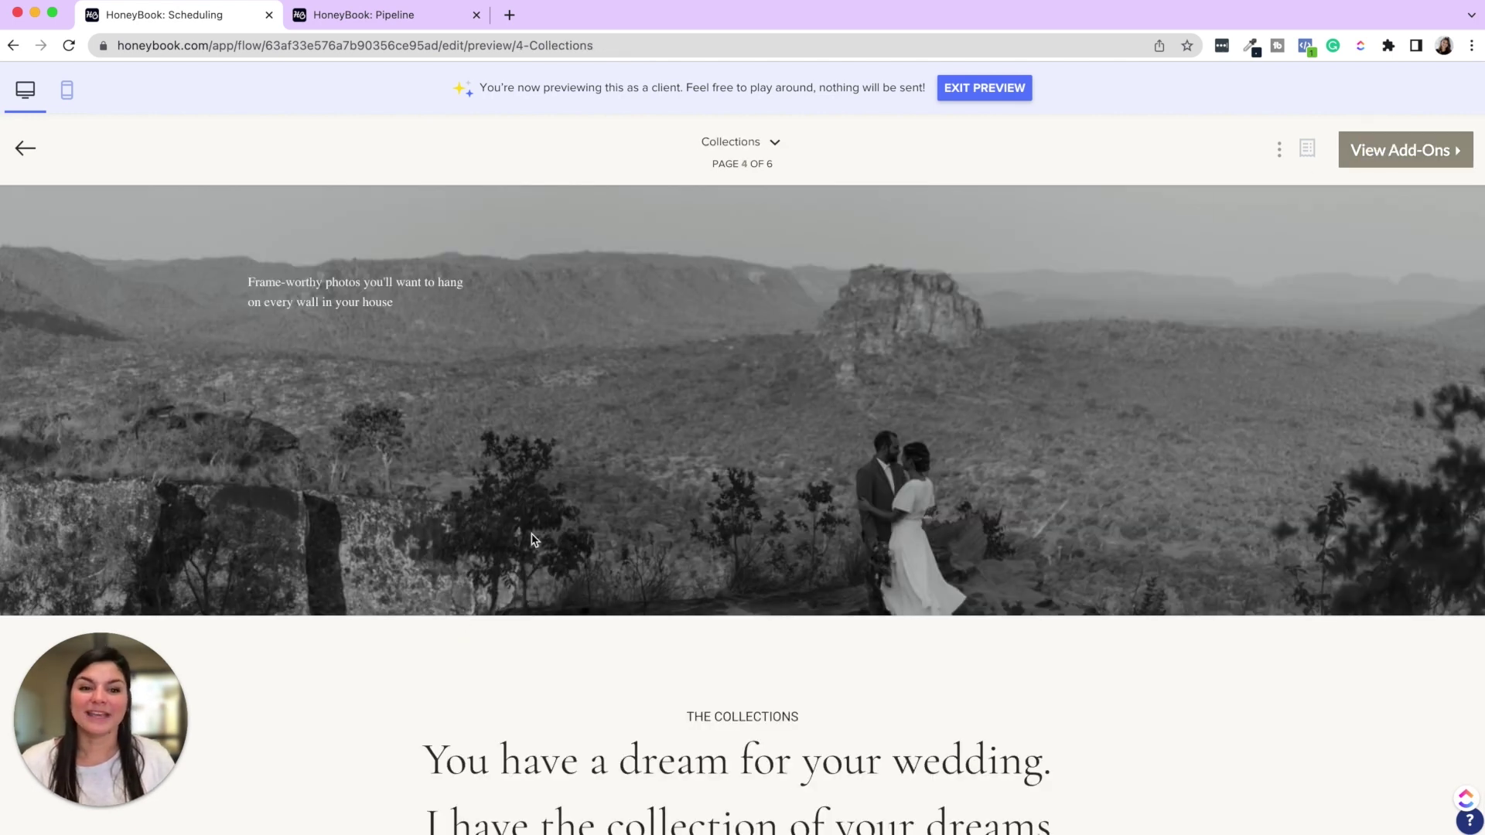
pyautogui.scroll(-12, 532, 540)
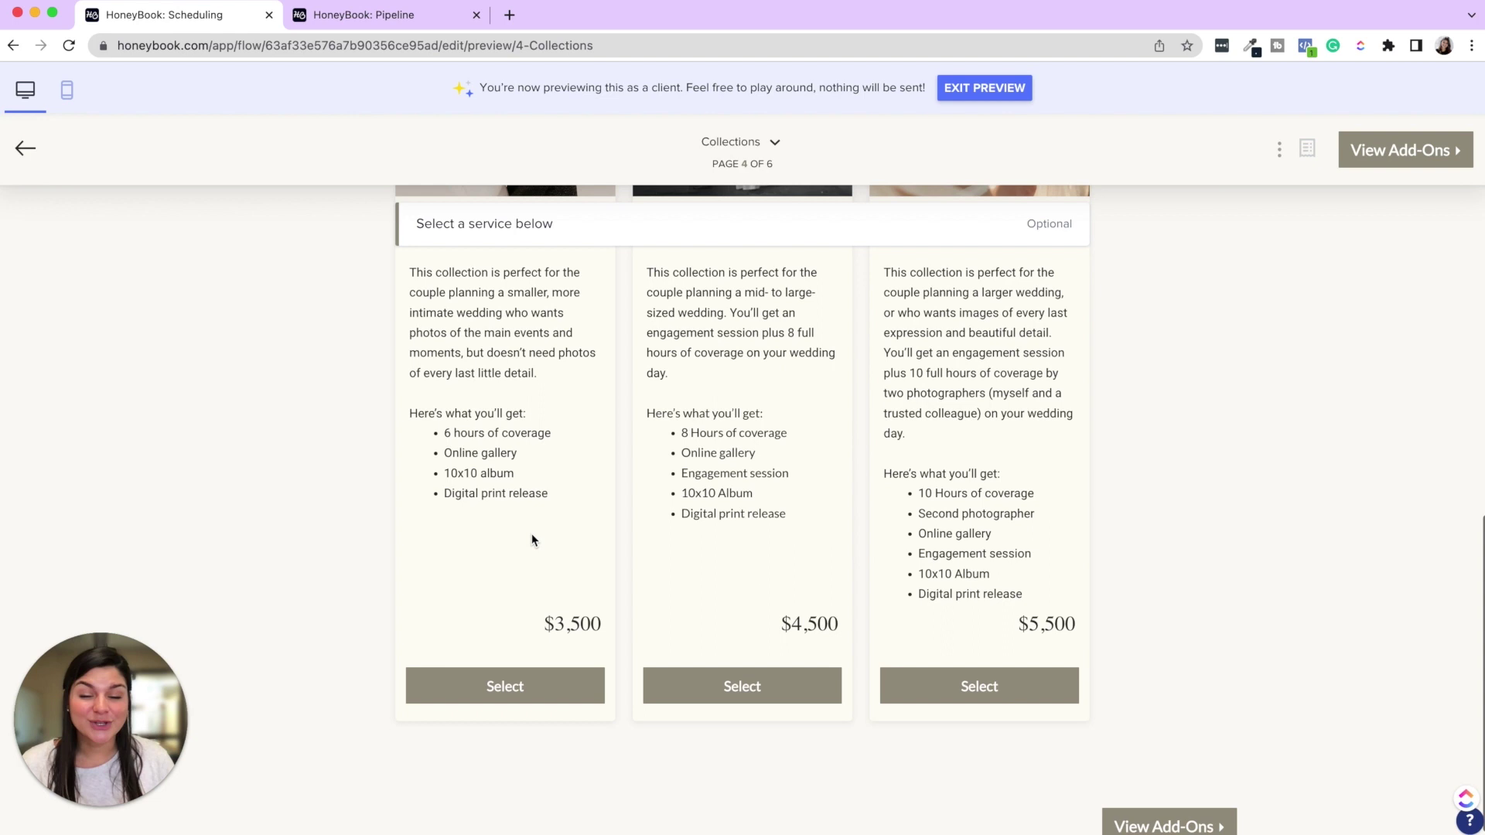
# Exit the preview and open the service item settings of Collection III on the Collections page.
pyautogui.click(949, 89)
pyautogui.scroll(-8, 932, 604)
pyautogui.click(945, 581)
pyautogui.scroll(-5, 947, 584)
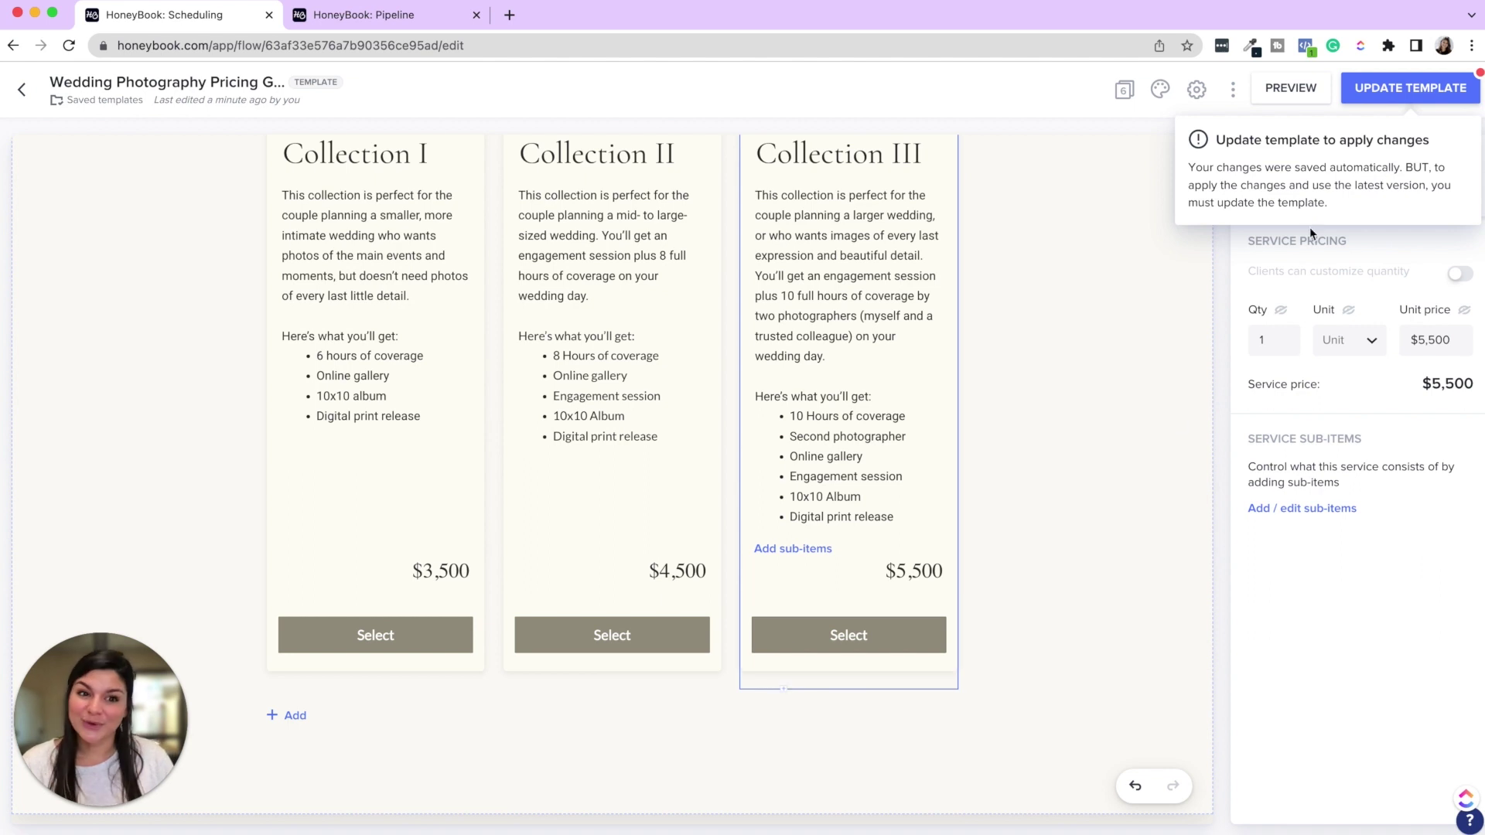
# Turn on standalone draft invoice generation in the file's service block settings and browse the available invoice templates.
pyautogui.click(1197, 89)
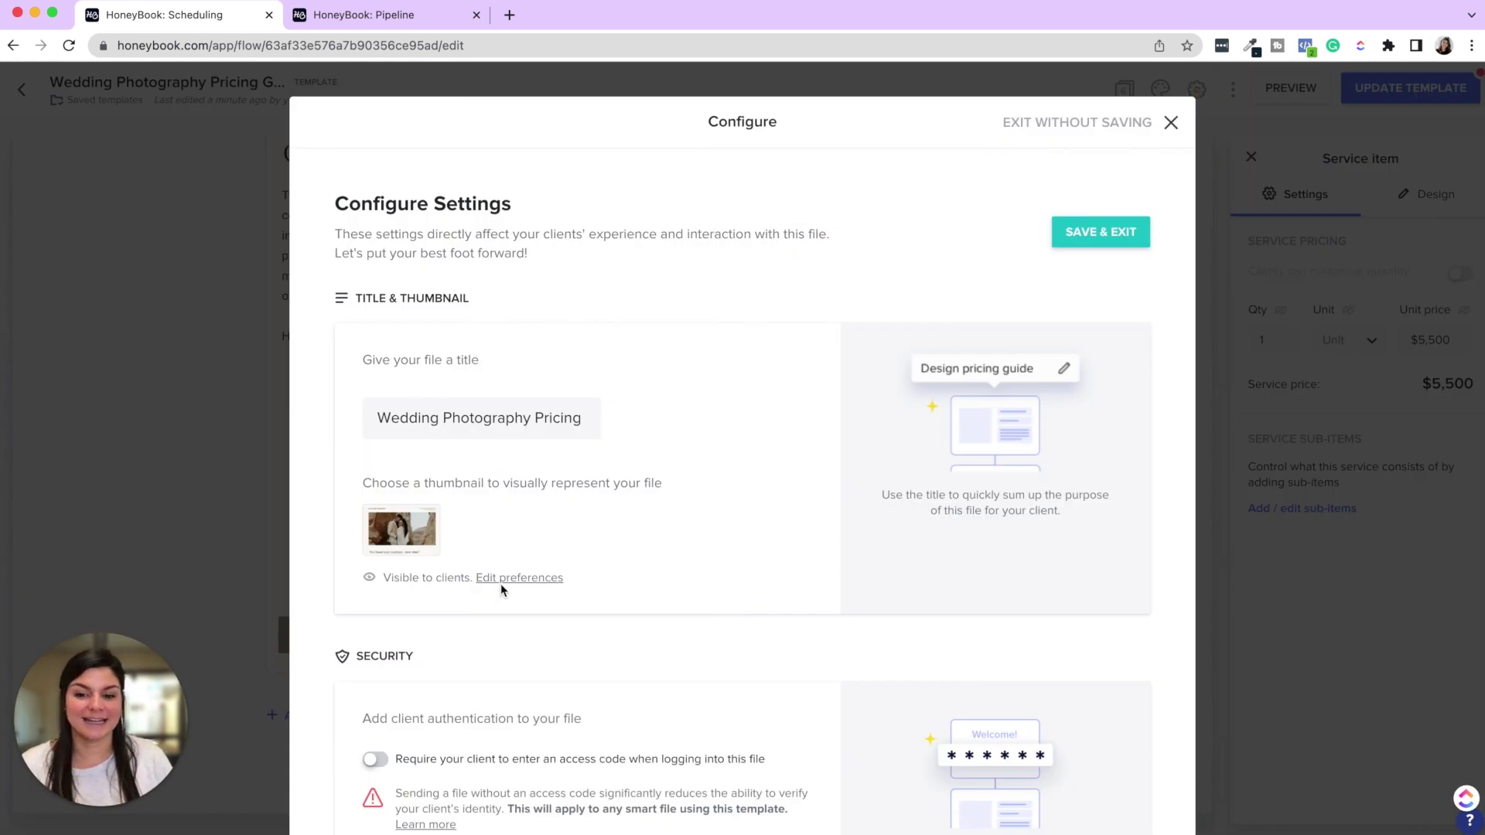
pyautogui.scroll(-15, 502, 590)
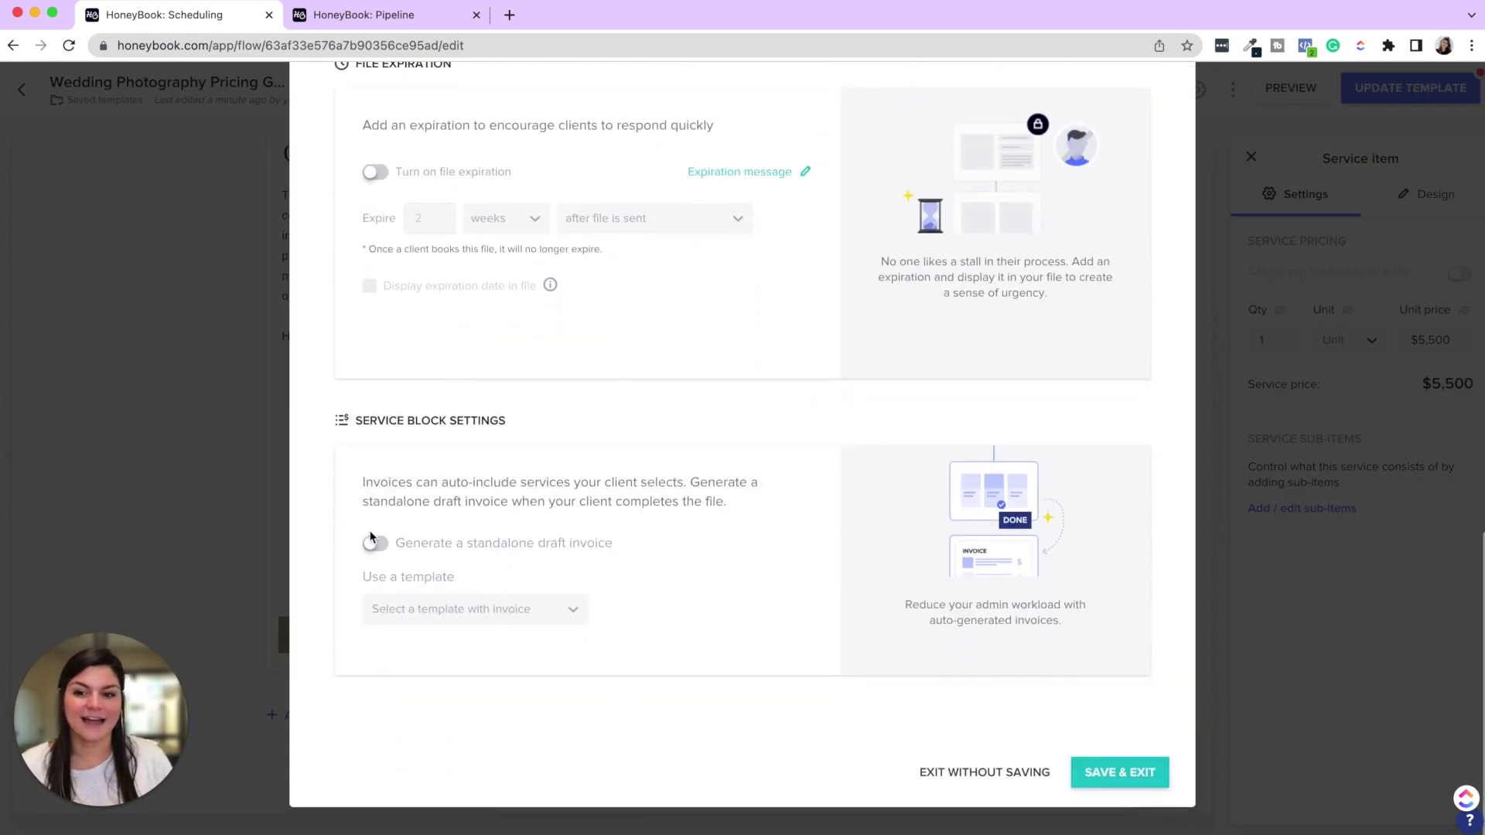
pyautogui.click(377, 545)
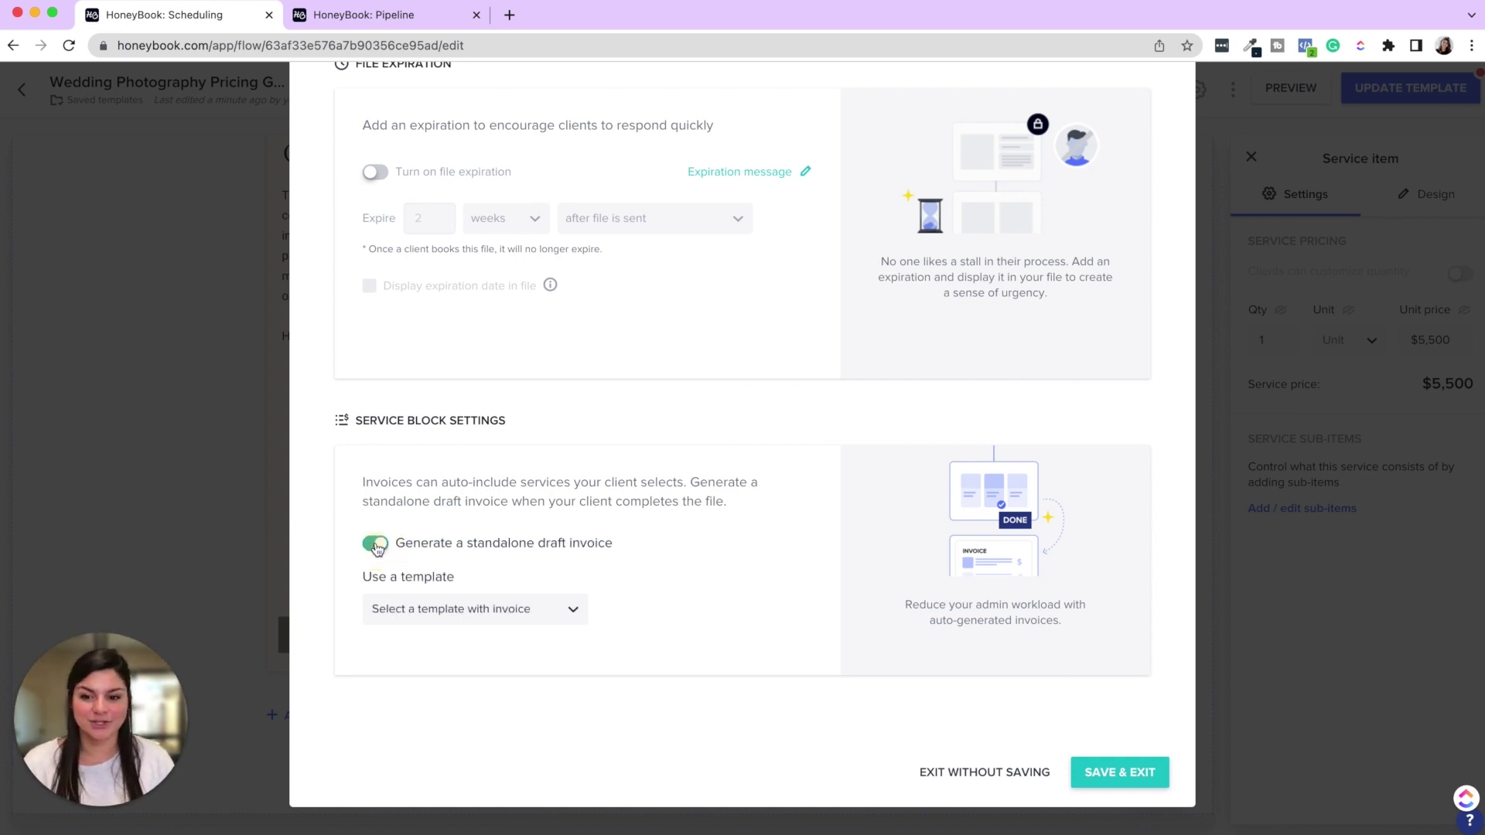
pyautogui.click(442, 614)
pyautogui.scroll(-1, 479, 711)
pyautogui.scroll(-5, 479, 711)
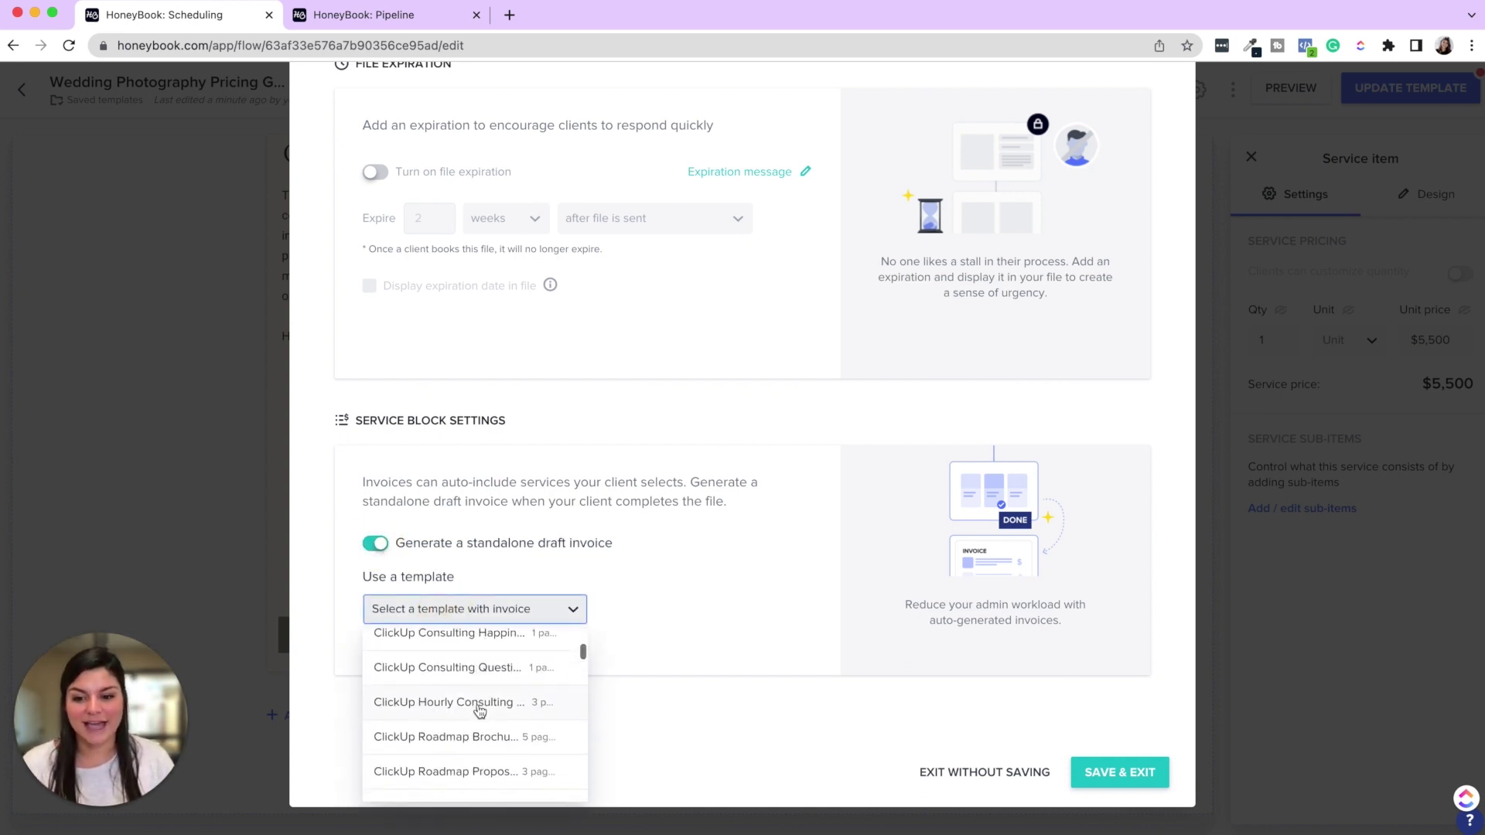
pyautogui.click(659, 498)
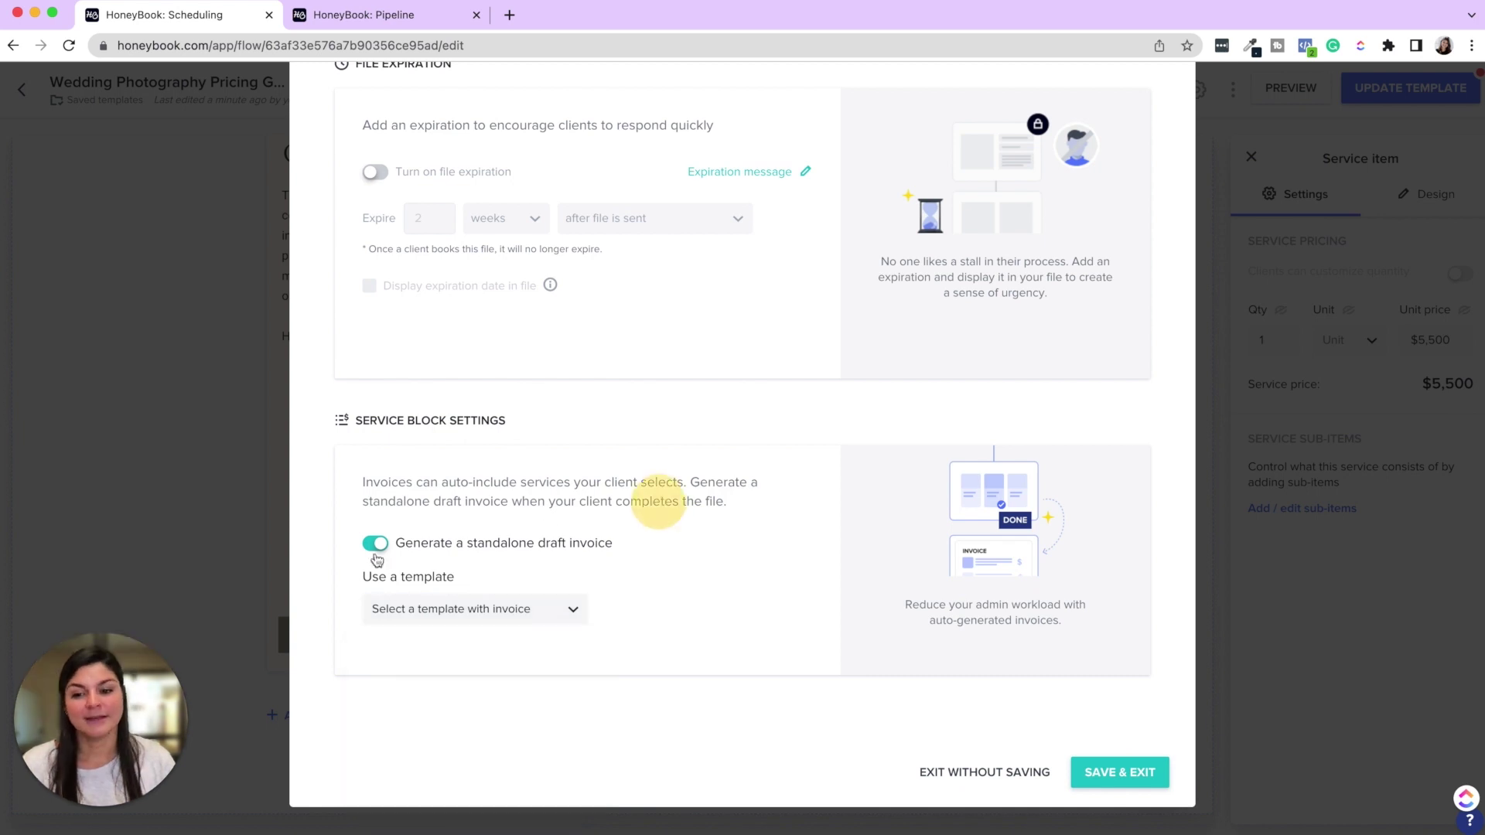
# Turn off standalone draft invoice generation and close the file configuration.
pyautogui.click(385, 546)
pyautogui.scroll(15, 674, 463)
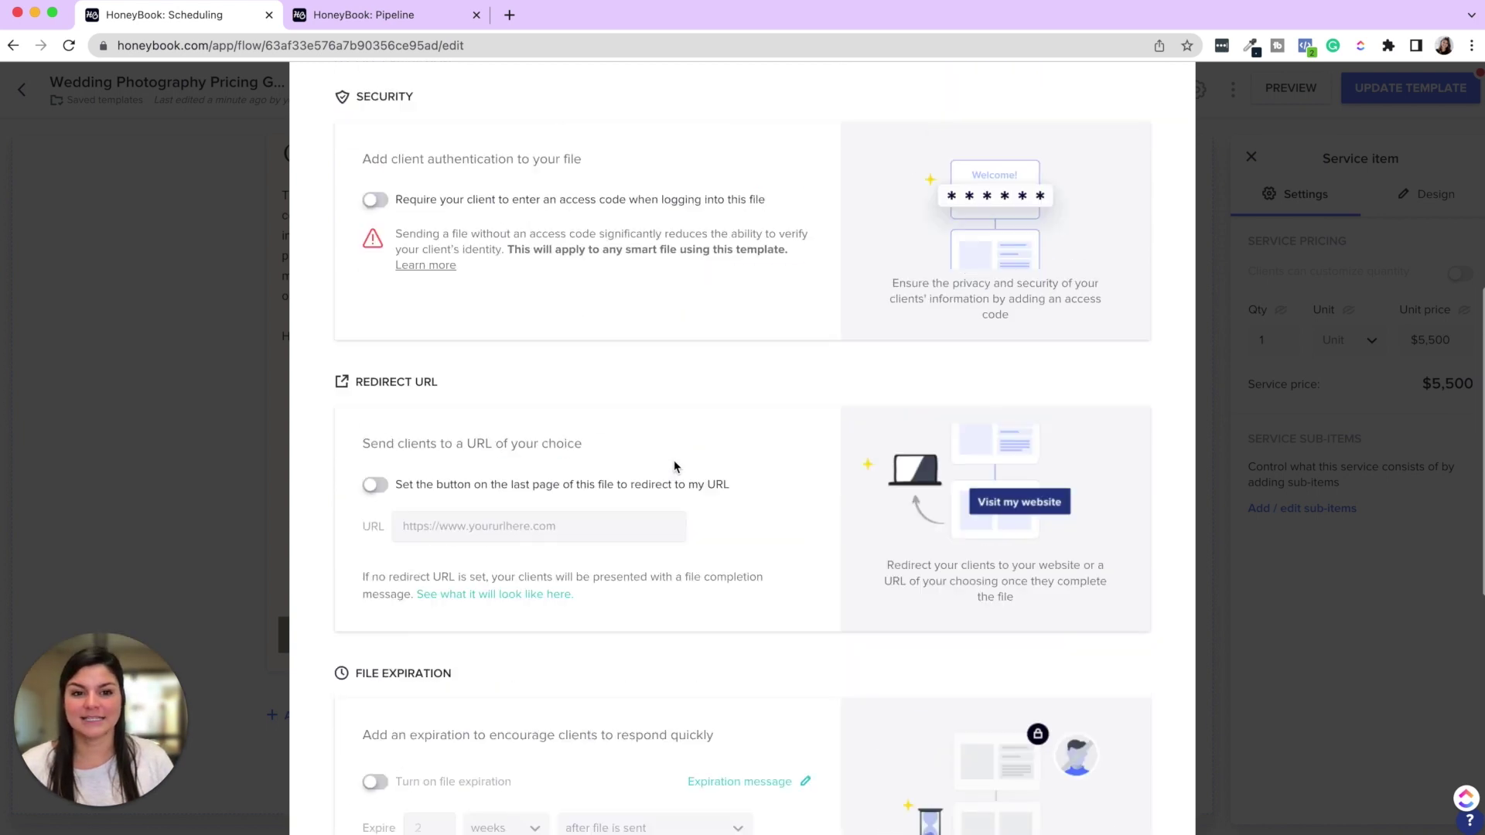
pyautogui.click(1171, 122)
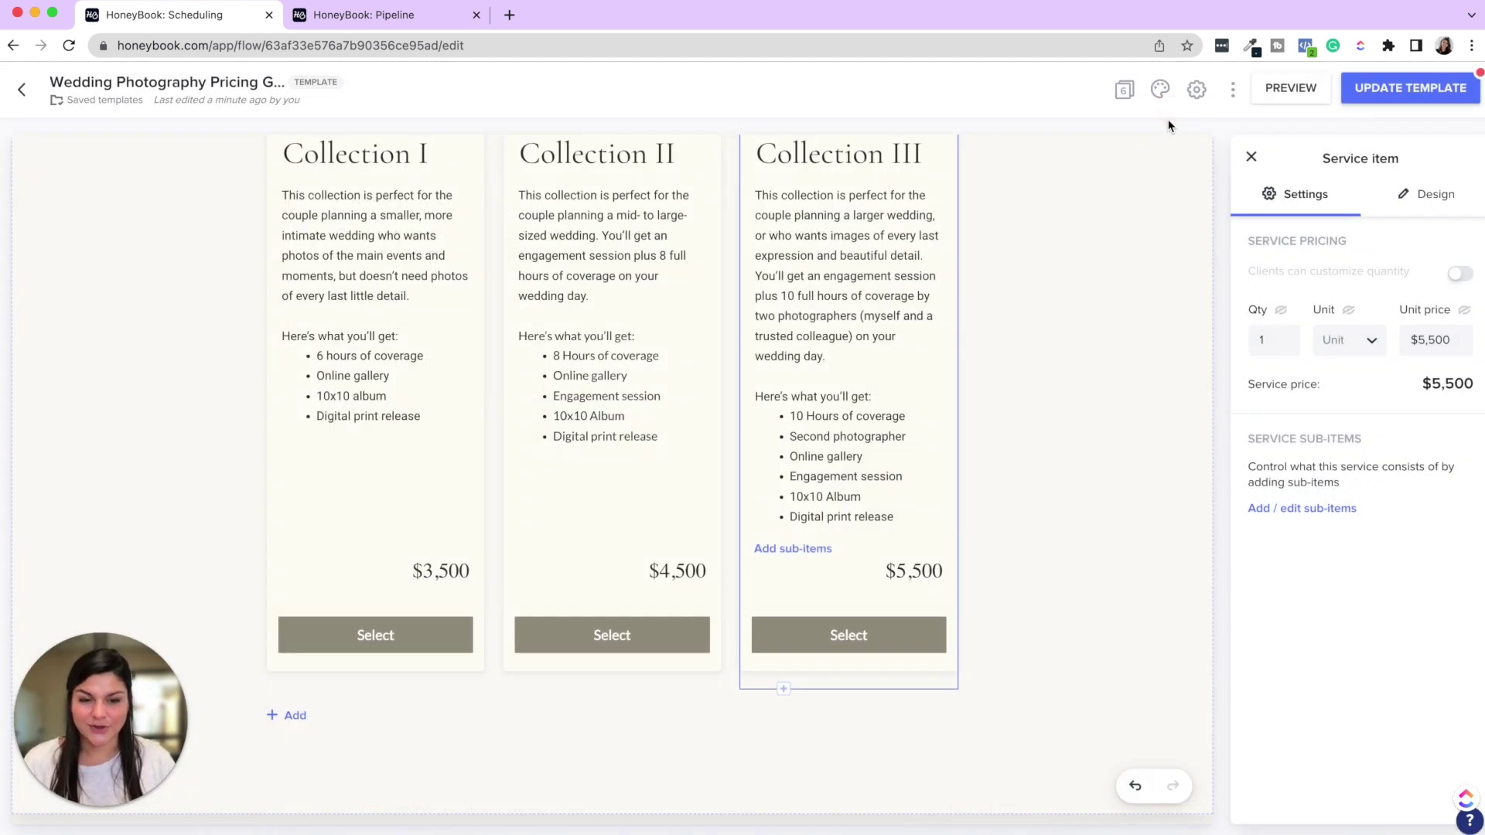
# Close the service item settings and preview the Collections page's three packages as a client.
pyautogui.click(1252, 157)
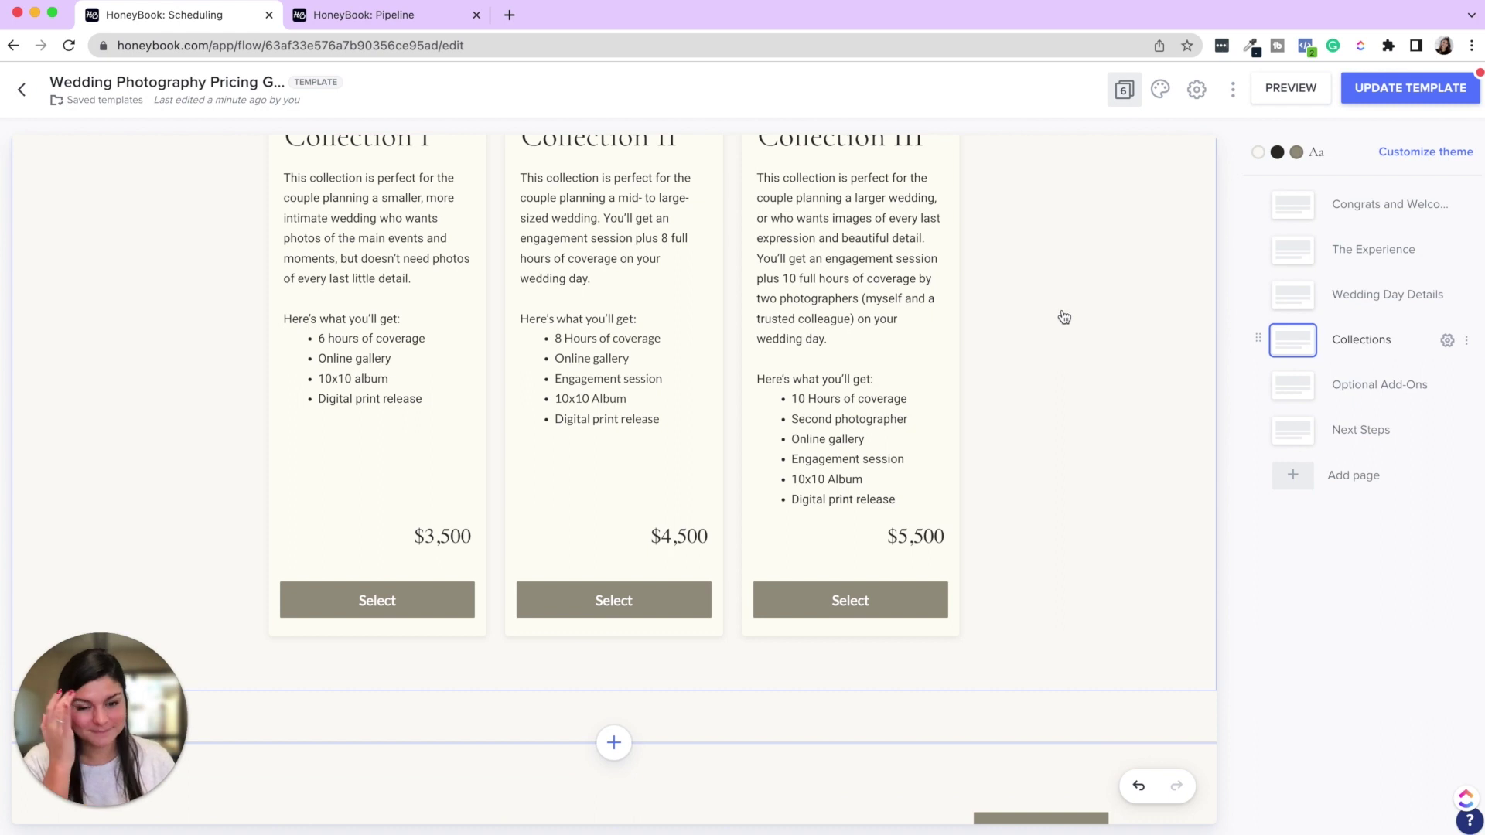
pyautogui.scroll(5, 1062, 318)
pyautogui.click(1285, 90)
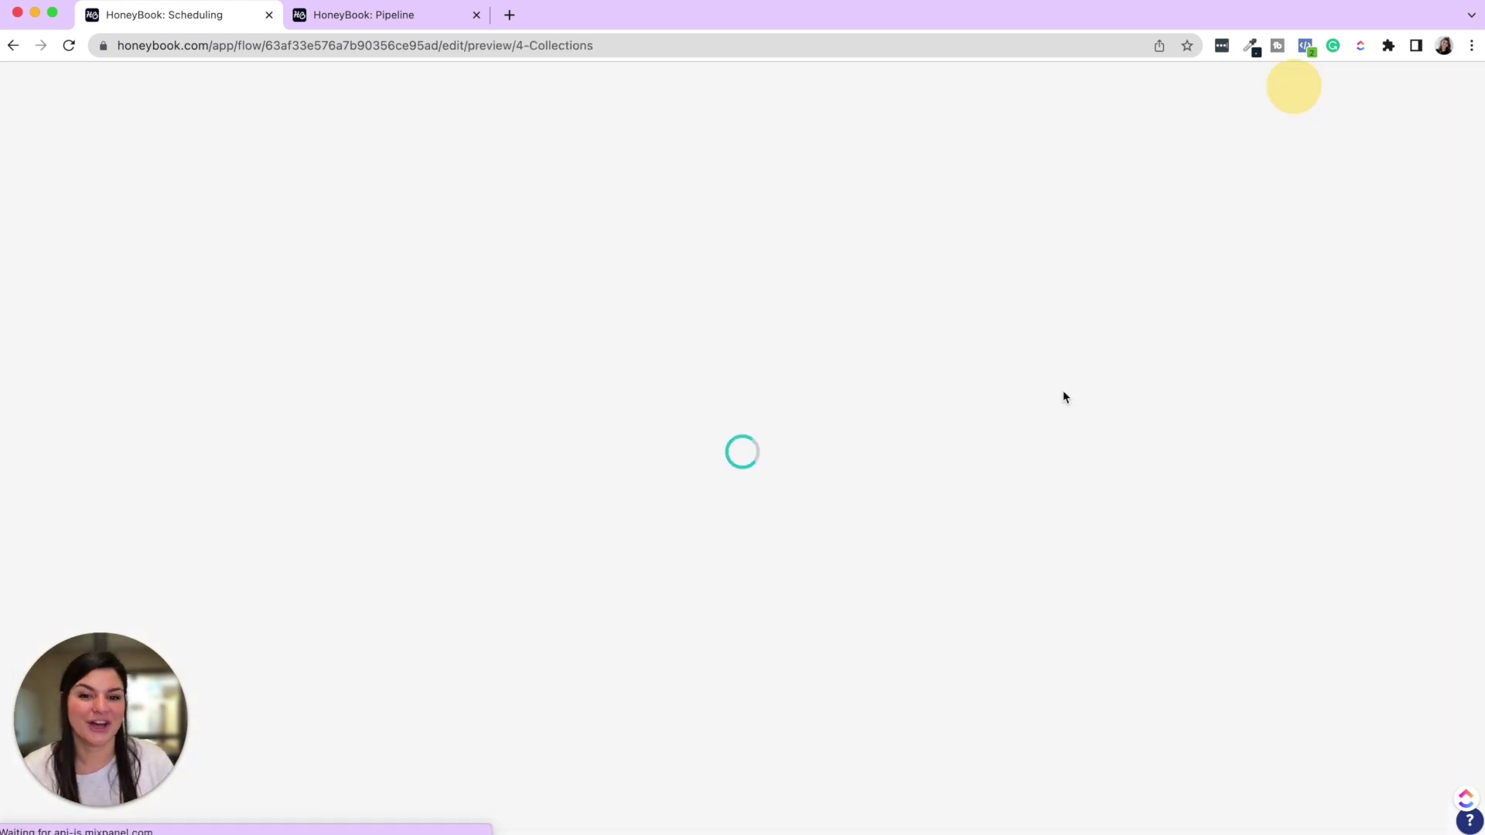
pyautogui.scroll(-10, 1066, 425)
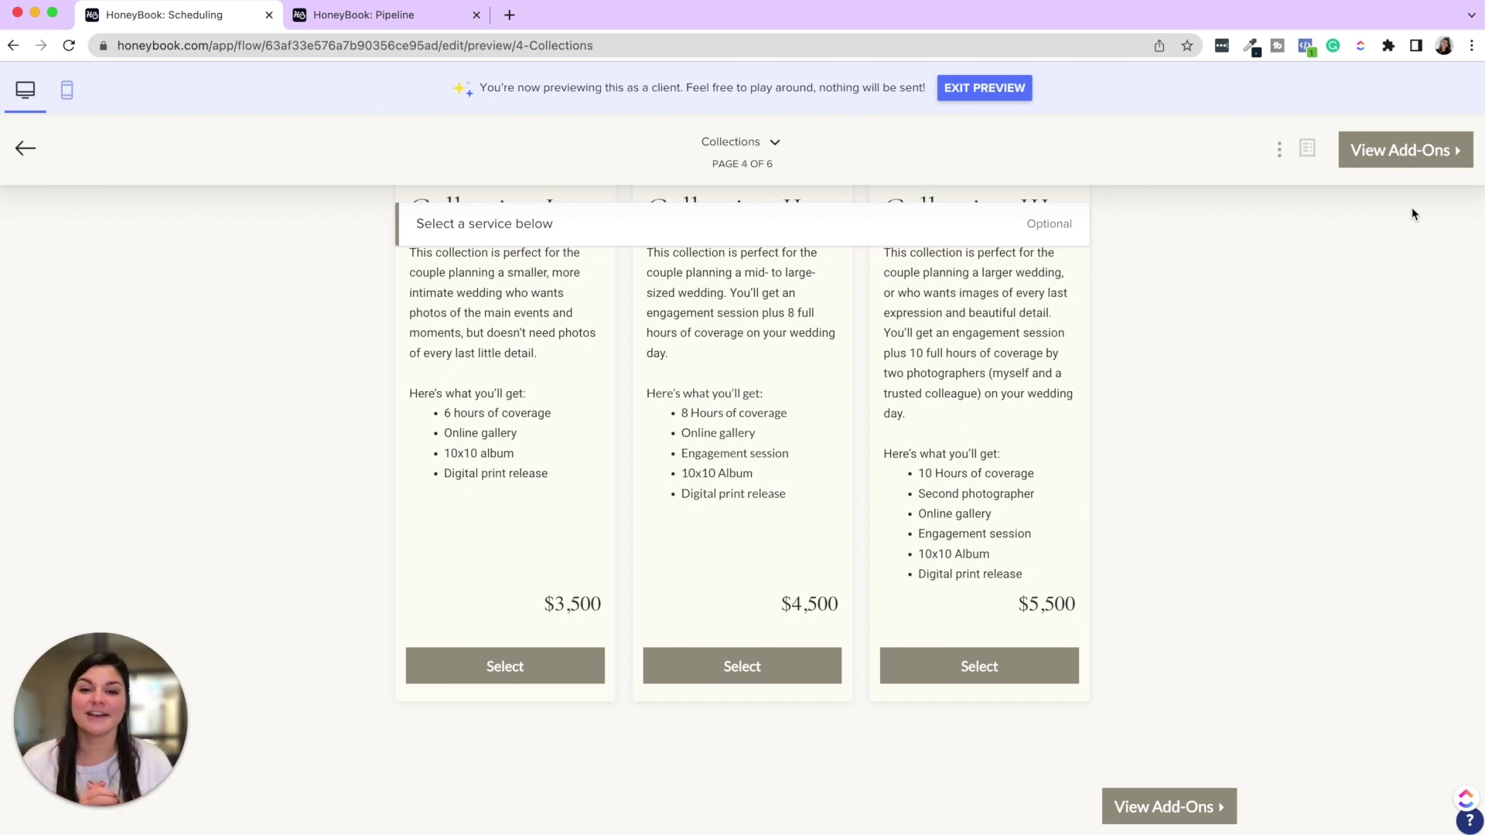
# Leave the client preview and select the Collection III service in the editor.
pyautogui.click(981, 88)
pyautogui.scroll(-10, 916, 632)
pyautogui.click(948, 441)
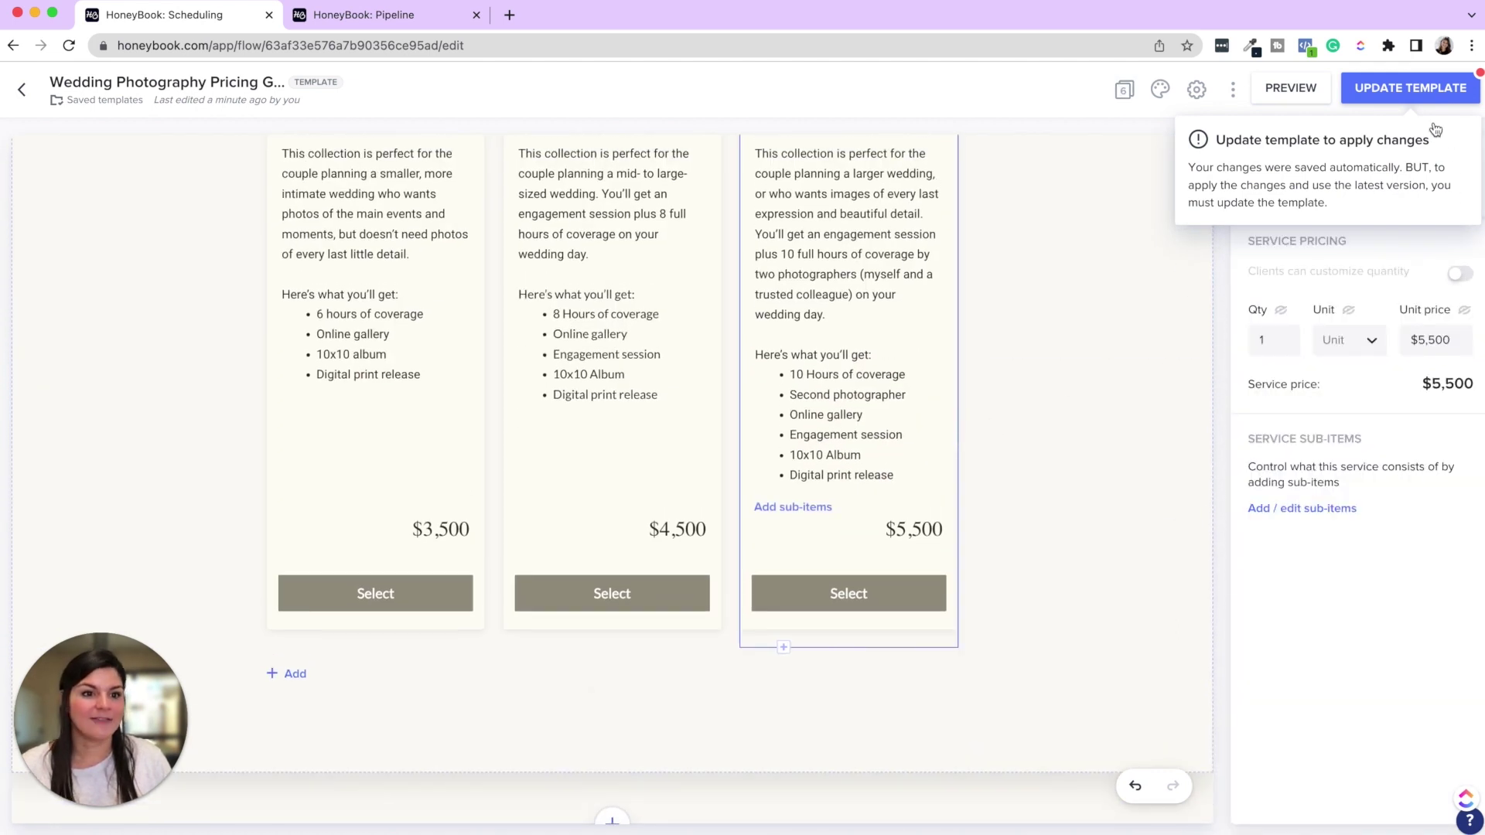
# Update the template, then hide the service price for all service items in the Collections block's design settings.
pyautogui.click(1401, 91)
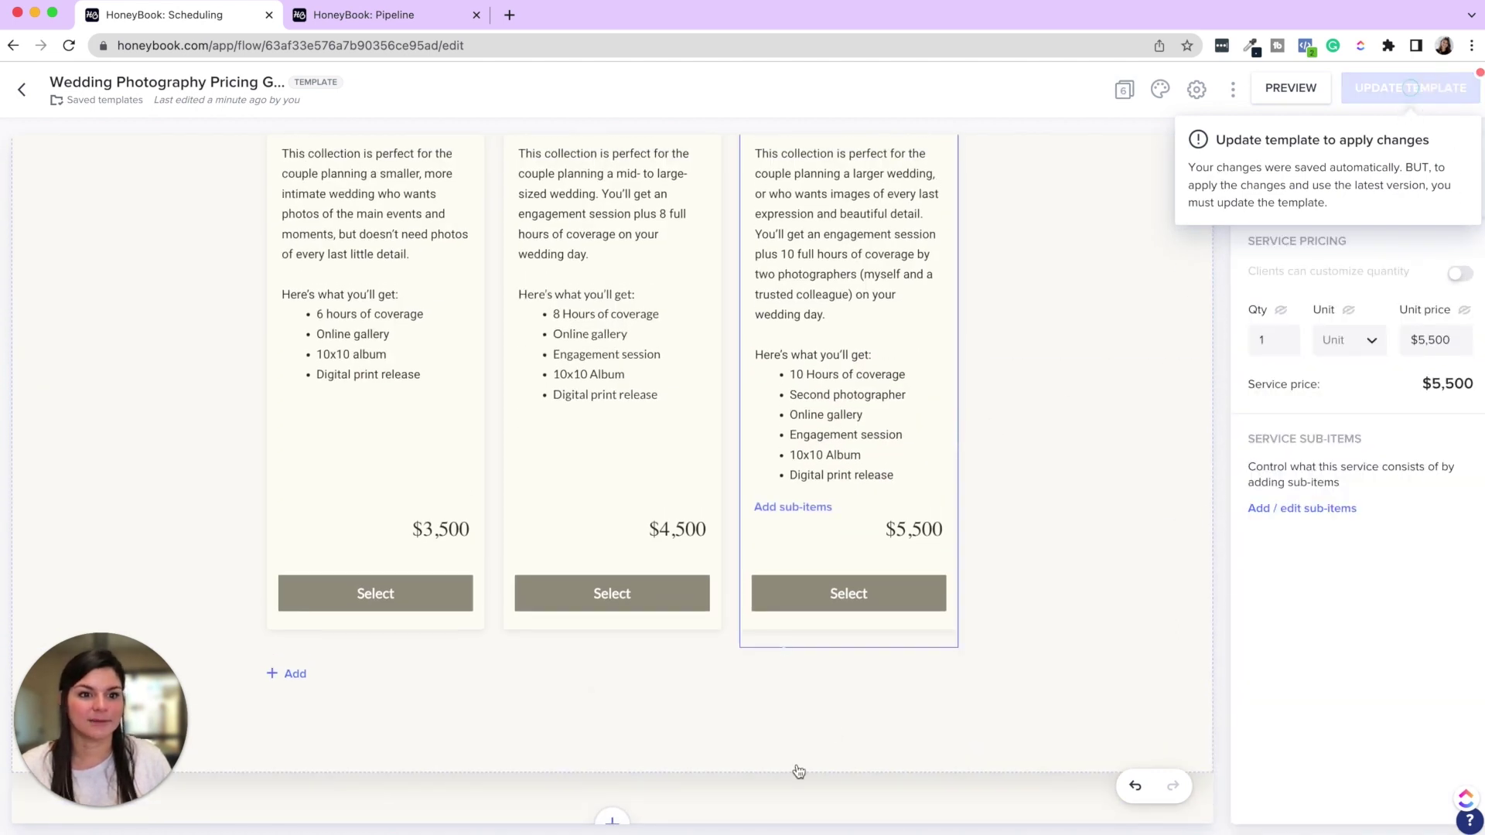
pyautogui.click(1407, 203)
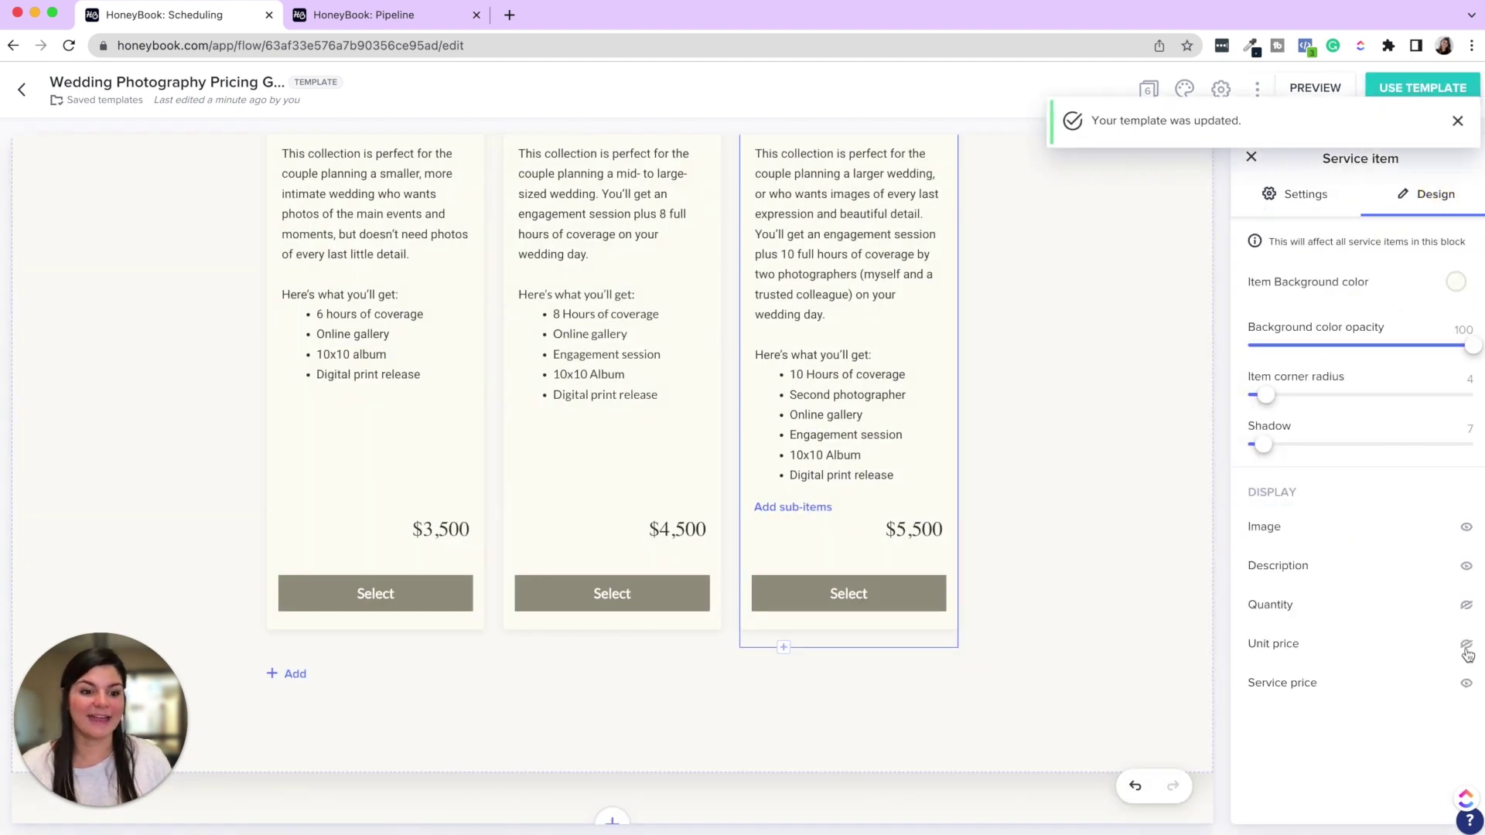
pyautogui.click(1466, 647)
pyautogui.click(1468, 644)
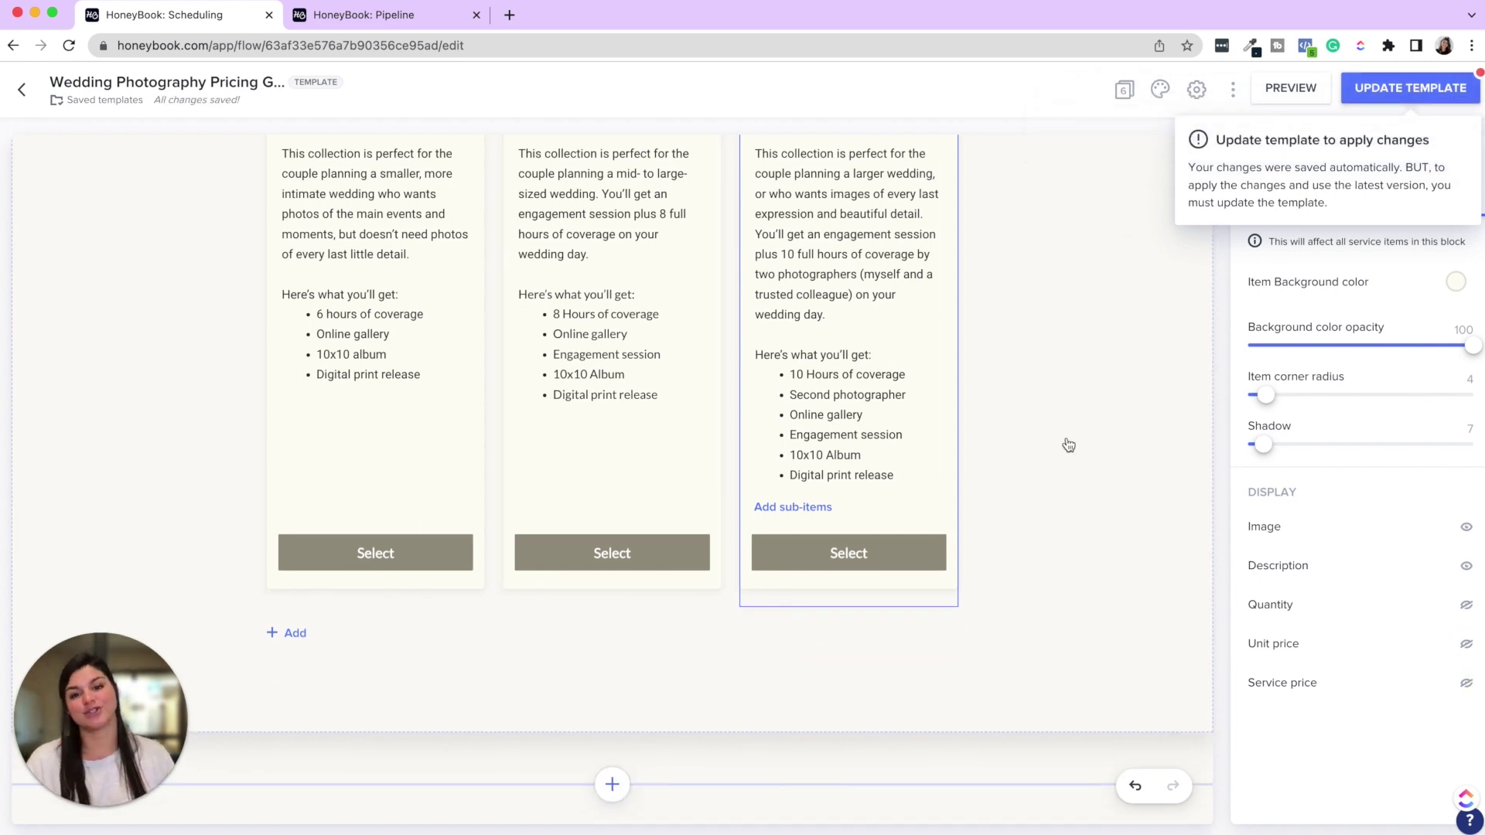
pyautogui.scroll(2, 1067, 445)
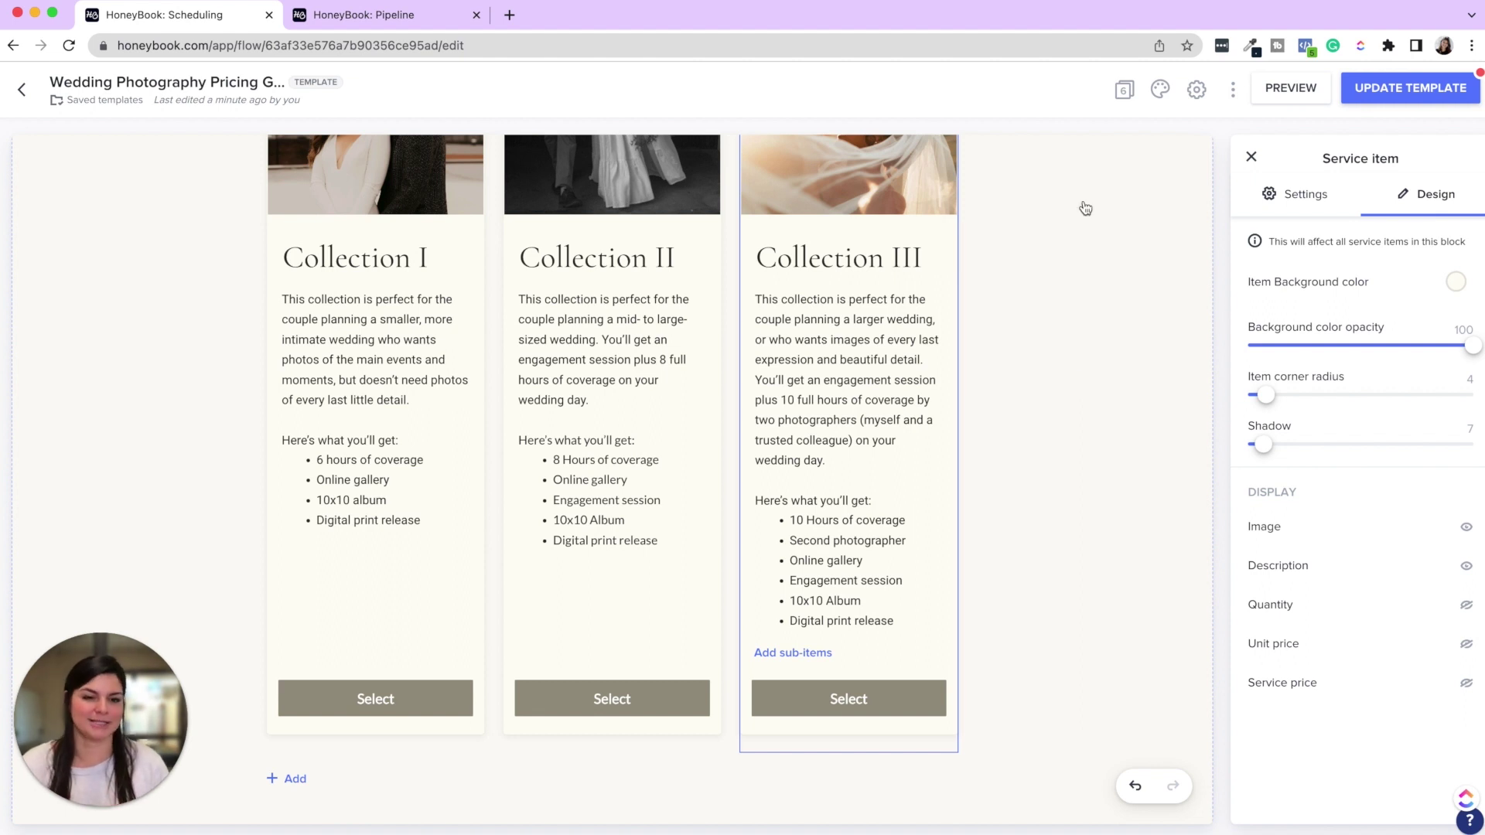
# Preview the template as a client, reviewing the Collections, Optional Add-Ons and Next Steps pages, and exit the preview.
pyautogui.click(1267, 90)
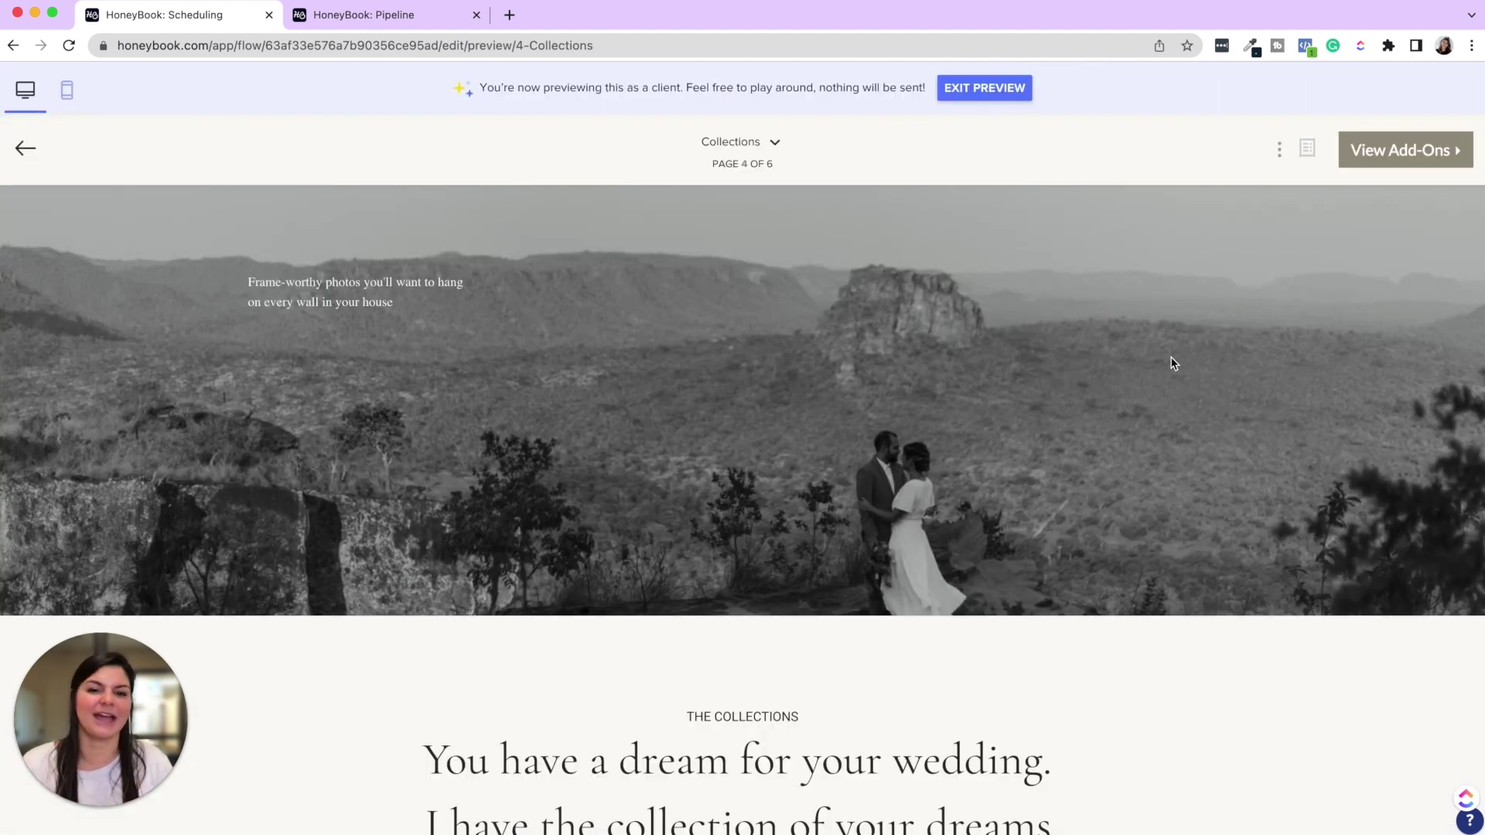
pyautogui.scroll(-10, 1172, 363)
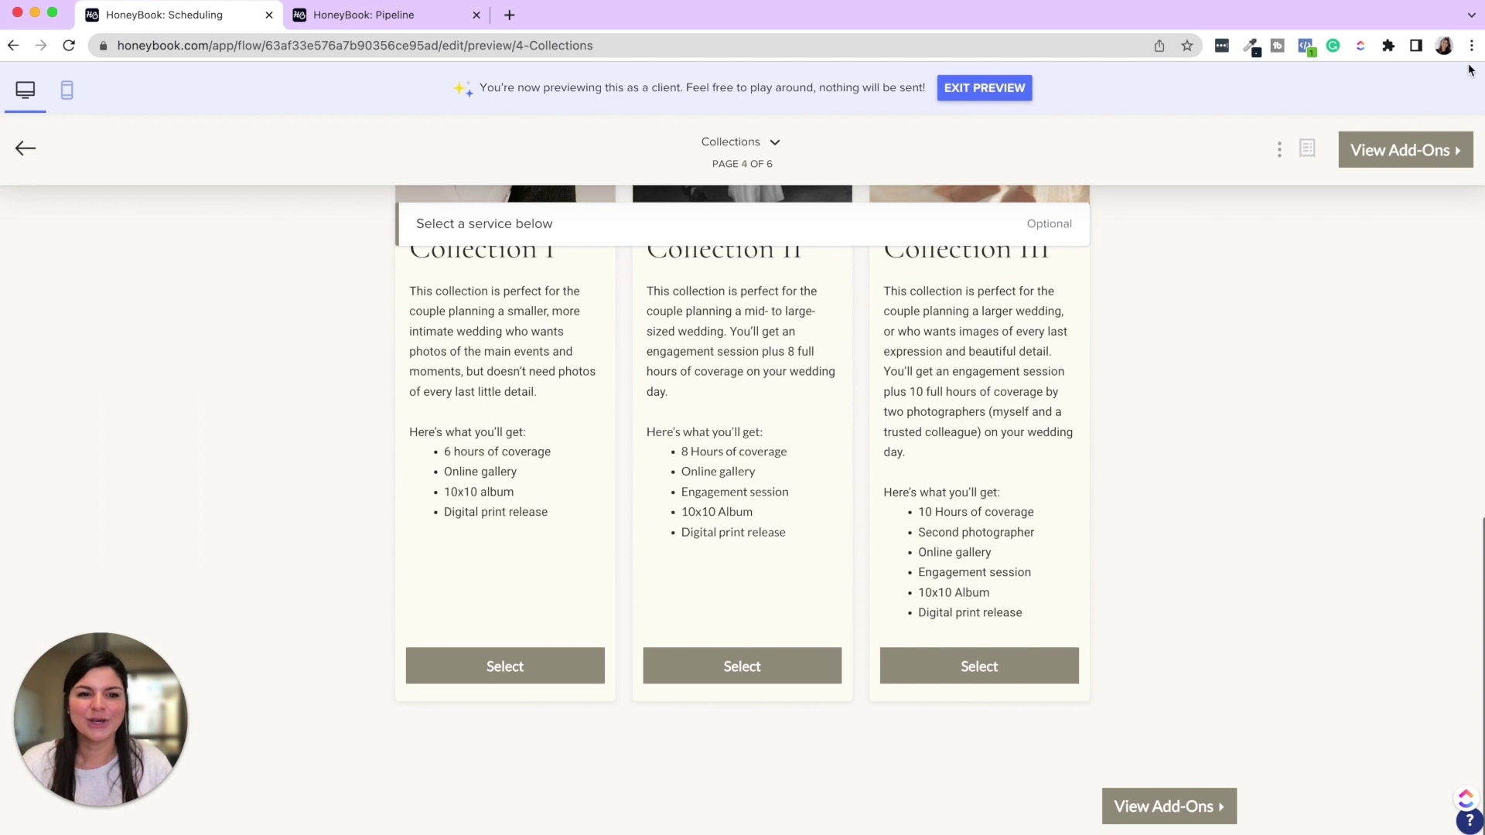
pyautogui.click(1431, 144)
pyautogui.scroll(-15, 976, 530)
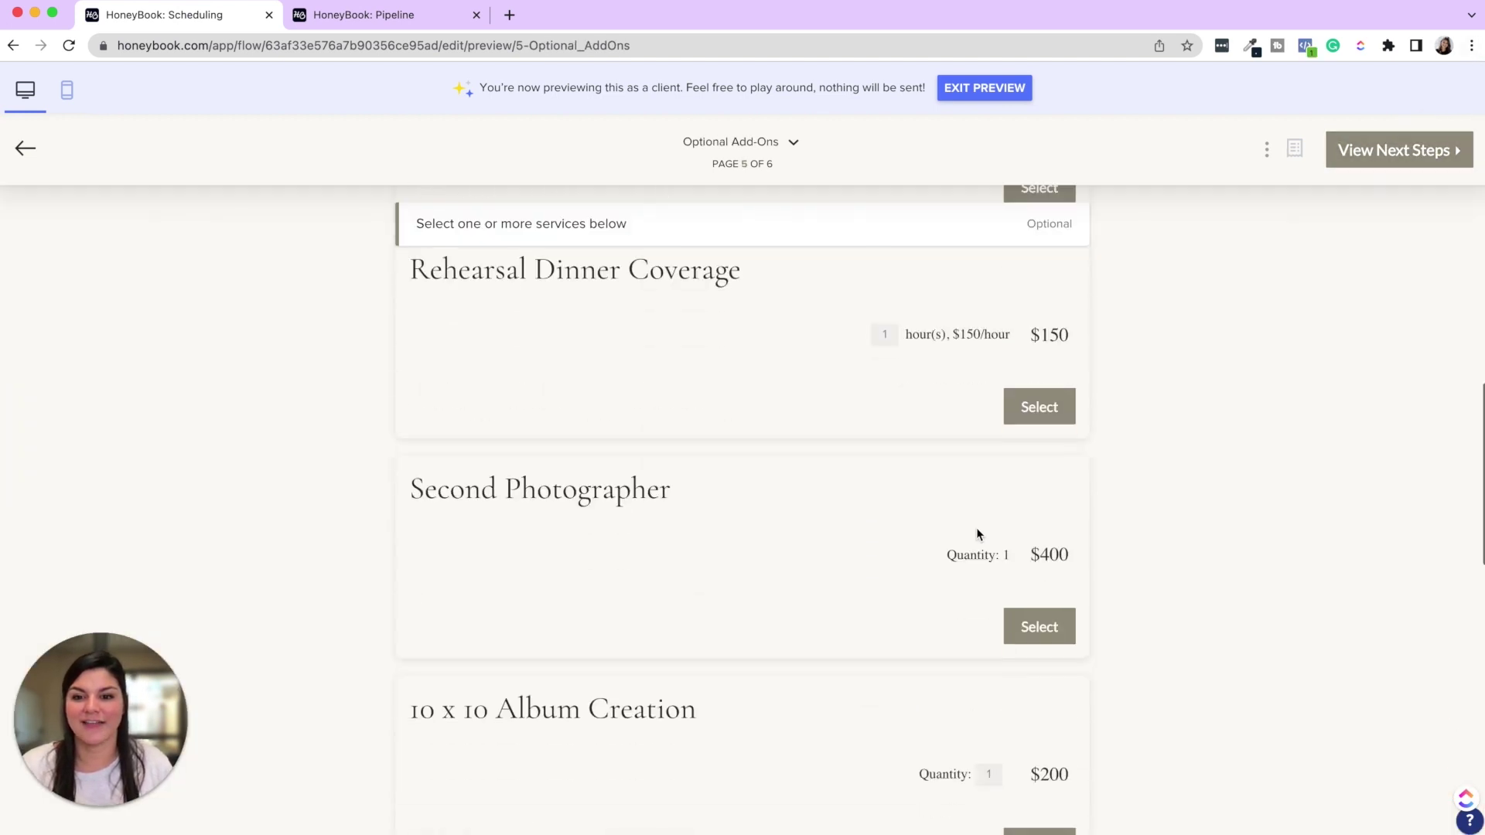
pyautogui.scroll(-8, 976, 528)
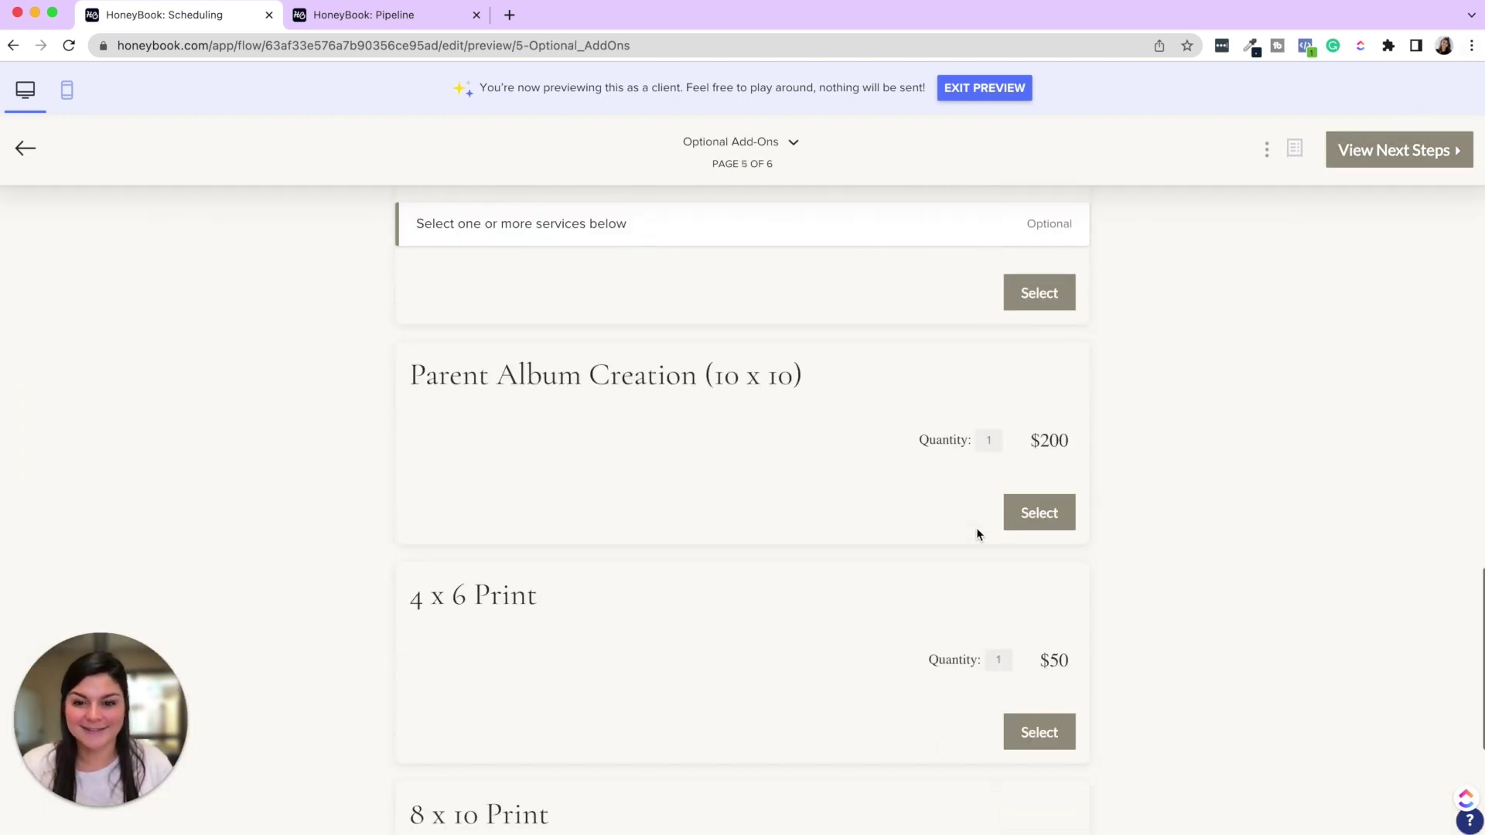
pyautogui.click(1447, 149)
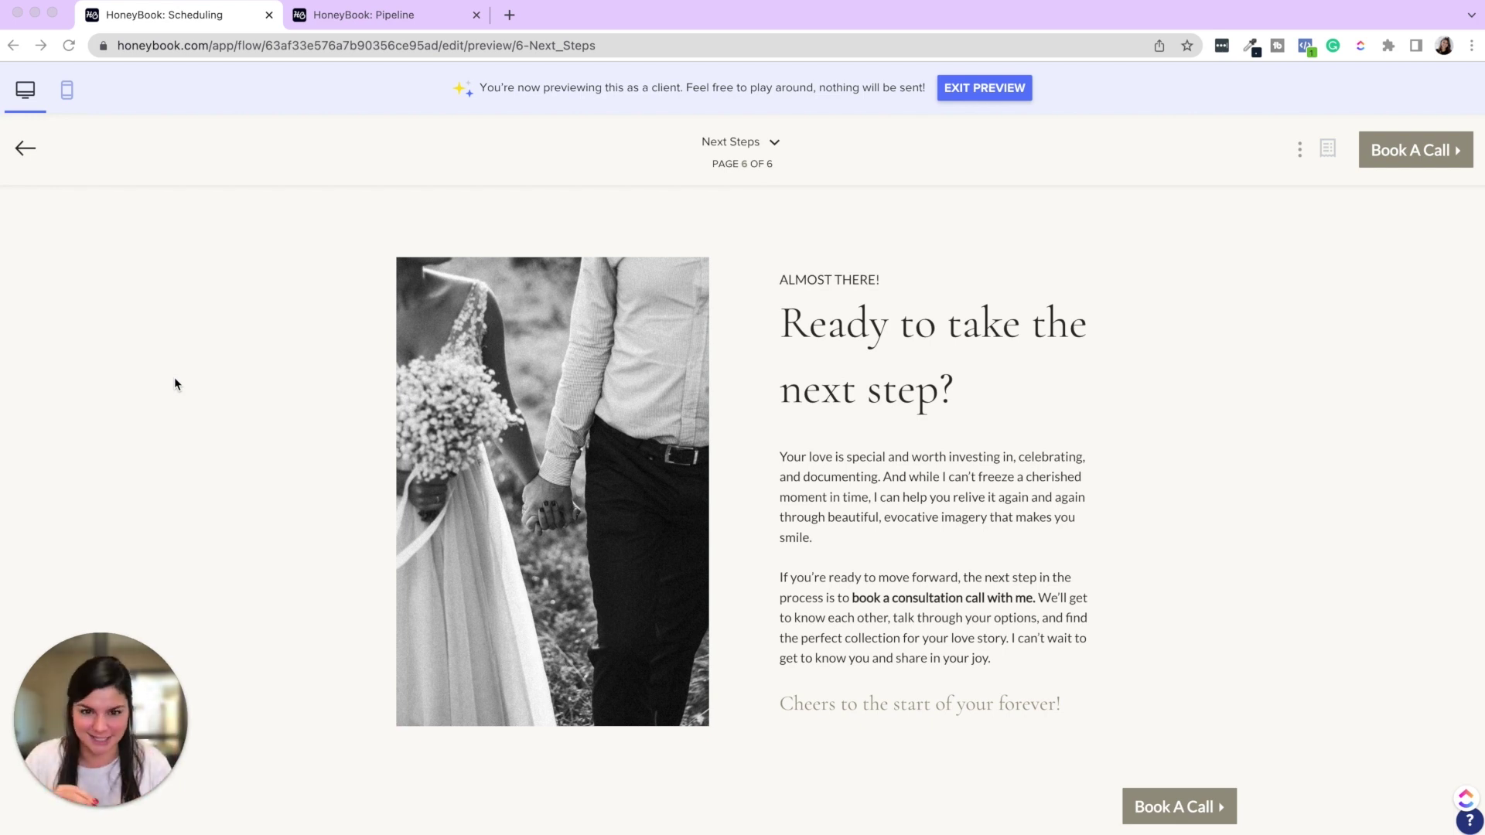
pyautogui.click(1004, 89)
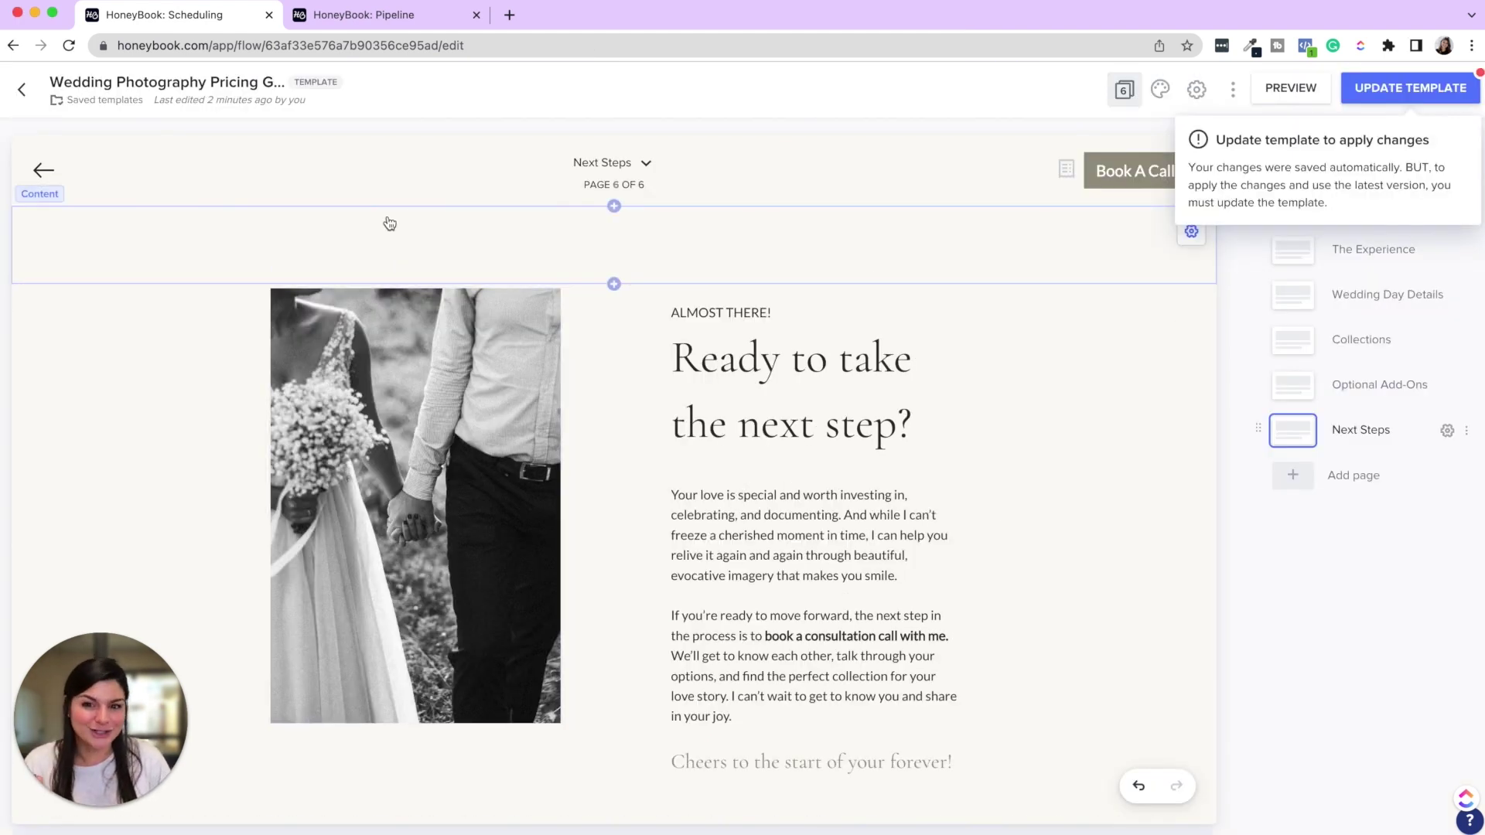
# Go back to the templates list, view the existing Questionnaire Template, and return to the list.
pyautogui.scroll(-1, 869, 255)
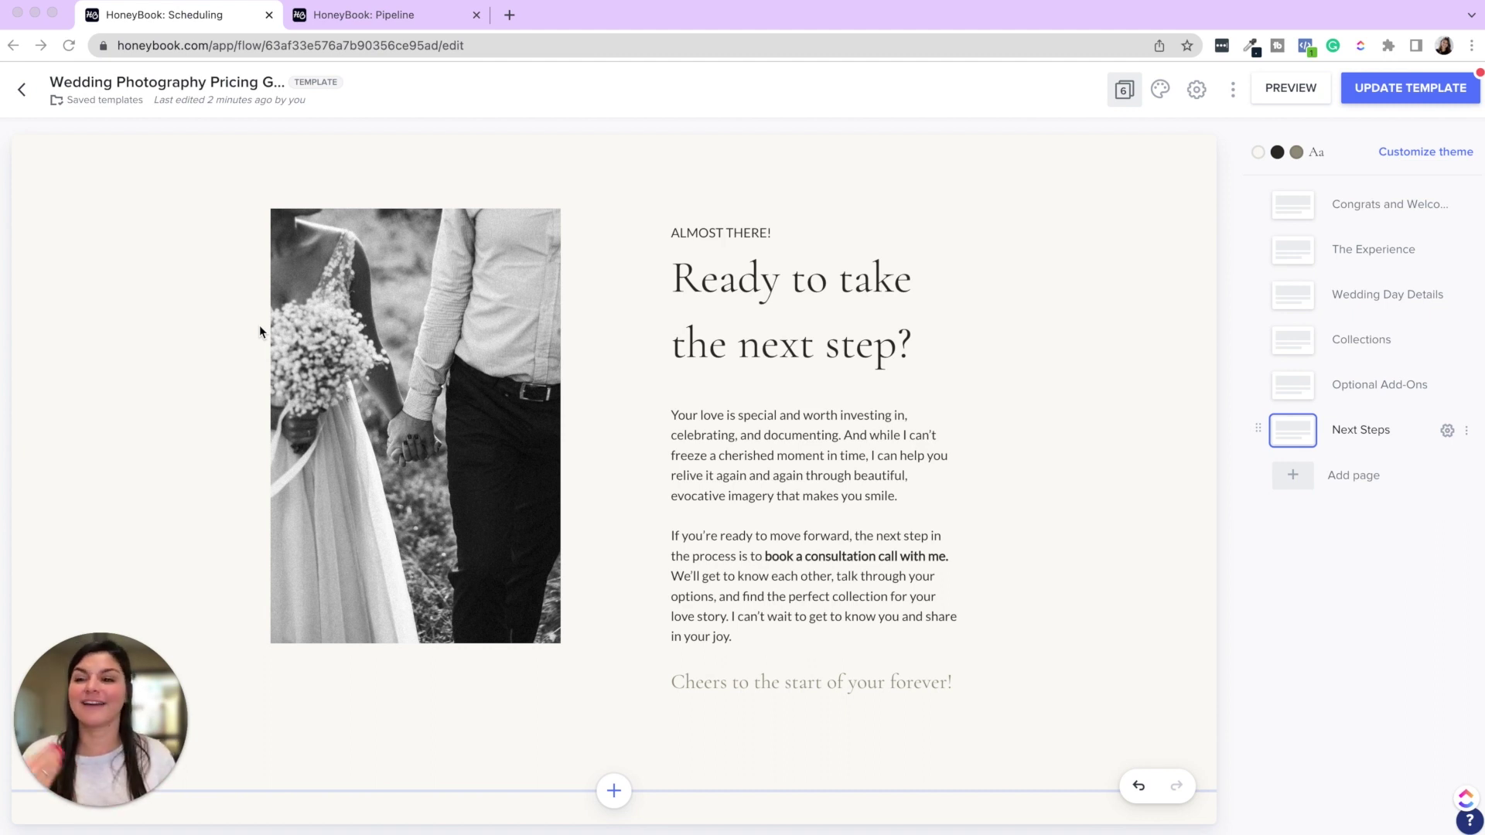
pyautogui.click(127, 110)
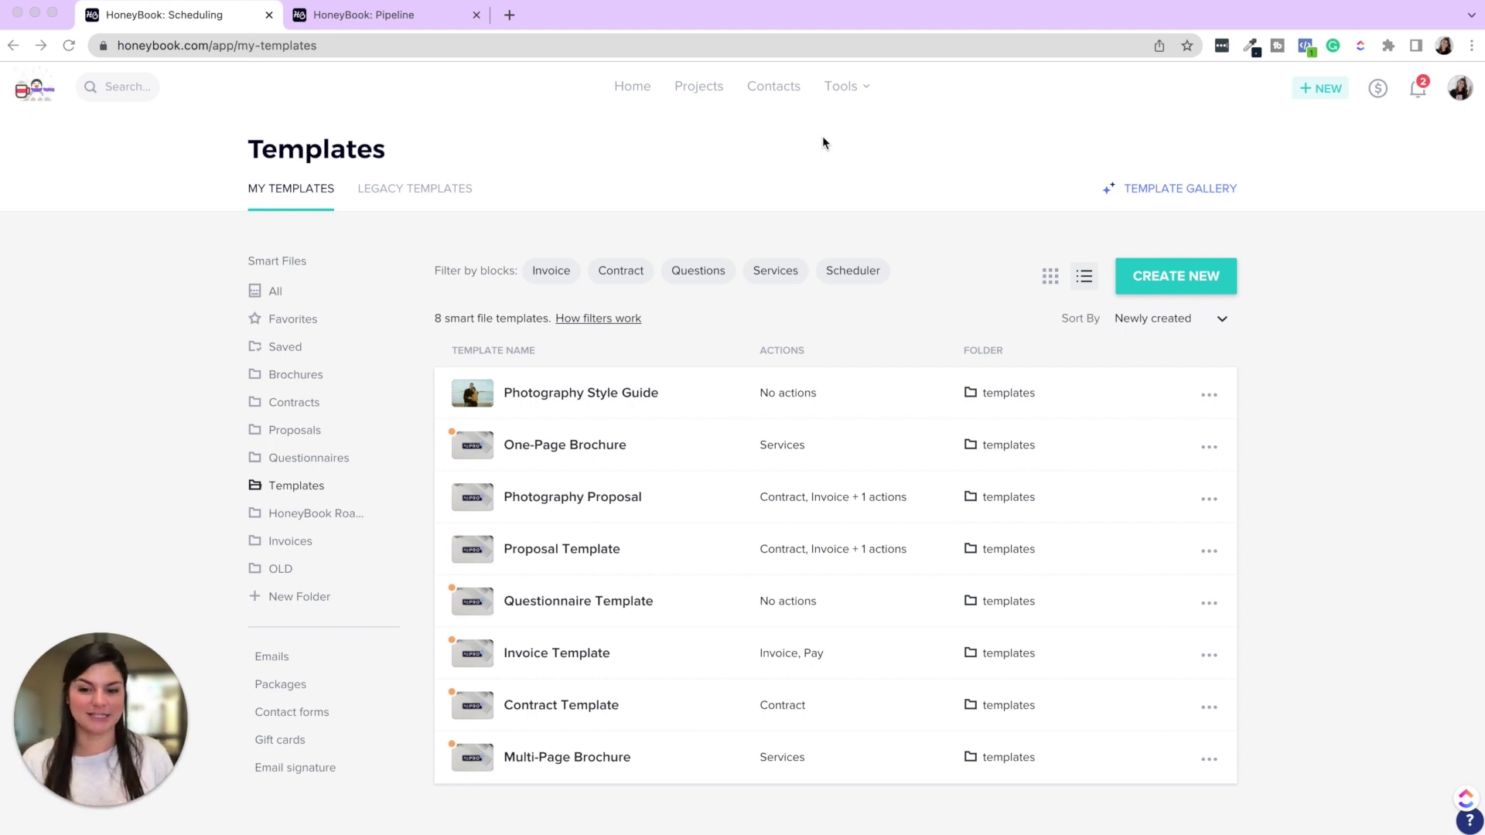
pyautogui.click(583, 609)
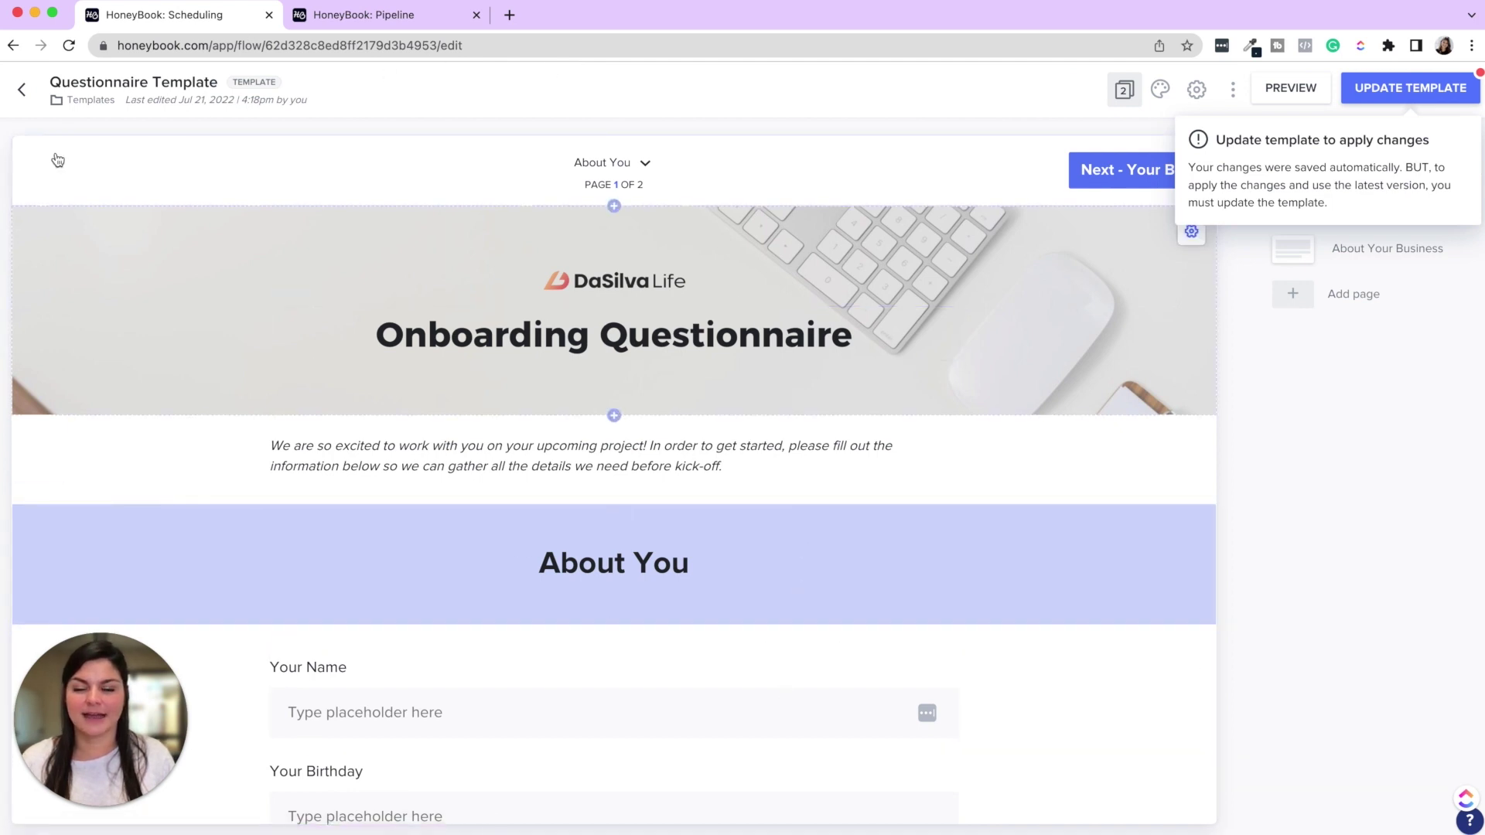
pyautogui.click(91, 100)
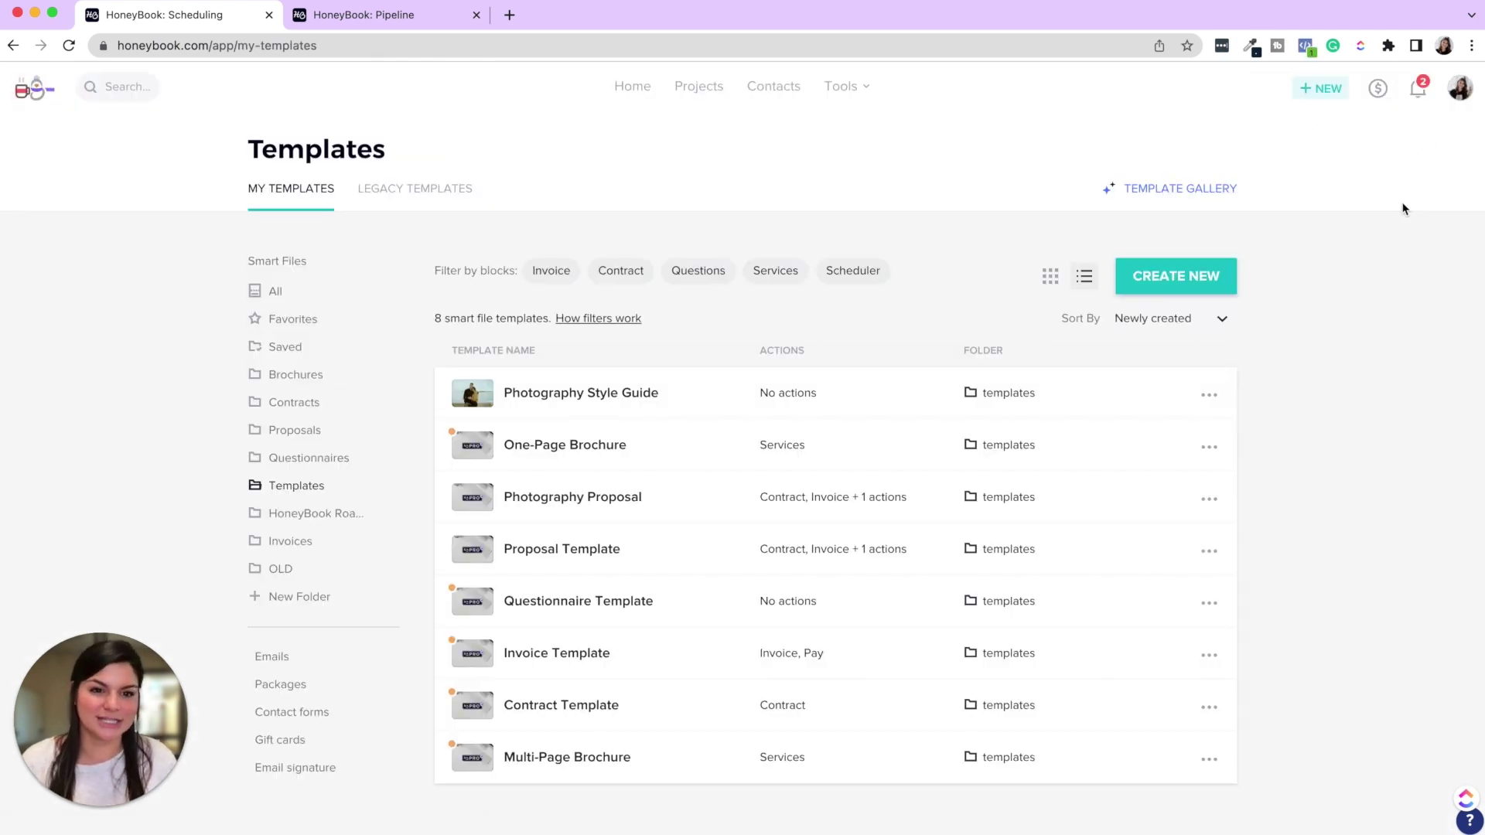
# Create a new questionnaire smart file template and name it "Vendor Details Questionnaire".
pyautogui.click(1181, 290)
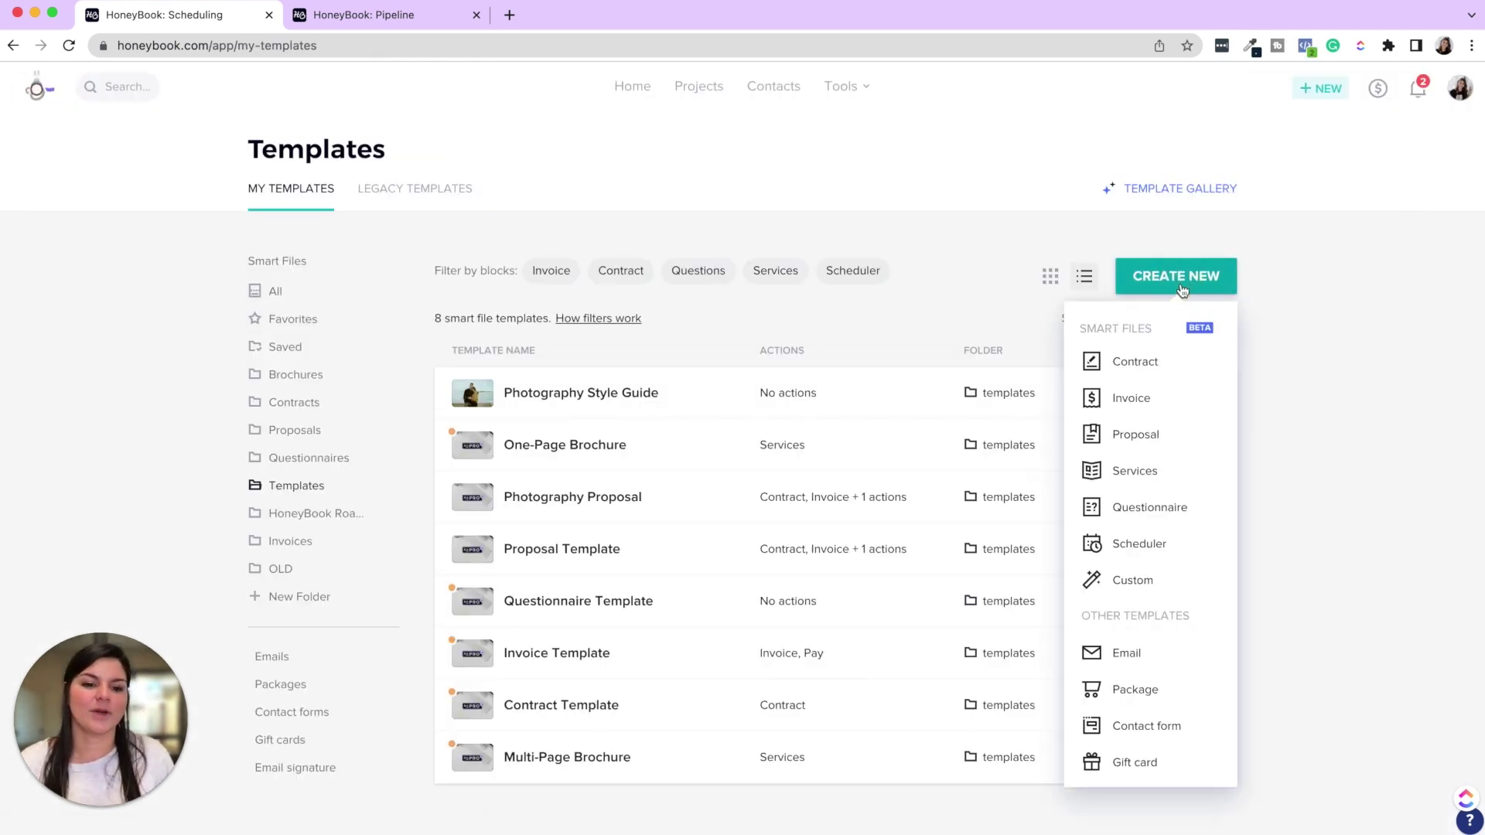
pyautogui.click(1149, 514)
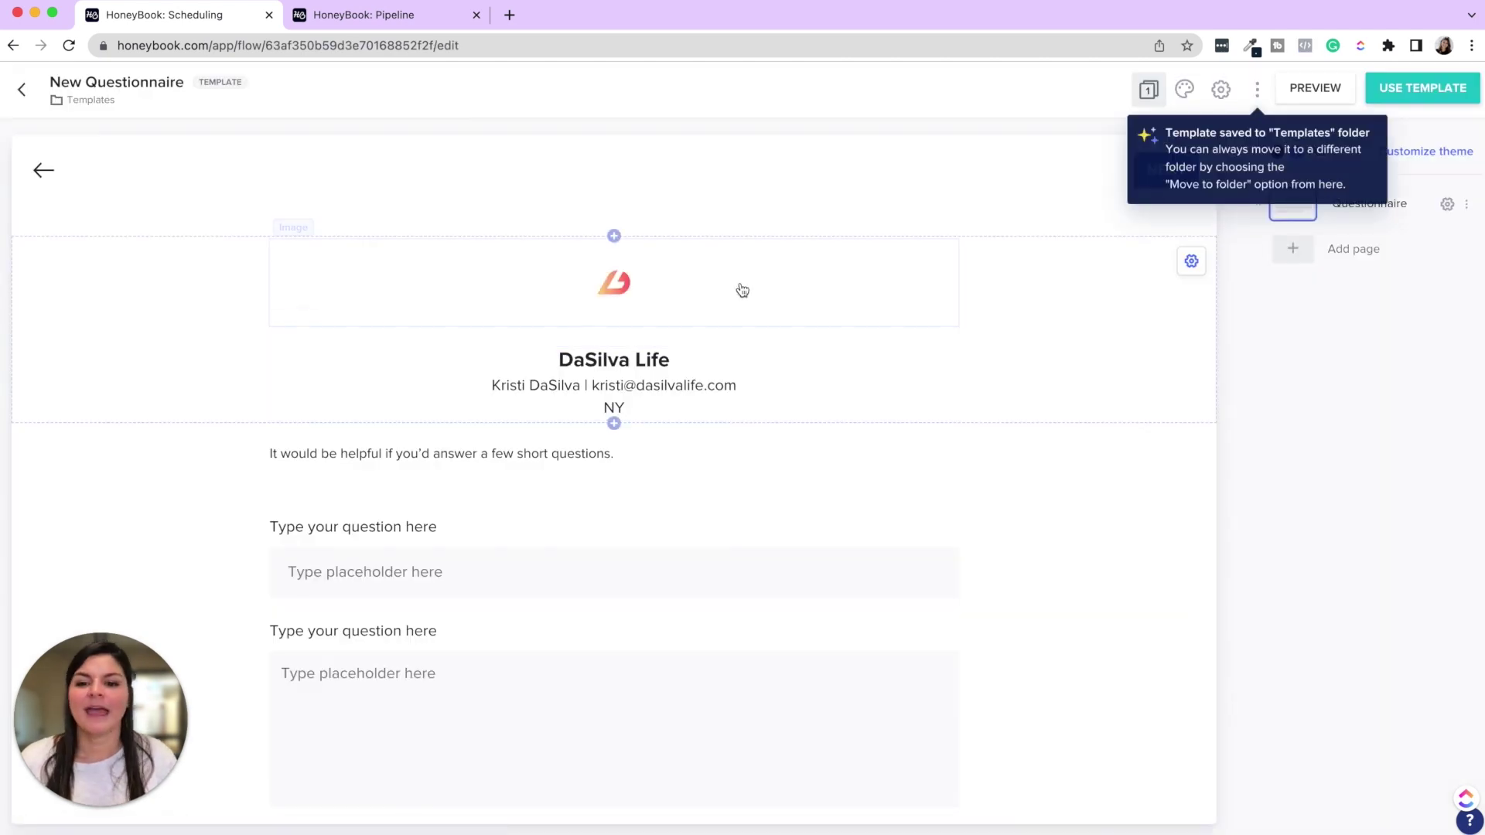
pyautogui.click(116, 82)
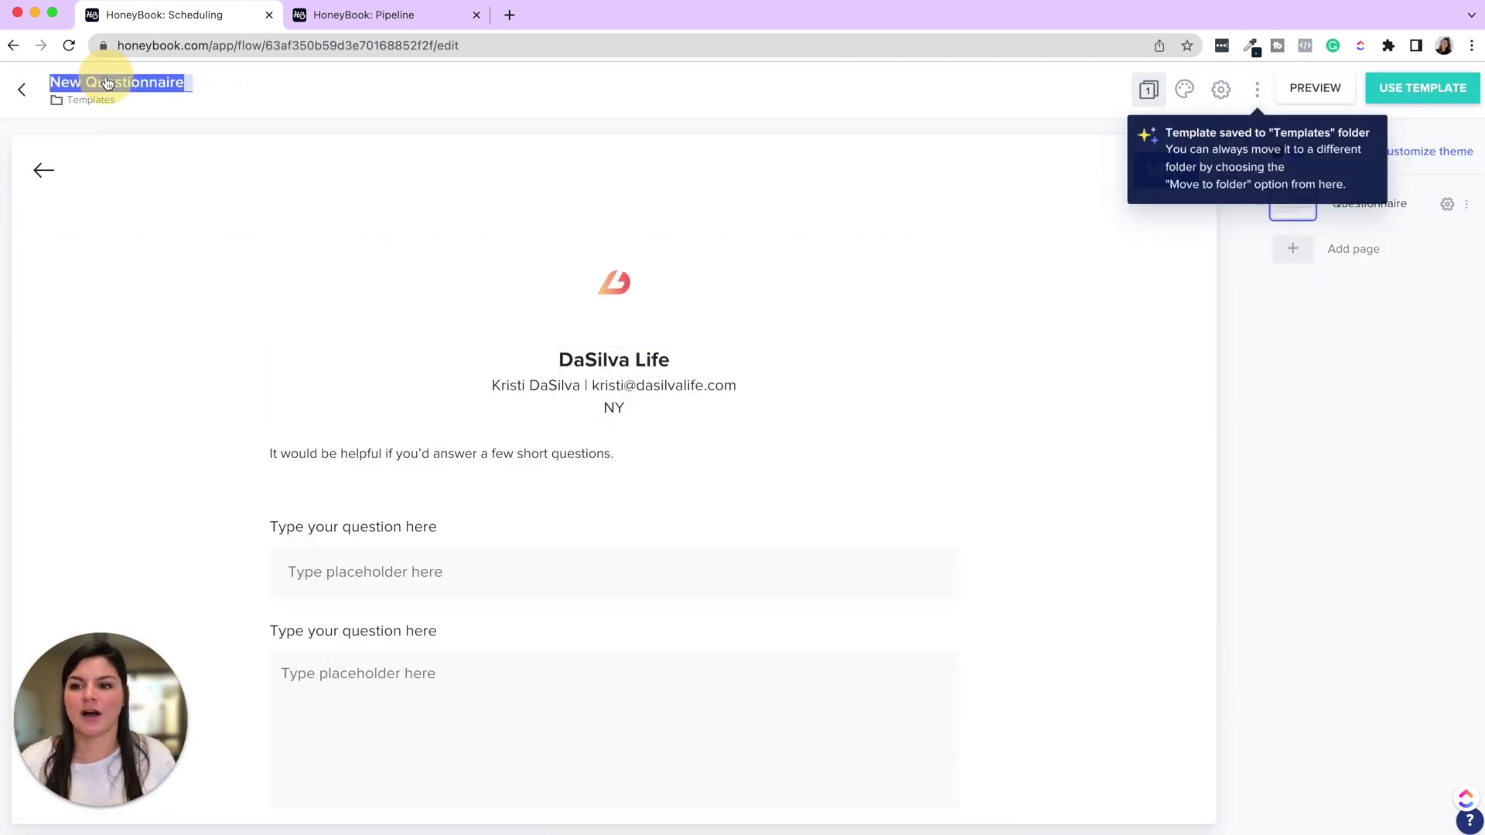
pyautogui.write('Vendor')
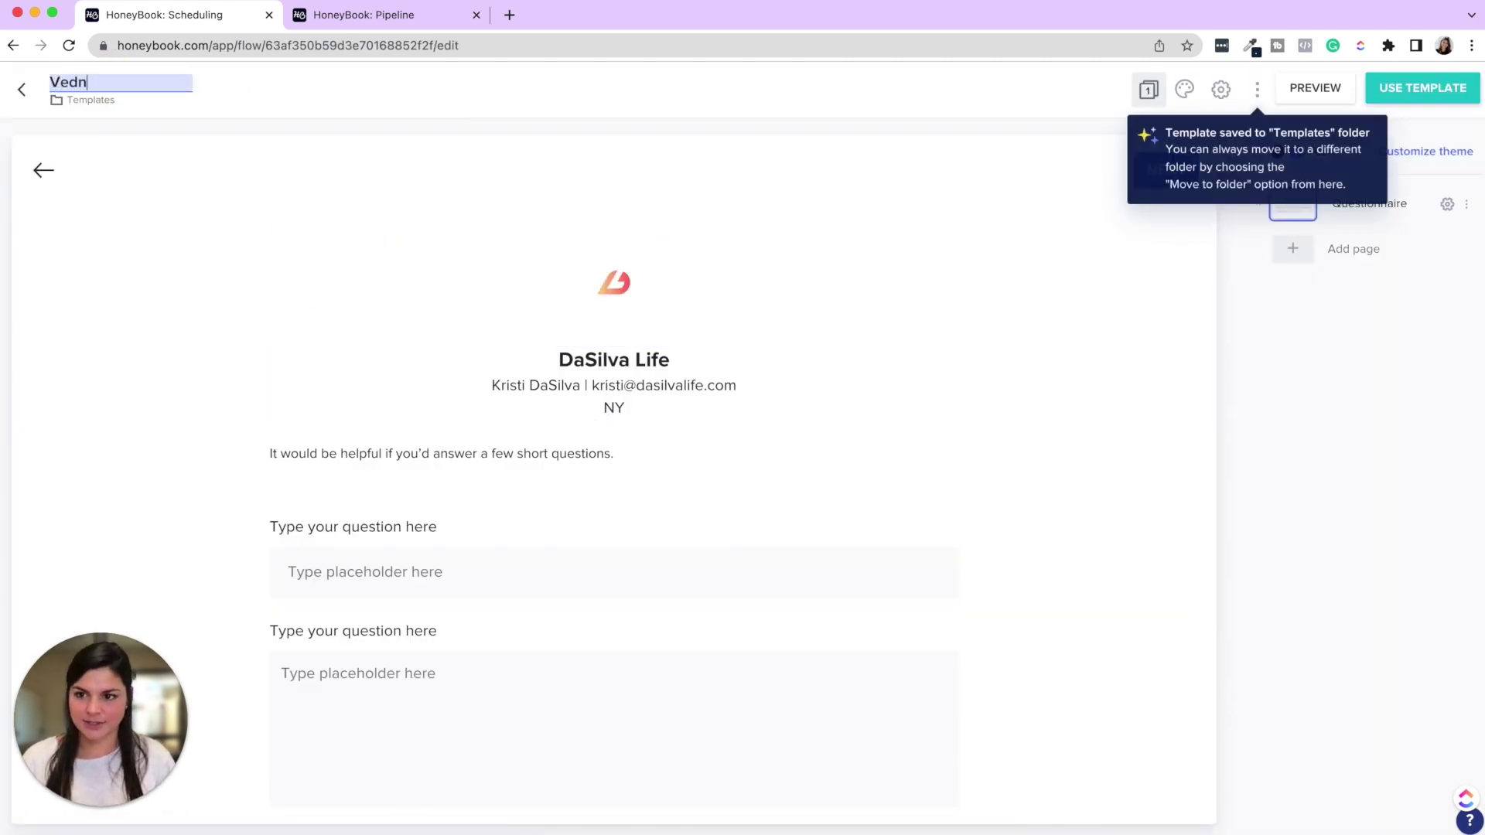
pyautogui.write(' Deta')
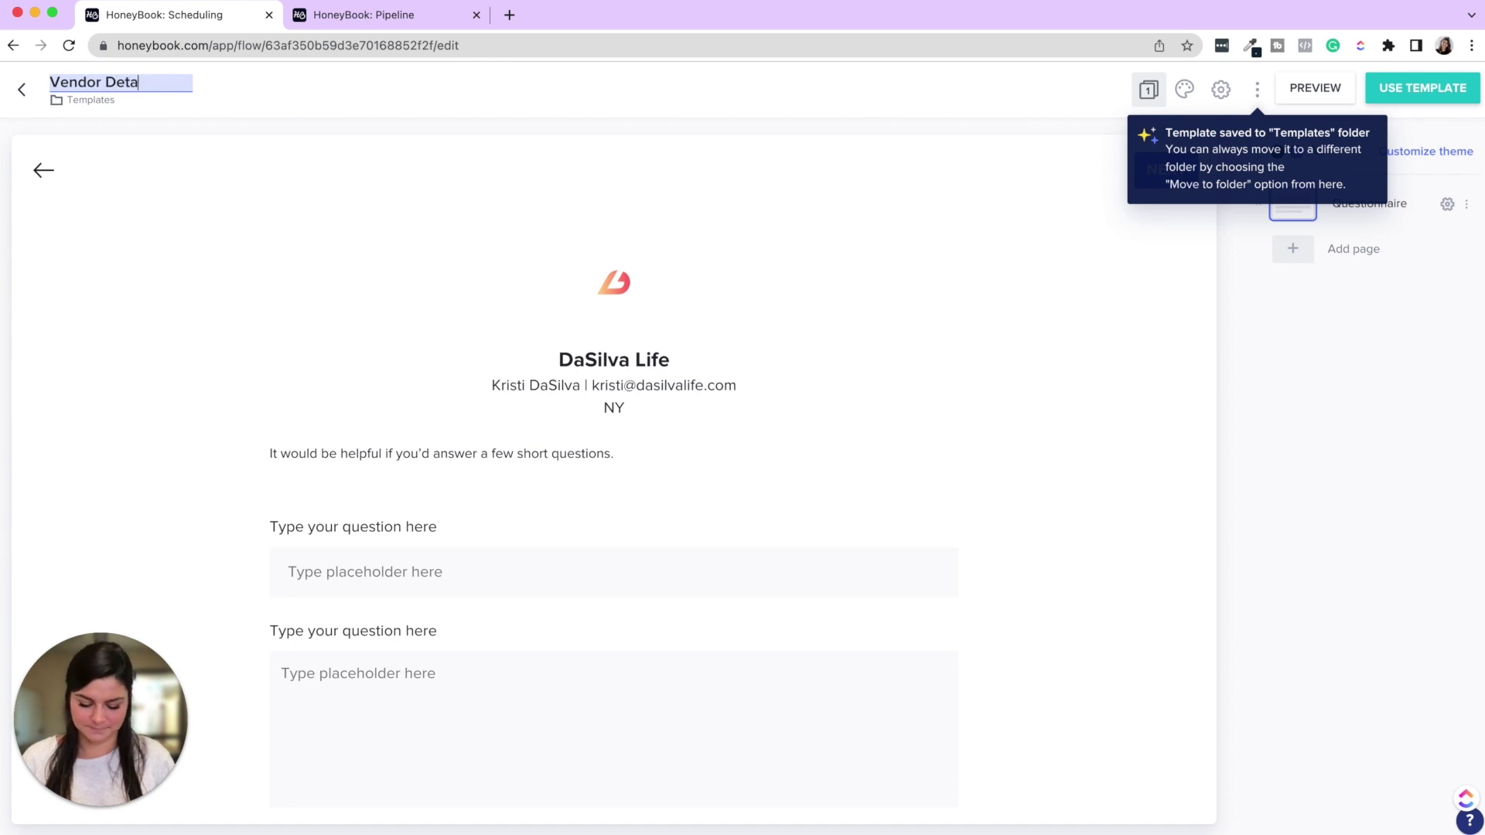
pyautogui.write('ils Questionnaire')
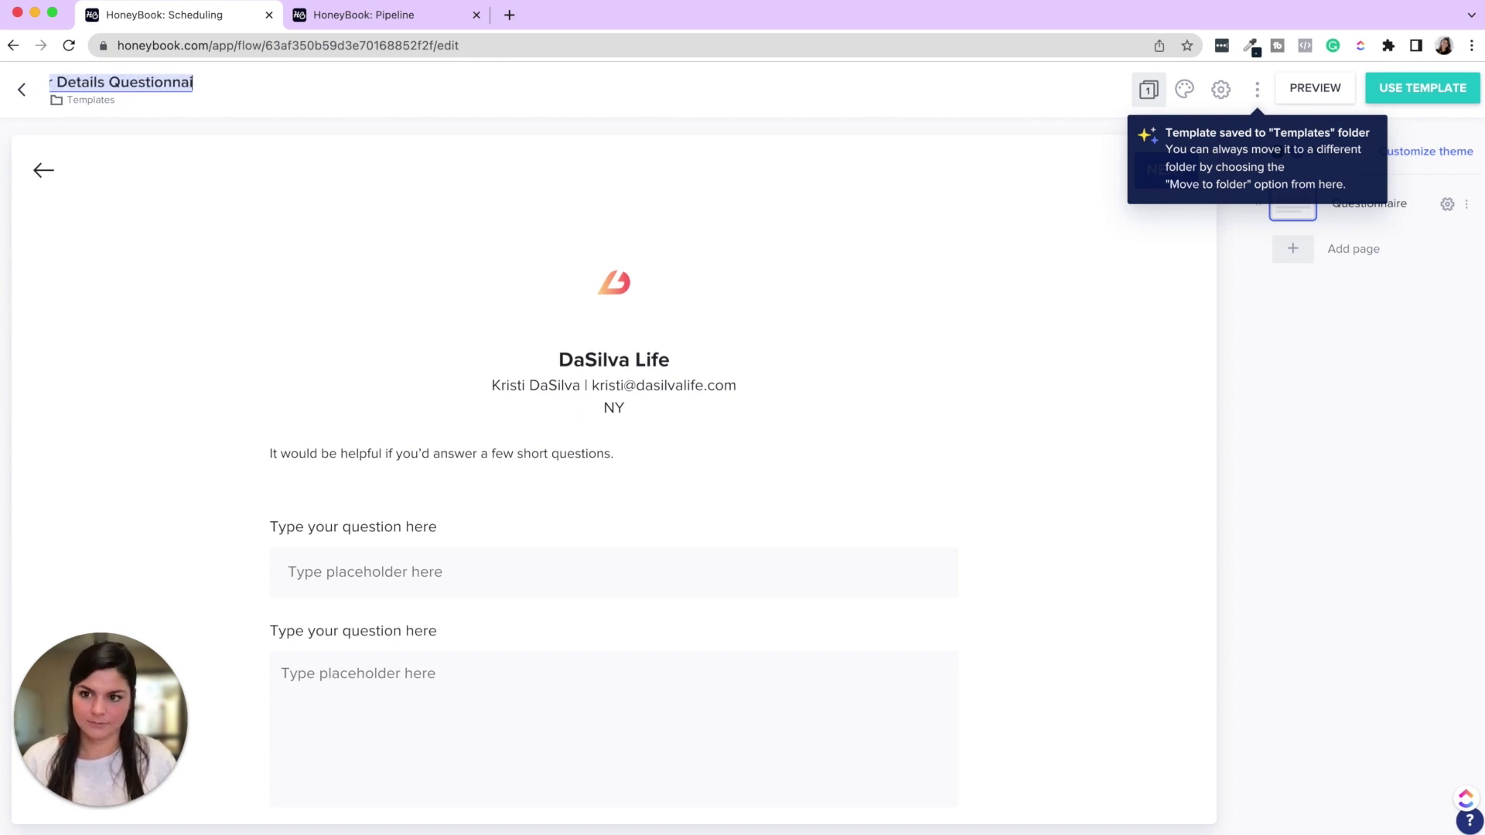
# Examine the settings of the questionnaire's company info block and its logo image.
pyautogui.click(613, 283)
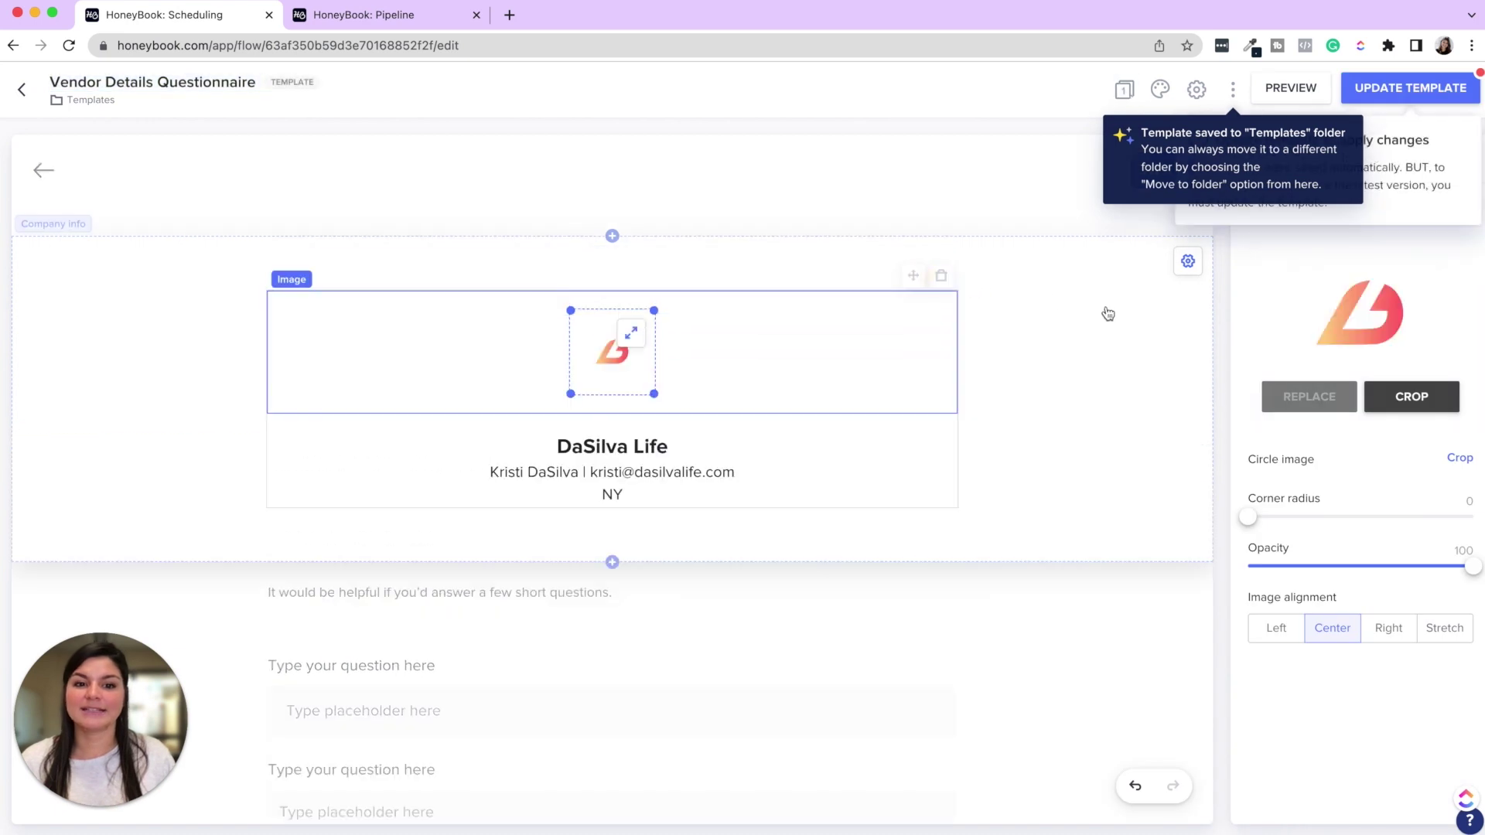
pyautogui.click(1137, 323)
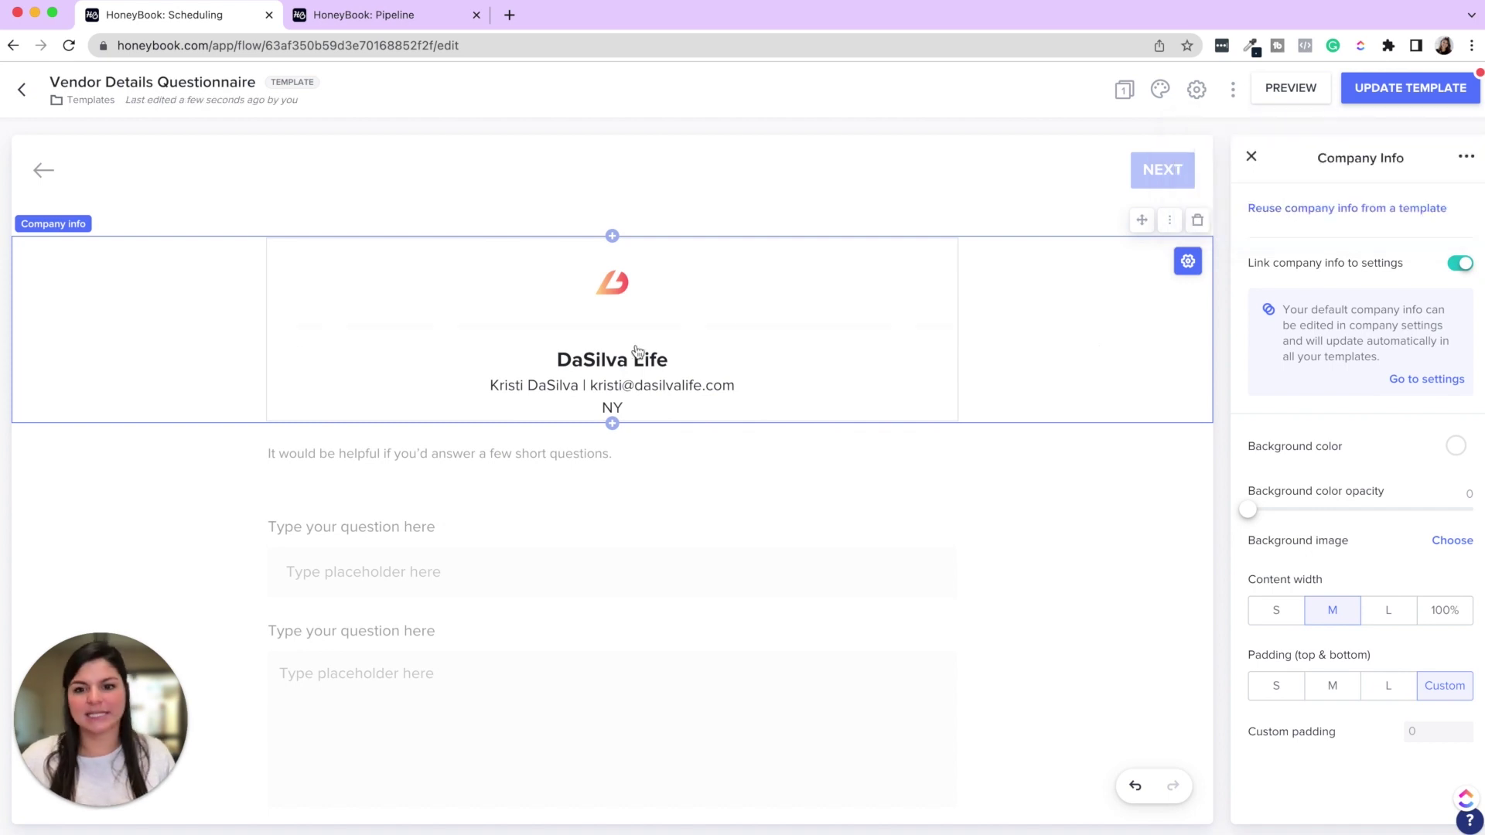
pyautogui.doubleClick(731, 364)
pyautogui.click(810, 341)
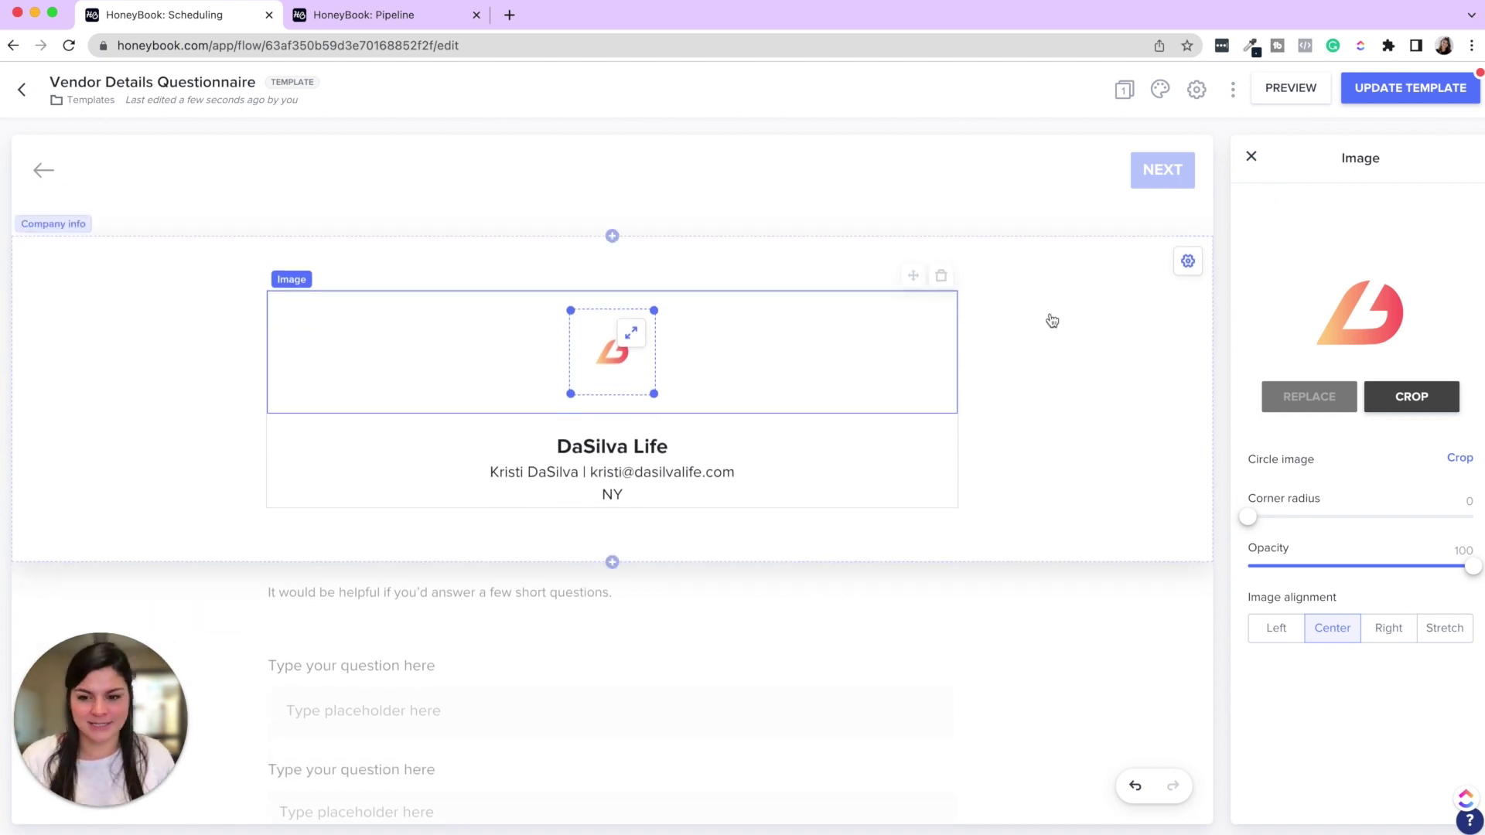
pyautogui.scroll(-3, 1052, 321)
pyautogui.scroll(2, 1077, 292)
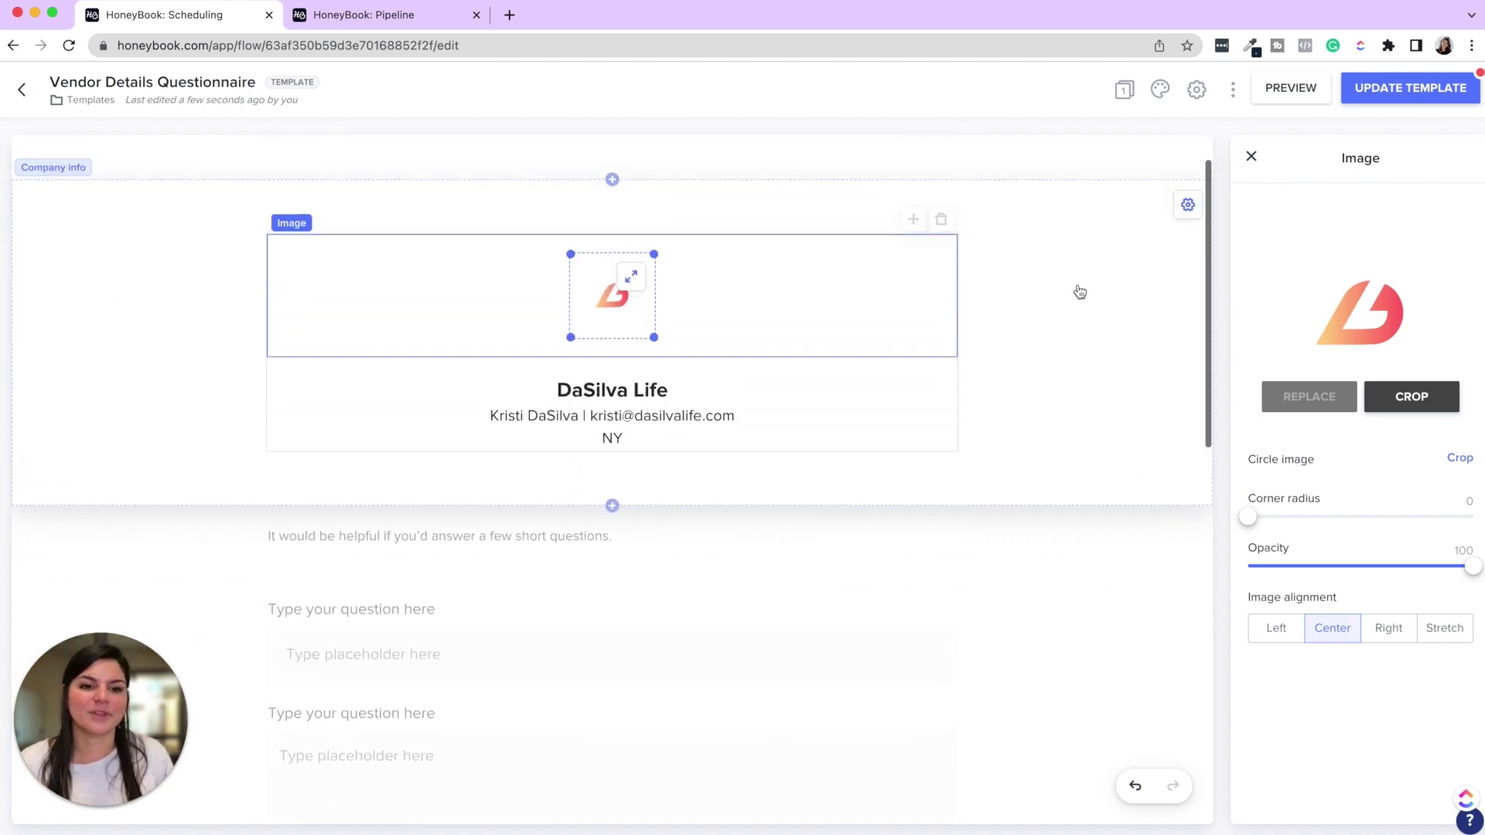
# Add a text block below the company info, reusing the "What's Included" content block from the Custom HoneyBook Build Brochure template.
pyautogui.click(612, 505)
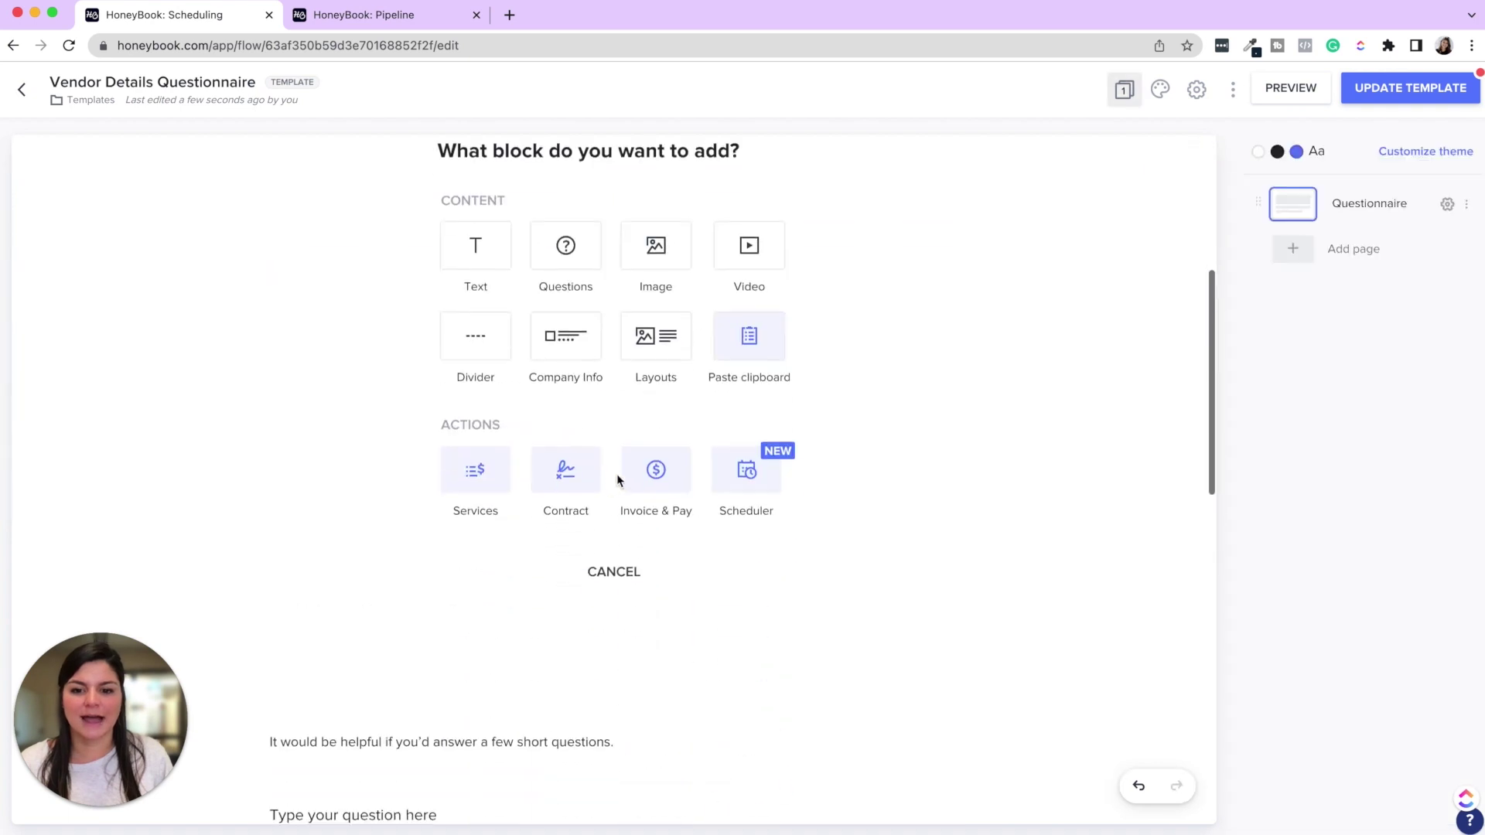
pyautogui.click(472, 232)
pyautogui.click(1261, 211)
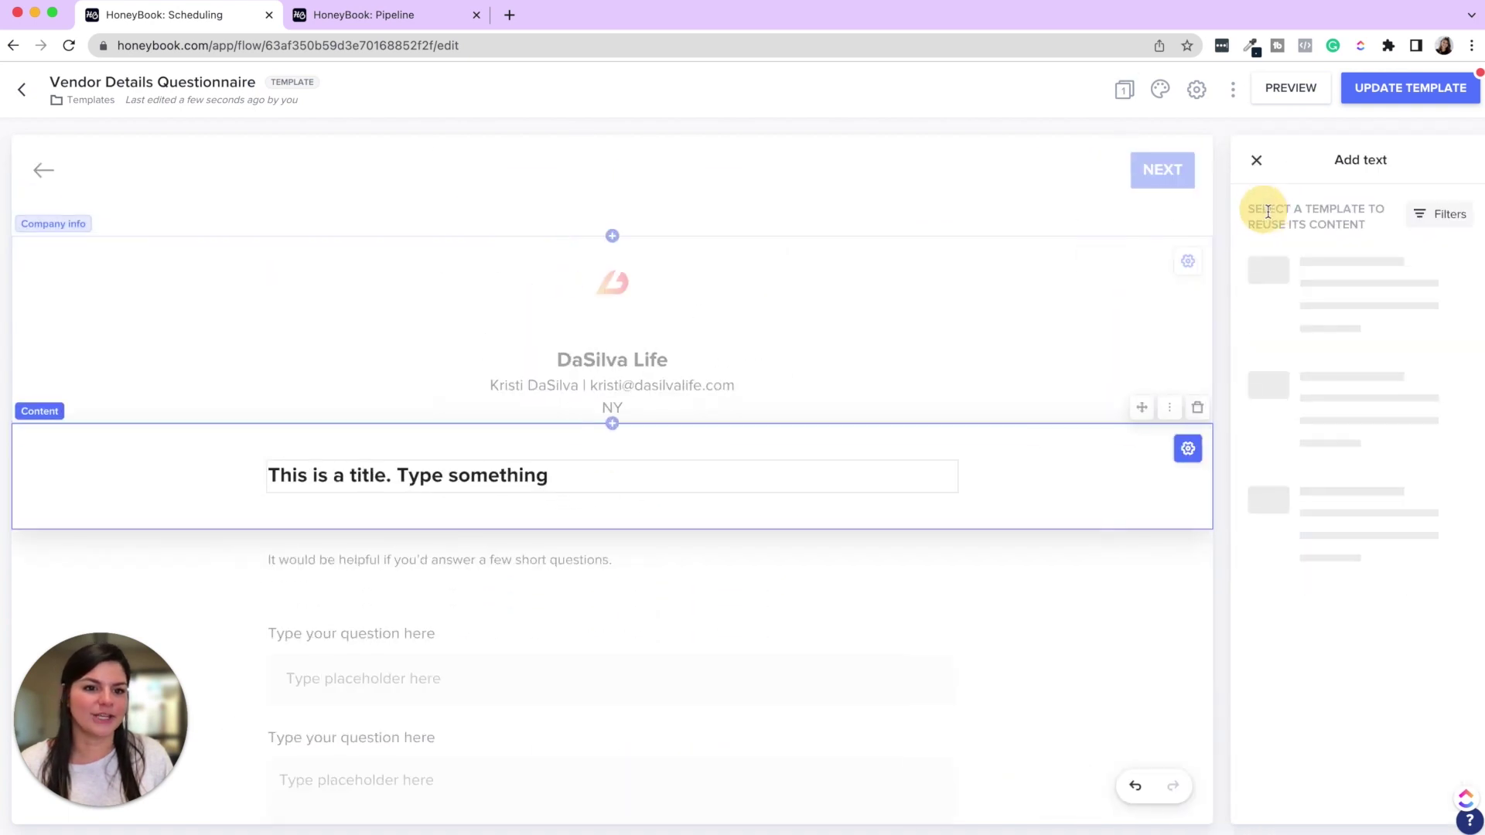
pyautogui.click(1384, 288)
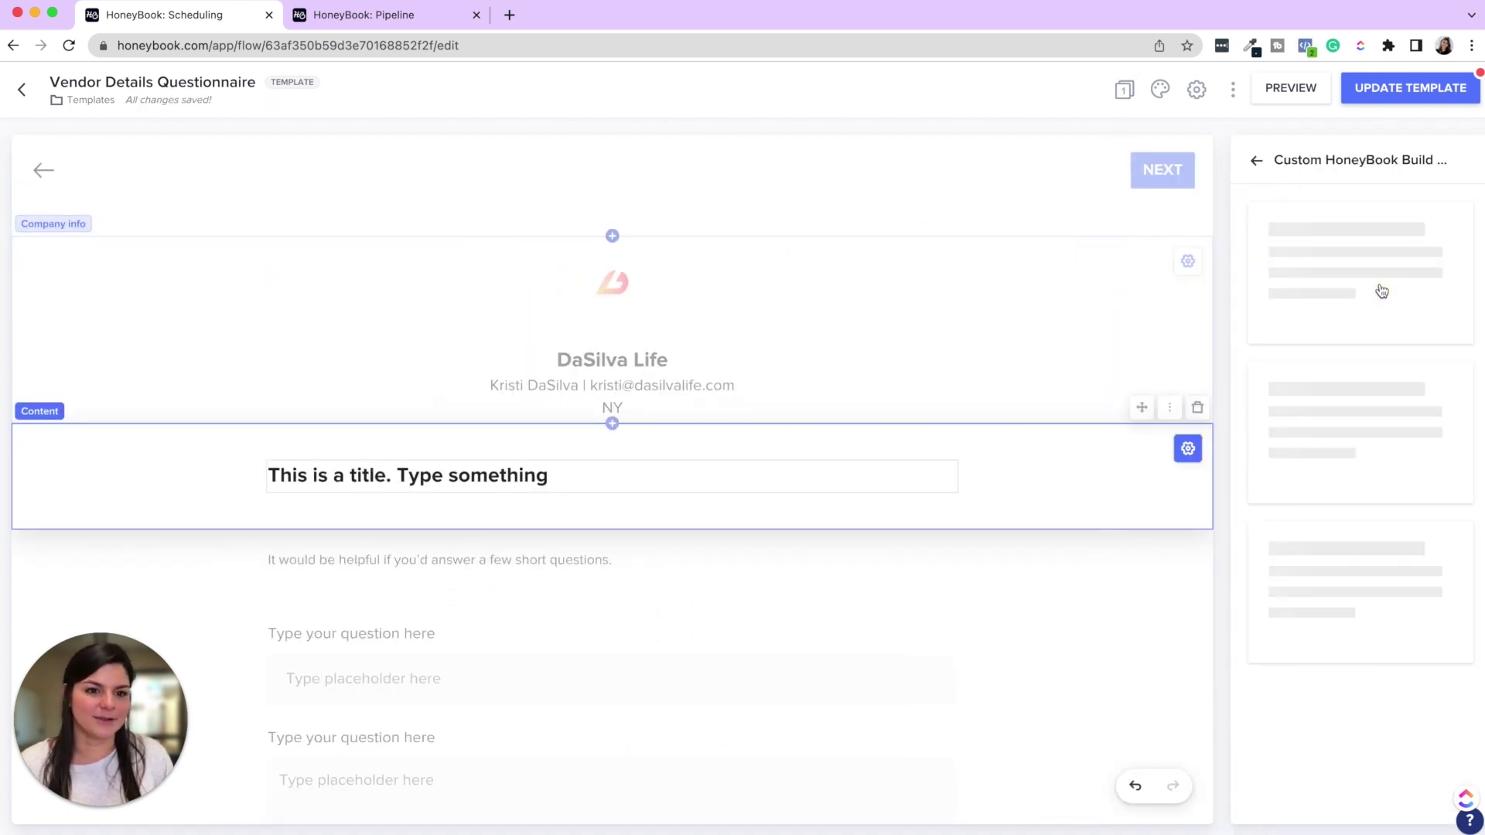
pyautogui.scroll(-1, 1400, 435)
pyautogui.click(1402, 460)
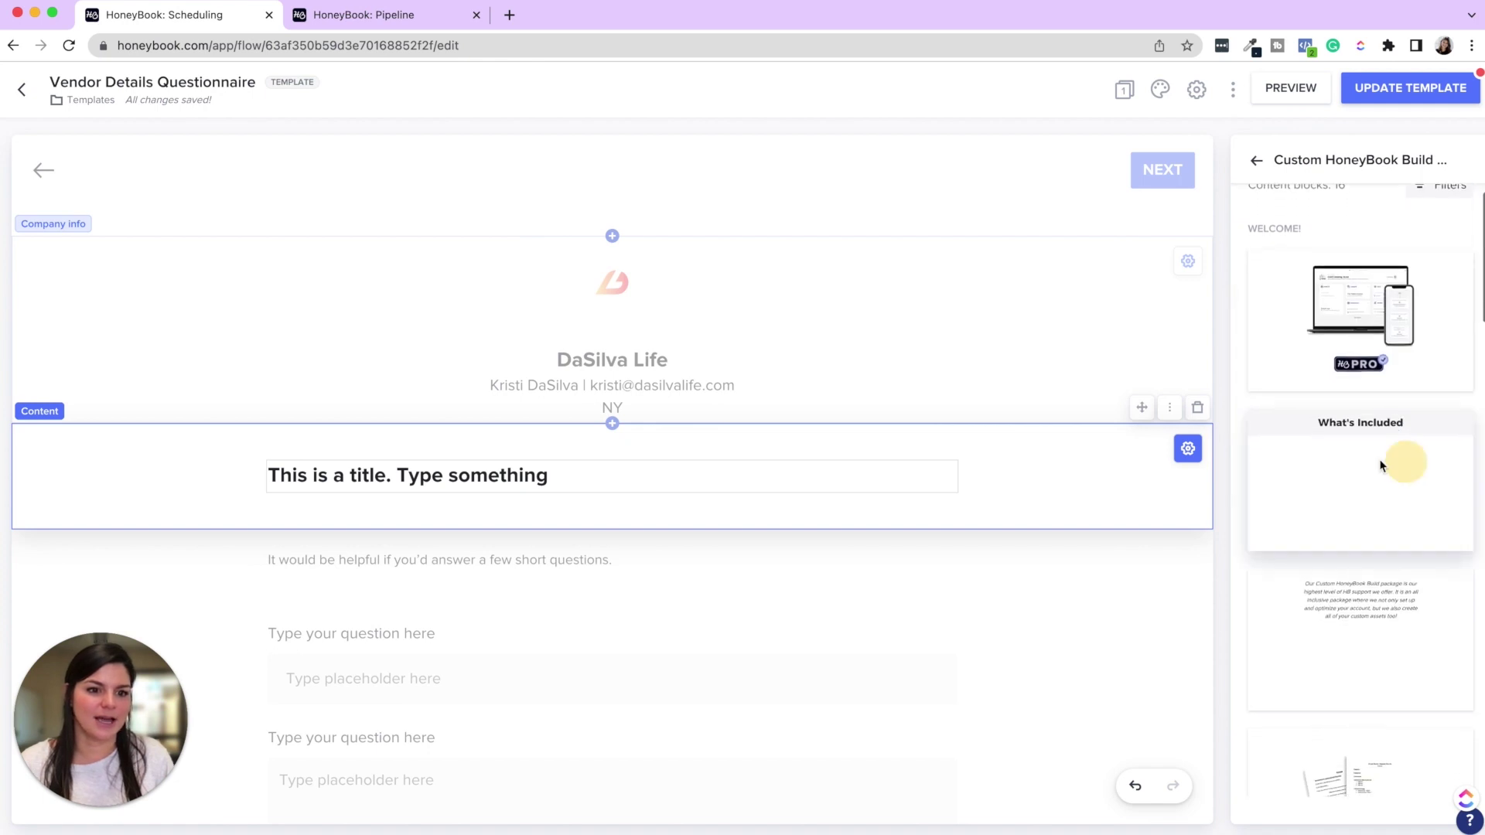
# Delete the company info block above the "What's Included" heading.
pyautogui.scroll(3, 903, 396)
pyautogui.click(1153, 322)
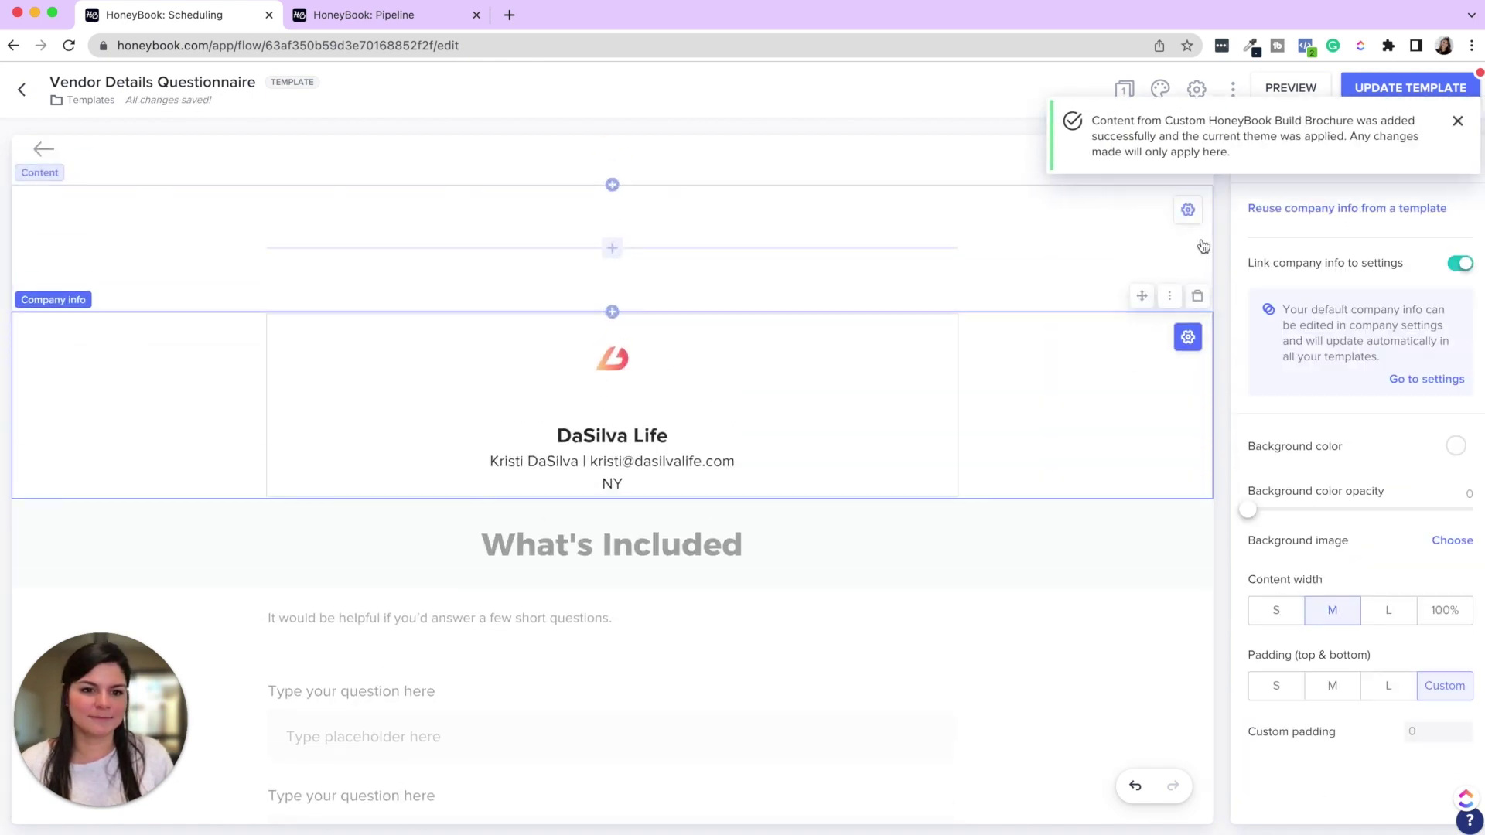
pyautogui.click(1198, 199)
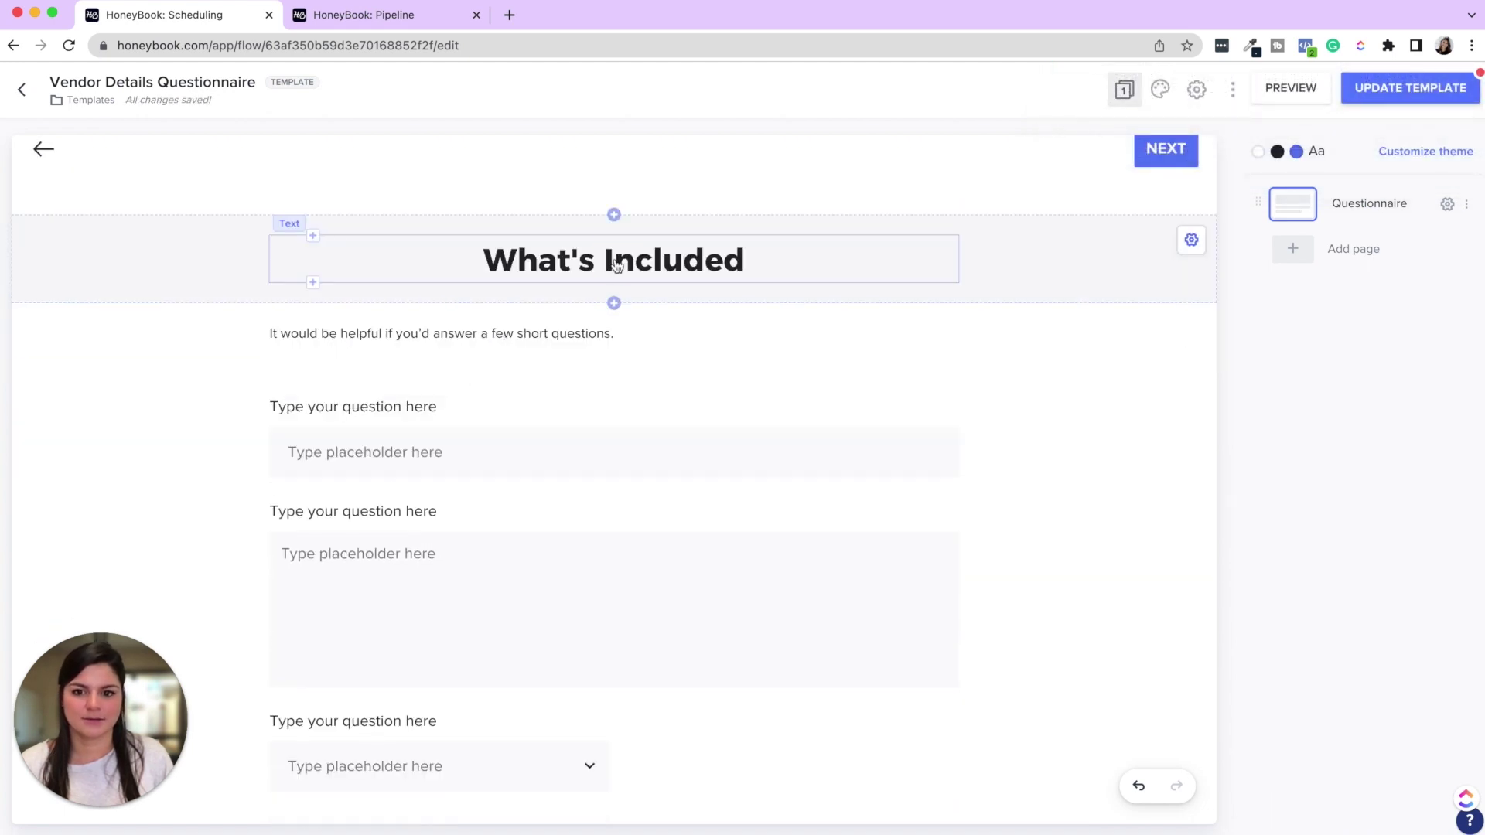
# Replace the "What's Included" heading text with "Vendor Details Questionnaire".
pyautogui.doubleClick(615, 262)
pyautogui.click(615, 287)
pyautogui.click(613, 282)
pyautogui.tripleClick(622, 300)
pyautogui.write('Vendor D')
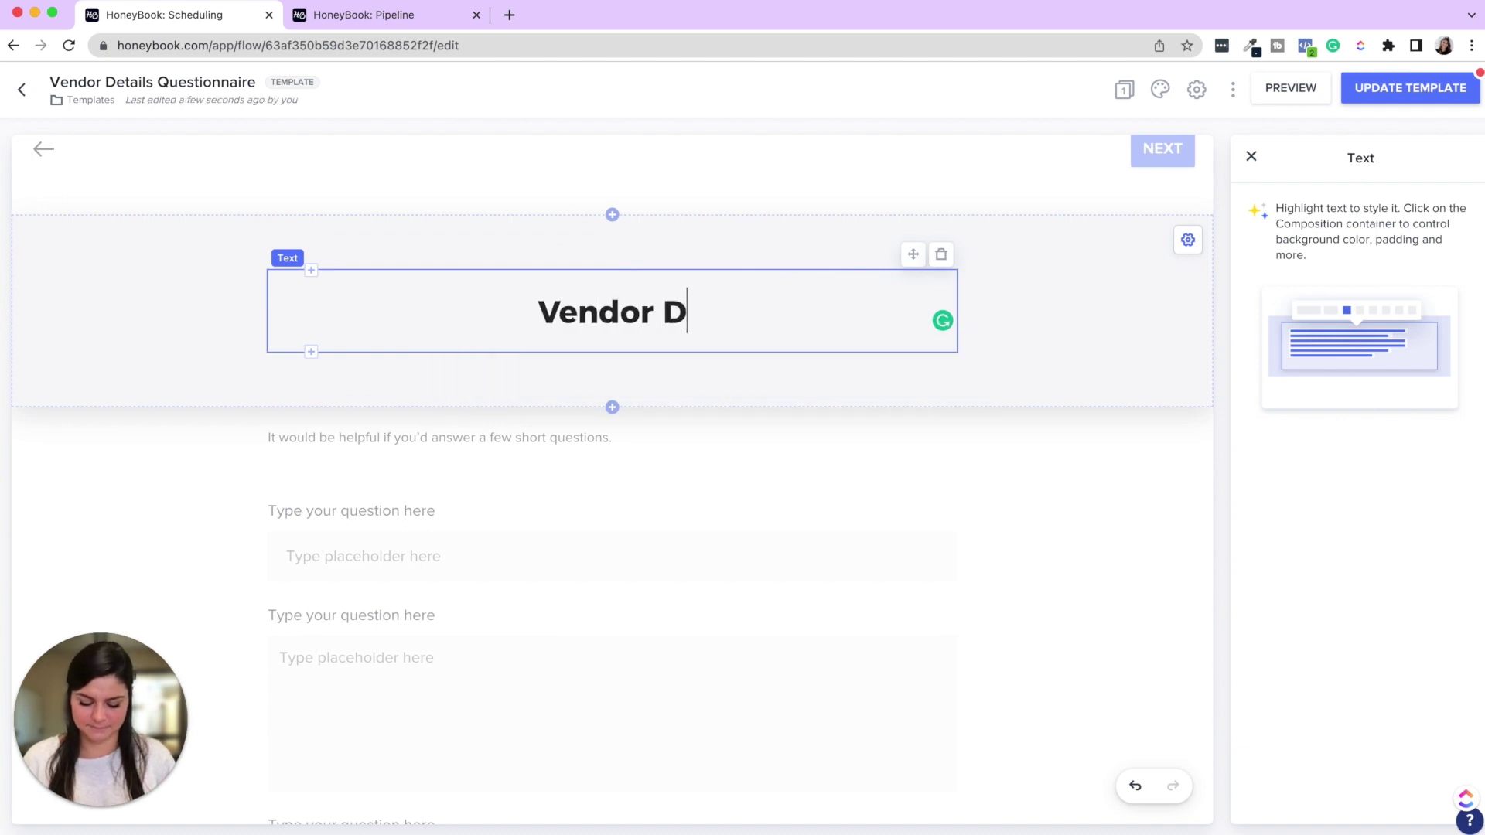
pyautogui.write('etails Questionnaire')
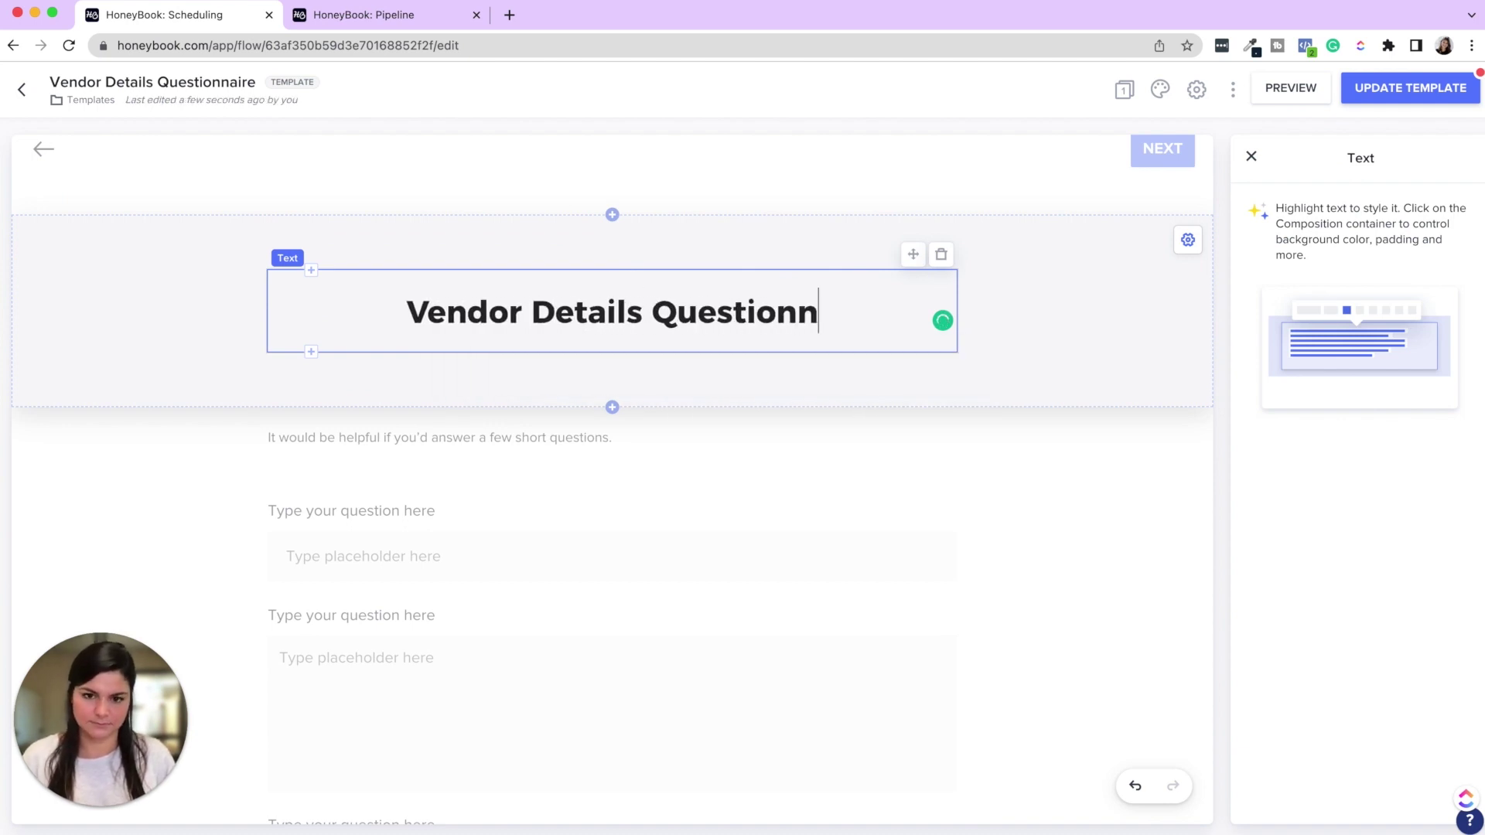
# Replace the intro sentence under the heading with "Please provide your vendor details below. Then, upload your insurance docs to your client portal here.".
pyautogui.click(336, 427)
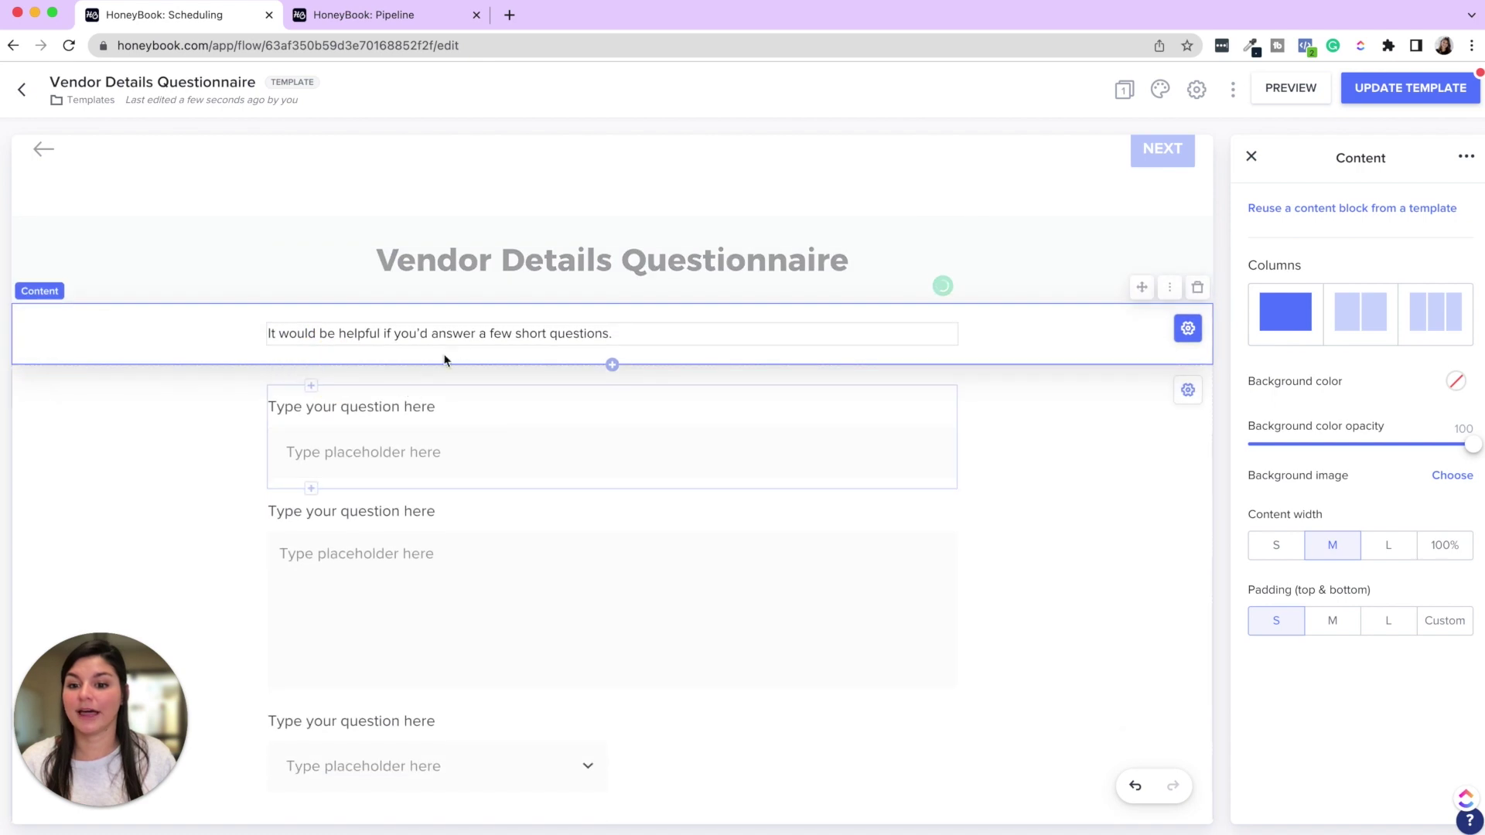
pyautogui.click(457, 340)
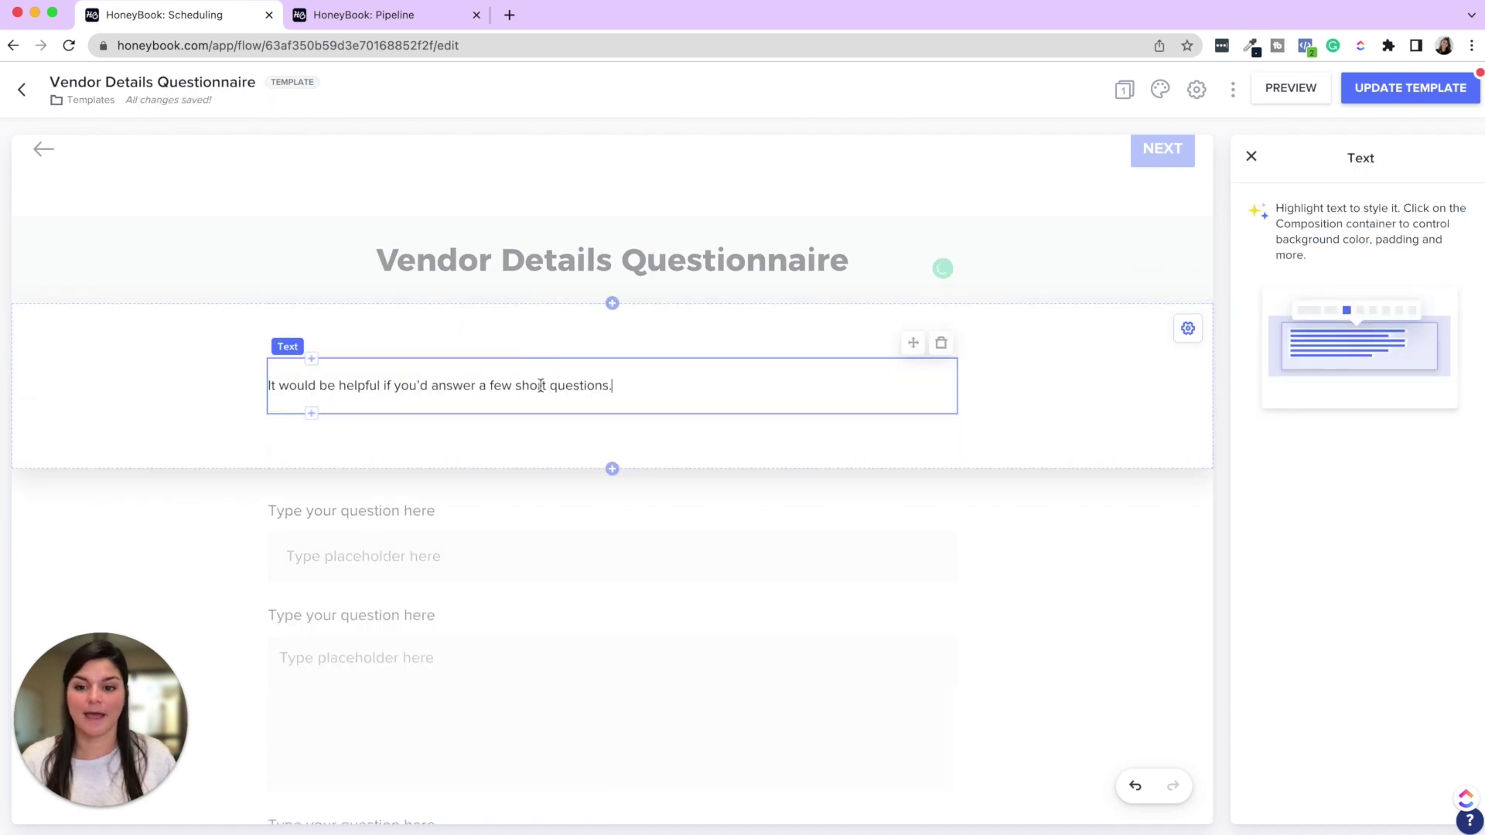
pyautogui.tripleClick(540, 385)
pyautogui.write('Please ')
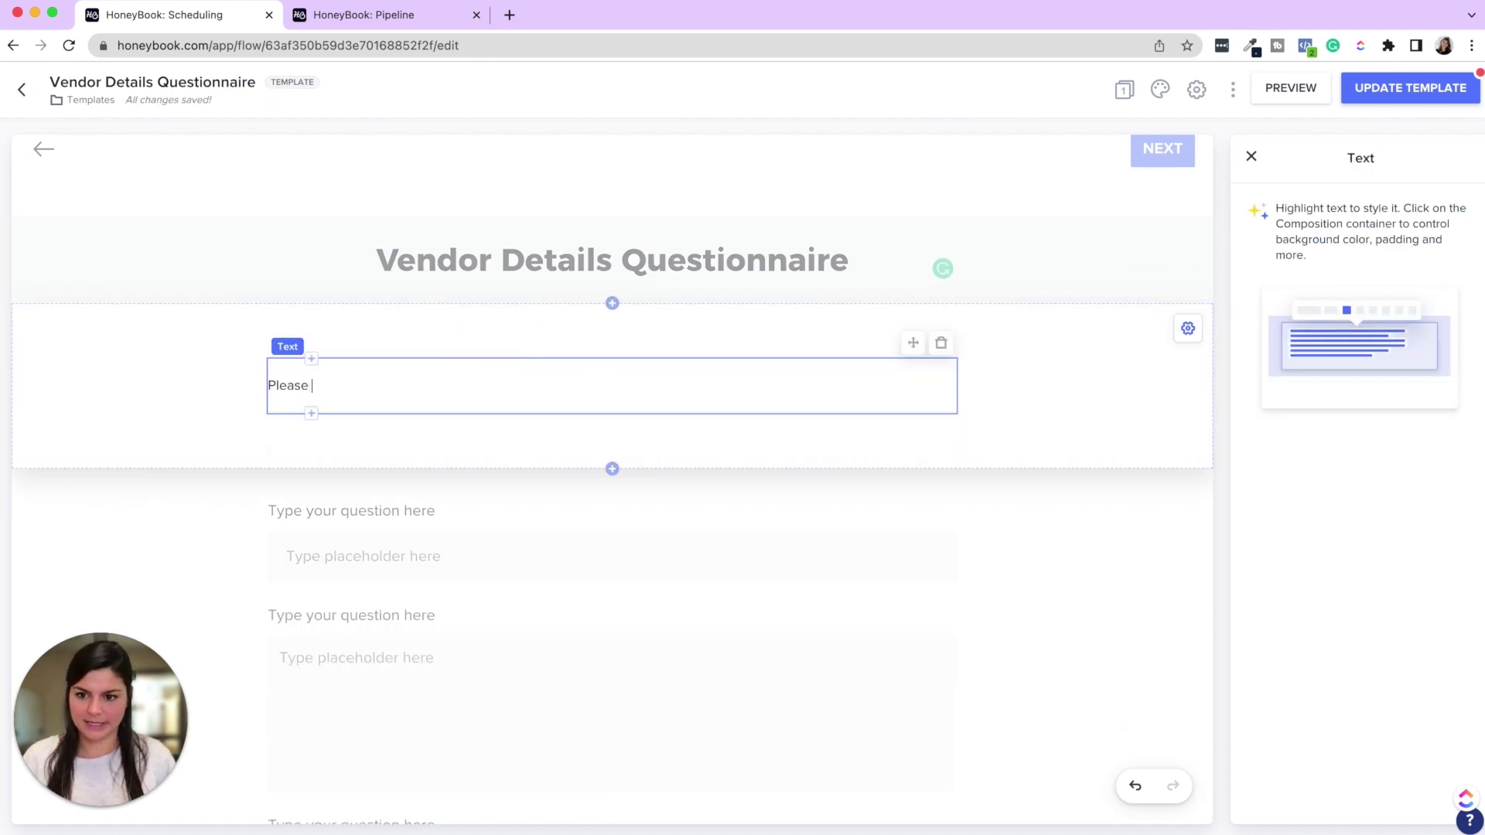
pyautogui.write('provide your ')
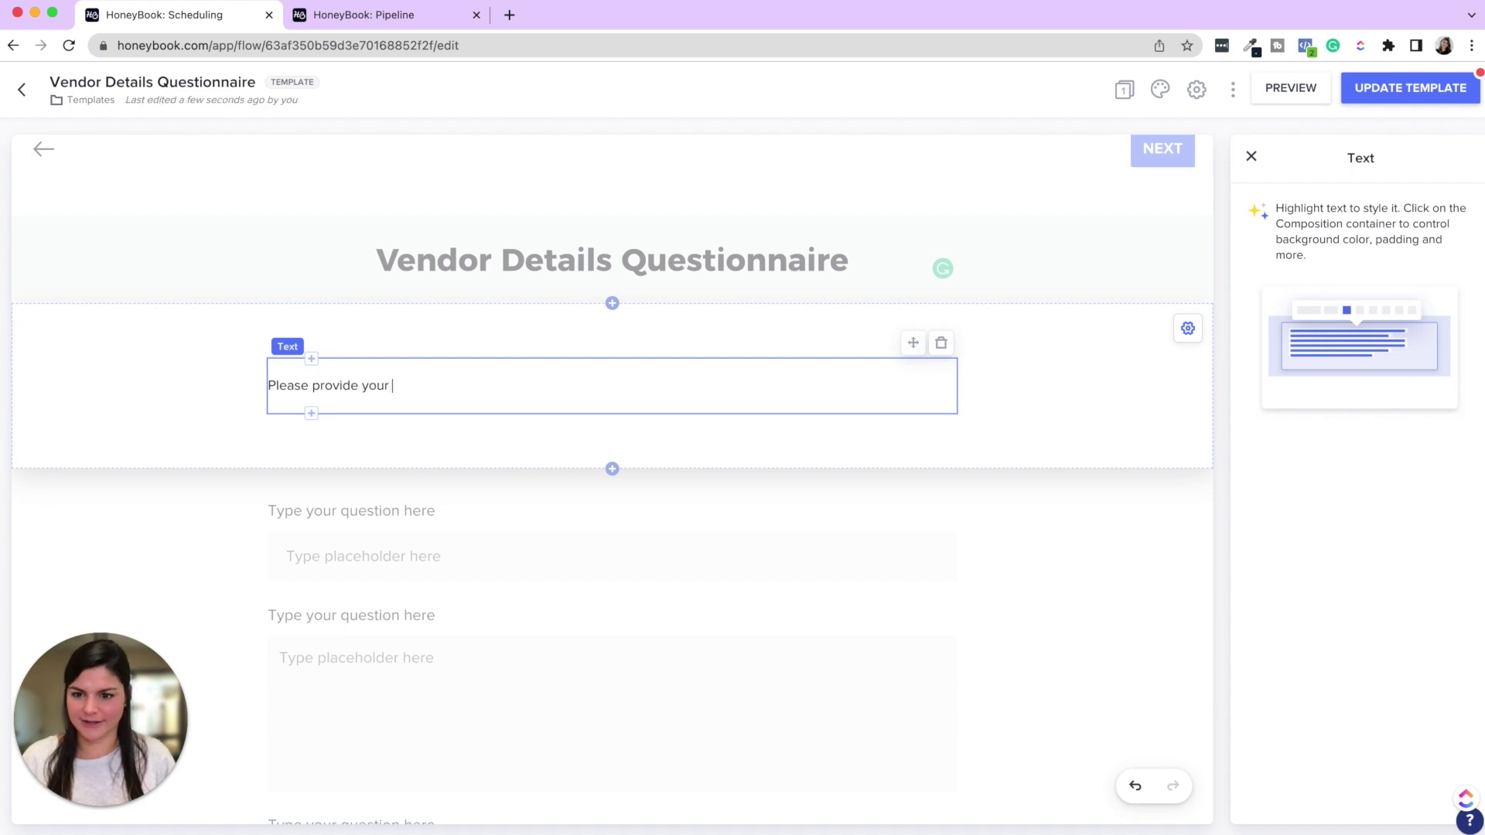
pyautogui.write('vednor')
pyautogui.press('BackSpace')
pyautogui.press('BackSpace')
pyautogui.press('BackSpace')
pyautogui.press('BackSpace')
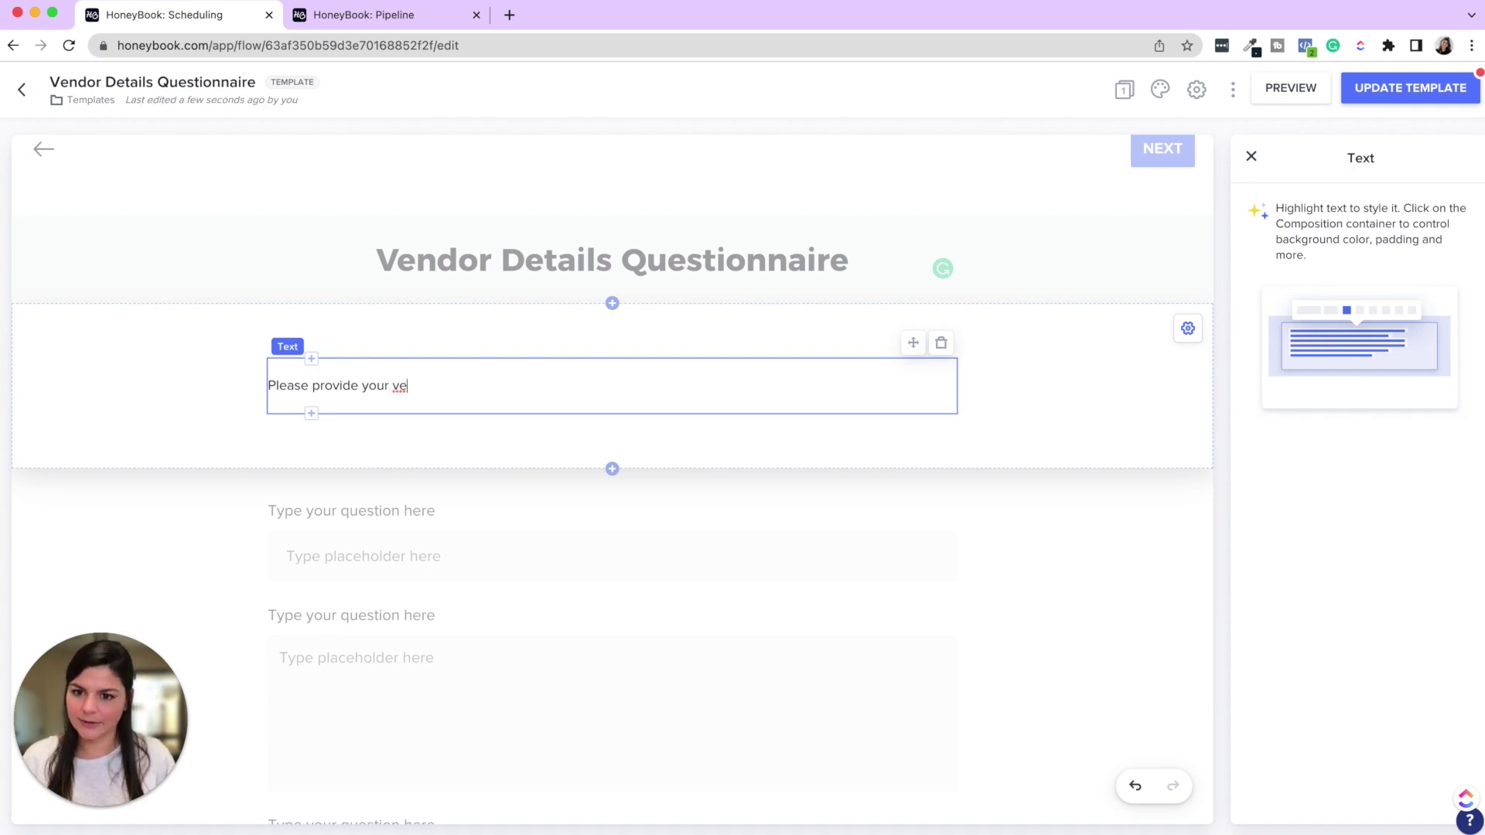
pyautogui.write('ndor det')
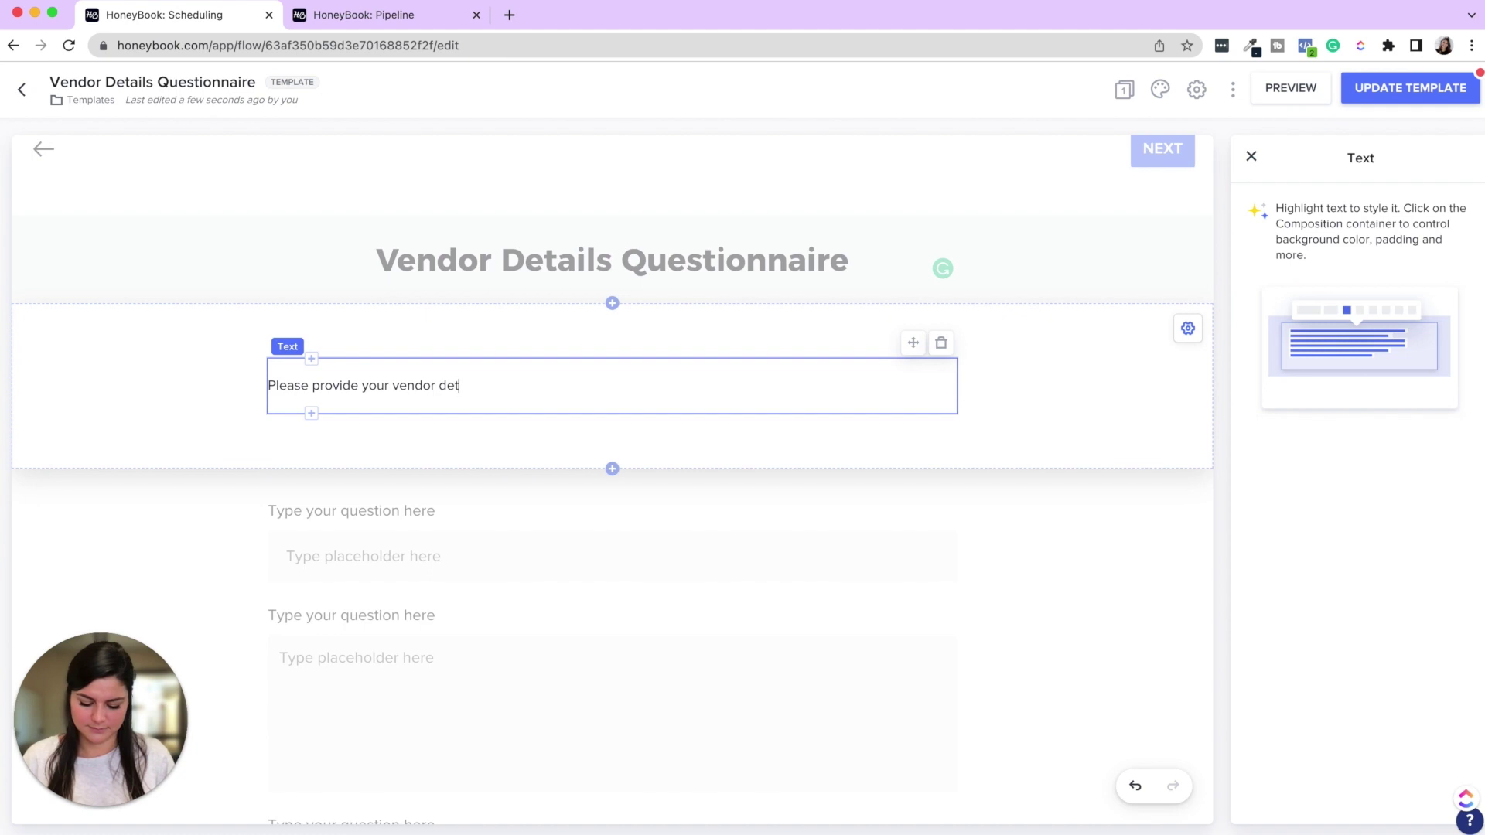
pyautogui.write('ails below. Then, upload your')
pyautogui.write('insurance docs to your client portal here.')
# Center-align the intro sentence about vendor details and insurance docs.
pyautogui.doubleClick(828, 385)
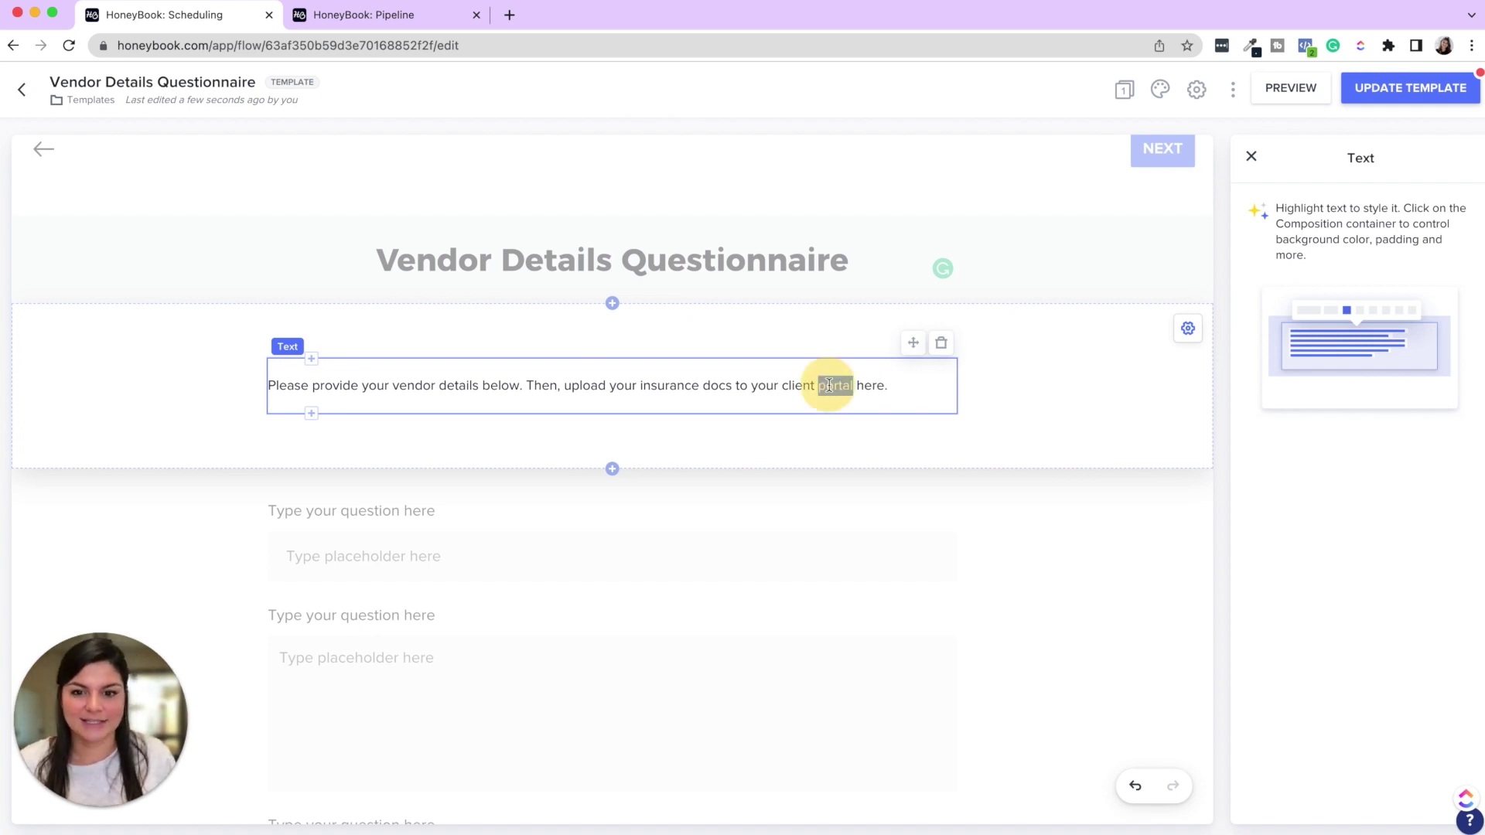
pyautogui.tripleClick(828, 385)
pyautogui.click(968, 417)
pyautogui.click(964, 452)
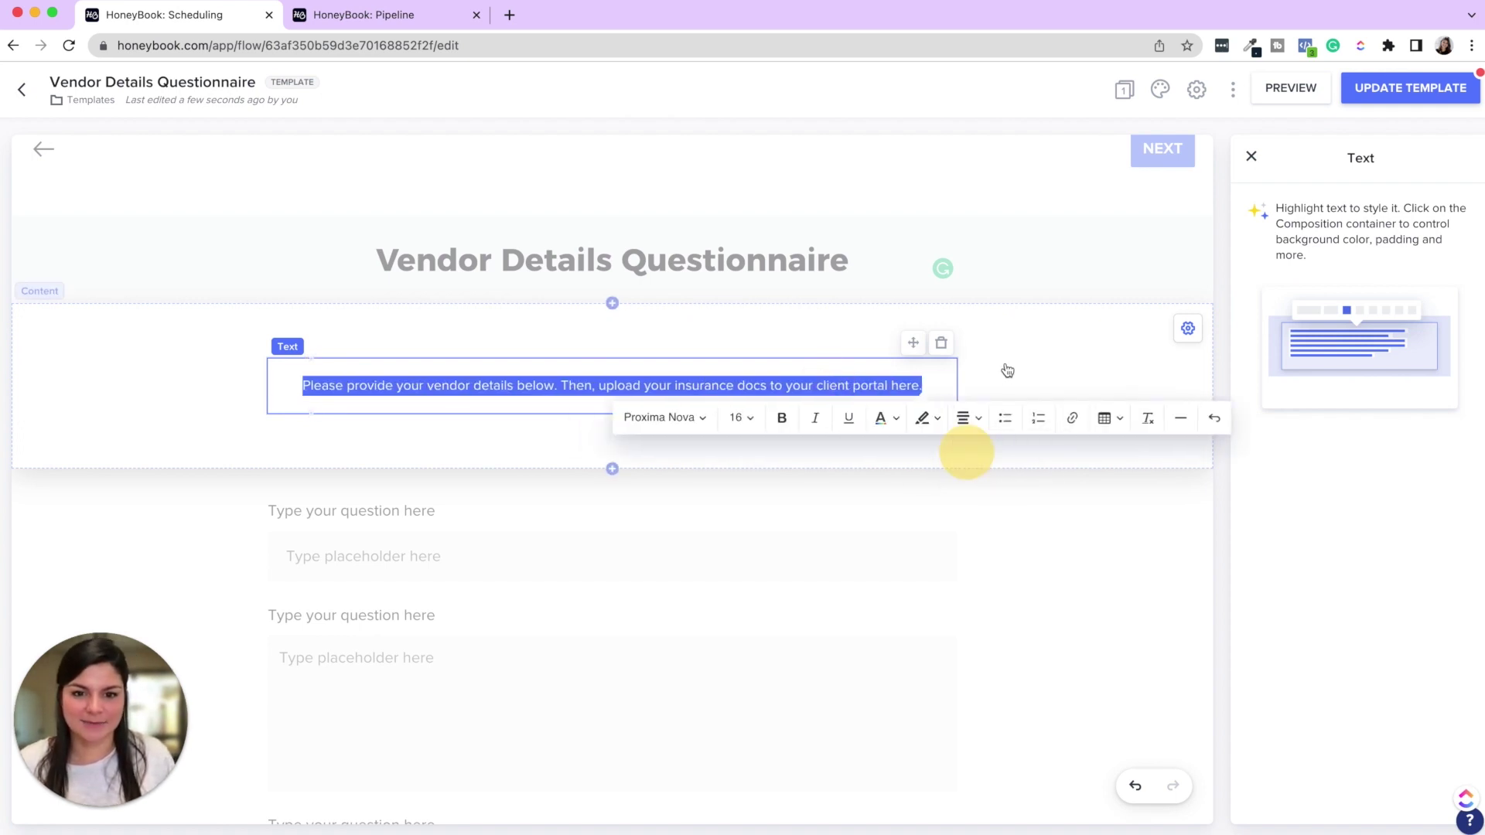
pyautogui.click(1007, 371)
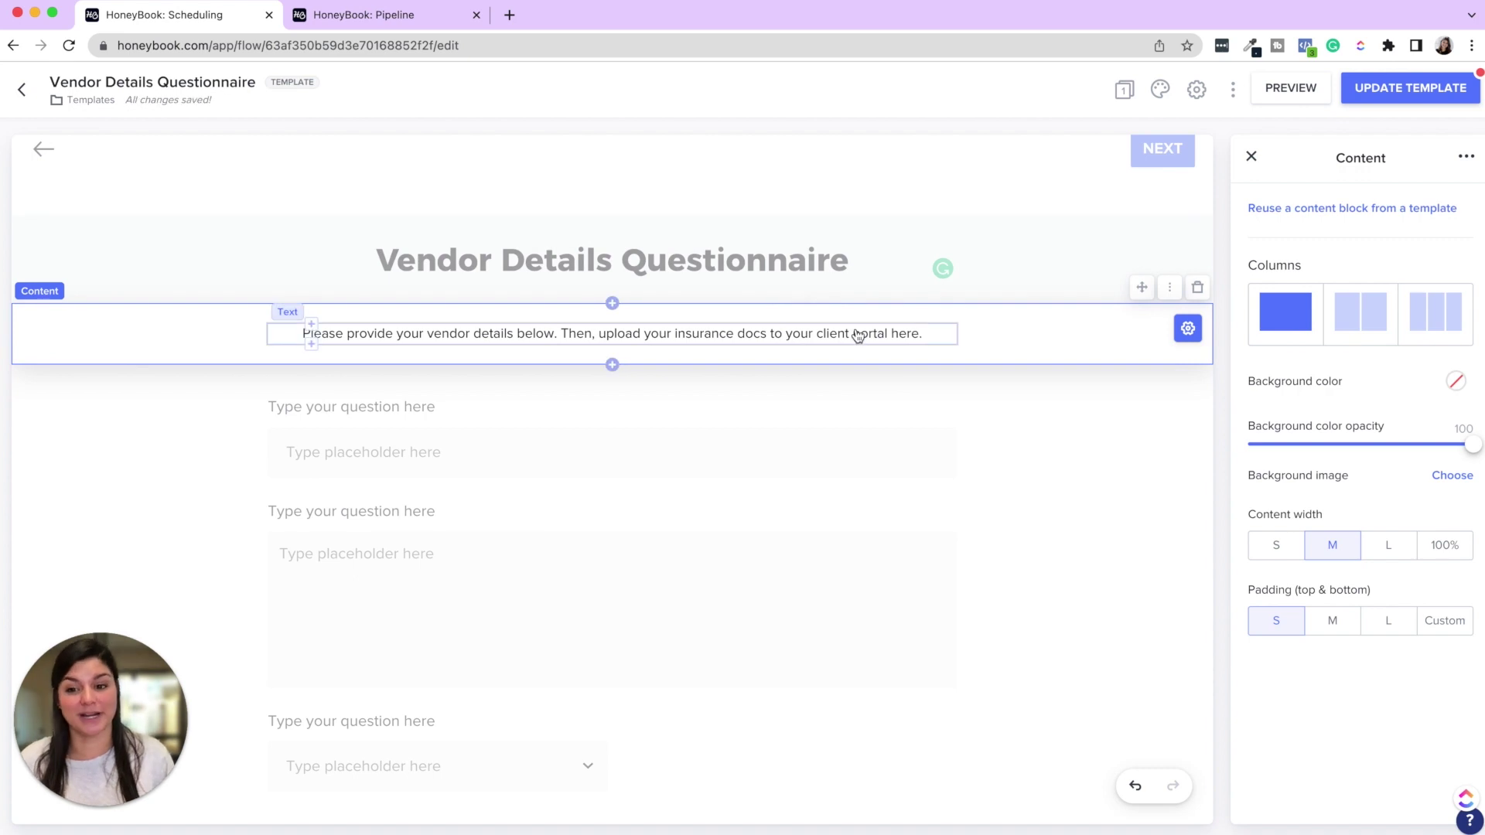
# Replace the default questions block below the intro text with a new one-question block.
pyautogui.click(1028, 441)
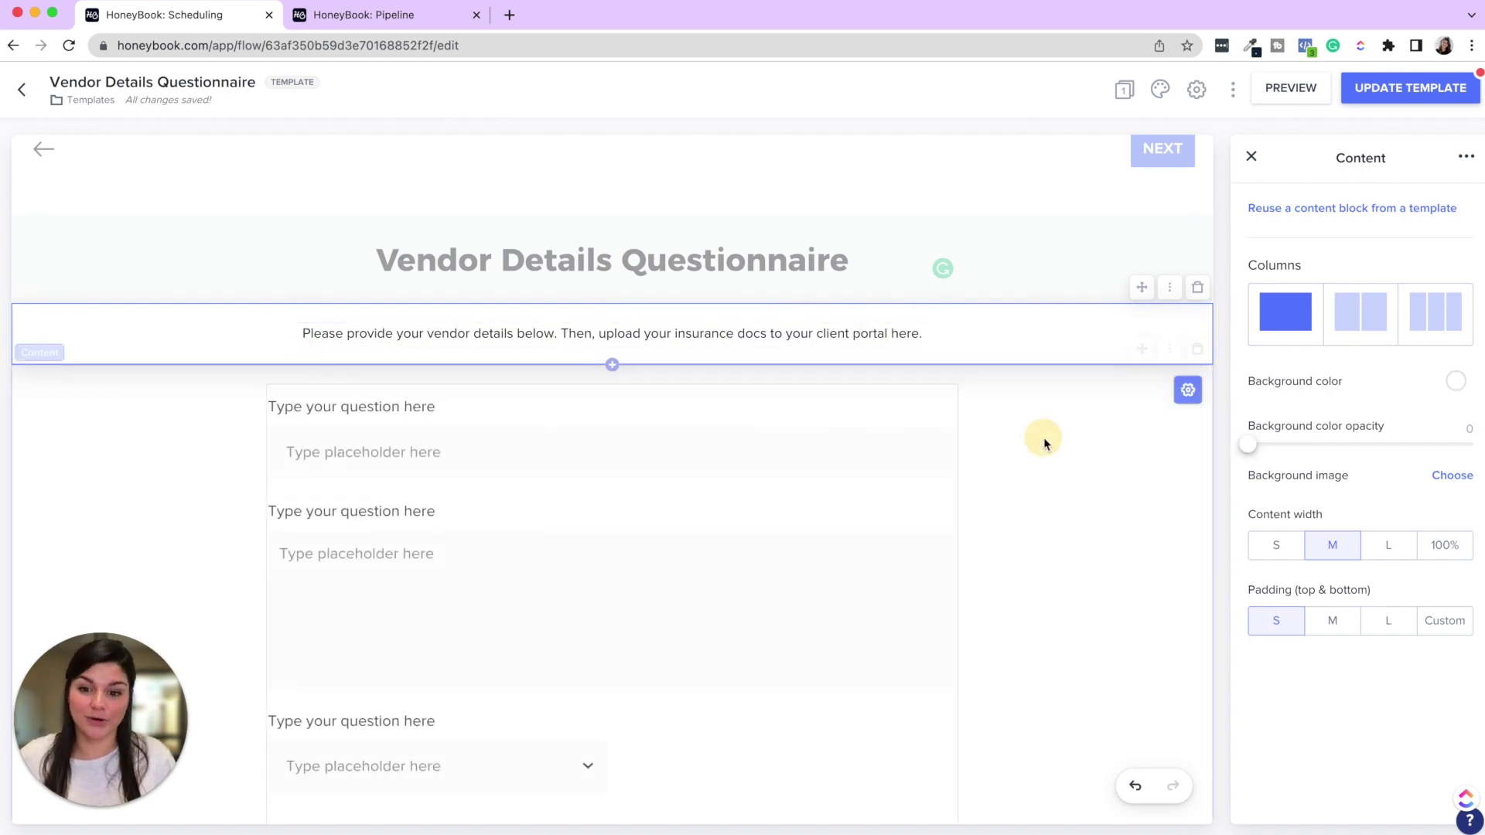
pyautogui.click(1192, 354)
pyautogui.click(612, 435)
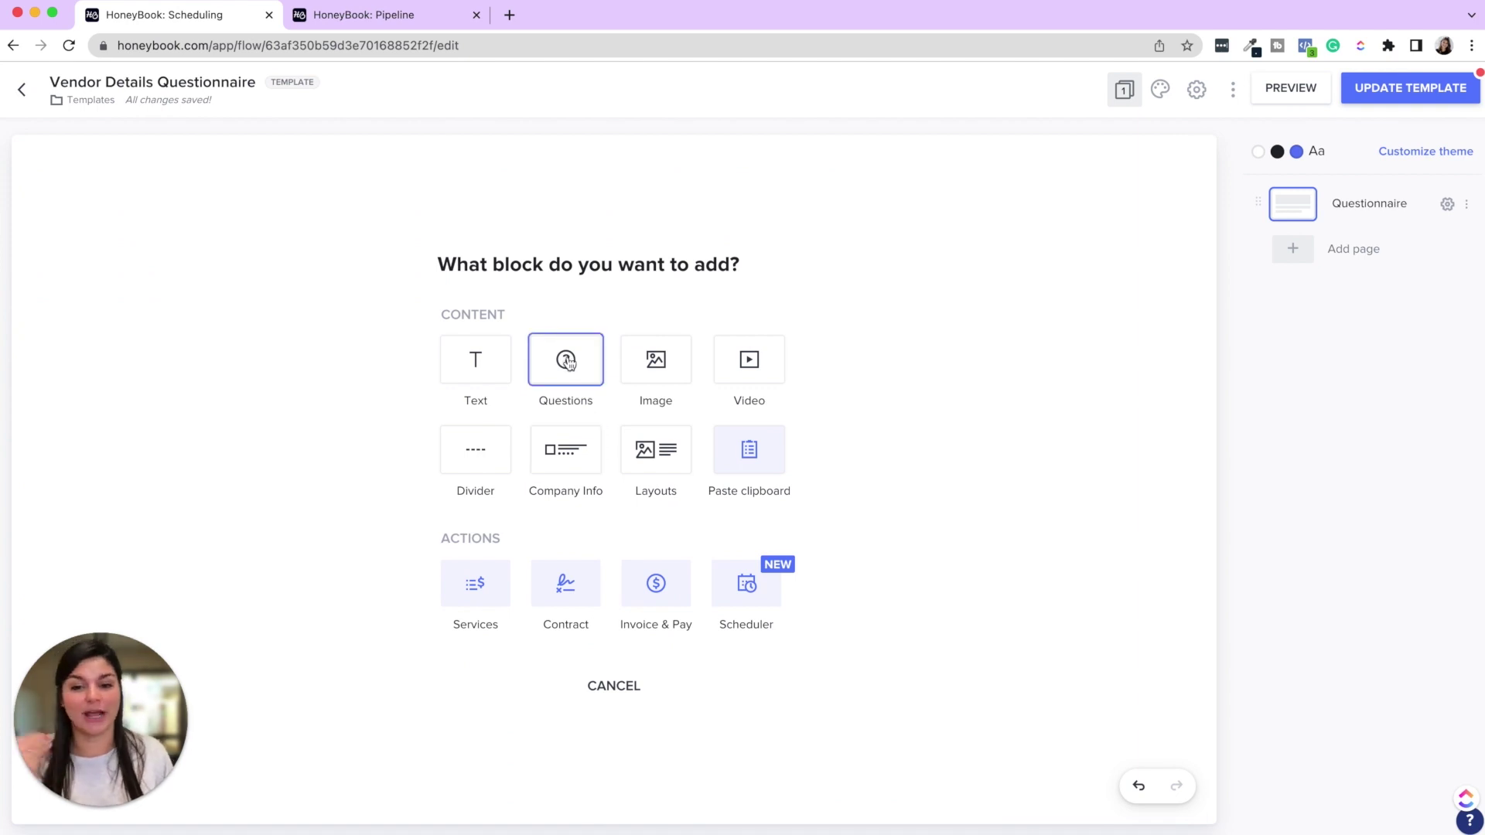
pyautogui.click(567, 362)
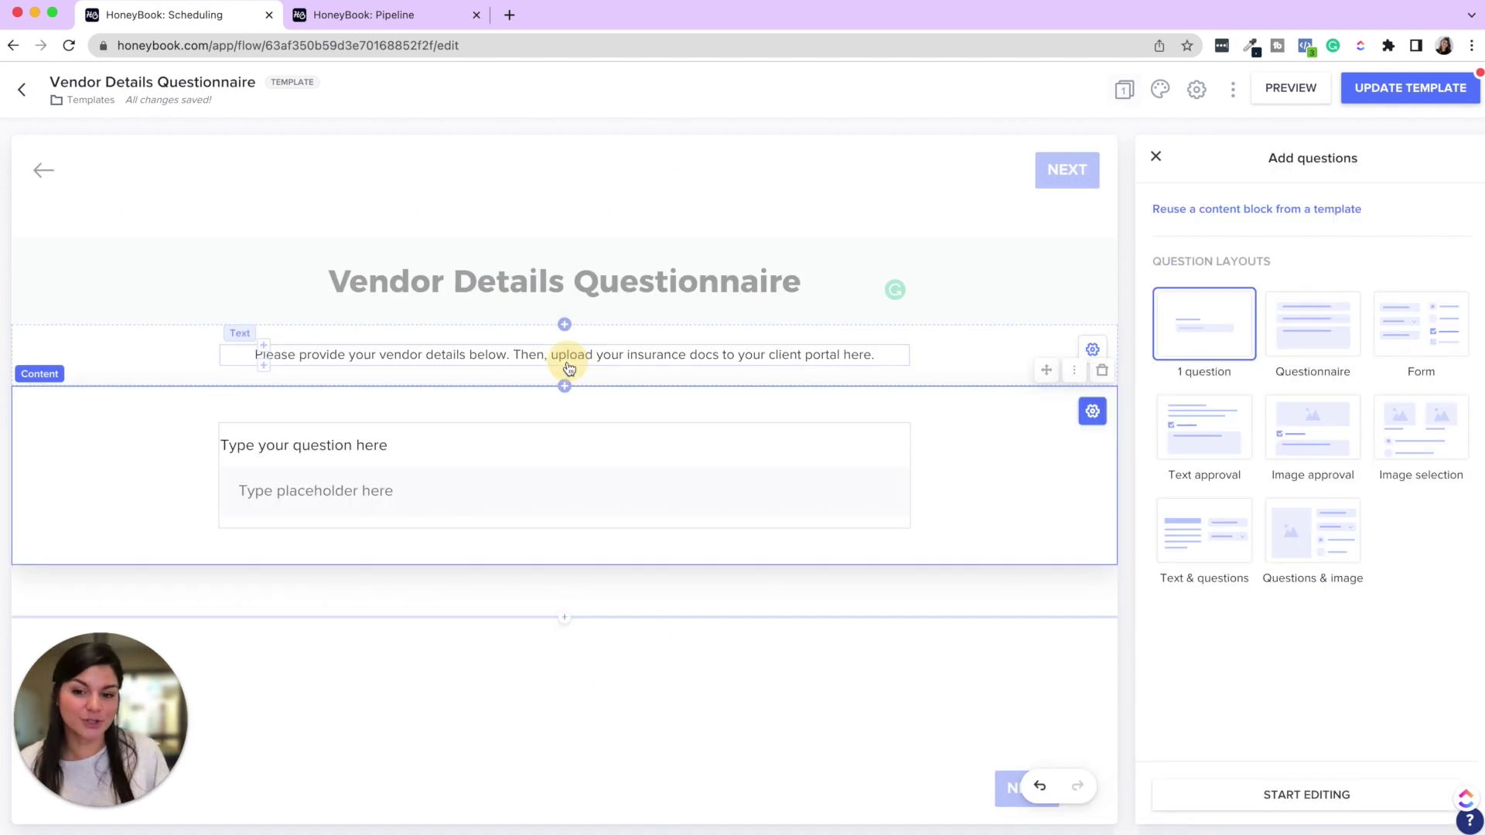
# Change the new question's type from short text to Long text.
pyautogui.click(318, 455)
pyautogui.click(806, 480)
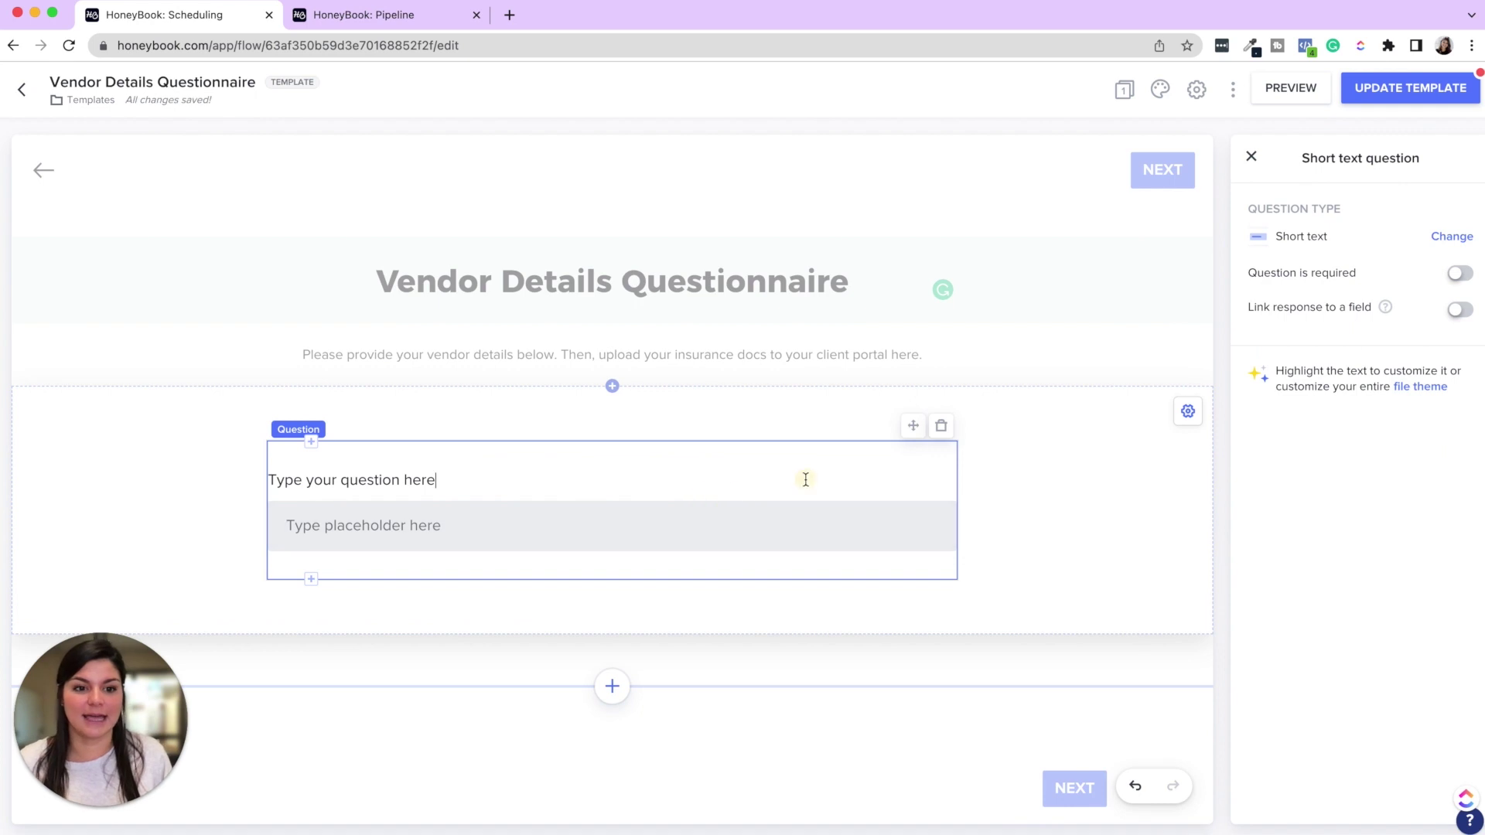
pyautogui.click(1451, 236)
pyautogui.click(1338, 263)
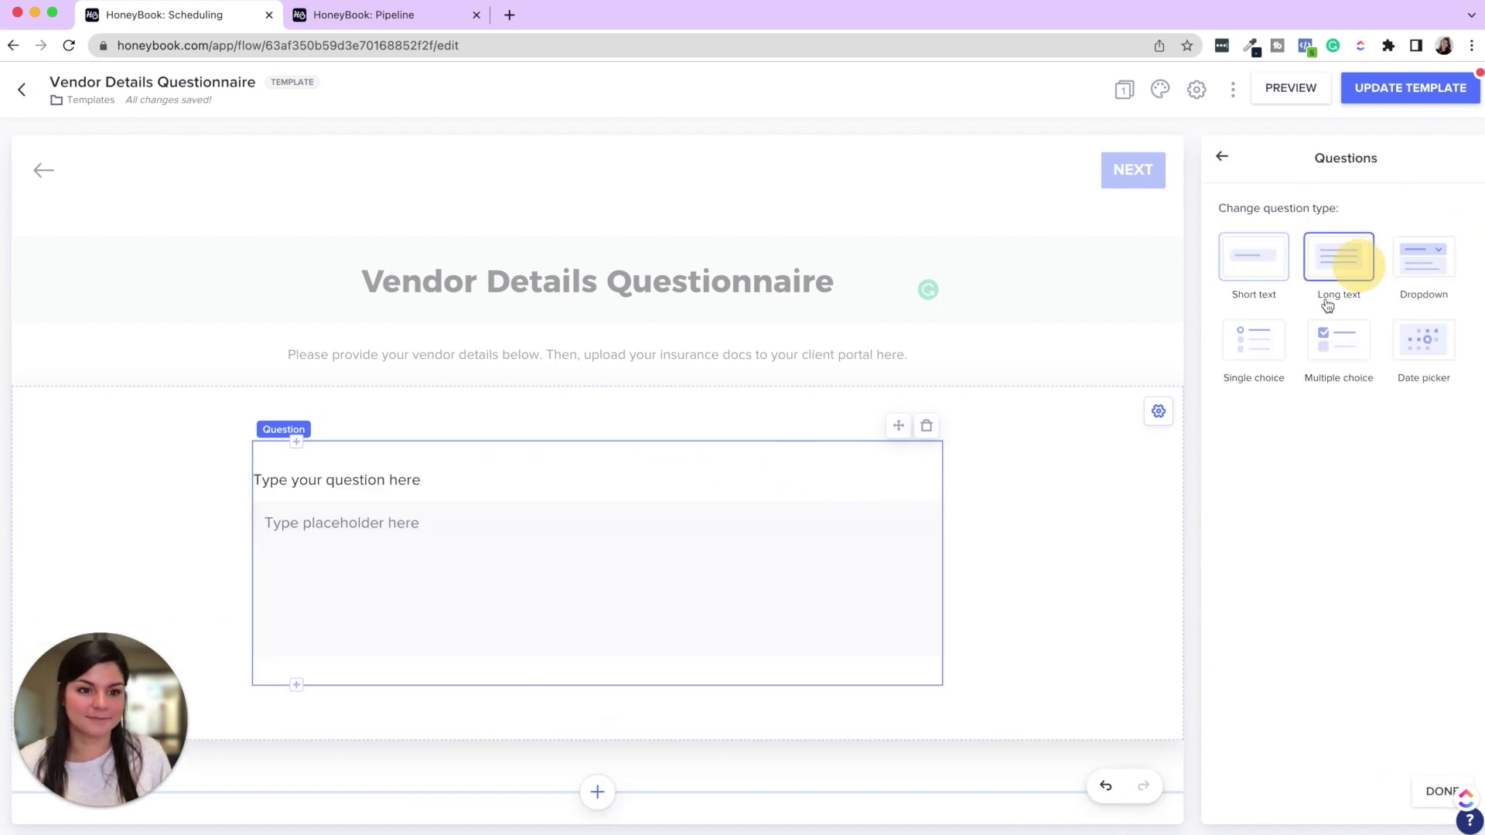
# Set the question text to "Vendor Details (Name, Email, Phone Number, Insurance (Yes/No)".
pyautogui.click(373, 480)
pyautogui.write('Vendor Details (')
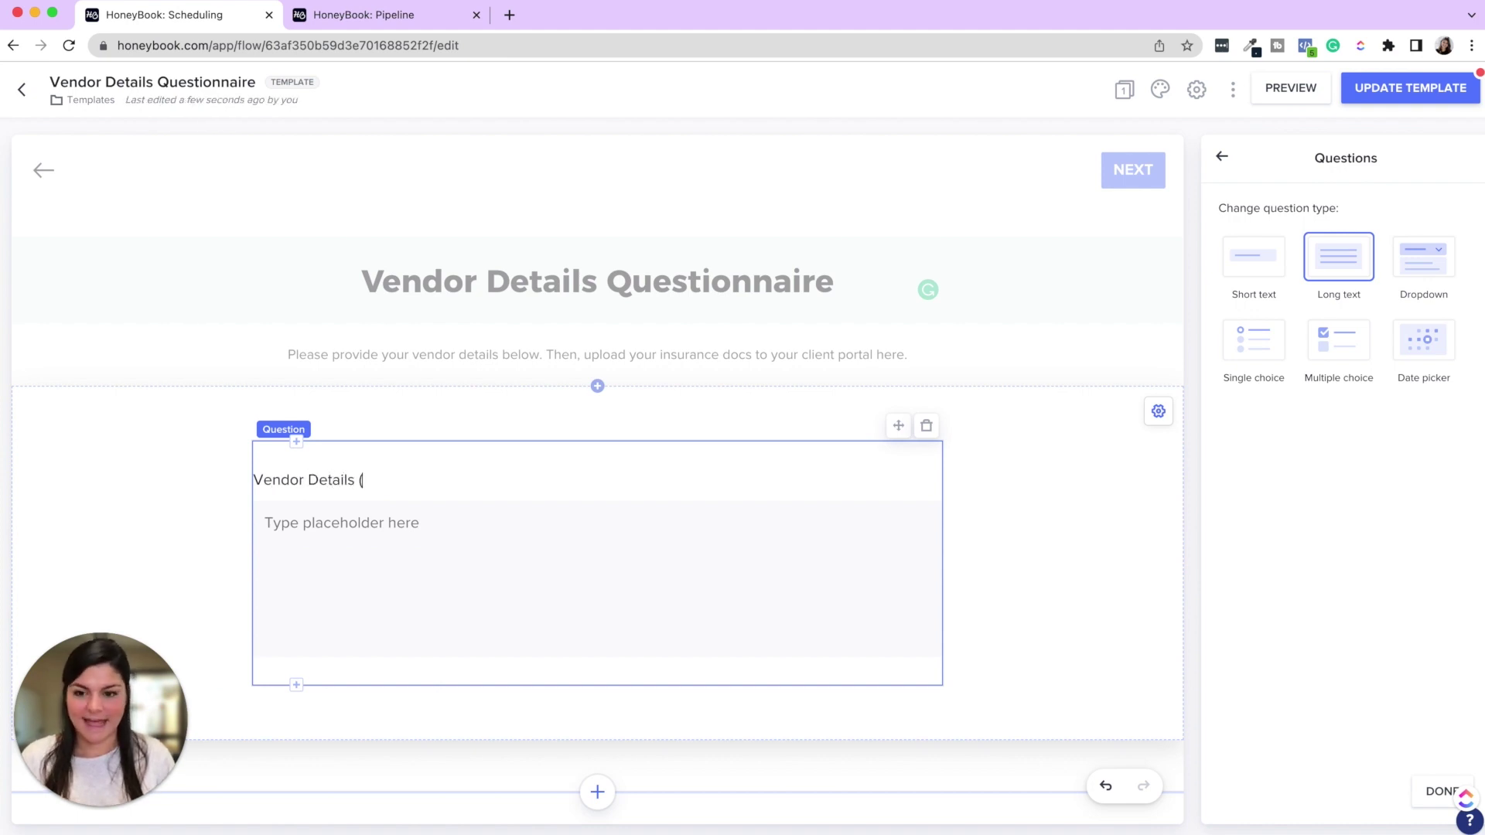
pyautogui.write('Name, ')
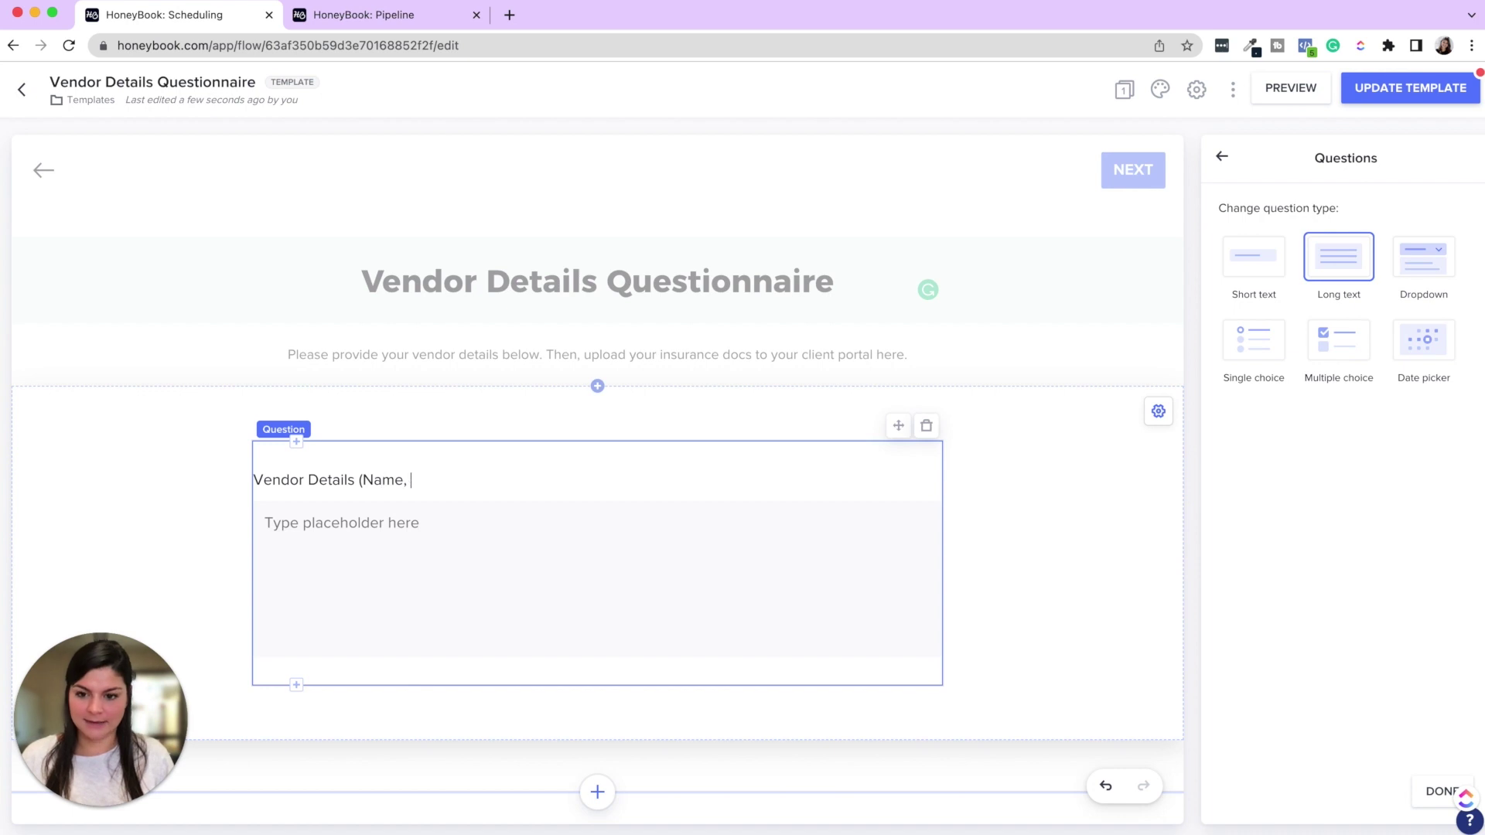
pyautogui.write('Email, Phone ')
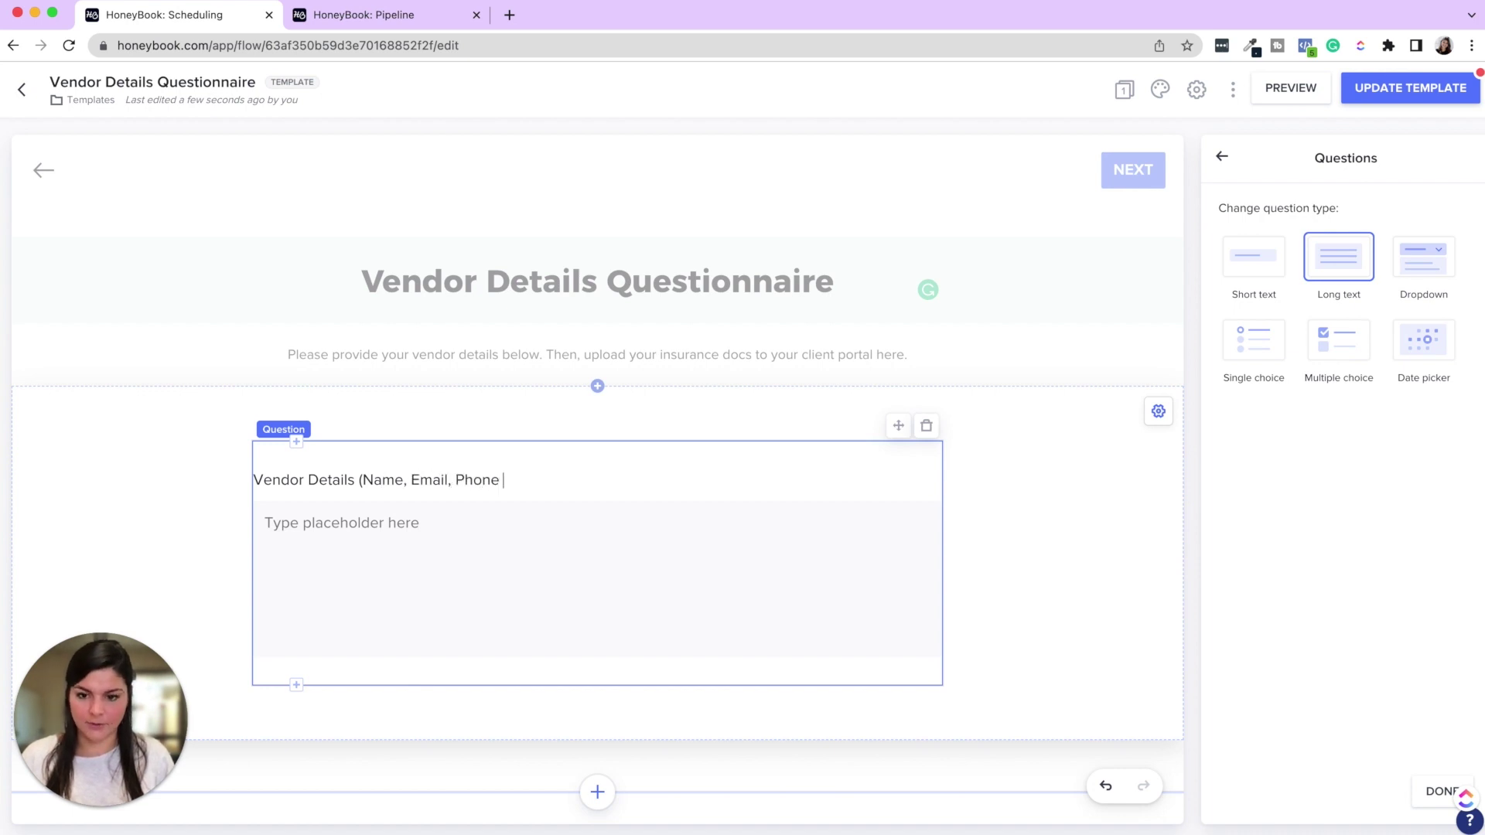
pyautogui.write('Number, Insur')
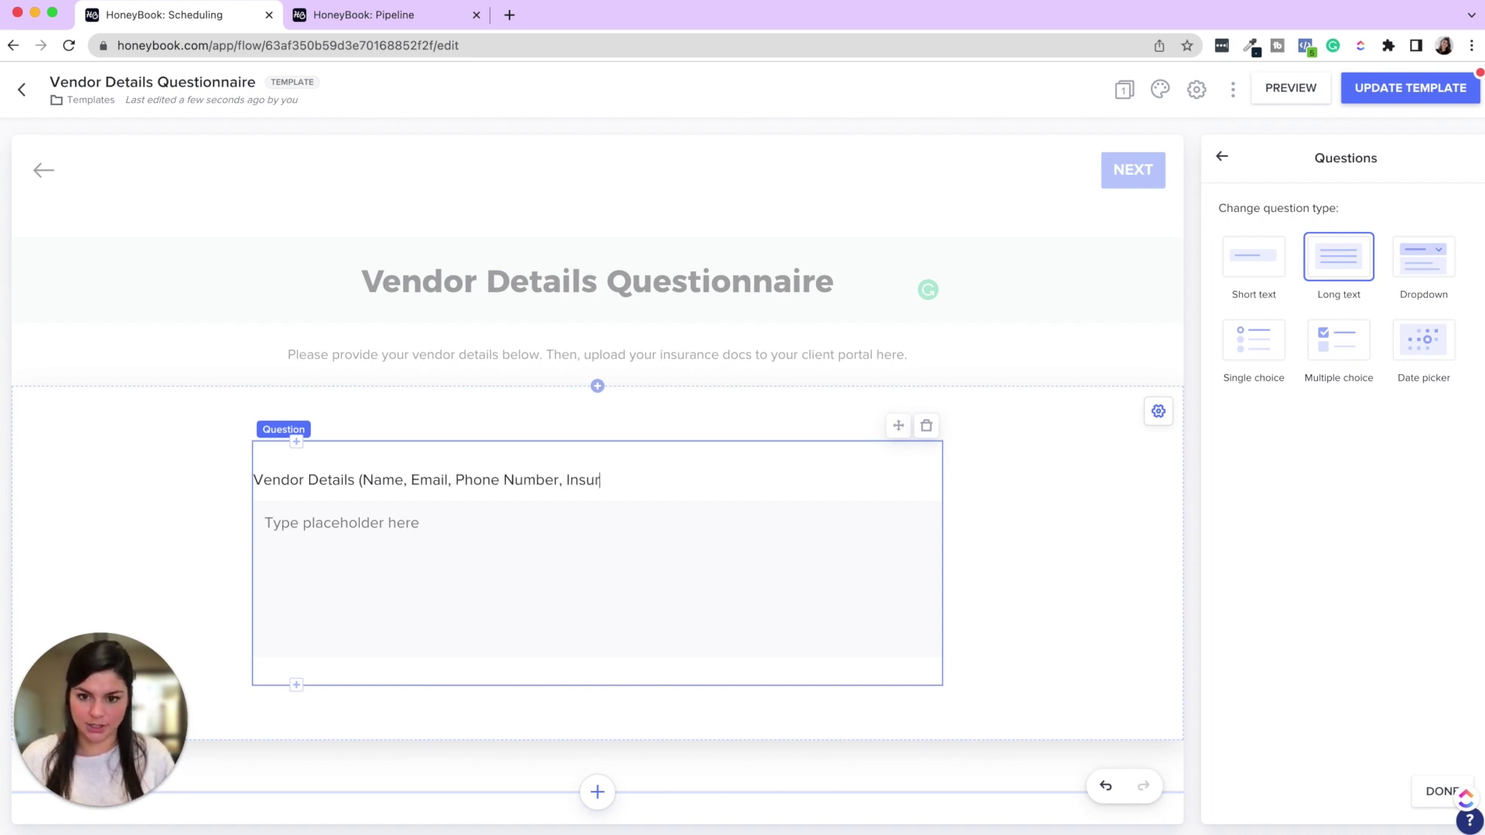
pyautogui.write('ance (Yes')
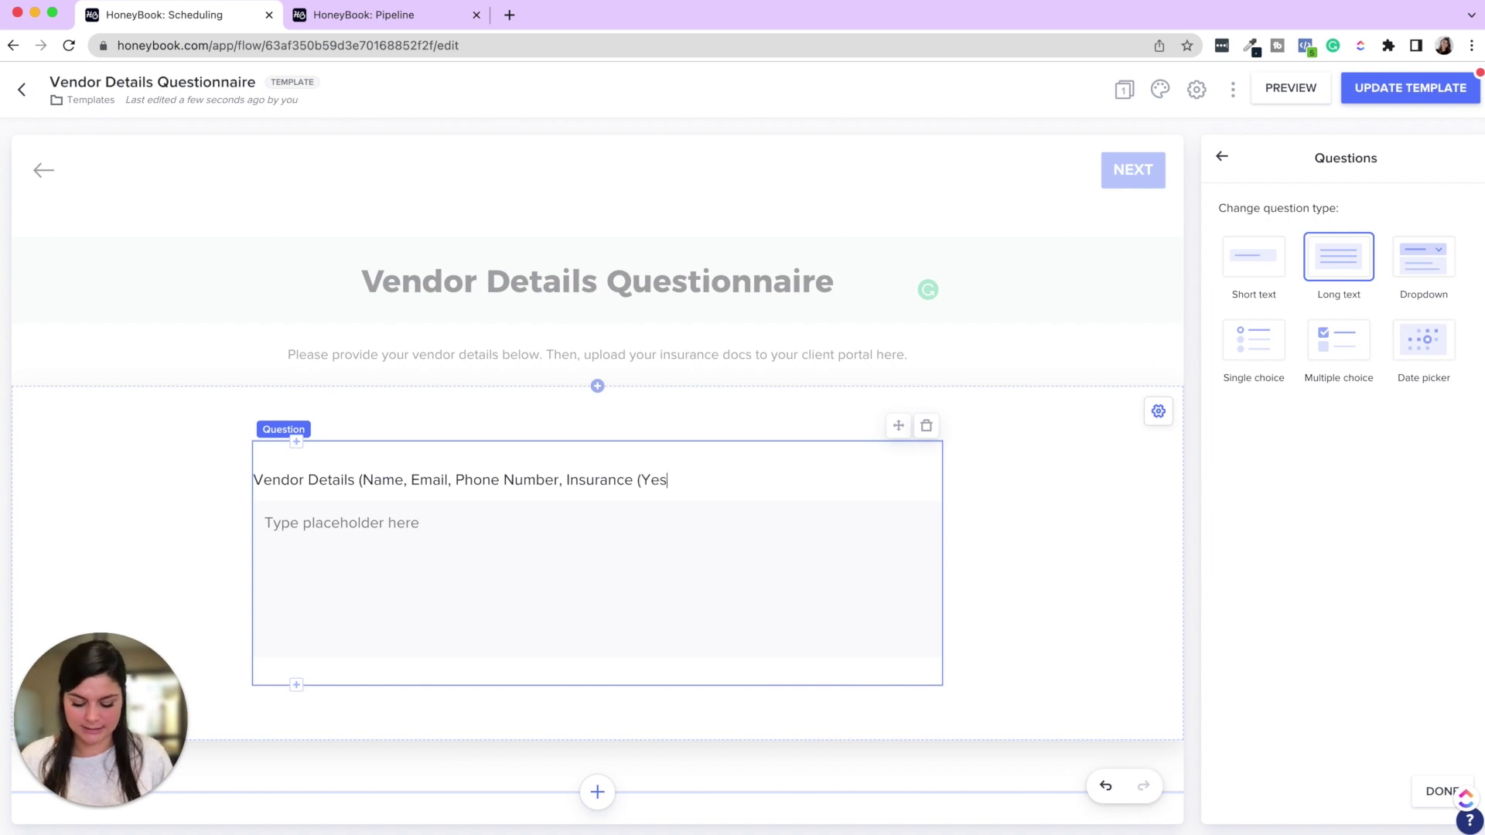
pyautogui.write('/No)')
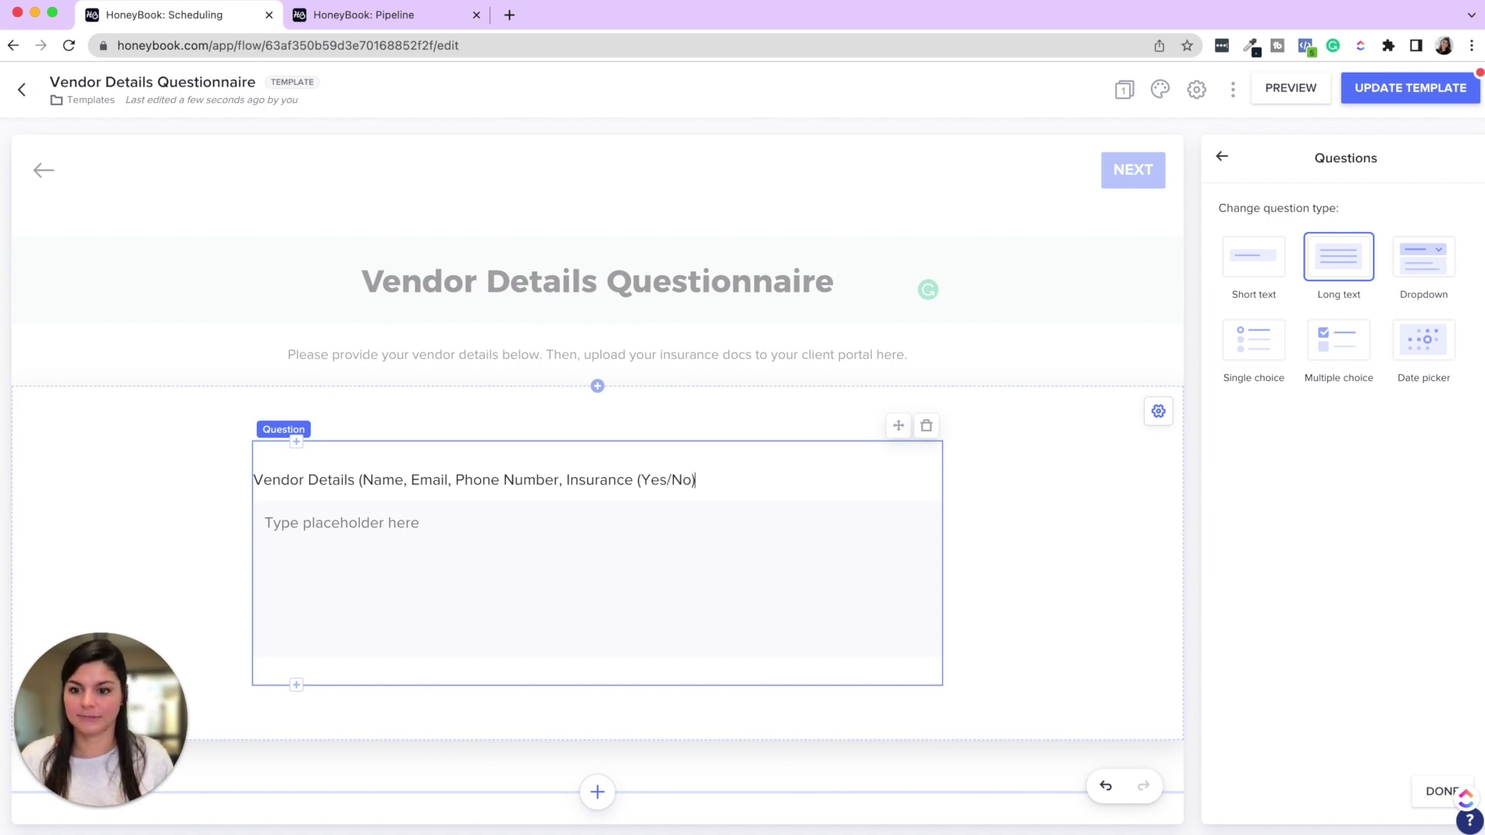
# Enter "1. Vendor Name, Email, Phone, Yes/No" as the question's placeholder text.
pyautogui.click(309, 558)
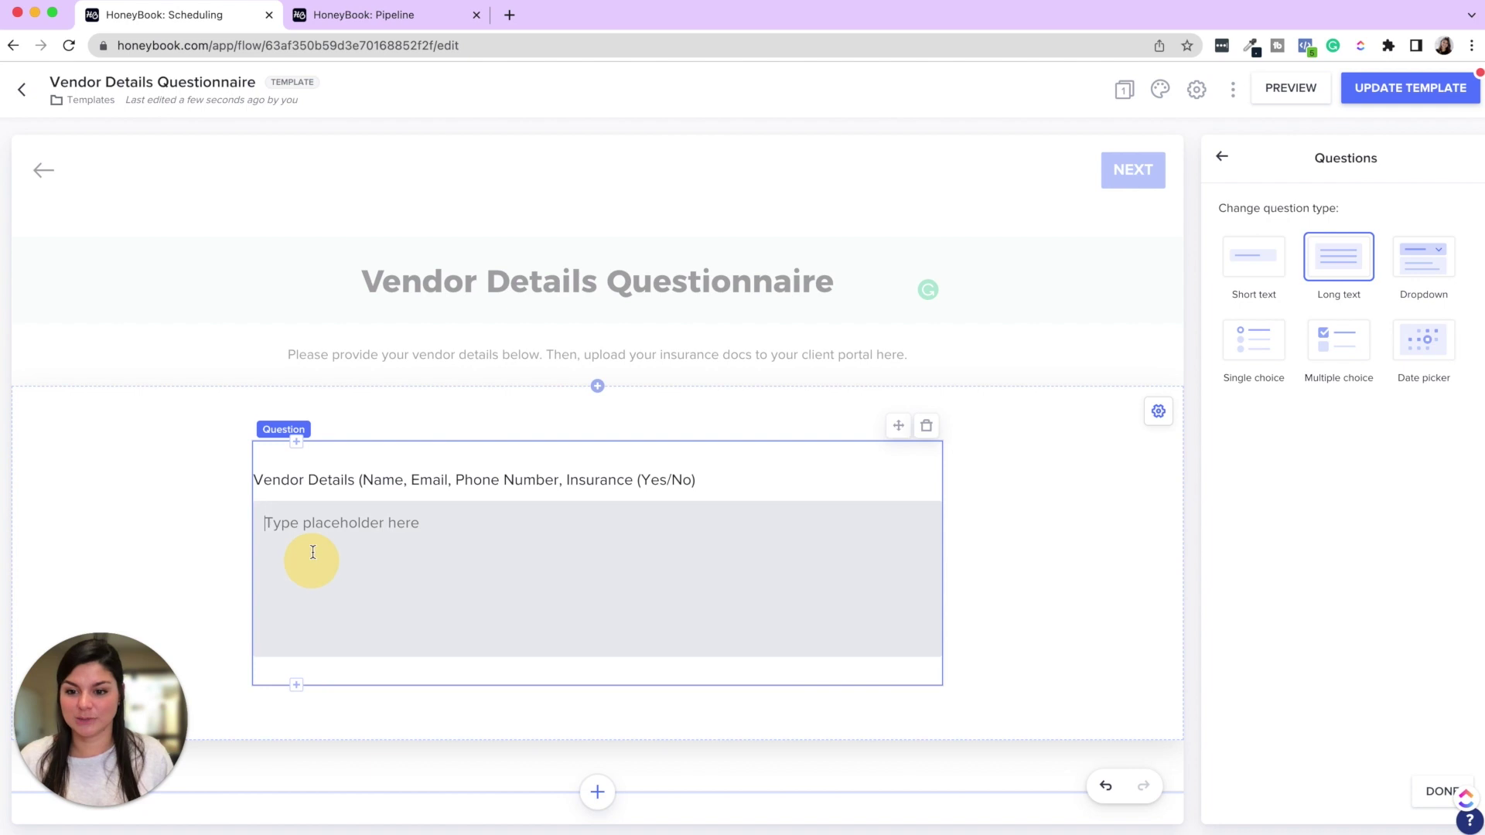
pyautogui.write('1. Vendor Name, Email, Phon')
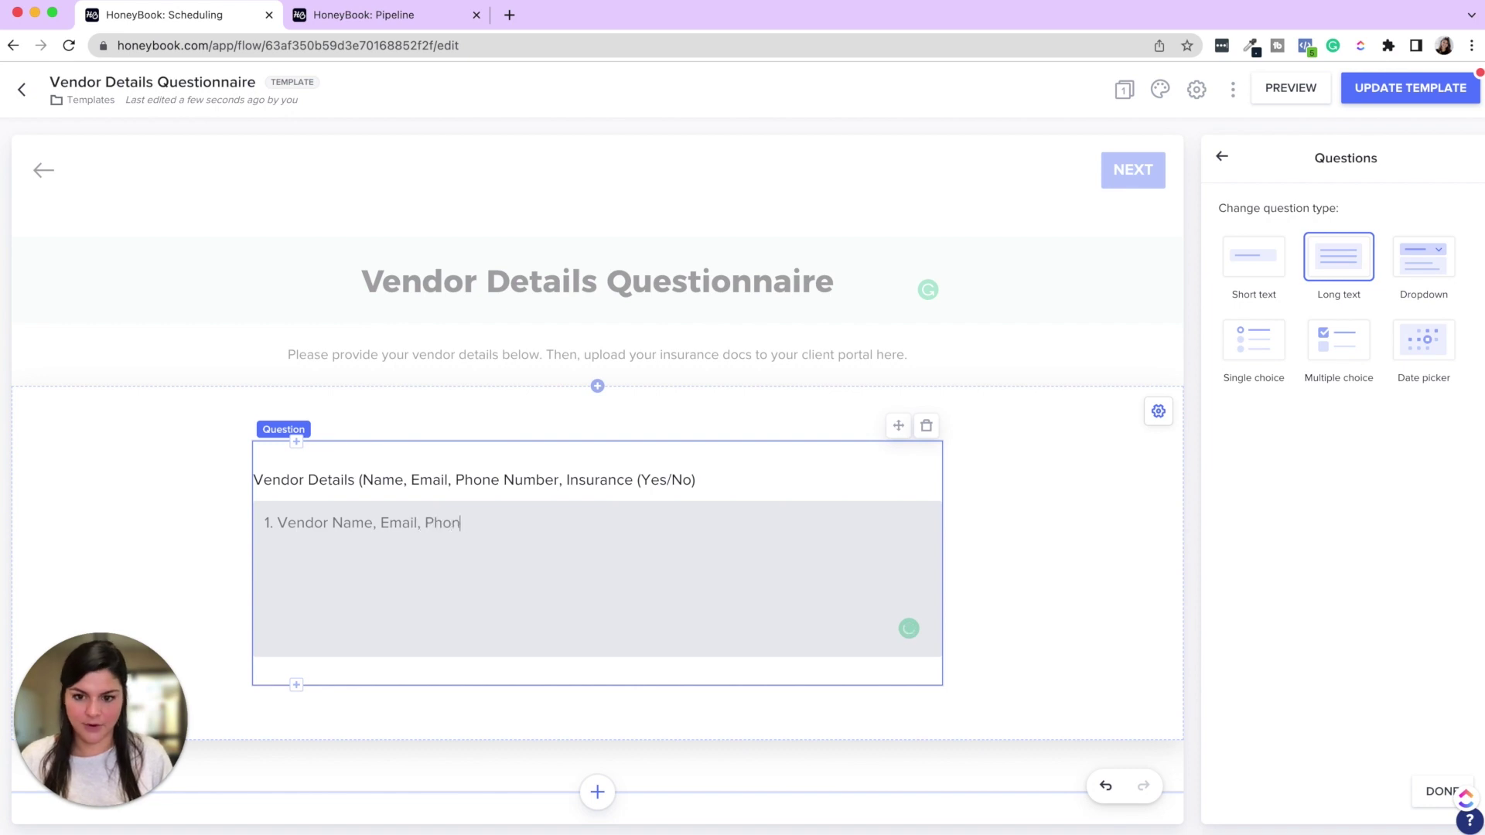
pyautogui.write('e, Yes/No')
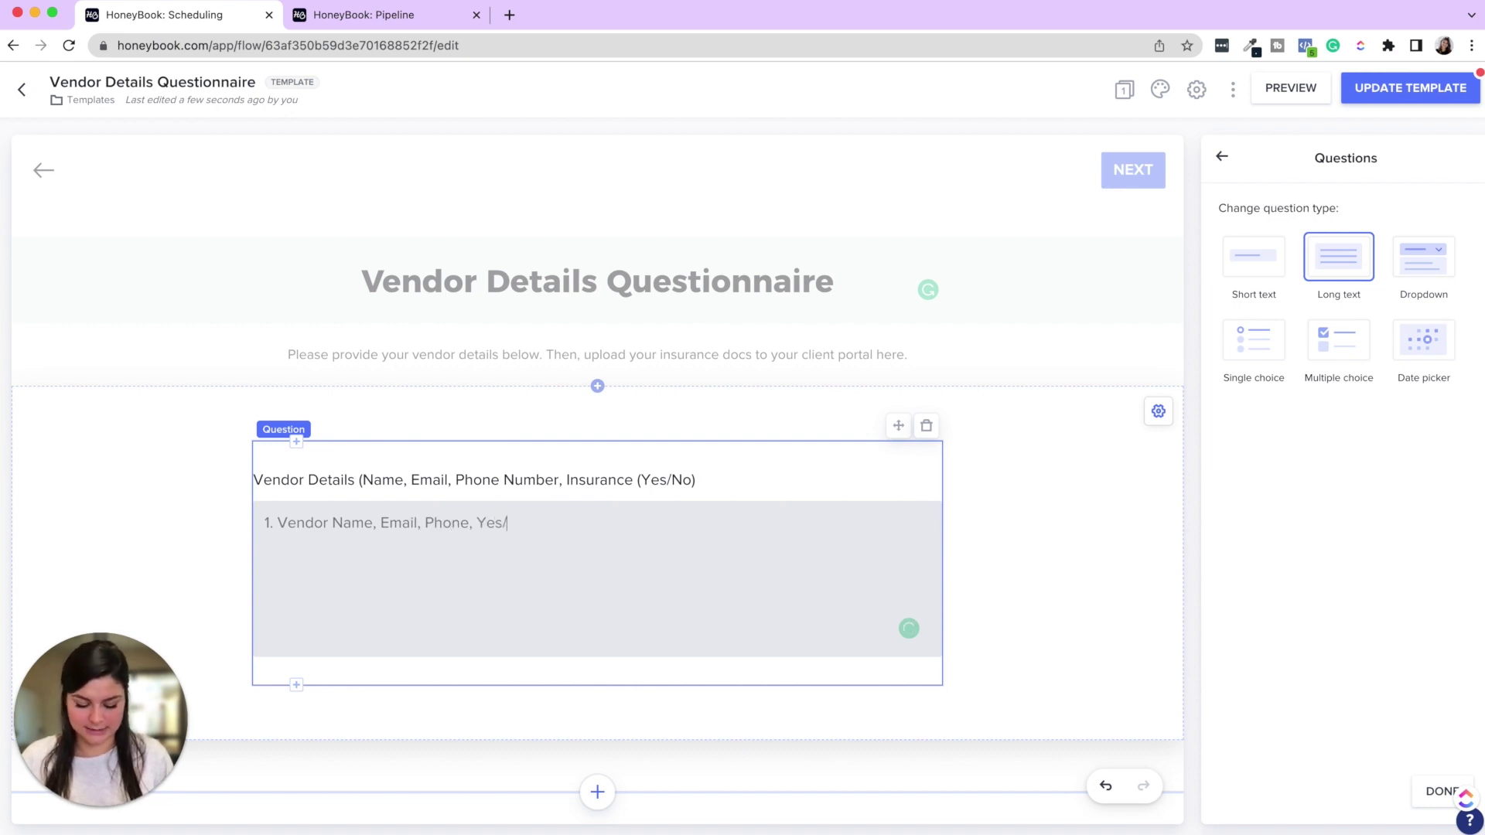
# Copy the numbered placeholder line and paste it twice below, making three lines.
pyautogui.tripleClick(298, 522)
pyautogui.hotkey('ctrl', 'c')
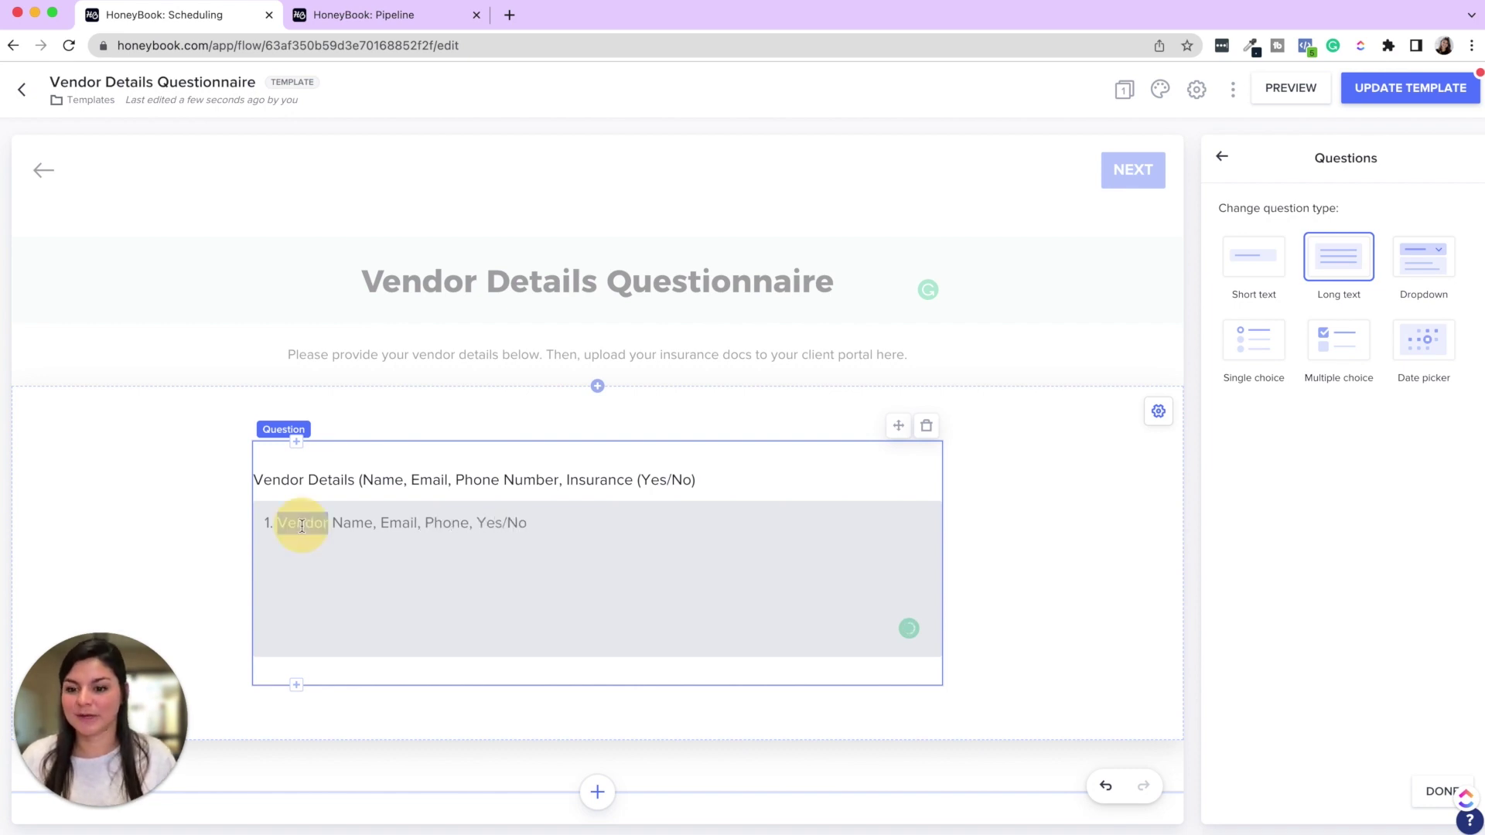
pyautogui.click(541, 523)
pyautogui.hotkey('ctrl', 'v')
pyautogui.hotkey('ctrl', 'v')
pyautogui.scroll(-2, 542, 527)
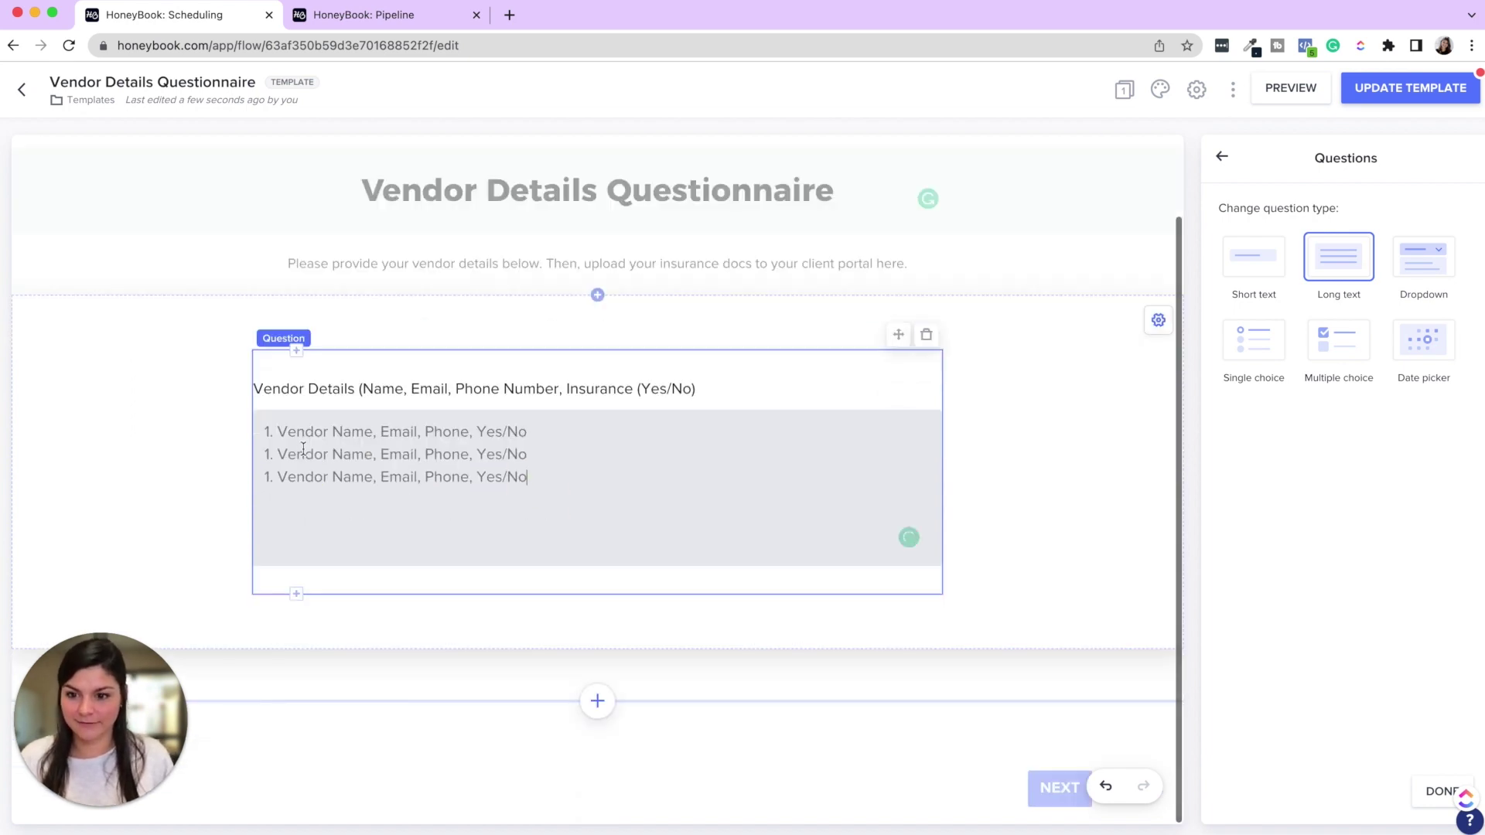
# Renumber the second and third placeholder lines as "2." and "3.", and finish editing the question.
pyautogui.doubleClick(271, 454)
pyautogui.press('BackSpace')
pyautogui.write('2.')
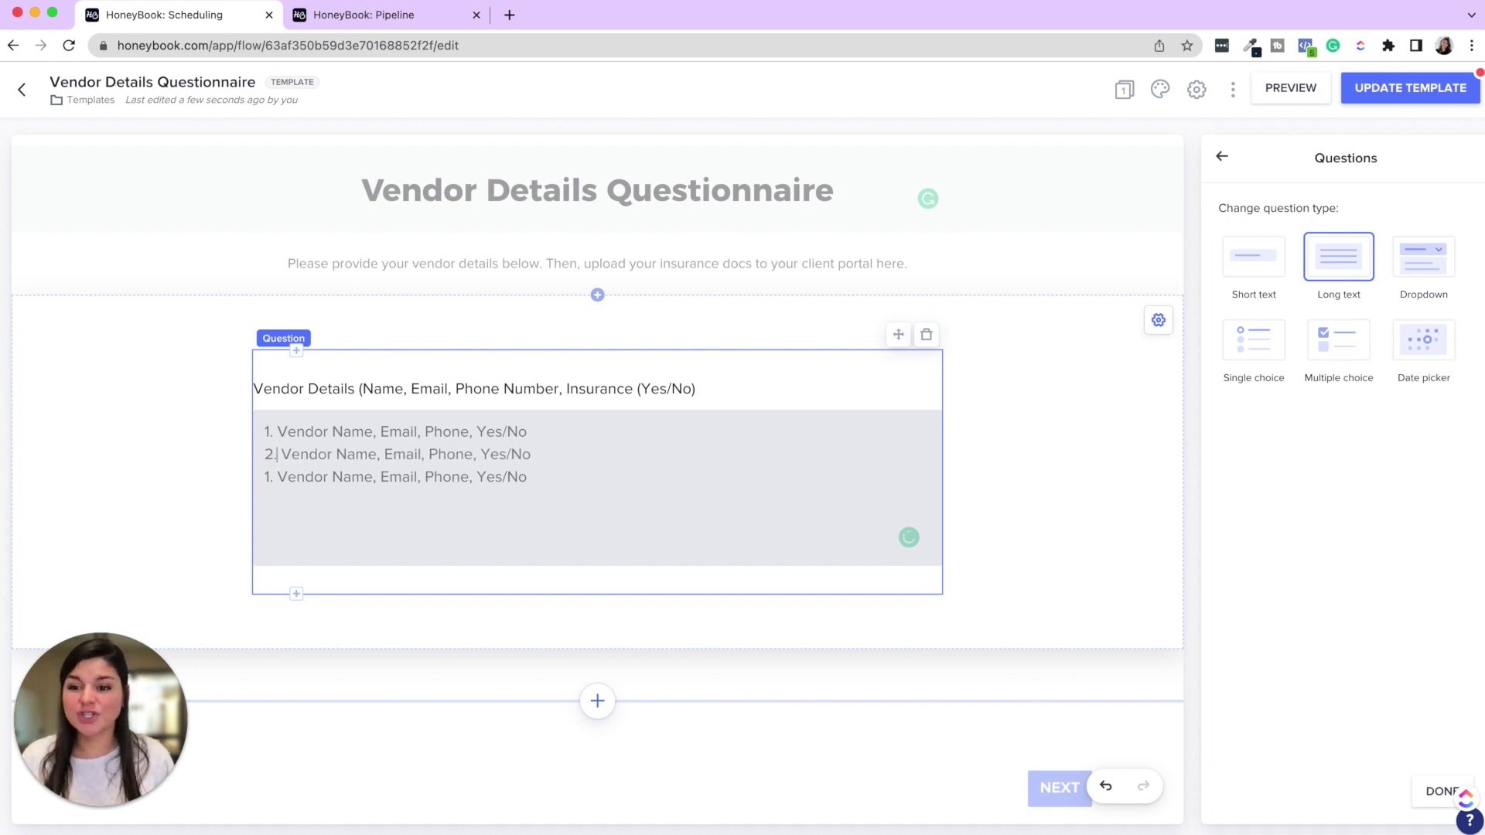
pyautogui.click(269, 477)
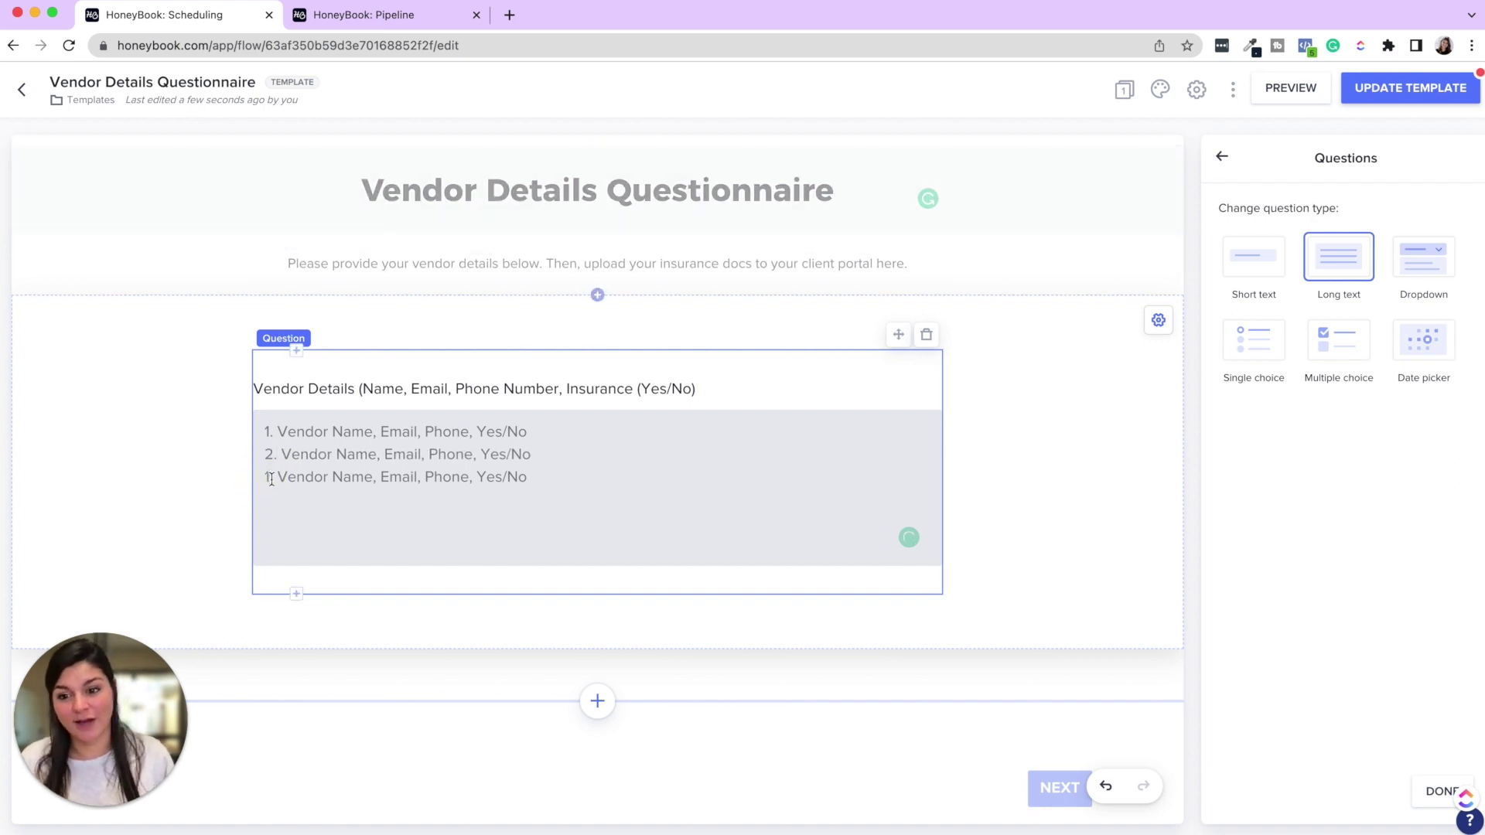
pyautogui.press('BackSpace')
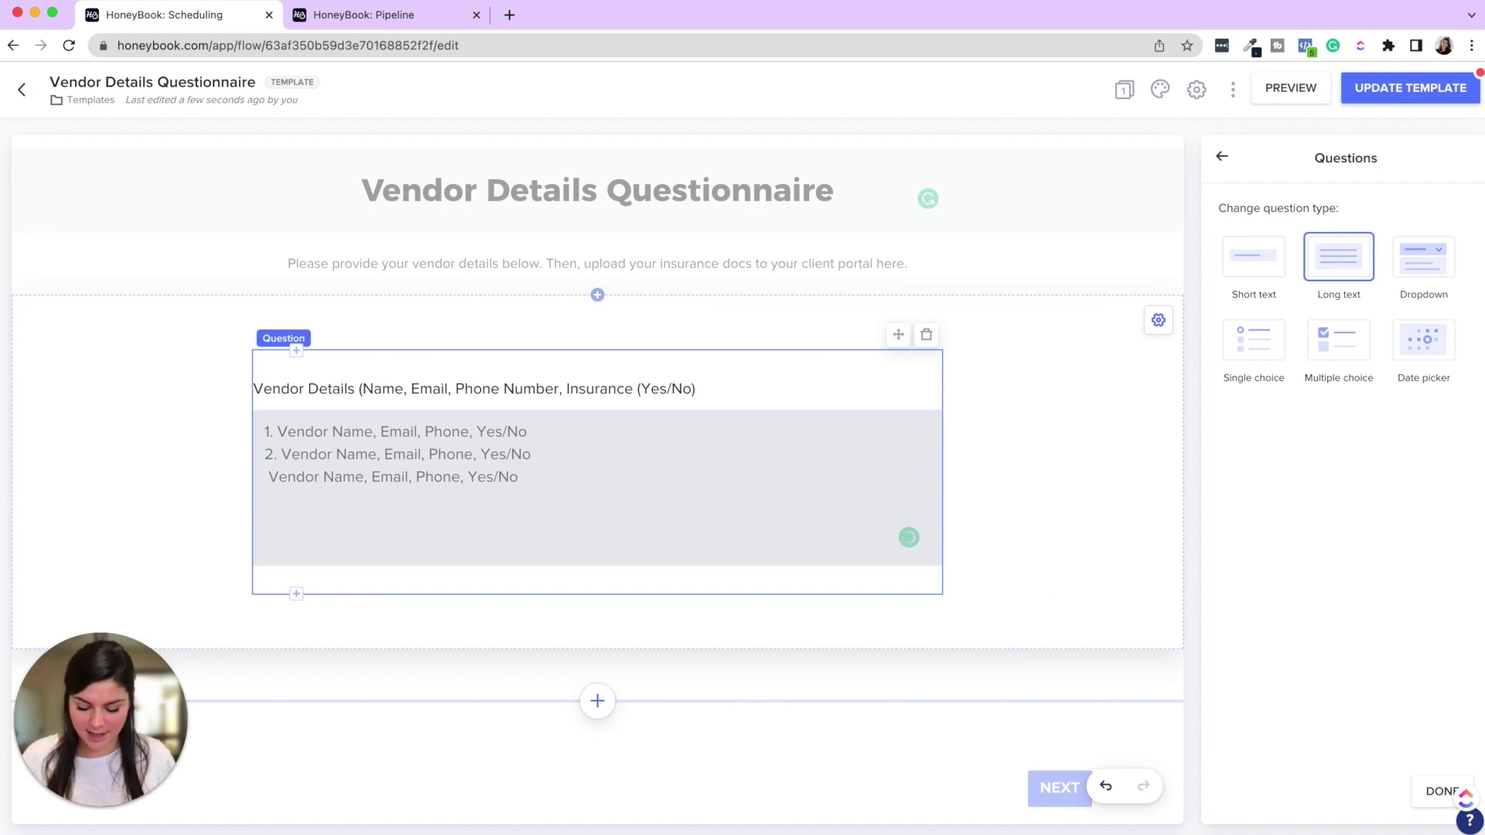
pyautogui.write('3.')
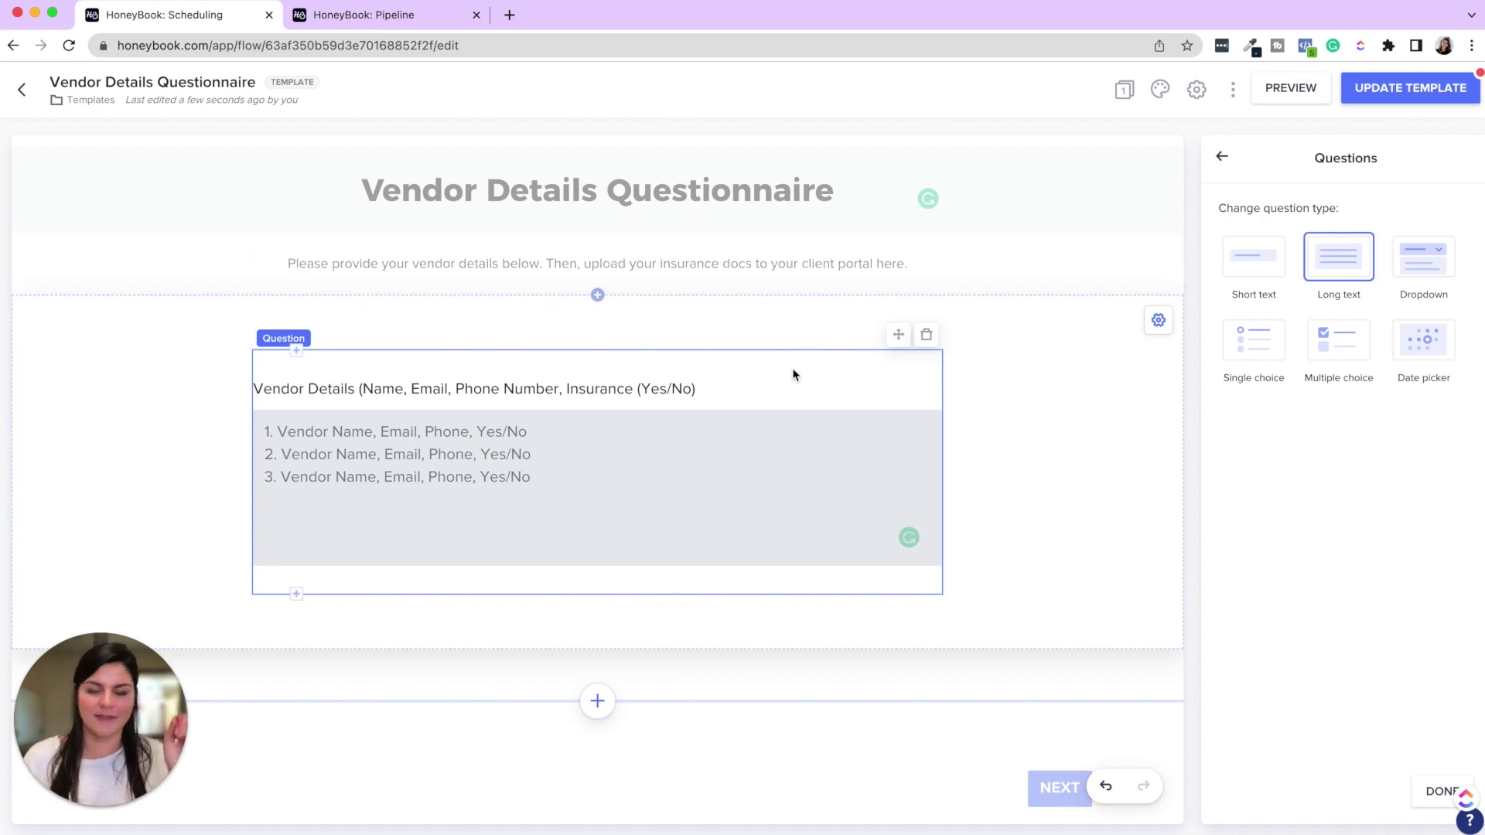
pyautogui.scroll(2, 626, 480)
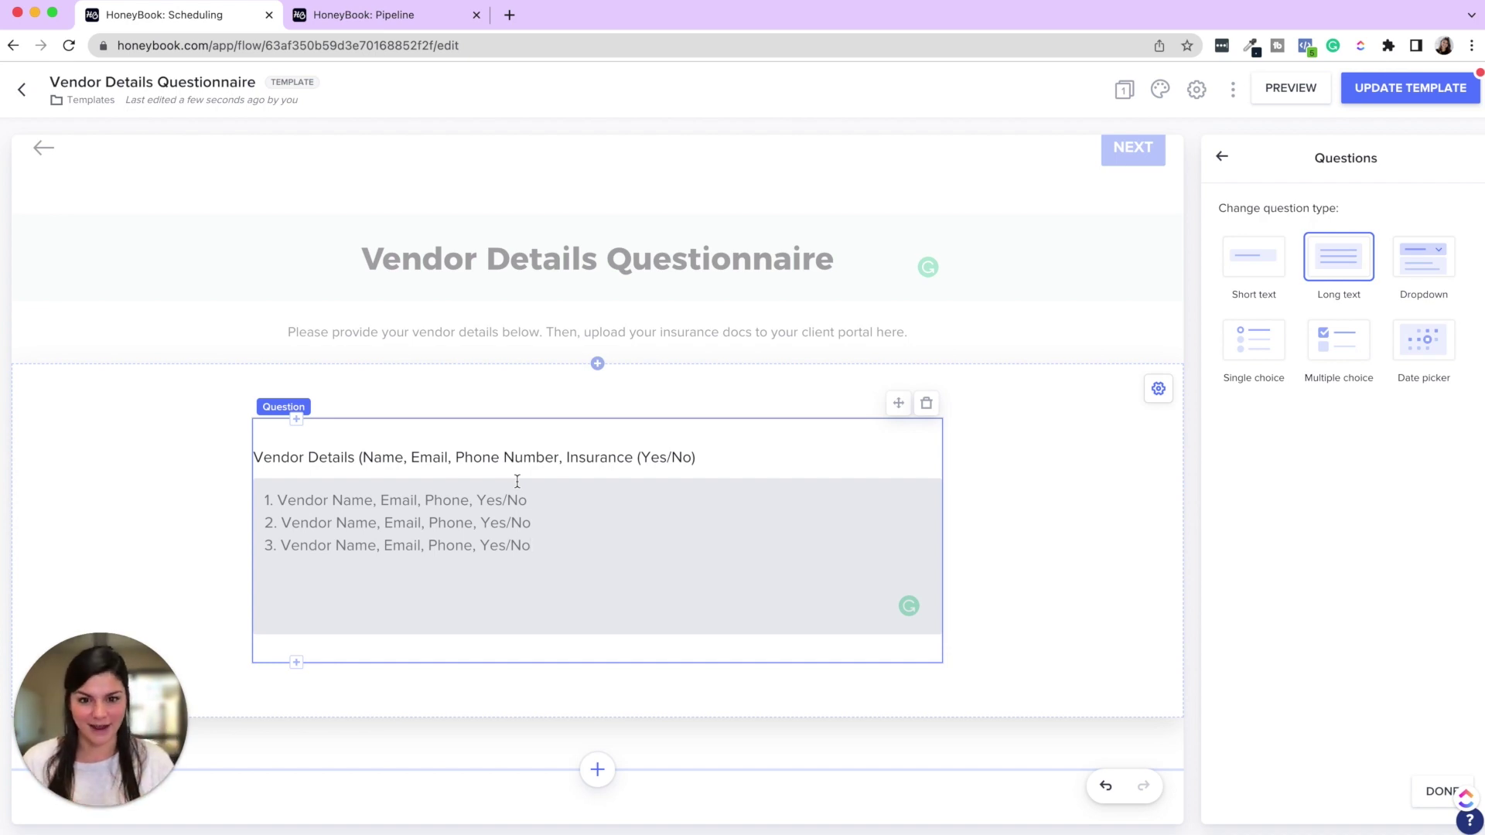
pyautogui.click(1075, 552)
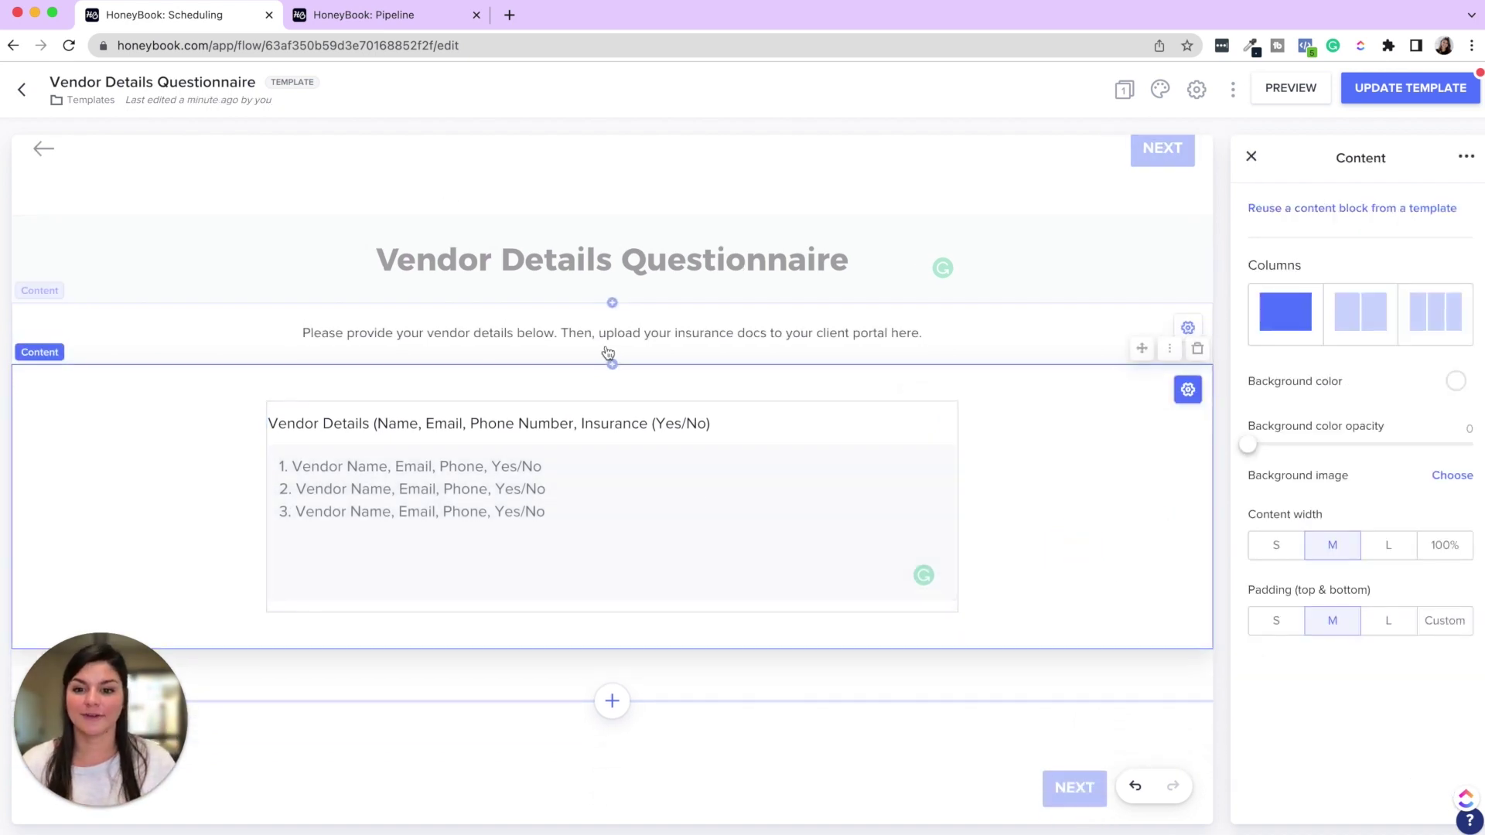
pyautogui.click(1232, 89)
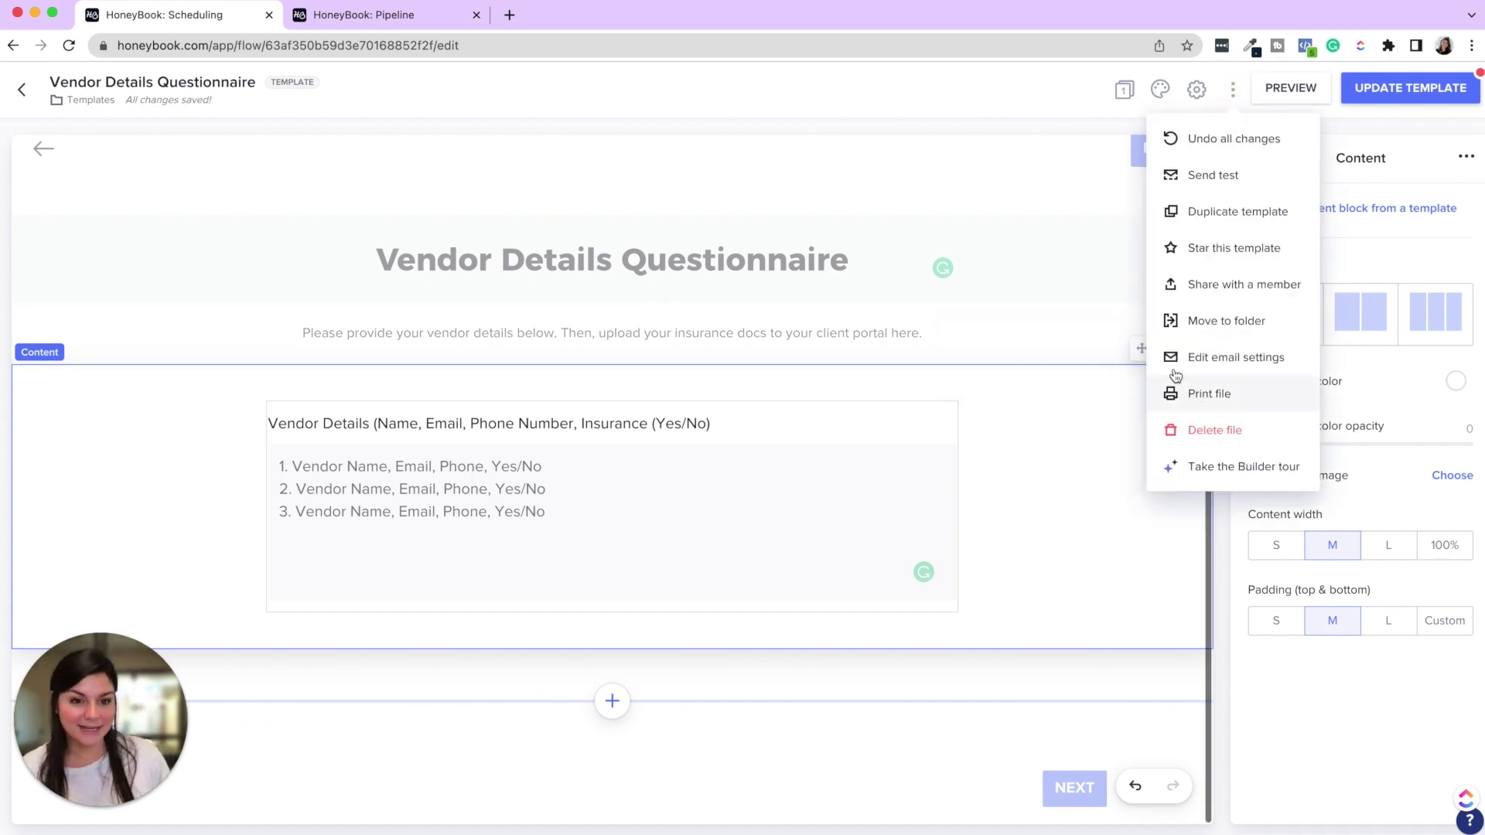
pyautogui.click(855, 149)
# Leave the template gallery preview and copy the client portal link from the company's Domain & Client Portal settings.
pyautogui.click(884, 346)
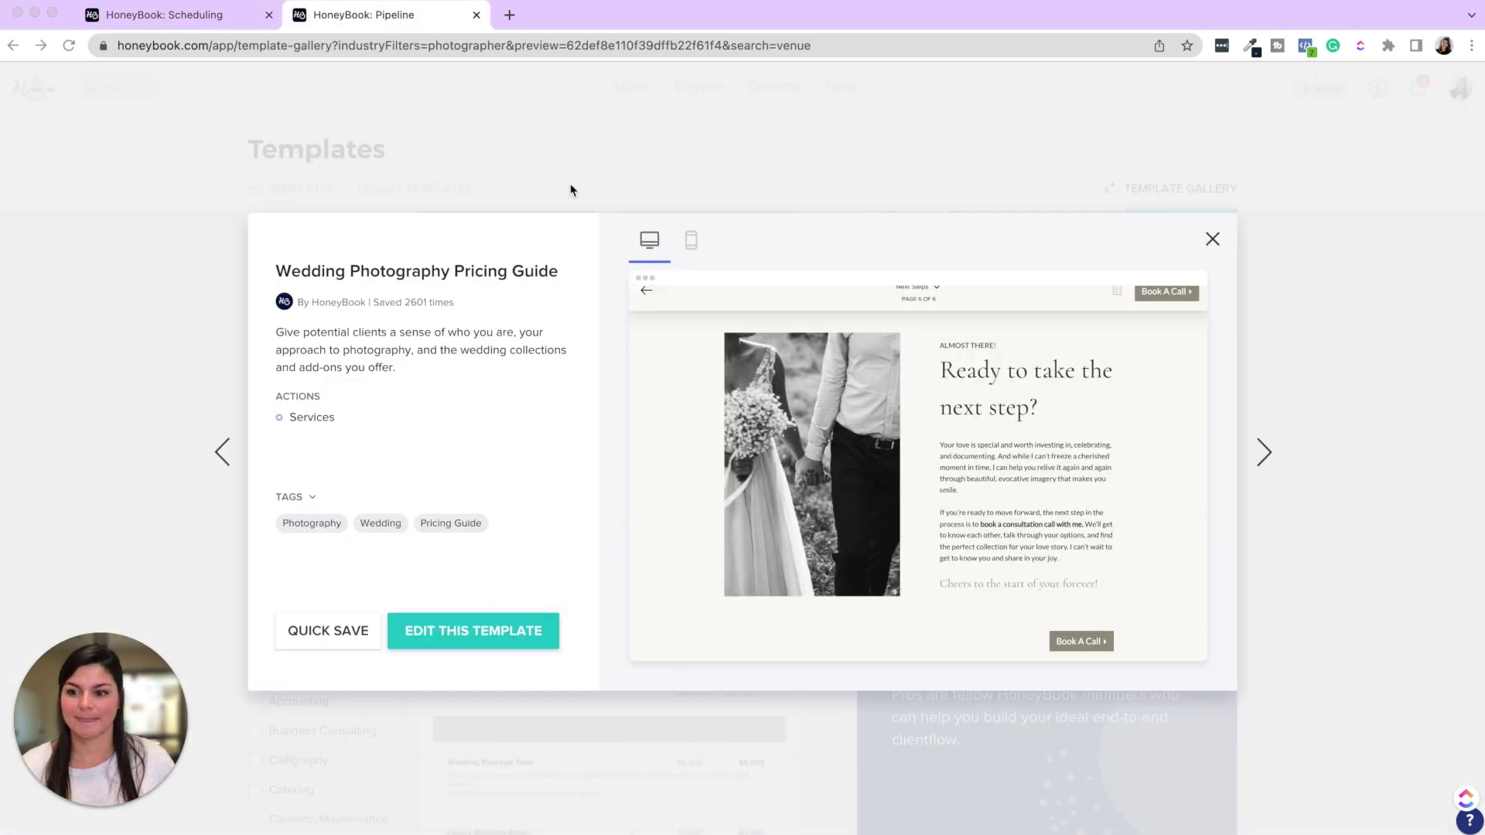
pyautogui.click(697, 146)
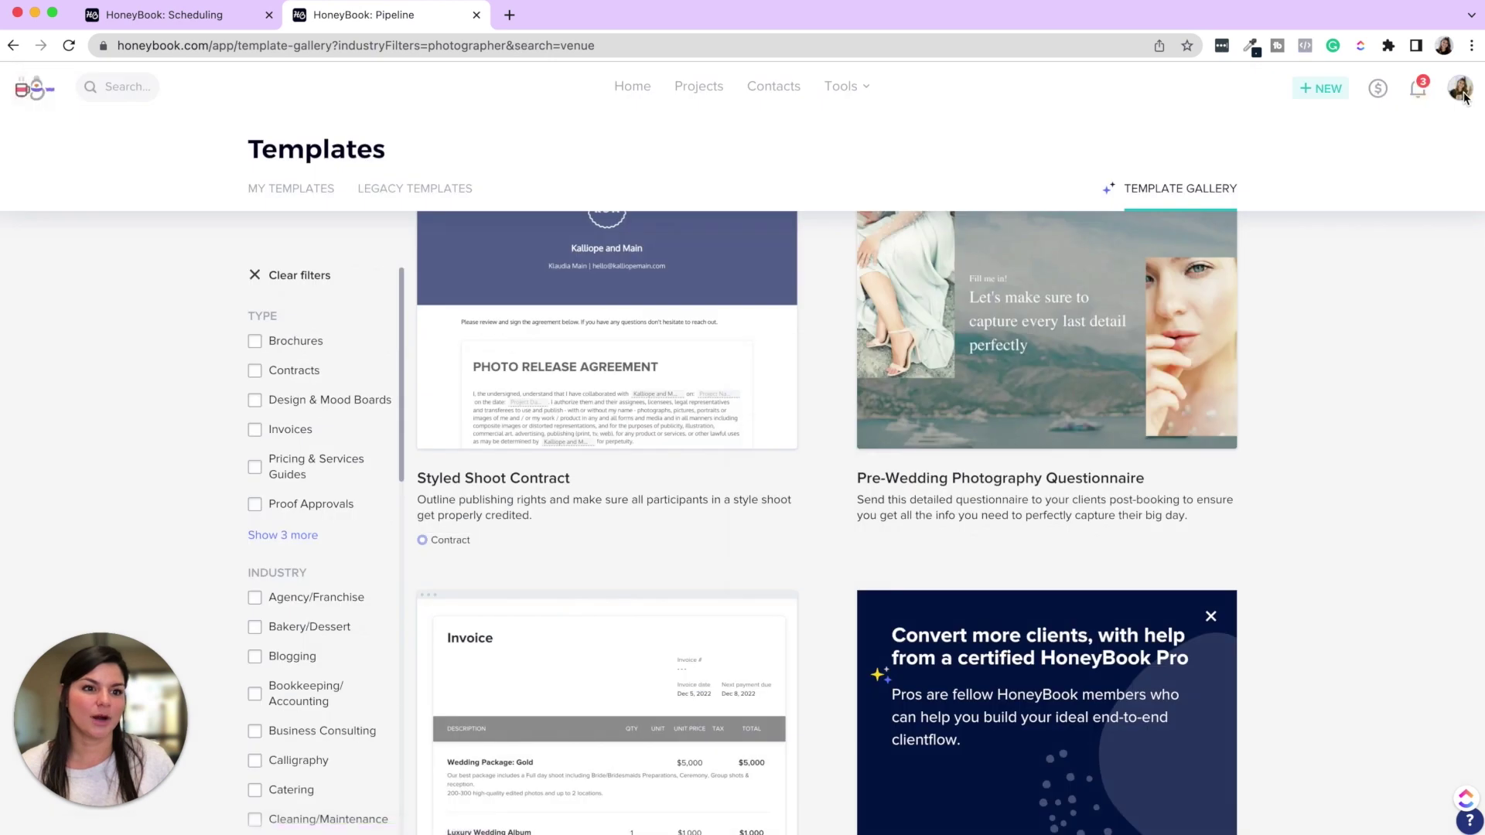
pyautogui.click(1460, 89)
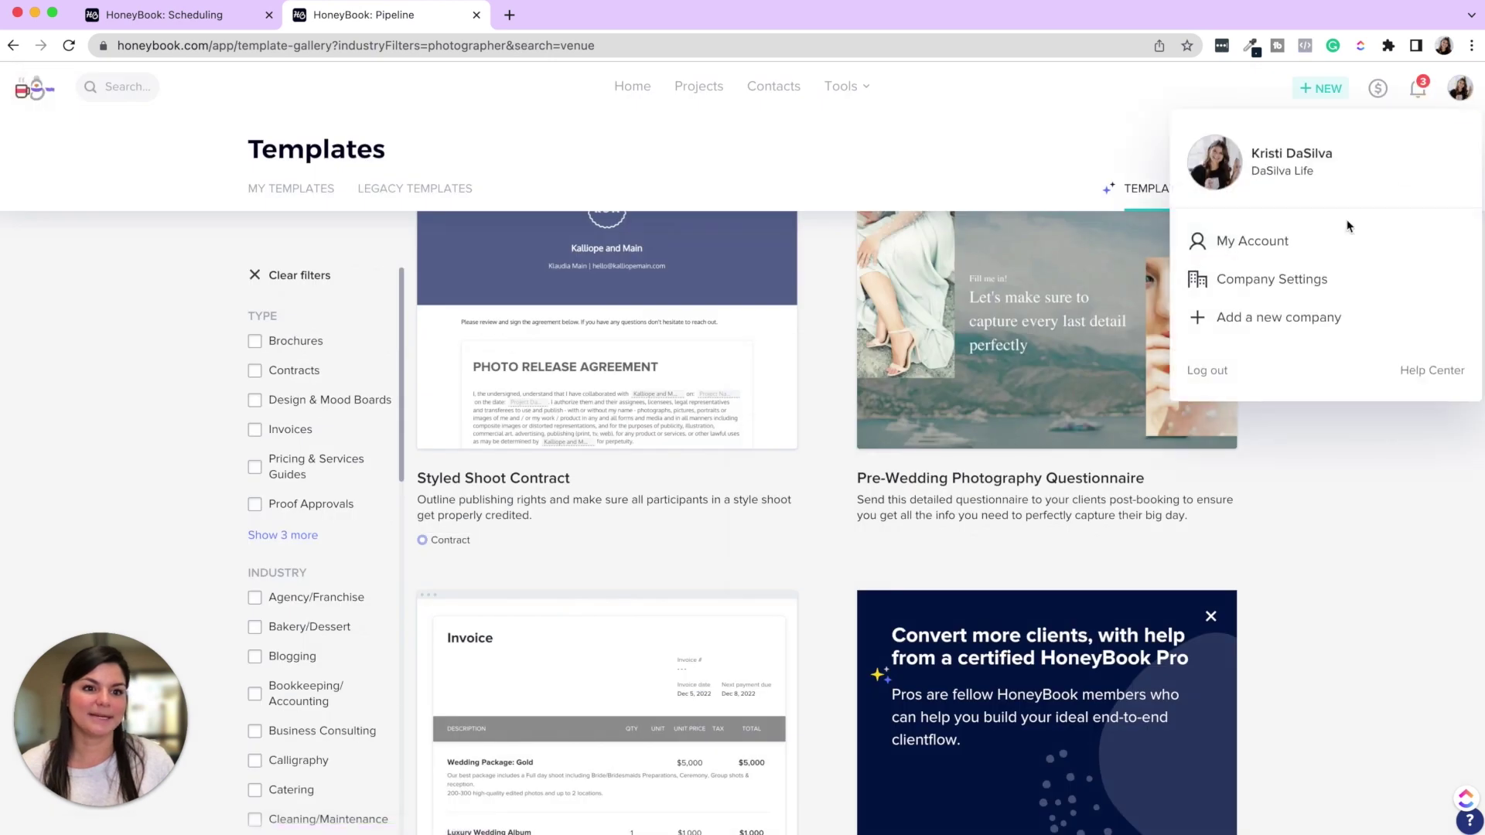
pyautogui.click(1271, 279)
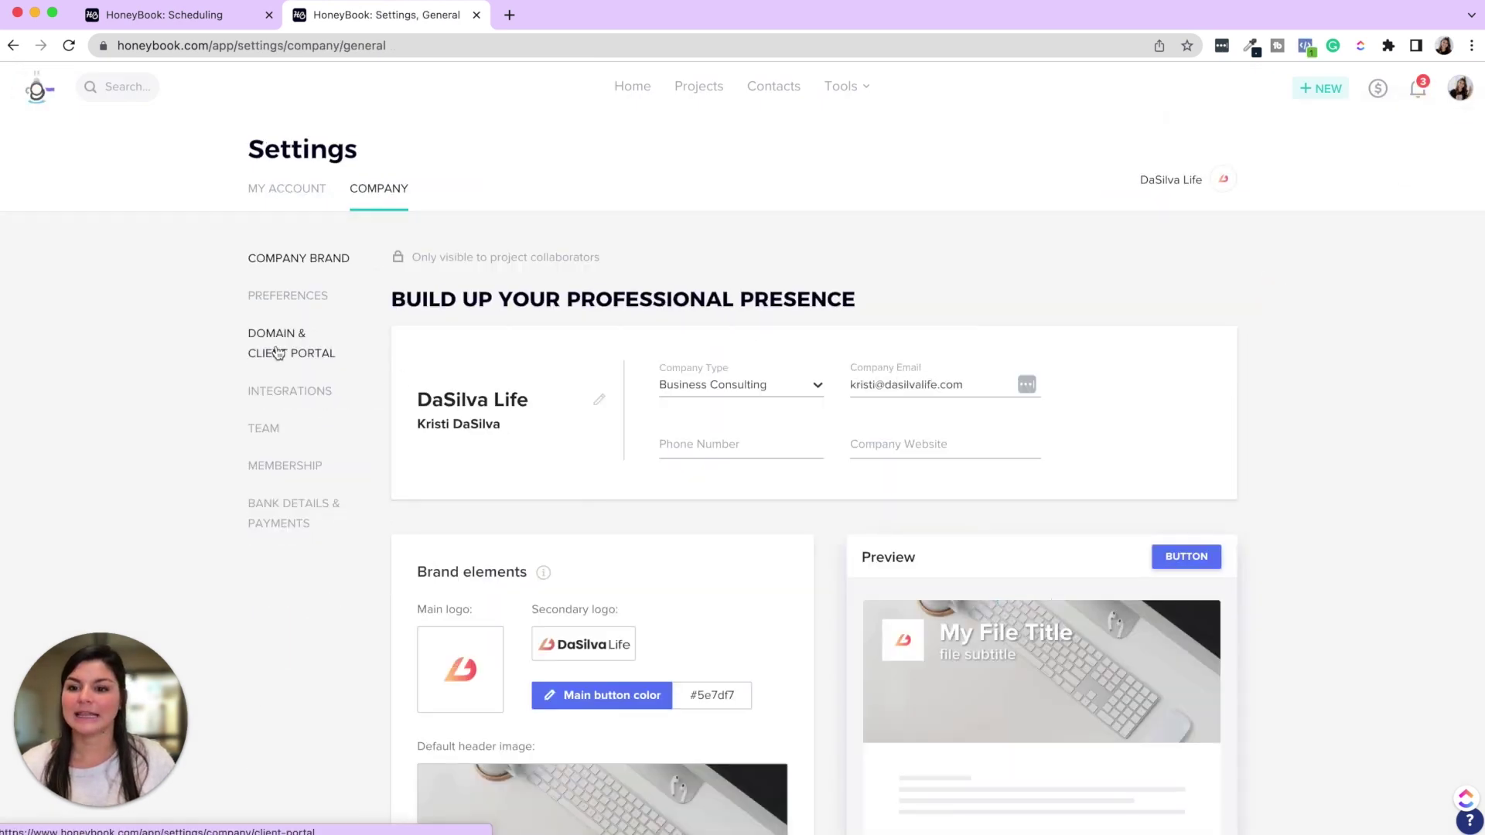
pyautogui.click(291, 345)
pyautogui.click(740, 440)
pyautogui.click(164, 14)
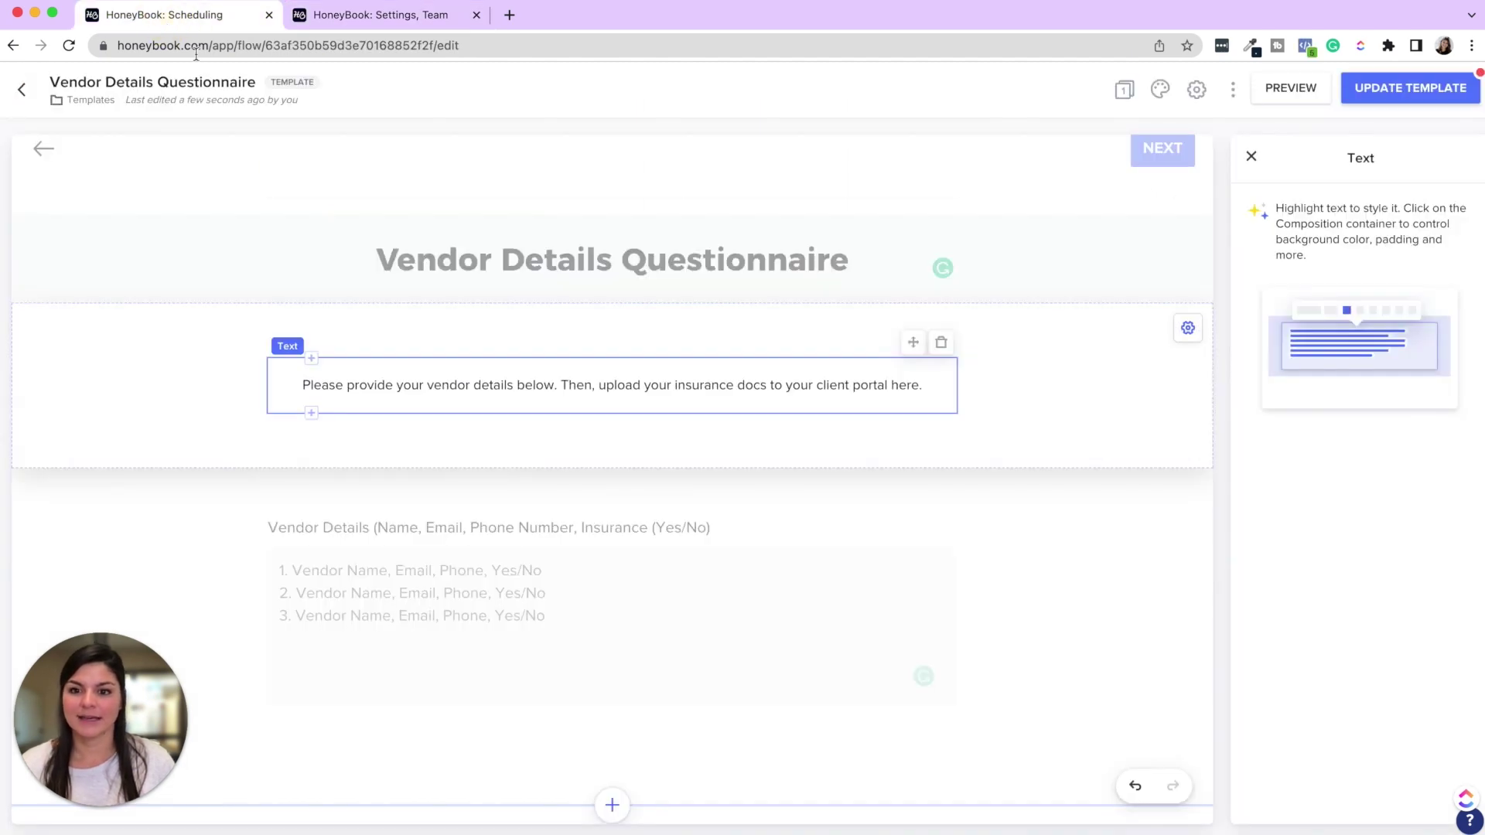
pyautogui.moveTo(920, 387); pyautogui.dragTo(816, 385)
pyautogui.click(966, 353)
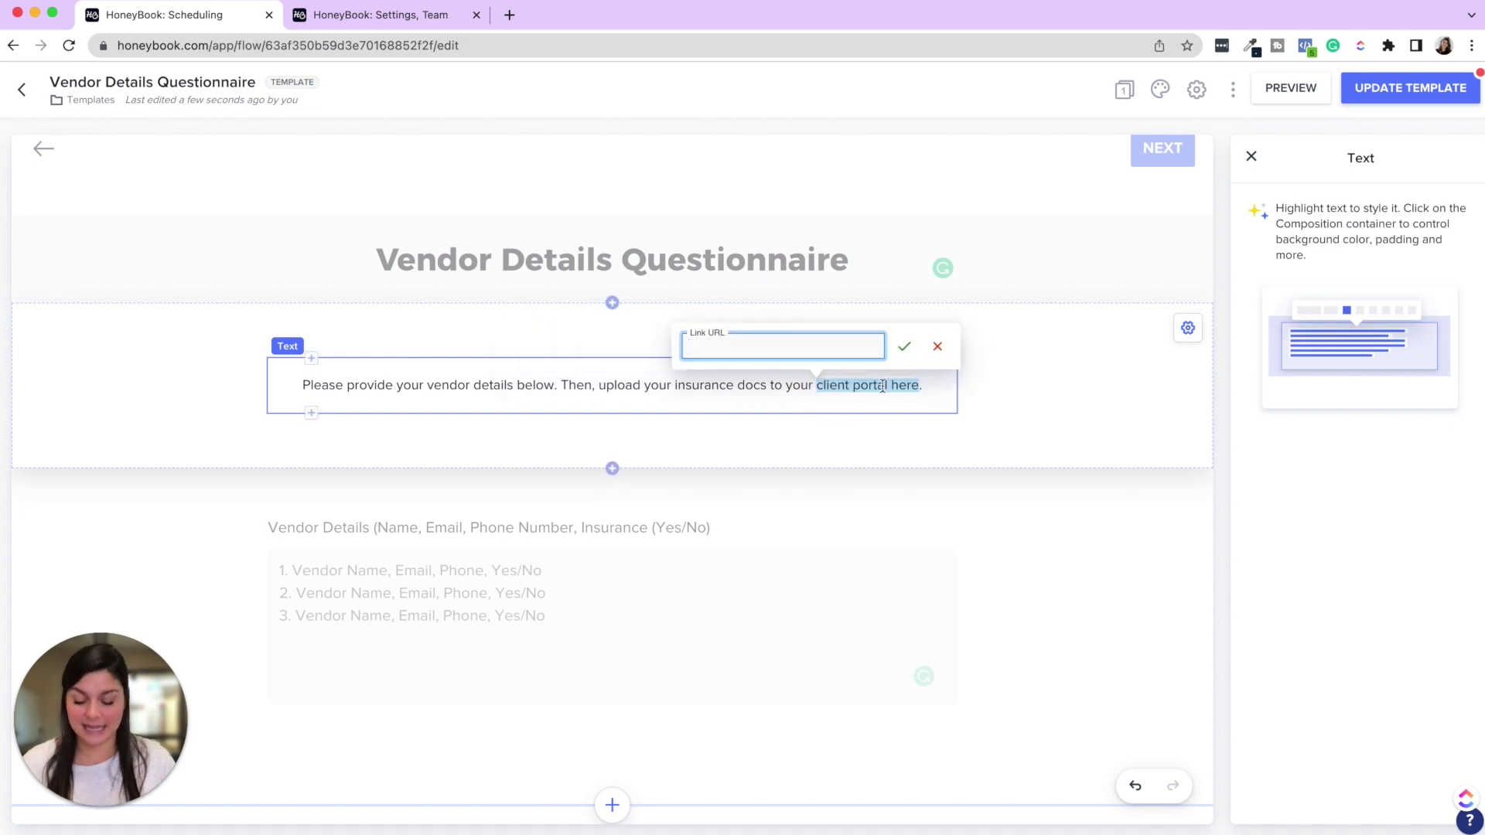
pyautogui.write('https://dasilvalife.hbportal.co/app/')
pyautogui.click(904, 345)
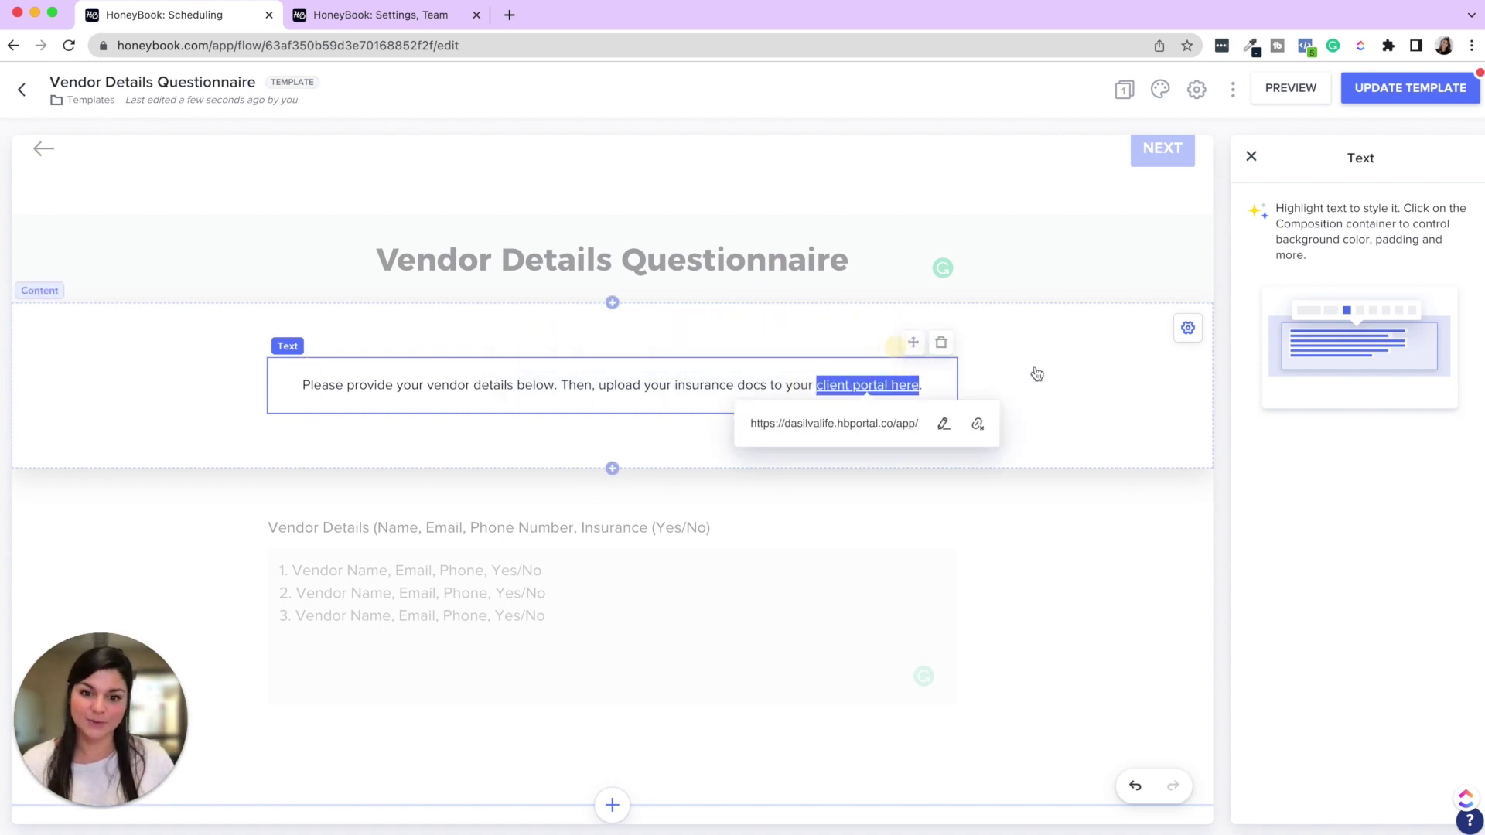
pyautogui.click(1036, 375)
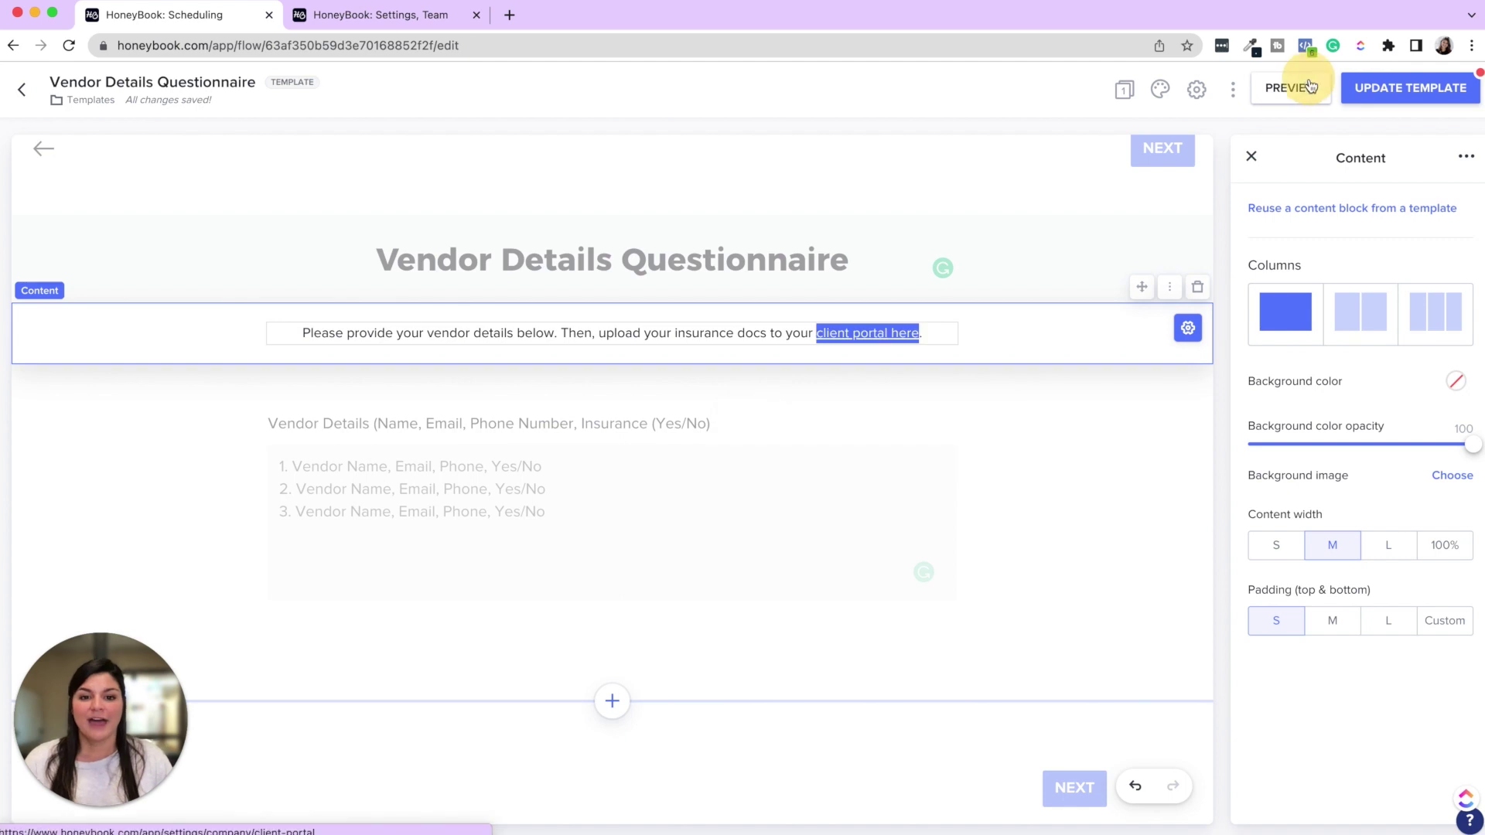
pyautogui.click(1307, 87)
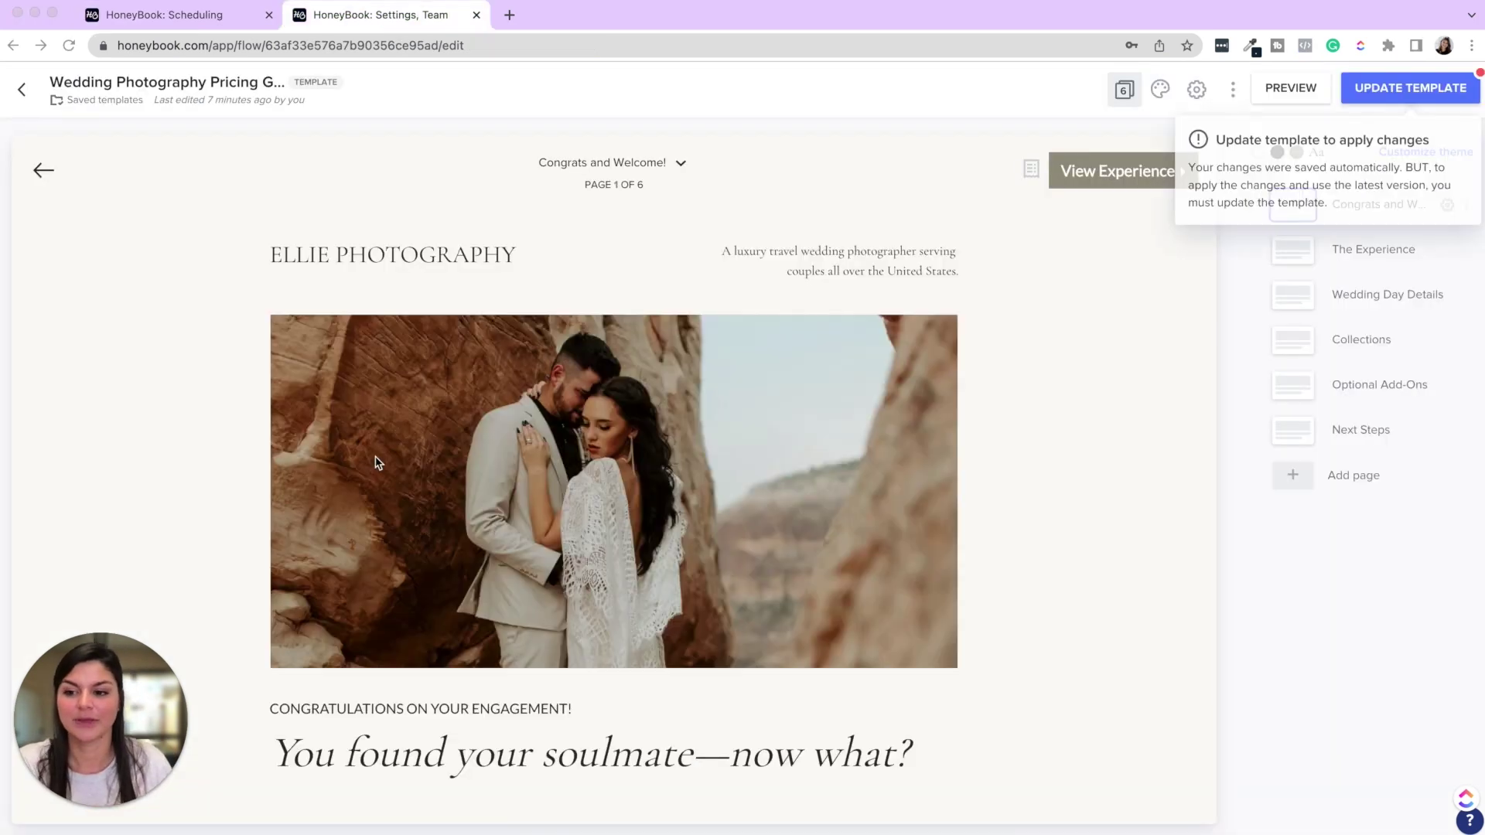
# Move the Collections page to the first position in the Wedding Photography Pricing Guide template.
pyautogui.scroll(-1, 691, 163)
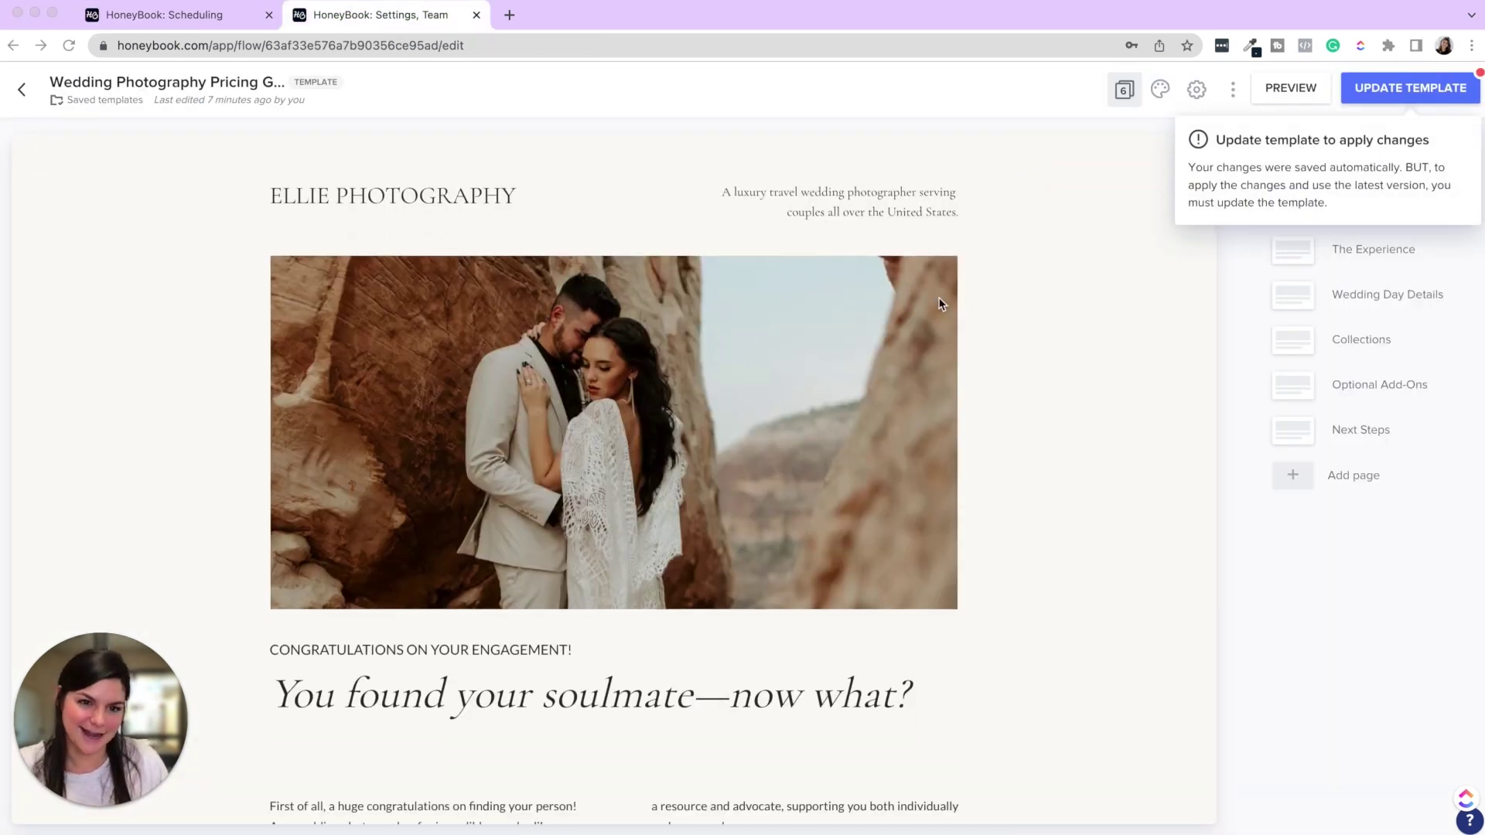
pyautogui.scroll(1, 861, 212)
pyautogui.scroll(-2, 1056, 325)
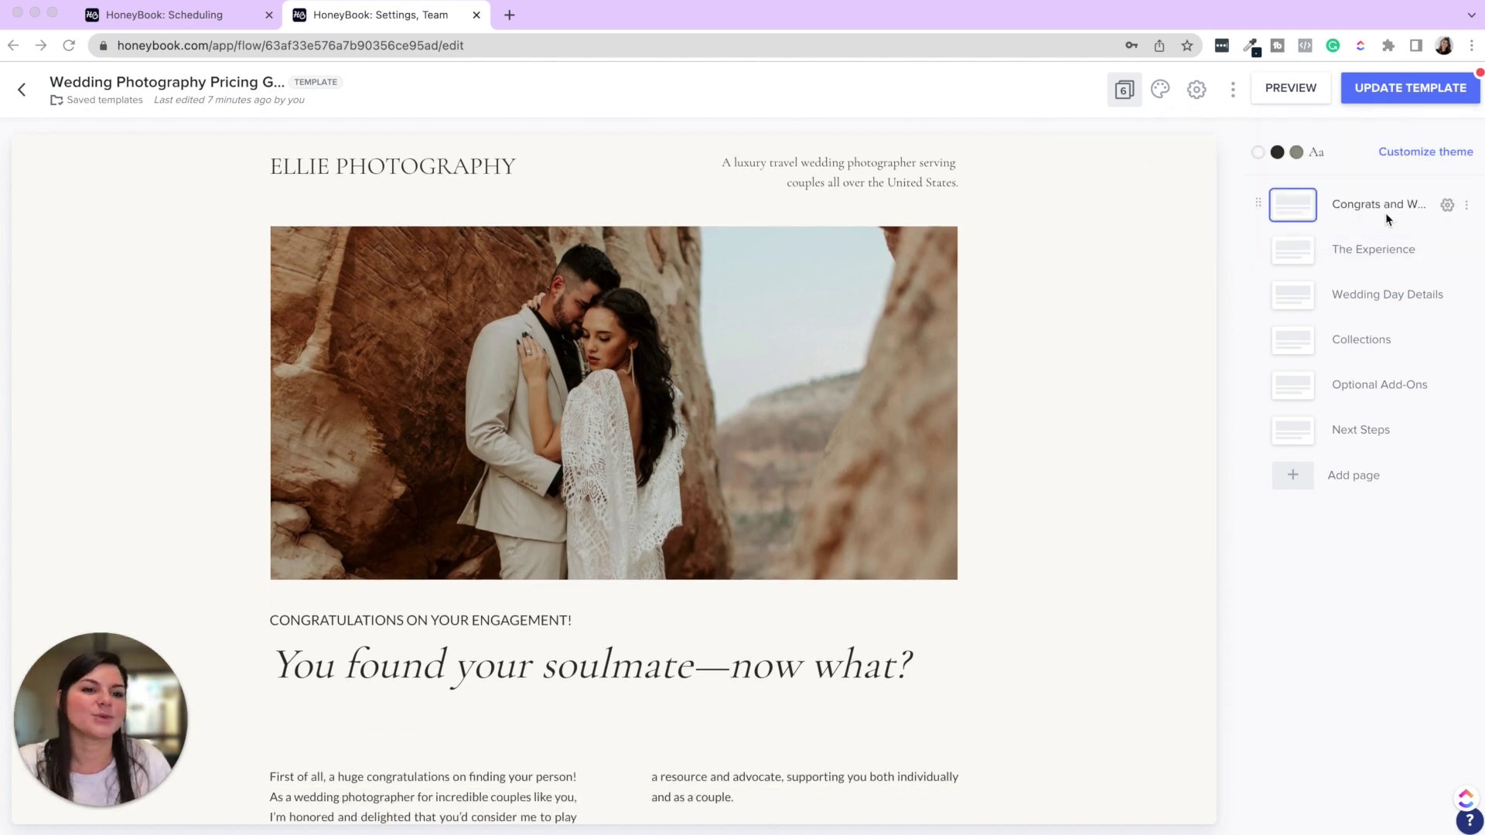
pyautogui.click(1385, 339)
pyautogui.moveTo(1273, 351); pyautogui.dragTo(1263, 207)
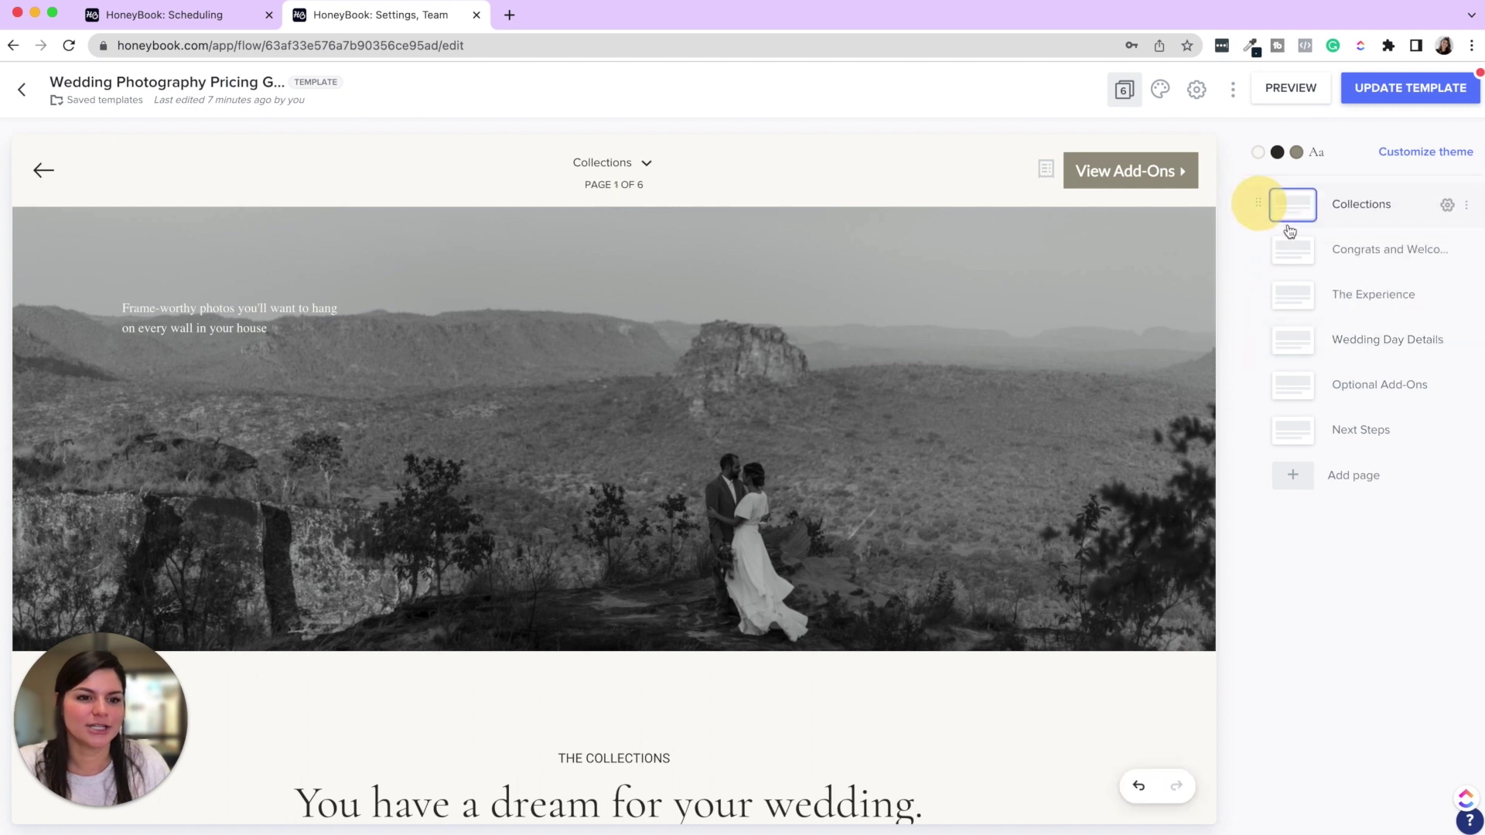
# Delete the "Congrats and Welcome!" and "The Experience" pages from the pricing guide template.
pyautogui.click(1419, 269)
pyautogui.click(1465, 250)
pyautogui.click(1385, 362)
pyautogui.click(827, 514)
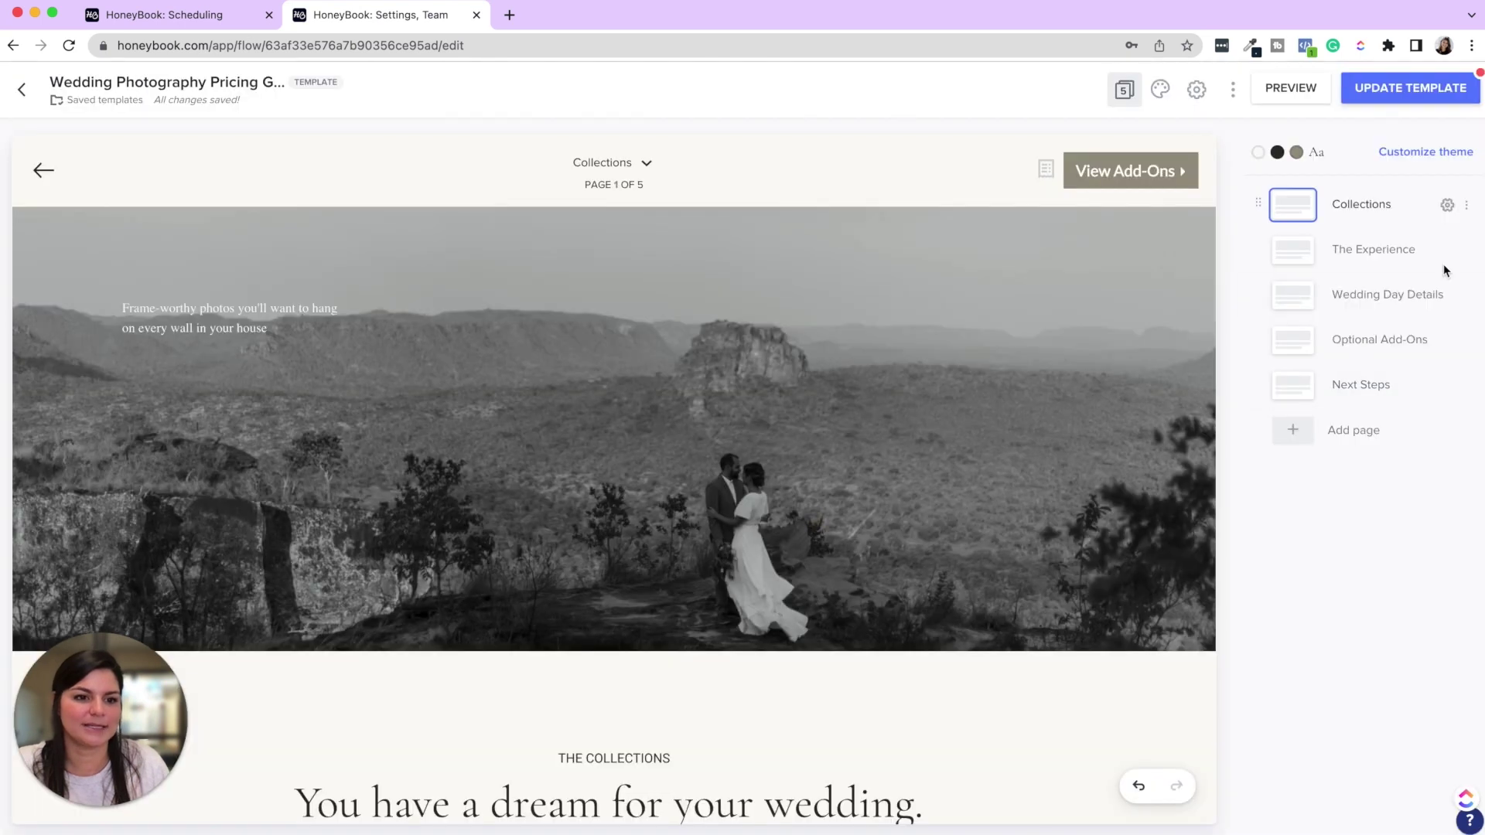
pyautogui.click(1443, 259)
pyautogui.click(1467, 249)
pyautogui.click(1375, 362)
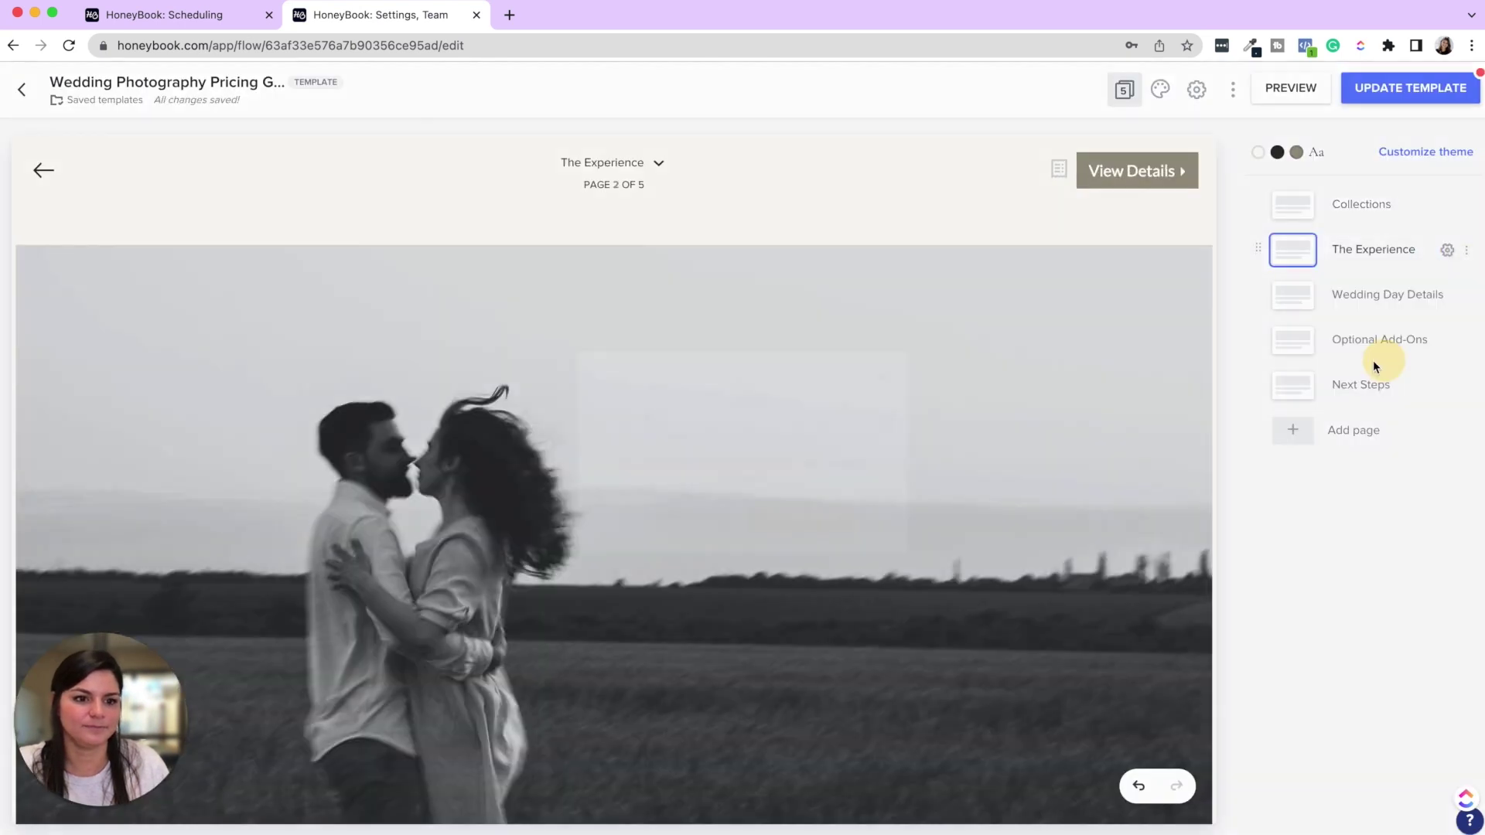
pyautogui.click(822, 516)
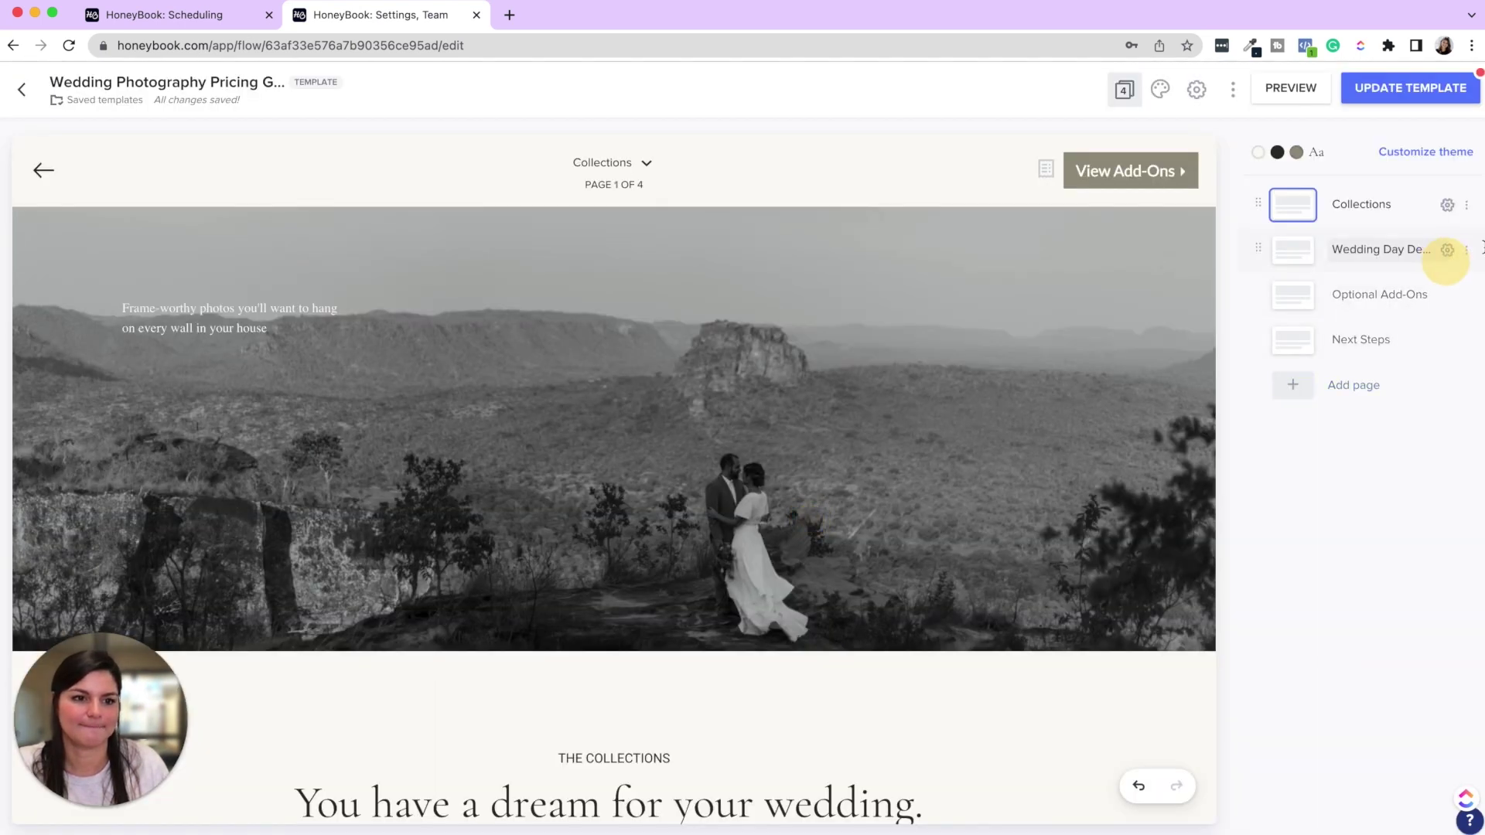
# Delete the "Wedding Day Details" and "Optional Add-Ons" pages from the template.
pyautogui.click(1443, 259)
pyautogui.click(1466, 250)
pyautogui.click(1346, 363)
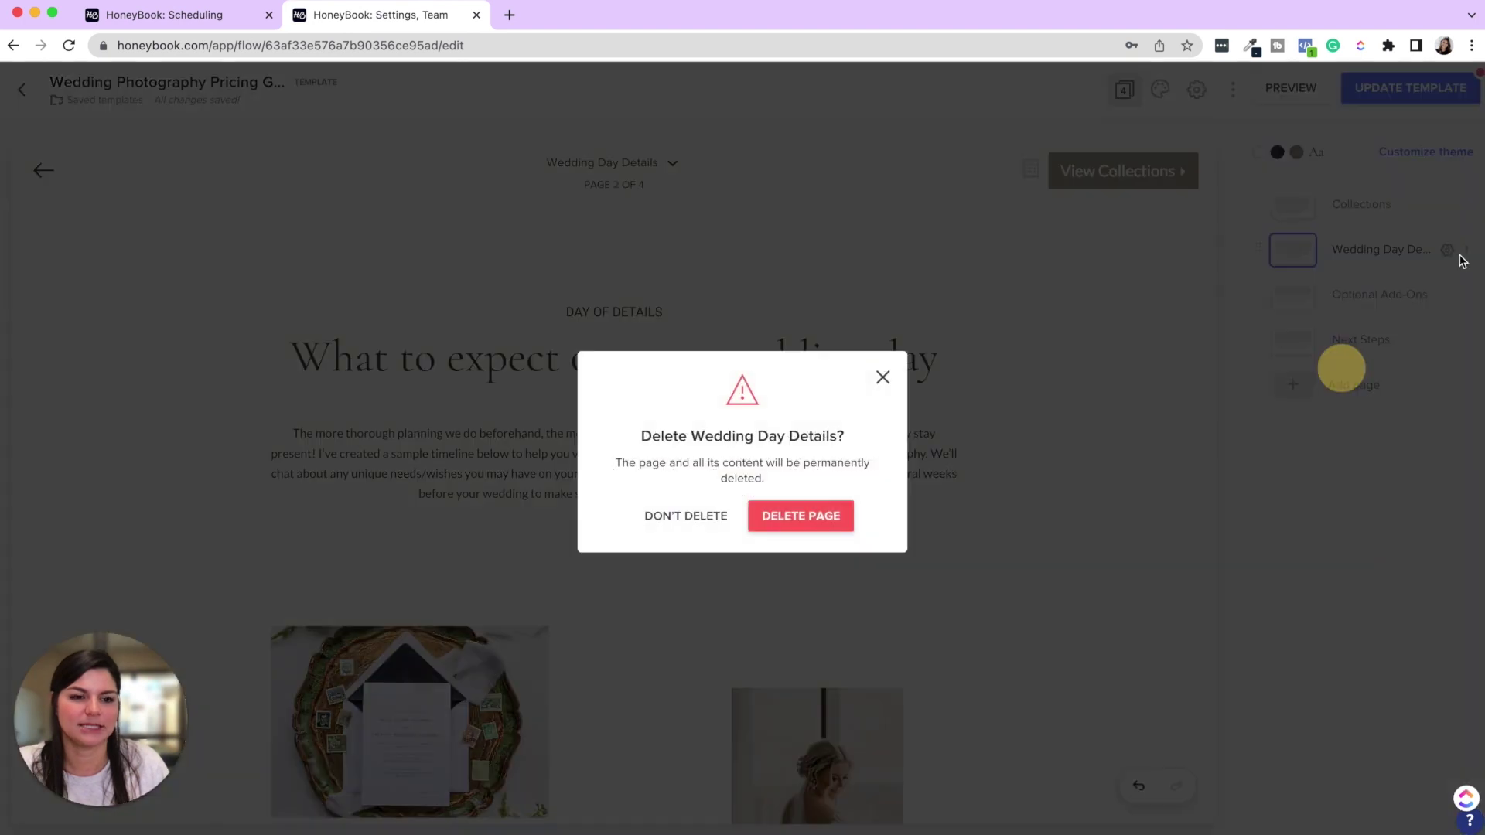
pyautogui.click(825, 517)
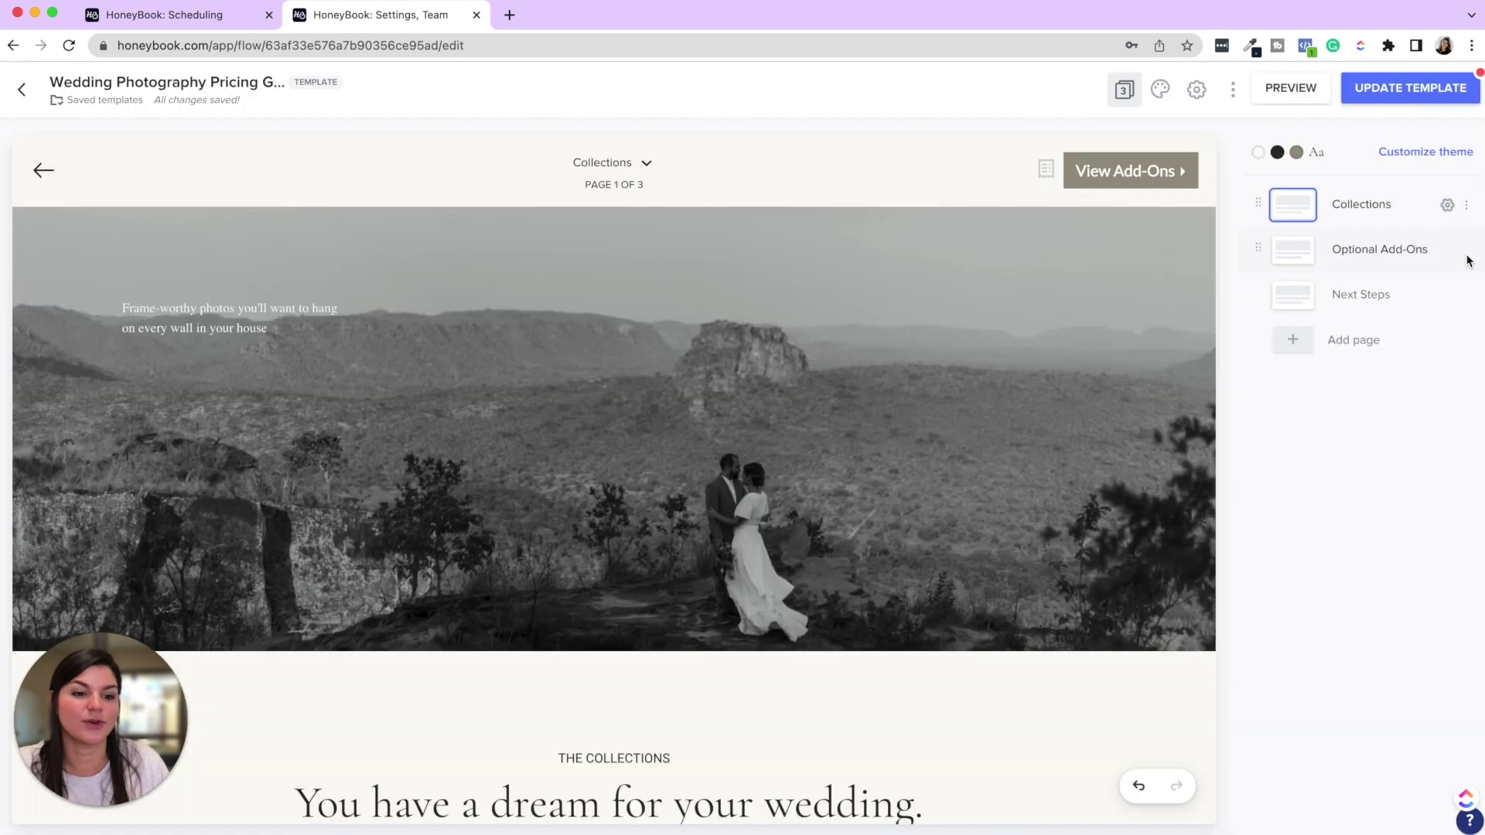
pyautogui.click(1356, 251)
pyautogui.click(1466, 250)
pyautogui.click(1355, 369)
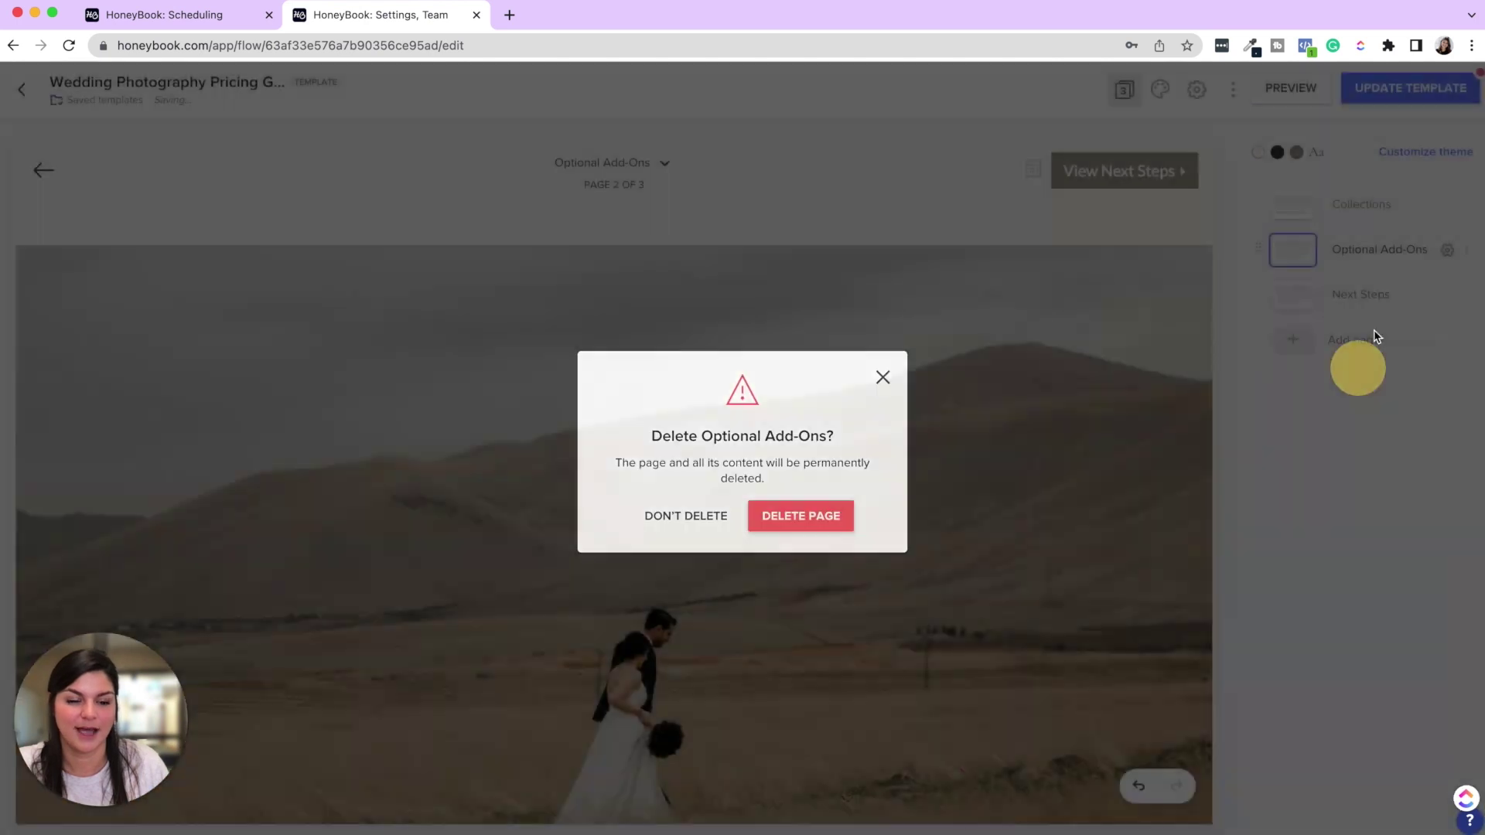
pyautogui.click(835, 517)
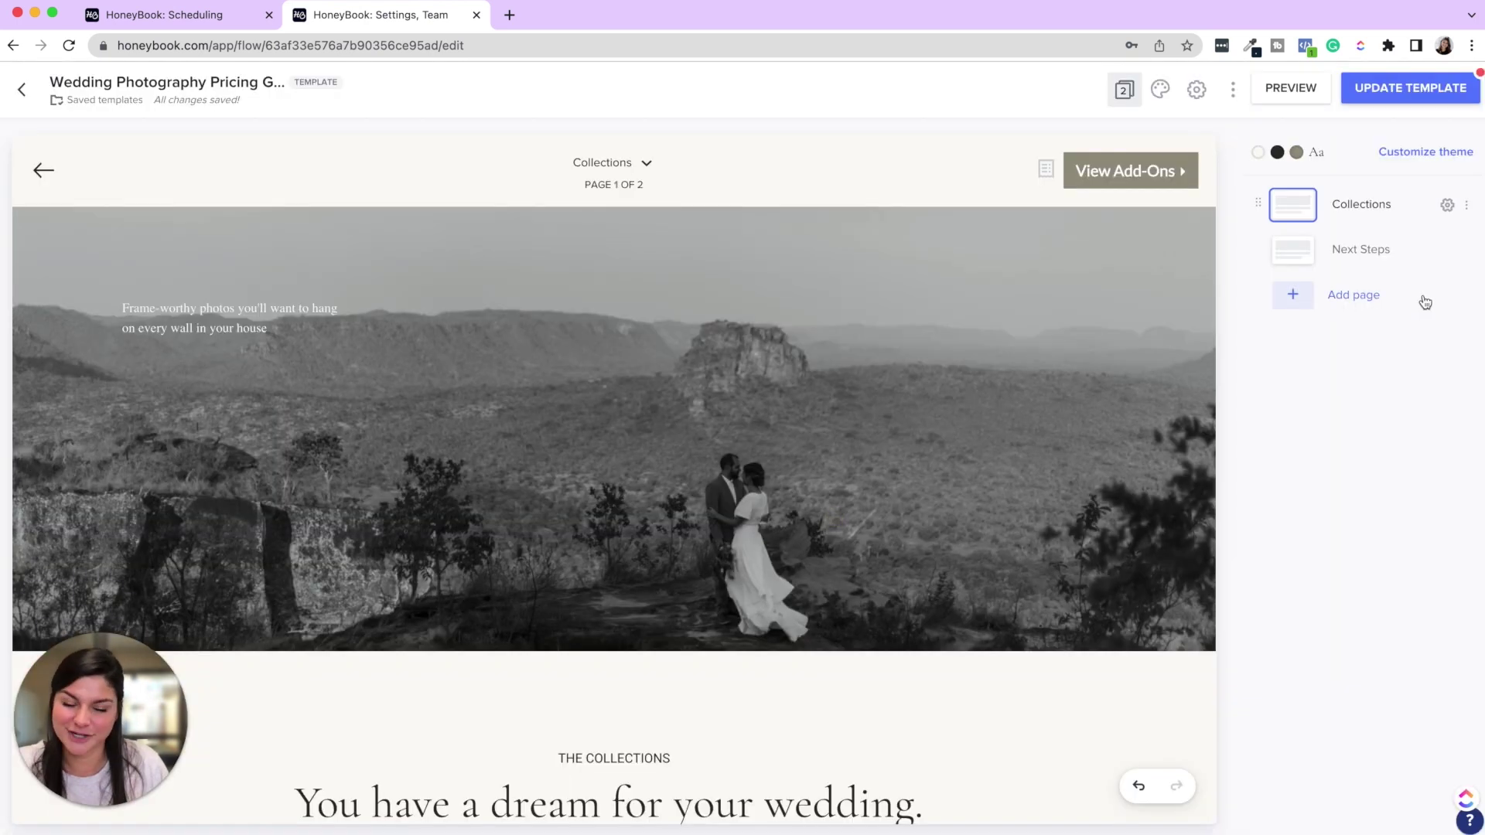
# Delete the "Next Steps" page so that Collections is the template's only page.
pyautogui.click(1407, 258)
pyautogui.click(1466, 250)
pyautogui.click(1382, 358)
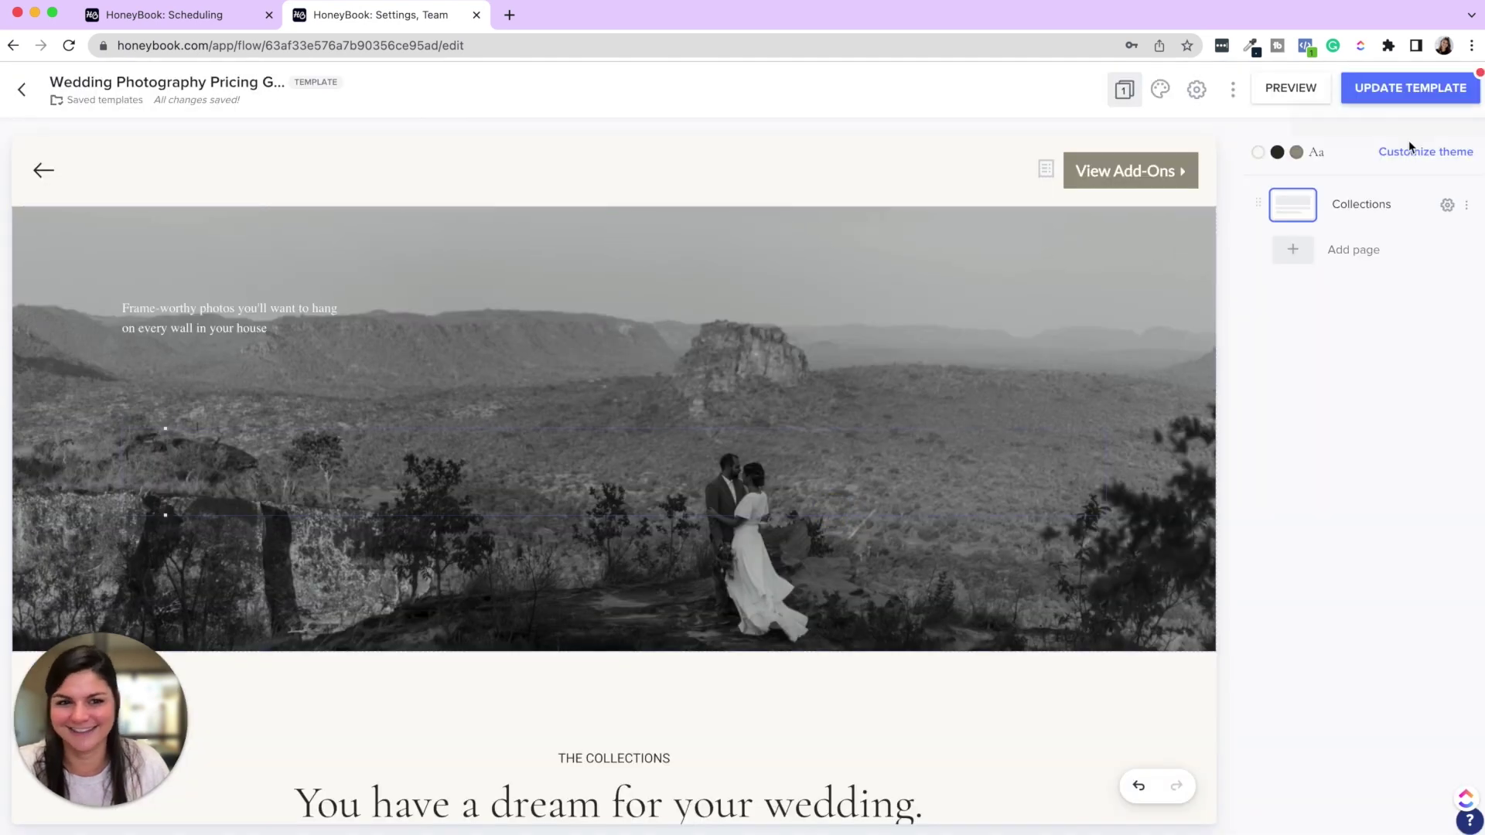
# Change the Collections page's navigation button text to "Select Your Package".
pyautogui.click(1130, 178)
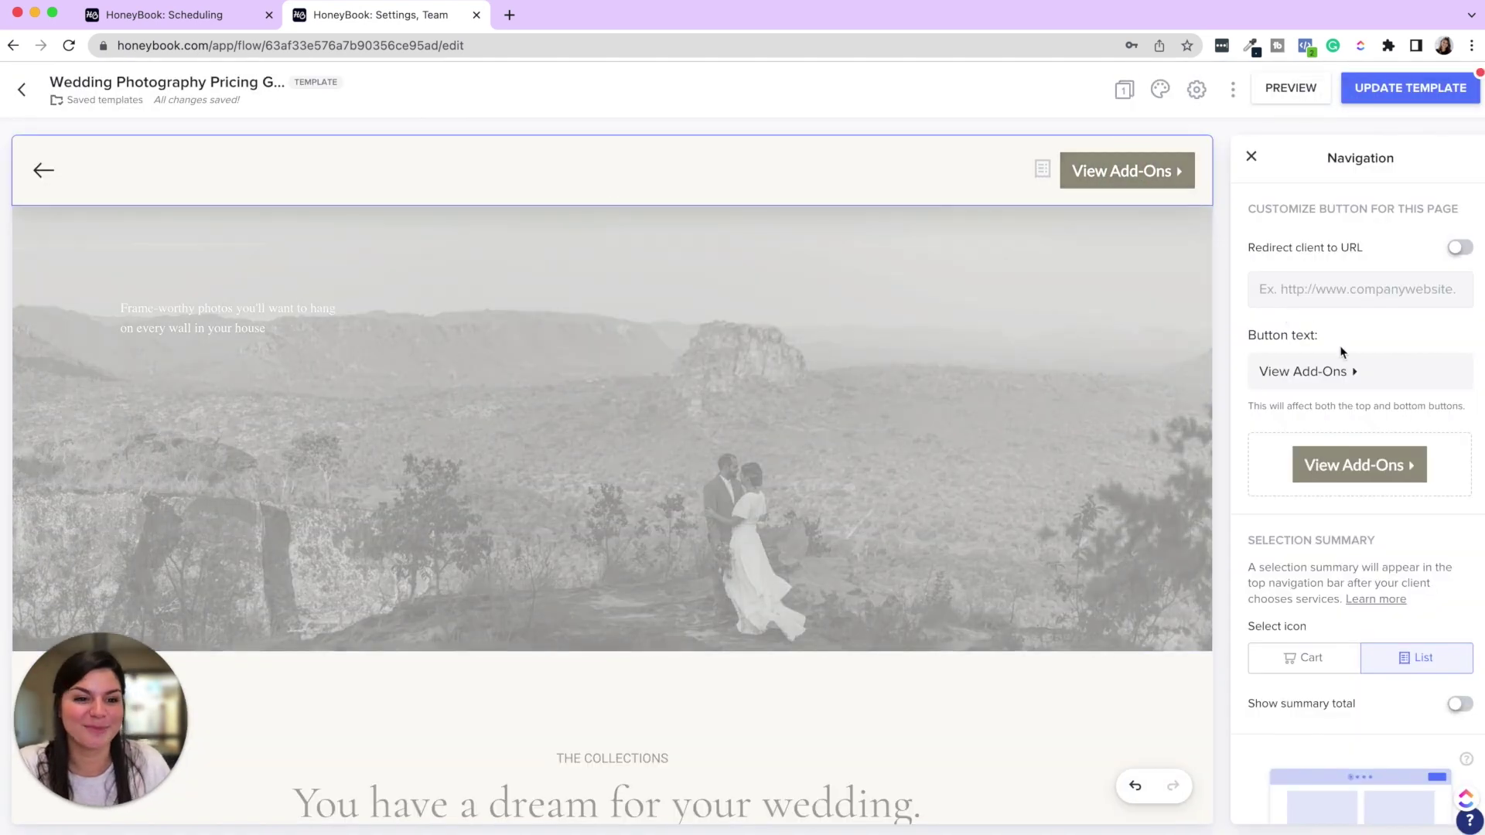
pyautogui.tripleClick(1335, 377)
pyautogui.write('Bo')
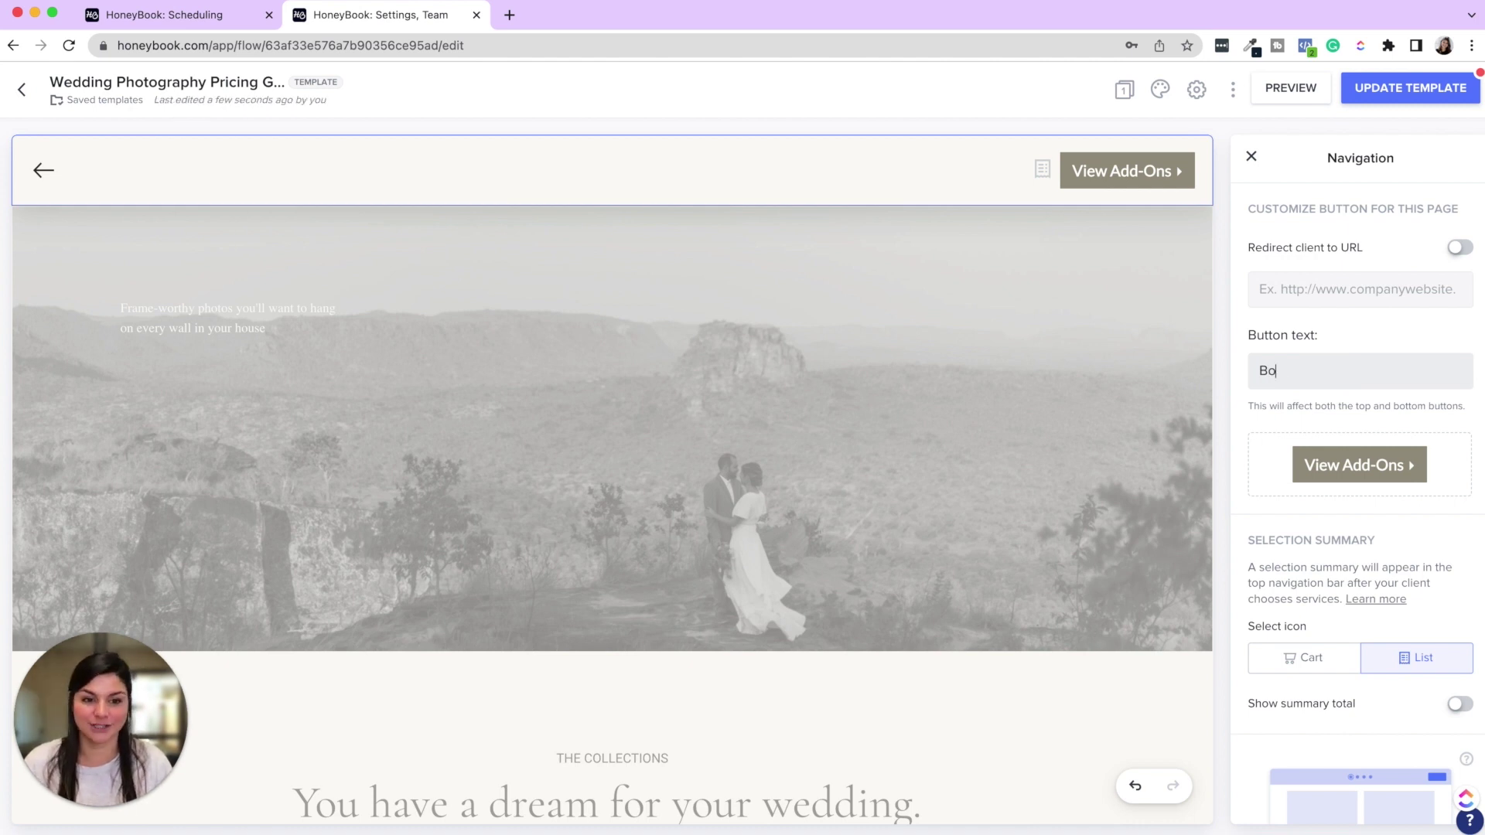
pyautogui.write('ok YouSelect Your Package')
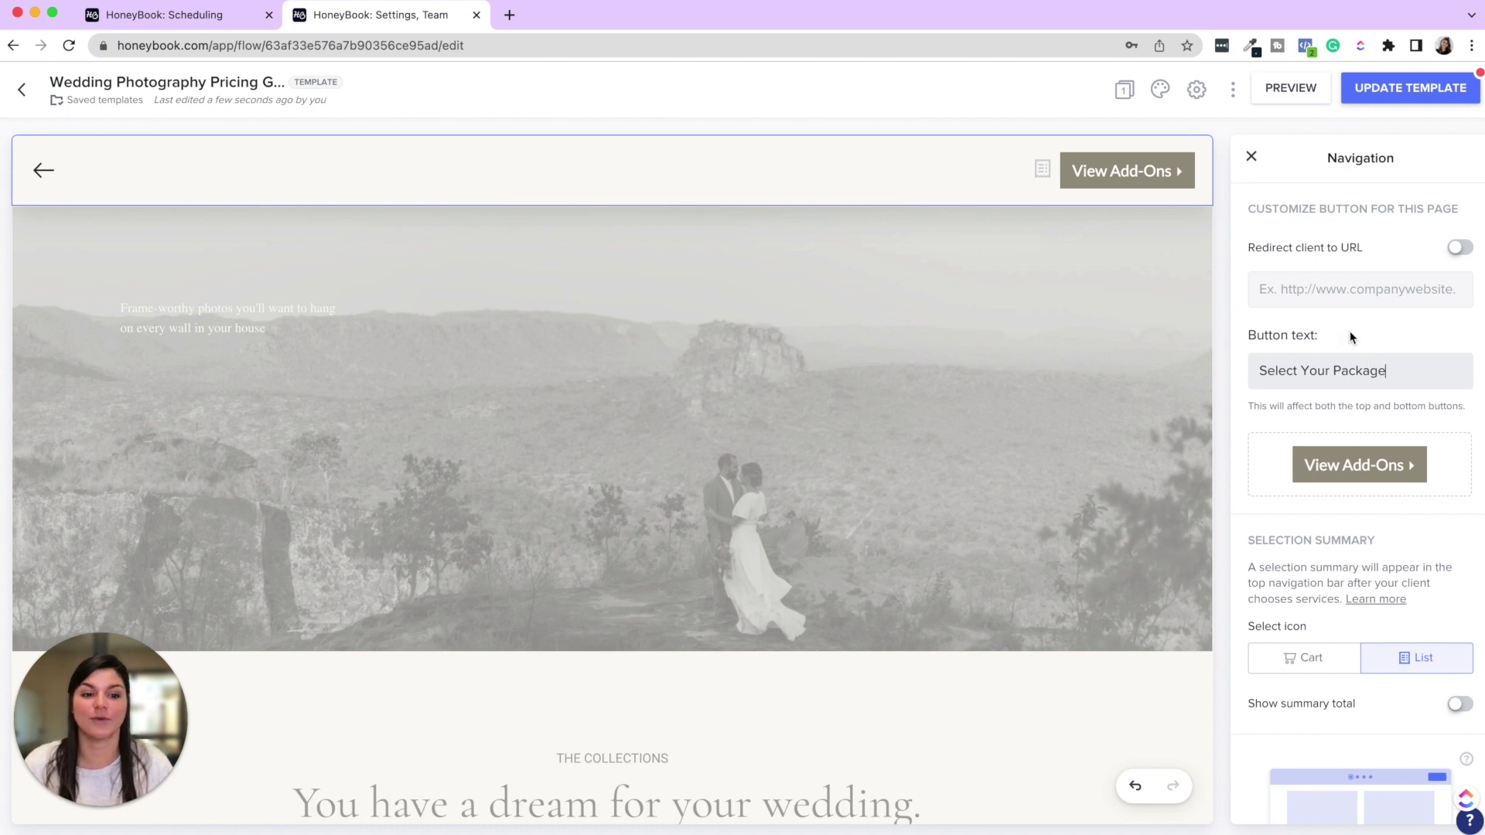
pyautogui.click(1350, 337)
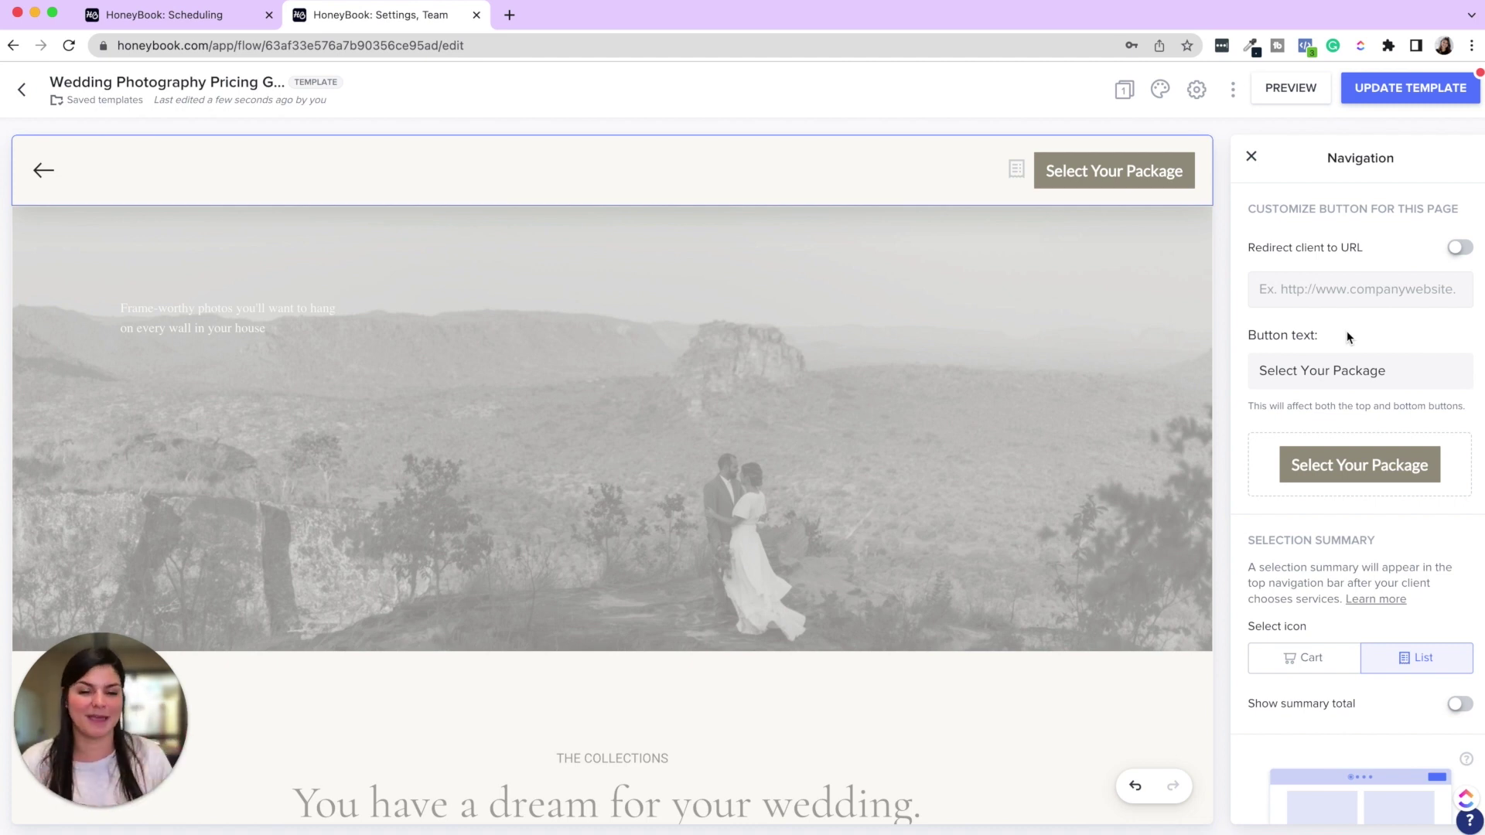
pyautogui.click(1251, 157)
# Show the service price on all collection items in the services block.
pyautogui.scroll(-15, 901, 647)
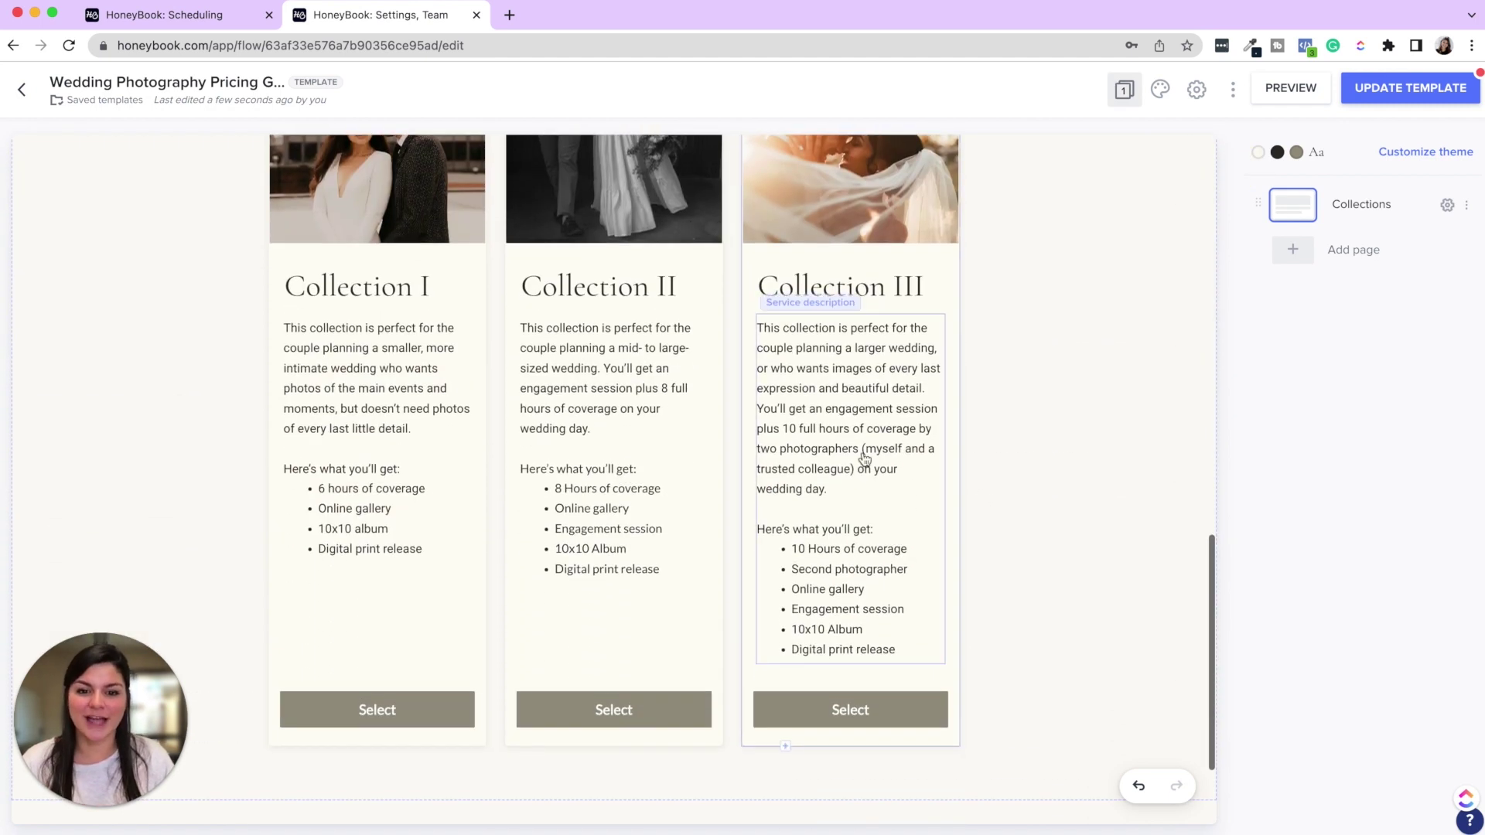
pyautogui.click(956, 401)
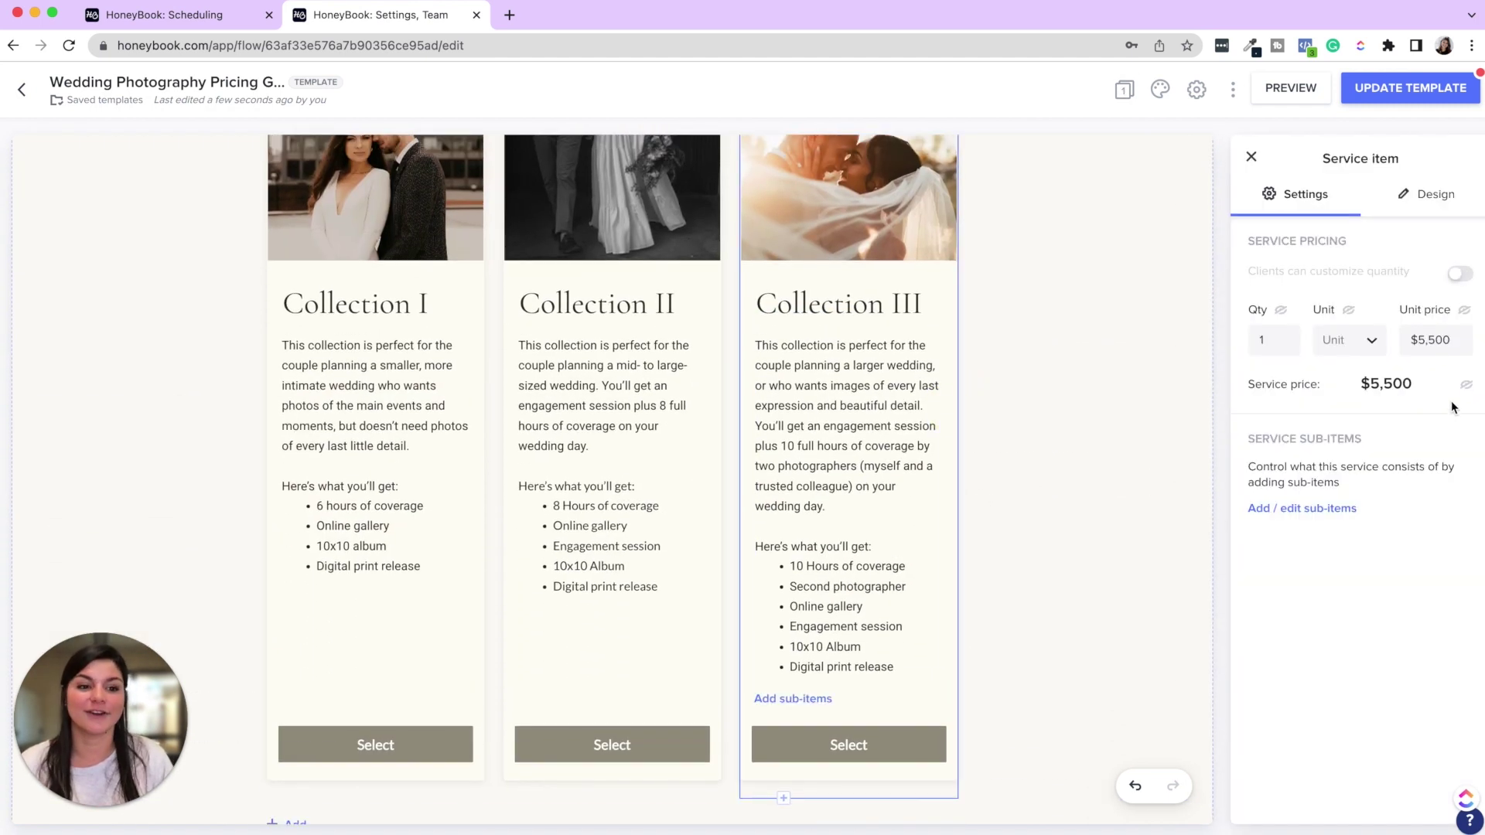
pyautogui.click(1439, 194)
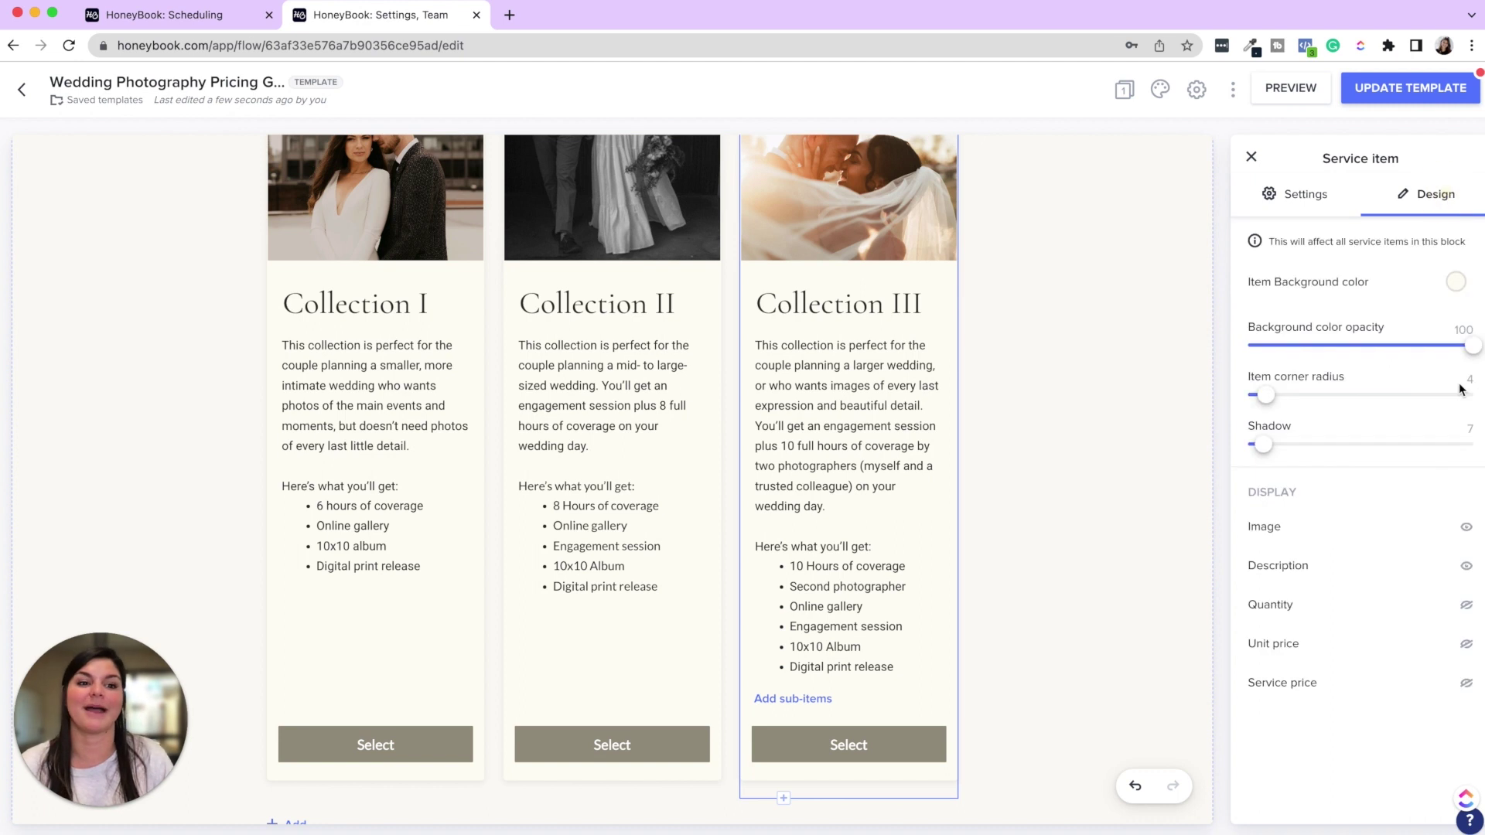
pyautogui.click(1466, 683)
pyautogui.click(1253, 160)
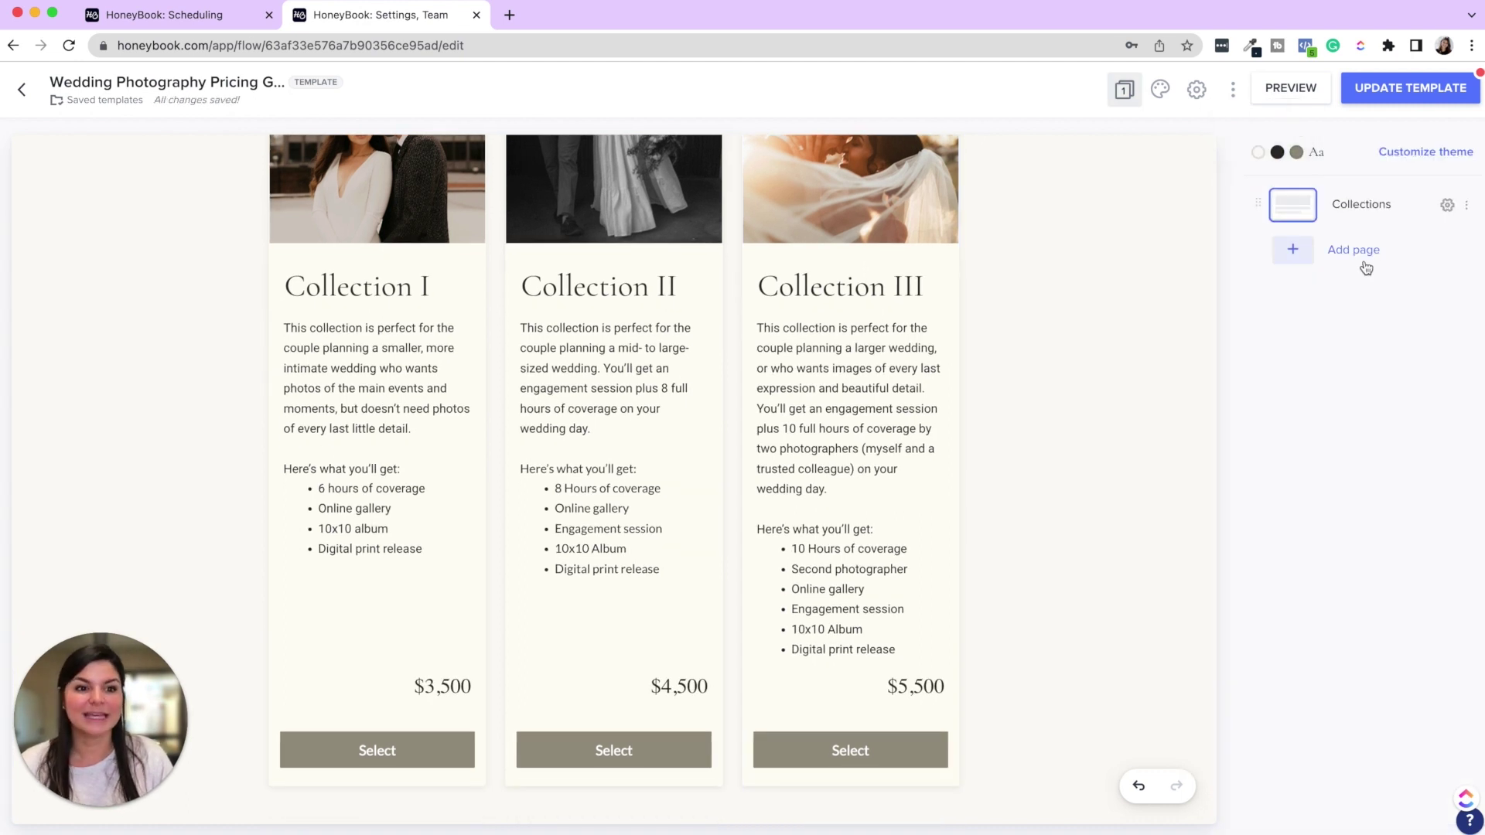
# Add a blank second page and insert a contract block started from blank.
pyautogui.click(1360, 249)
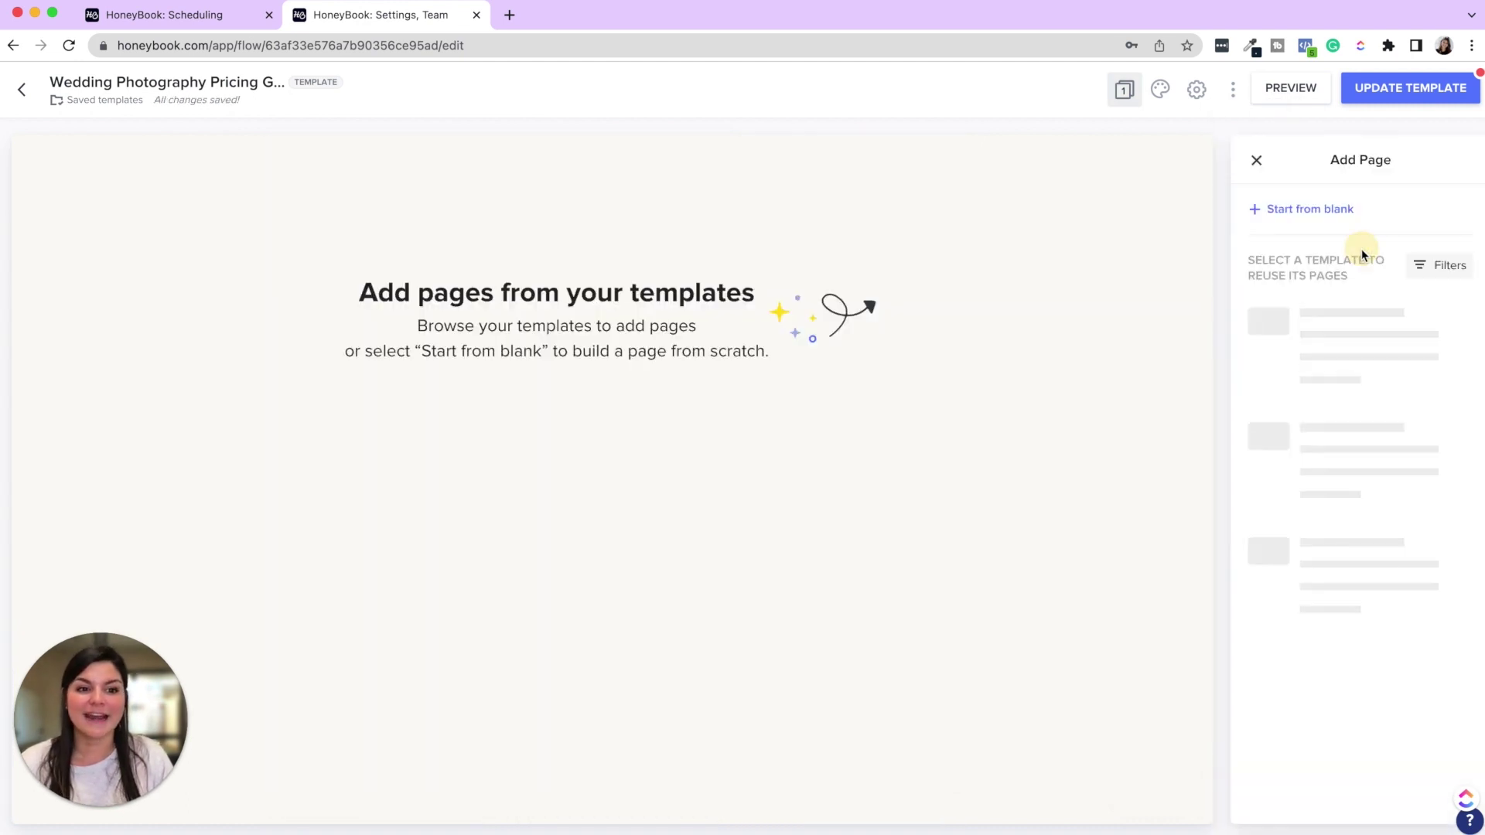
pyautogui.click(1307, 210)
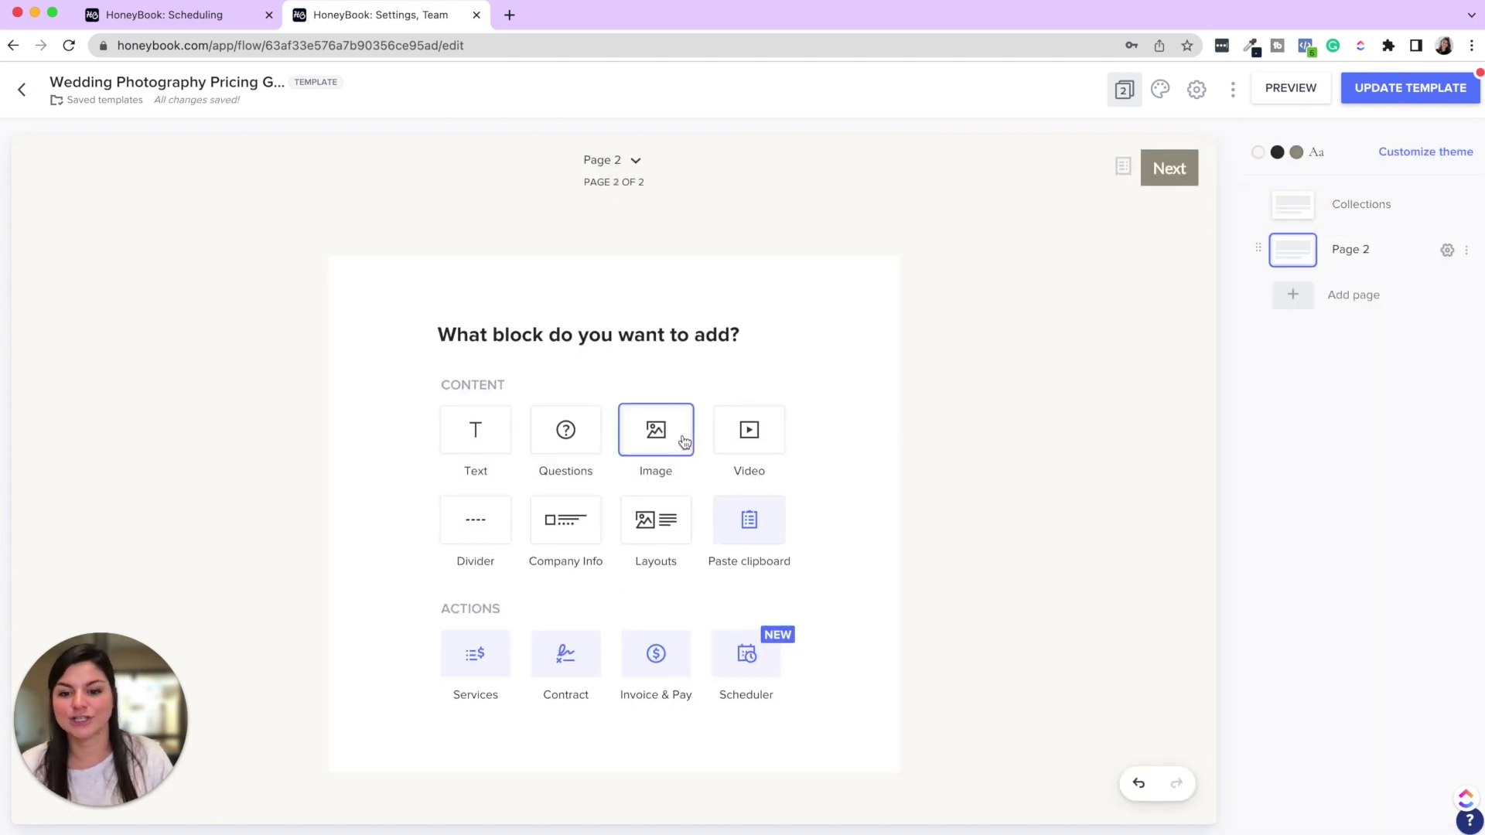
pyautogui.click(564, 663)
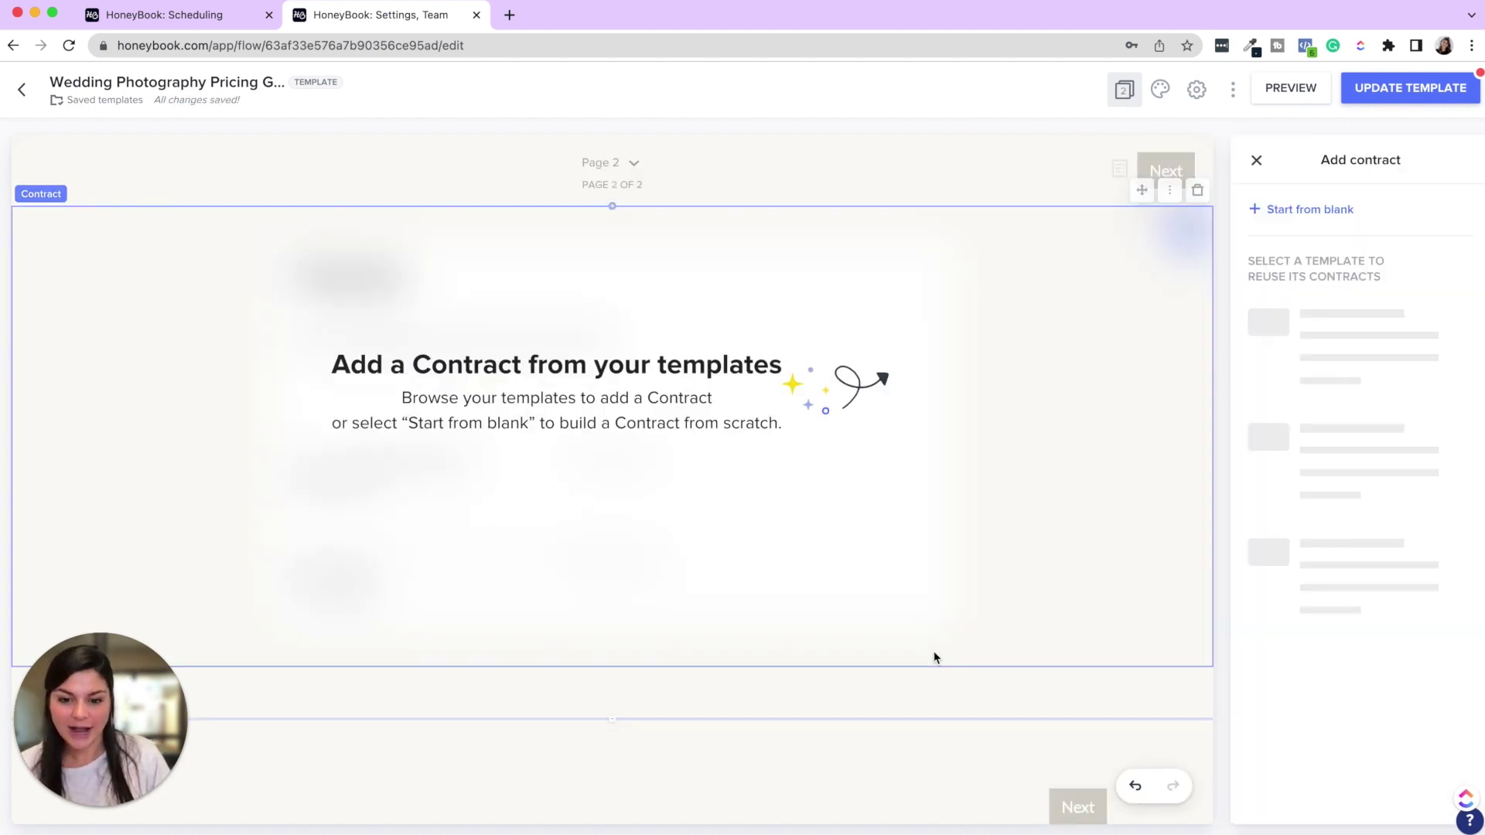
pyautogui.click(1317, 215)
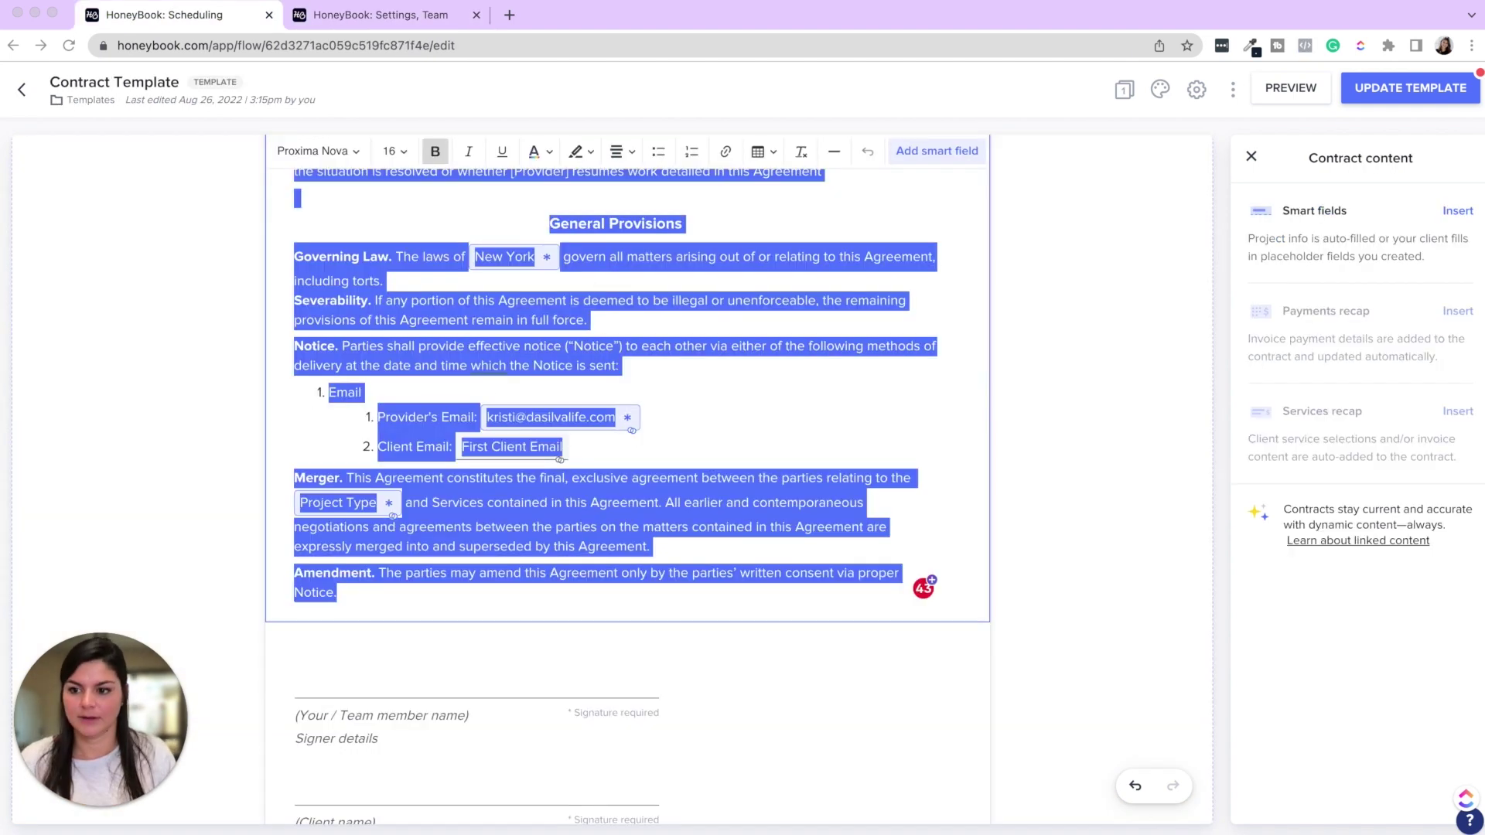
# Replace the new contract block's placeholder content with the agreement text copied from the Contract Template.
pyautogui.scroll(10, 619, 464)
pyautogui.click(390, 15)
pyautogui.click(530, 309)
pyautogui.click(393, 342)
pyautogui.moveTo(355, 338); pyautogui.dragTo(271, 305)
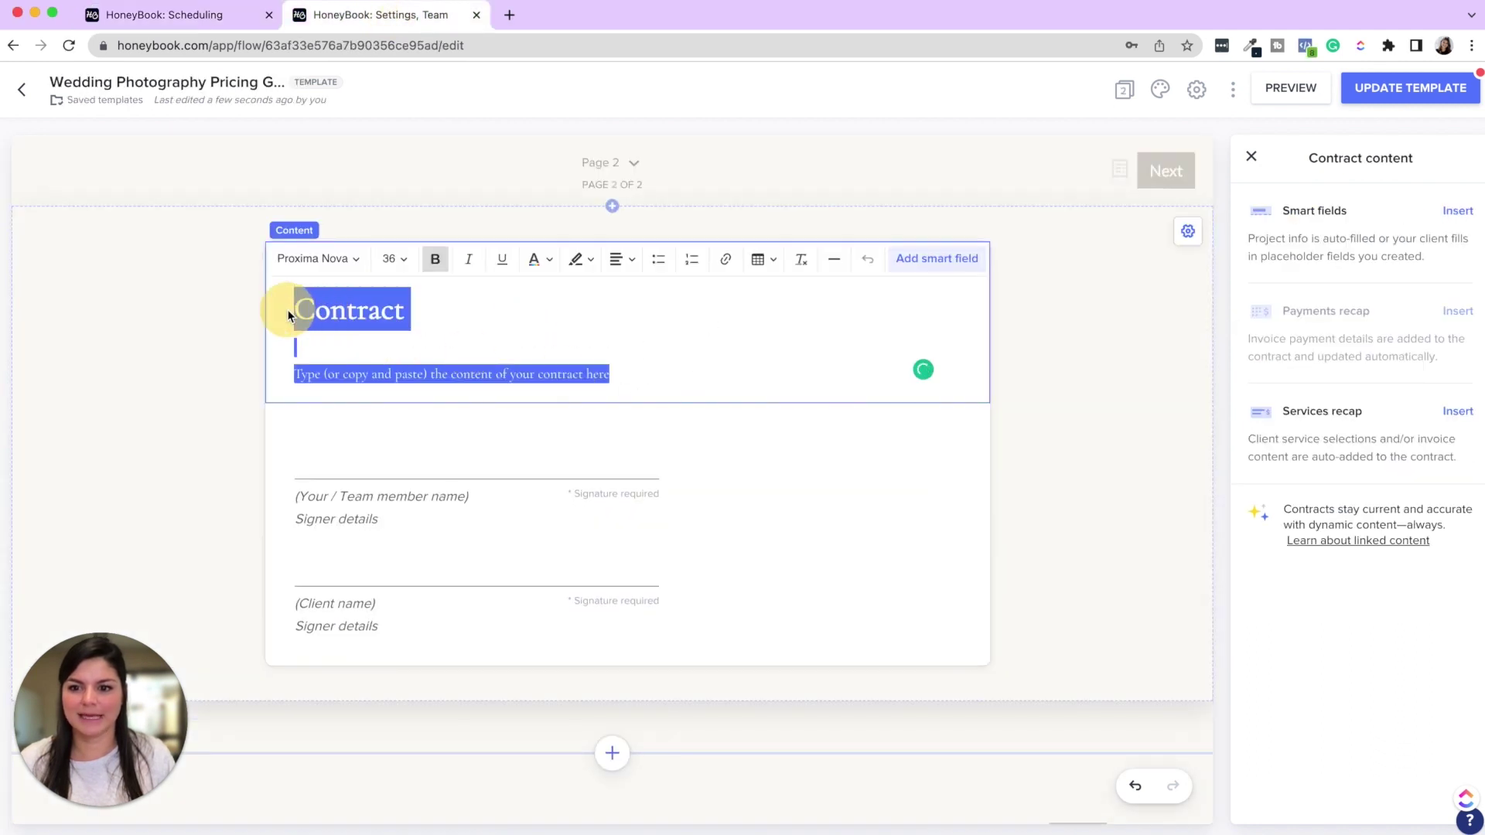
pyautogui.press('super+v')
pyautogui.scroll(20, 509, 317)
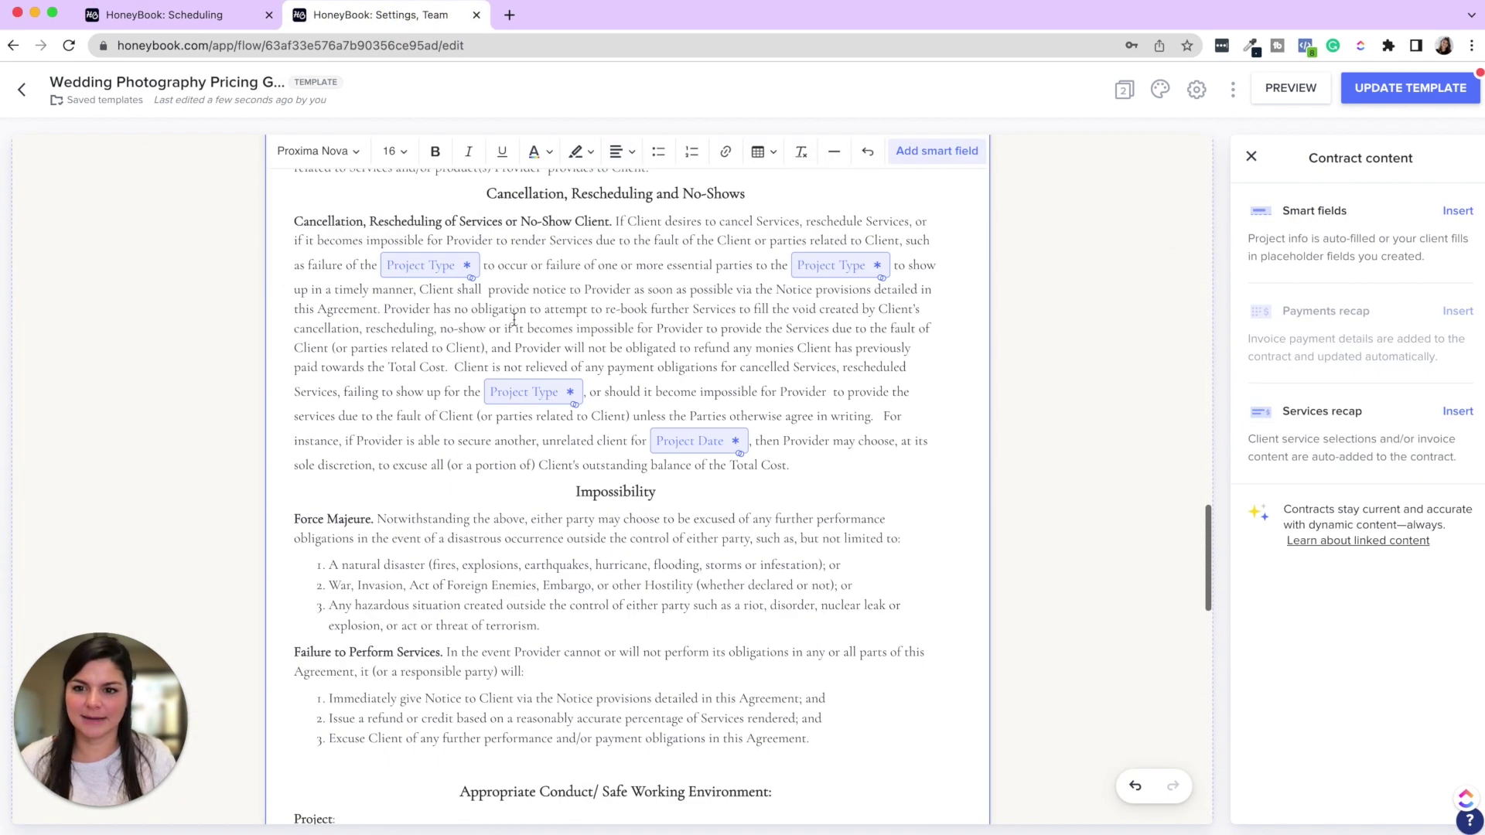
pyautogui.click(1251, 156)
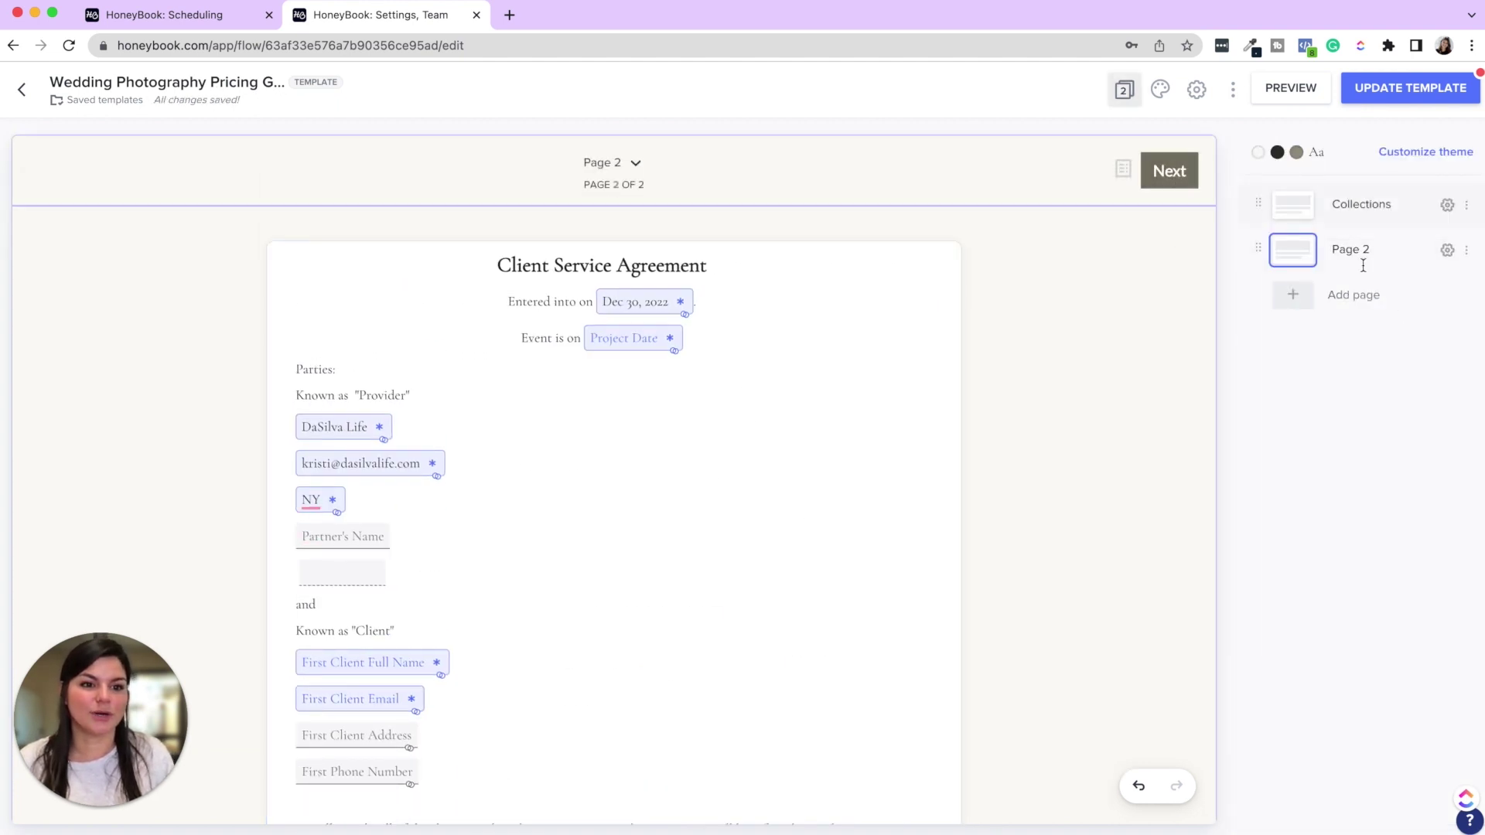
# Rename the second page "Contract" and add a third page started from blank.
pyautogui.click(1372, 242)
pyautogui.write('Contract')
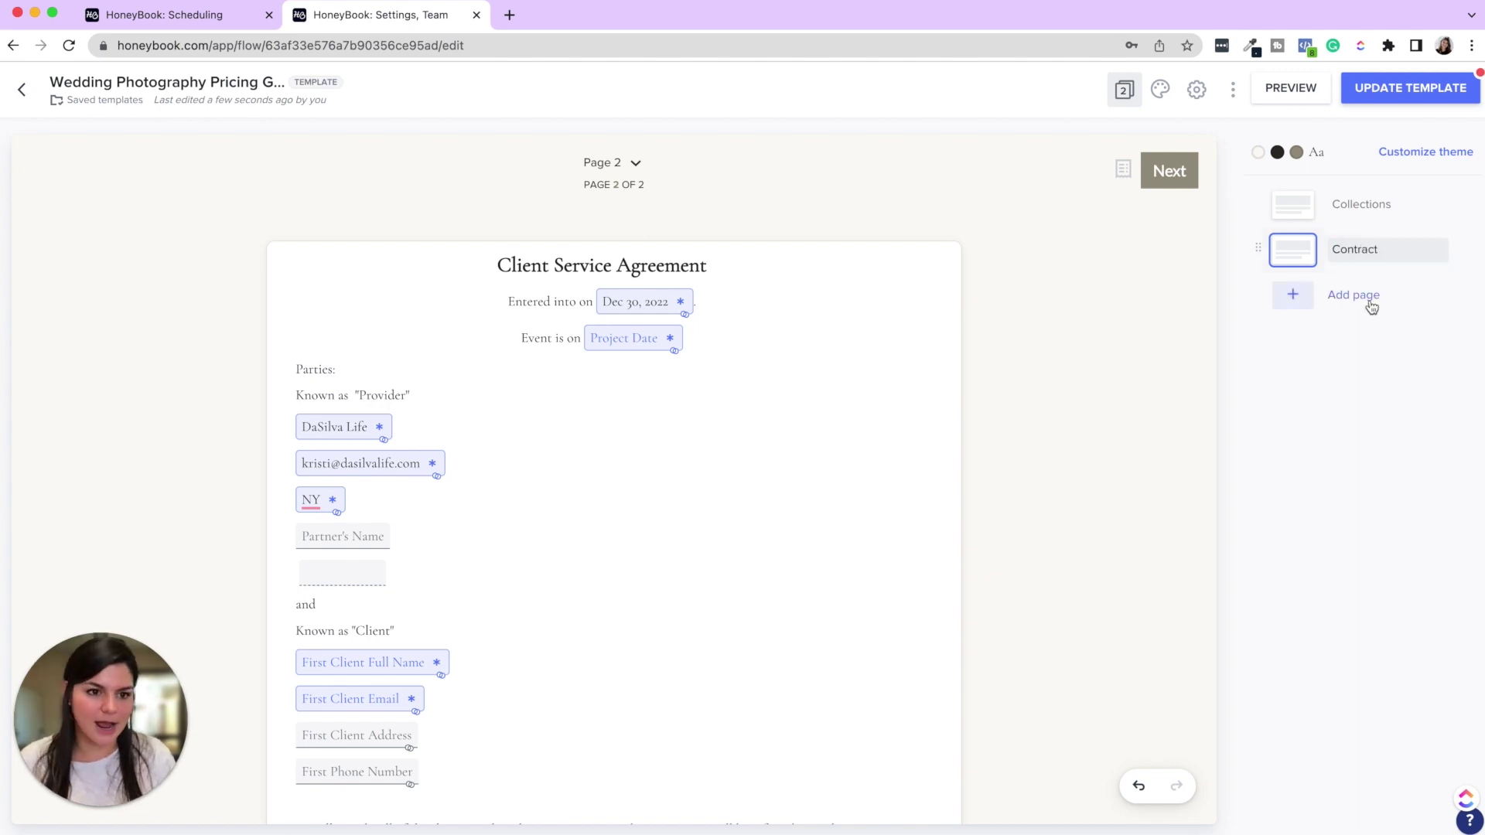
pyautogui.click(1369, 300)
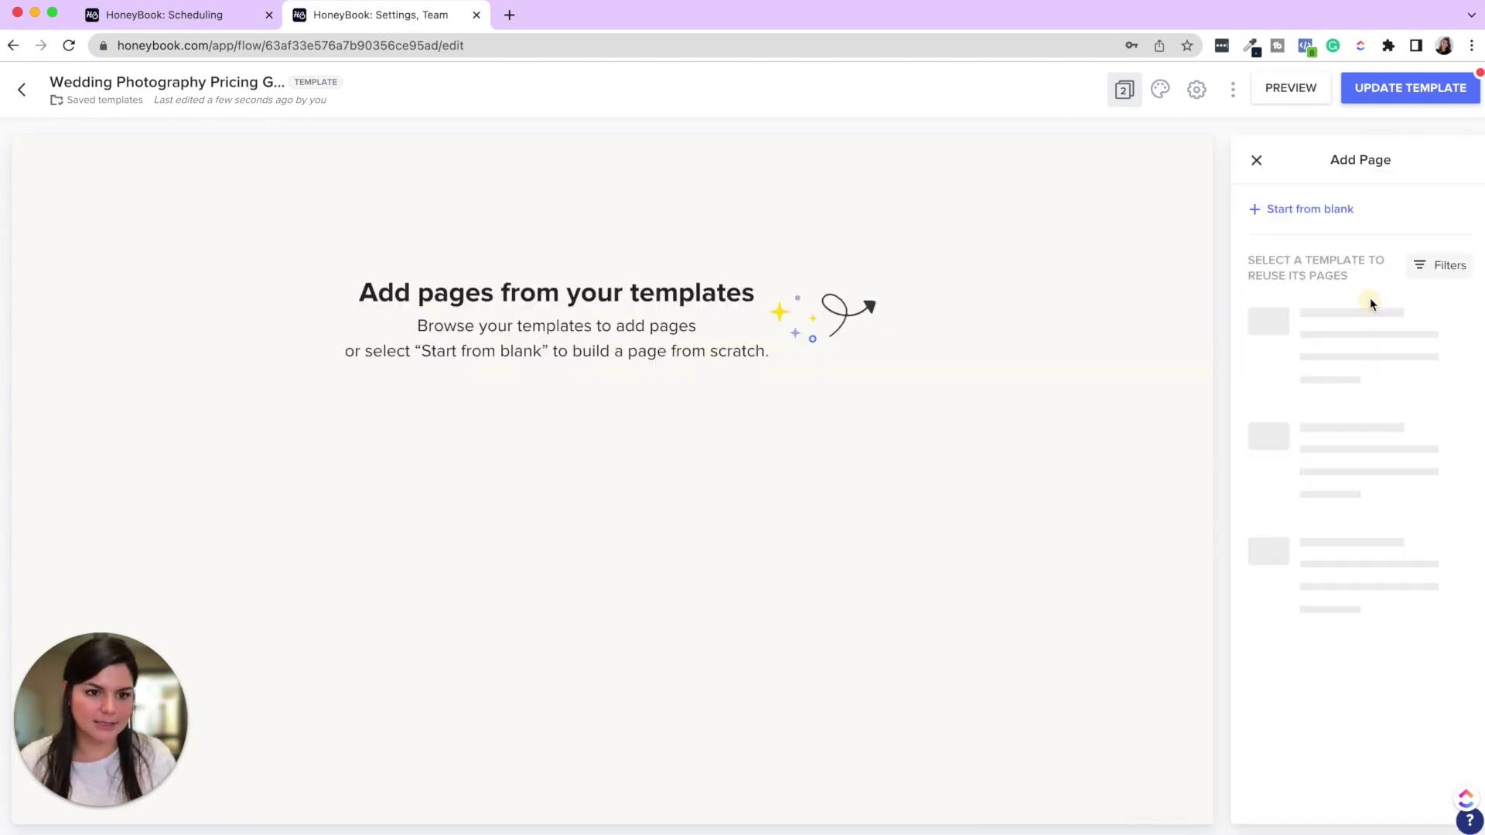
pyautogui.click(1323, 213)
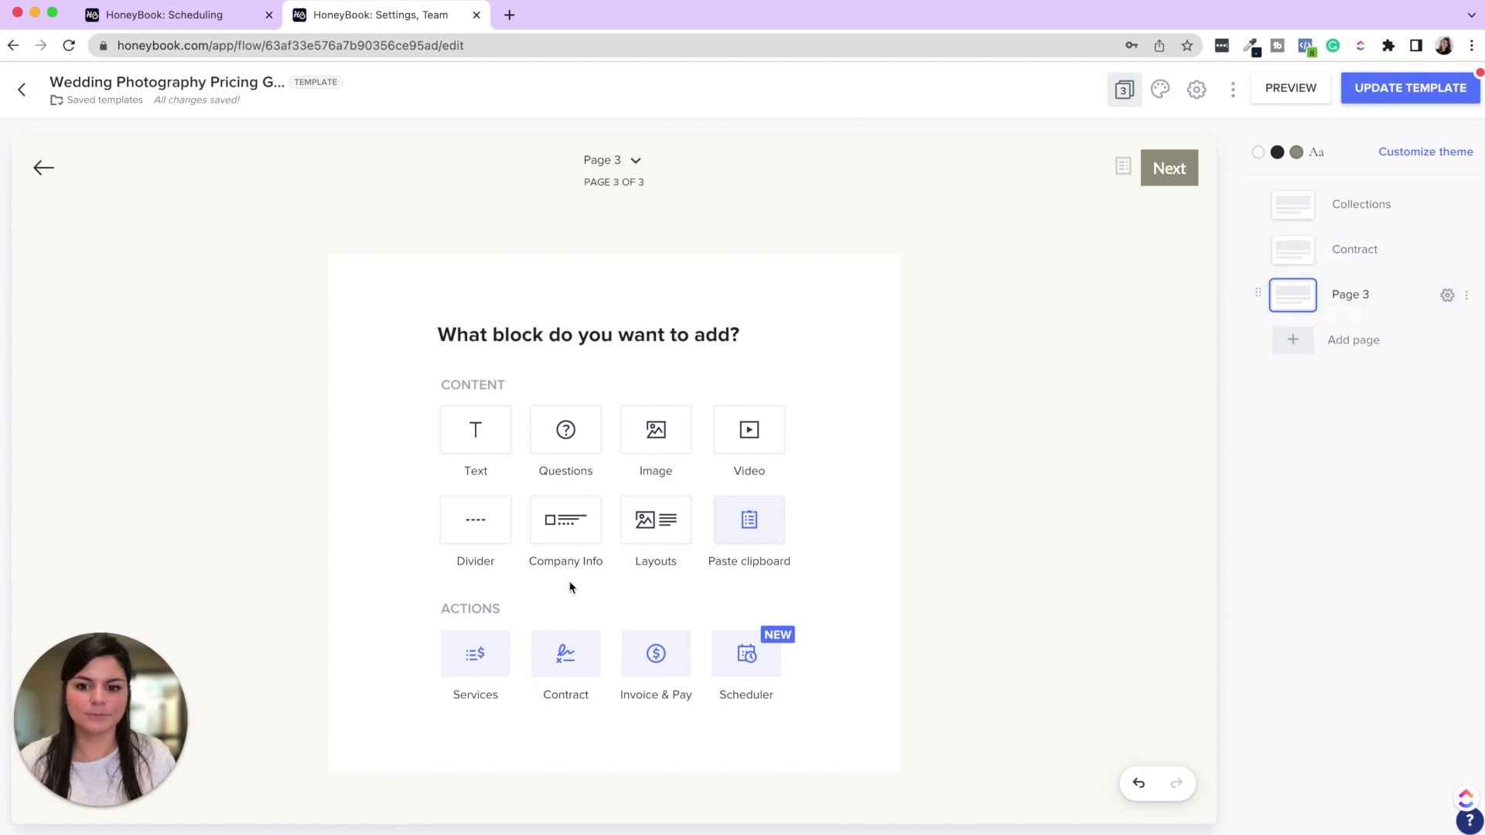
# Insert an Invoice & Pay block on the new page as a standard invoice started from blank.
pyautogui.click(660, 668)
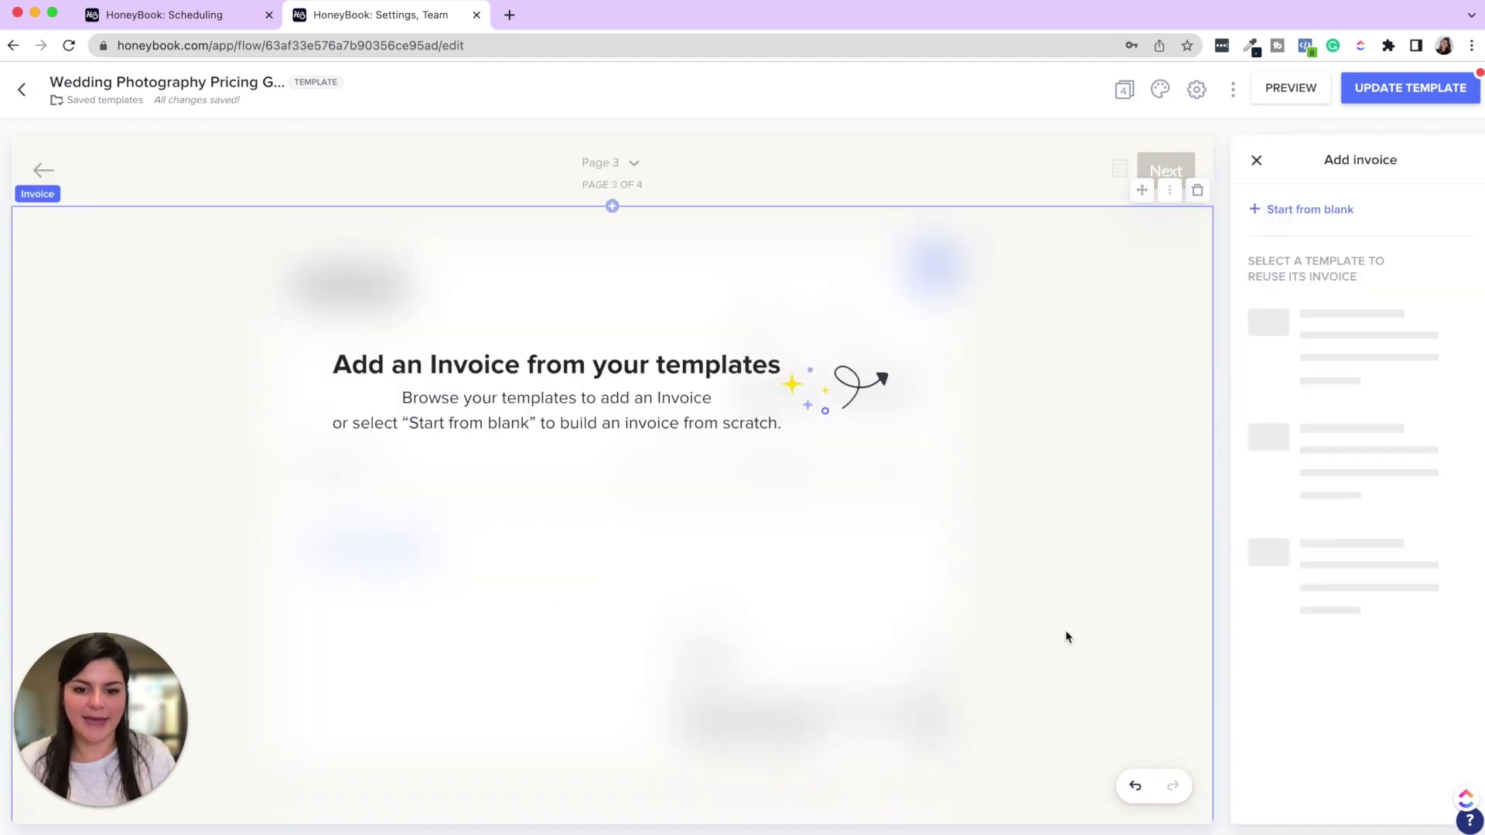
pyautogui.click(1286, 211)
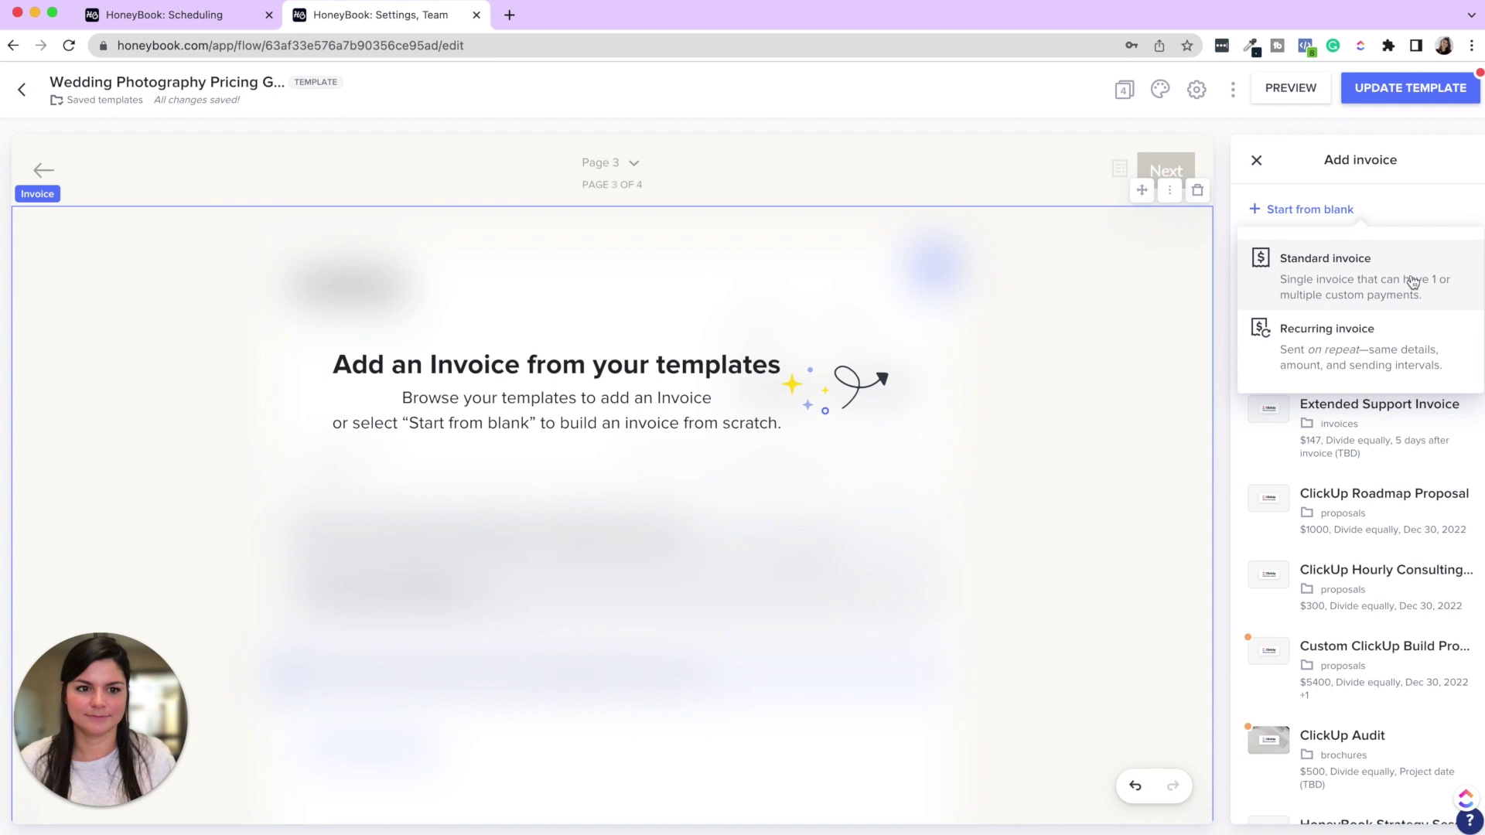
pyautogui.click(1413, 272)
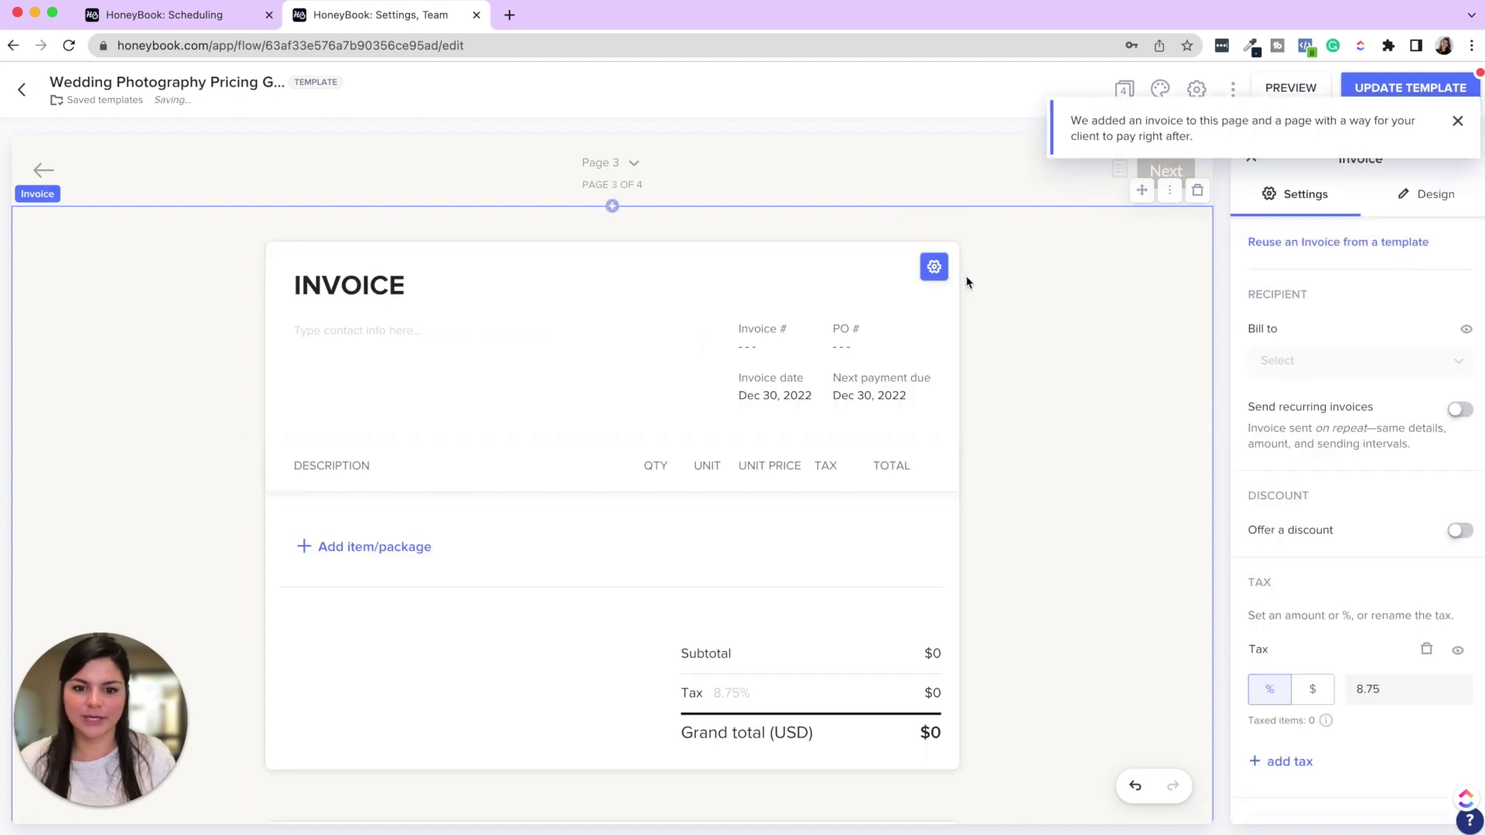
# Set the second payment's due date in the payment schedule to the smart date 1 month after project date.
pyautogui.scroll(-5, 832, 501)
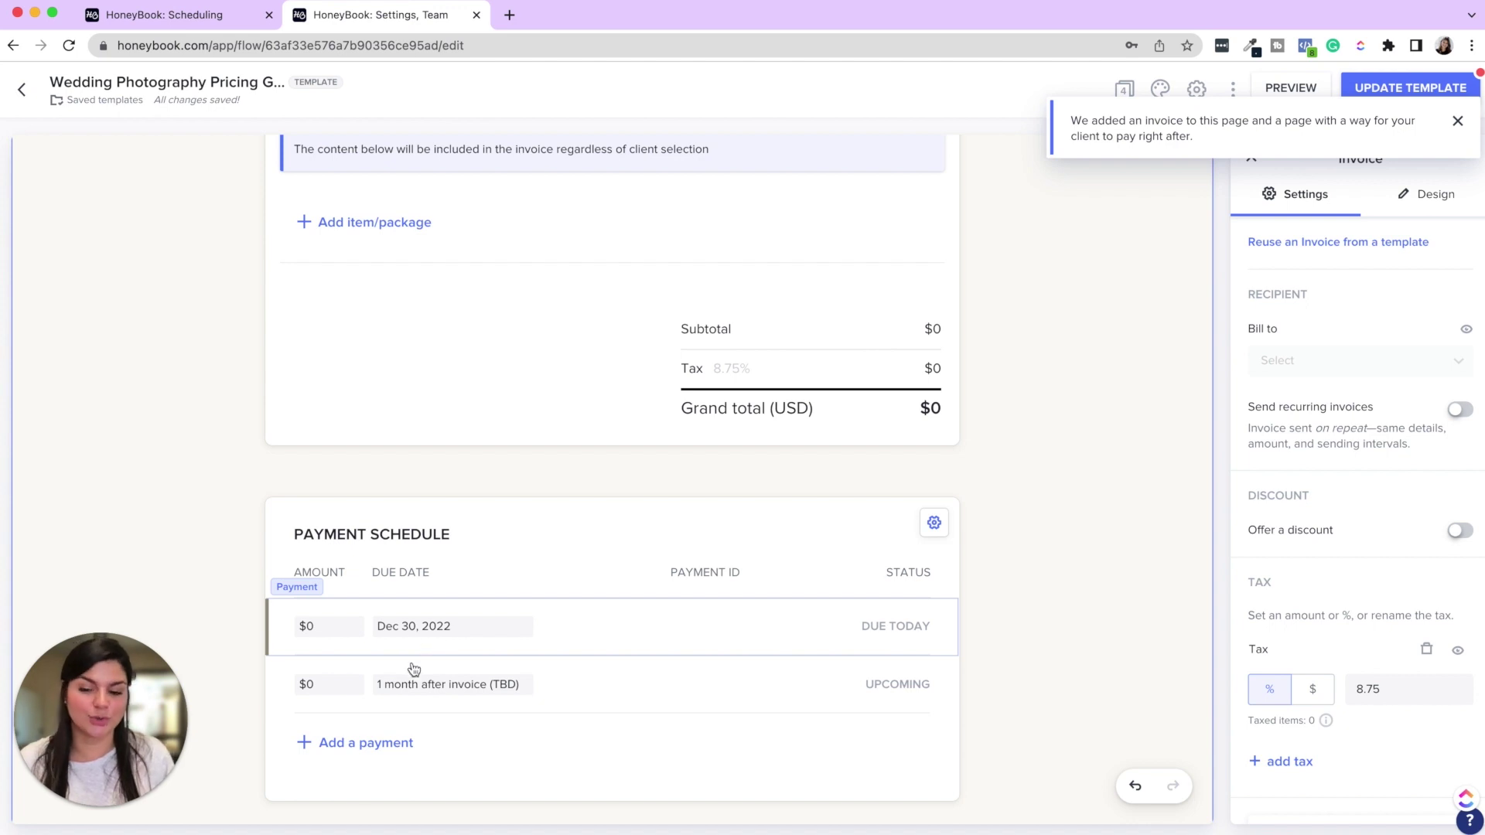
pyautogui.click(422, 686)
pyautogui.click(422, 687)
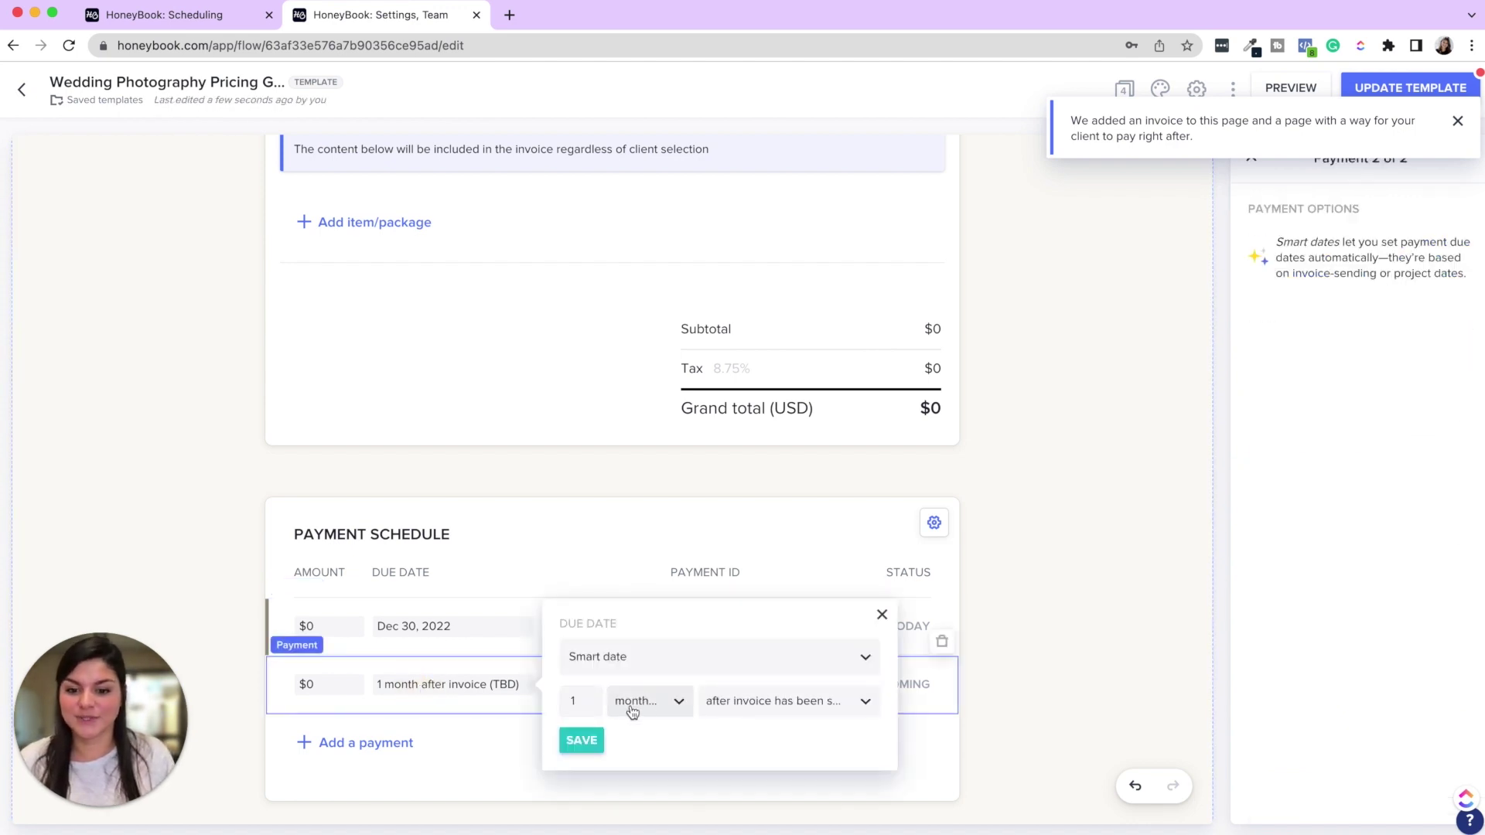
pyautogui.click(773, 720)
pyautogui.click(772, 775)
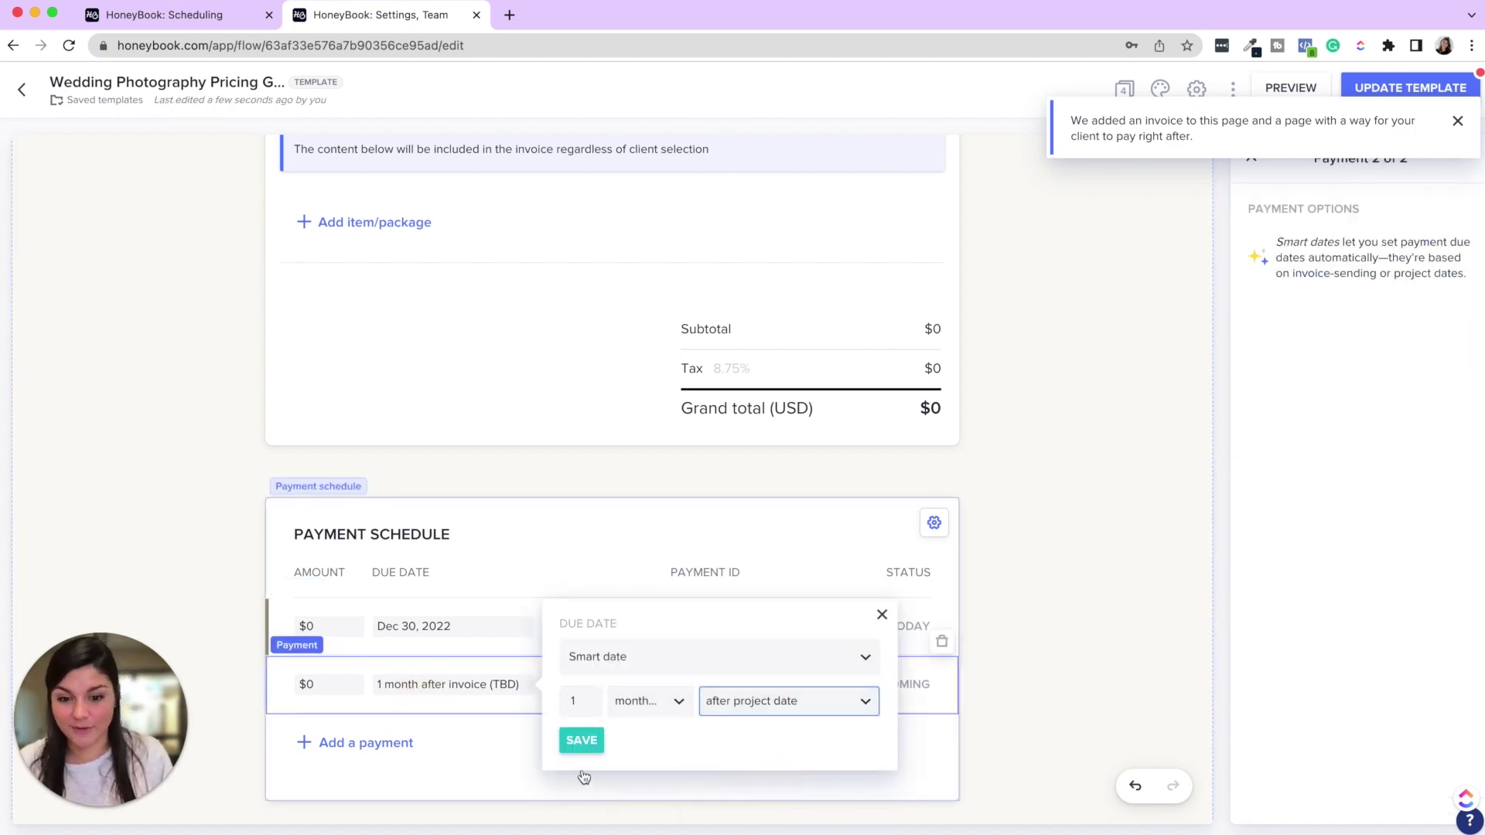
pyautogui.click(580, 741)
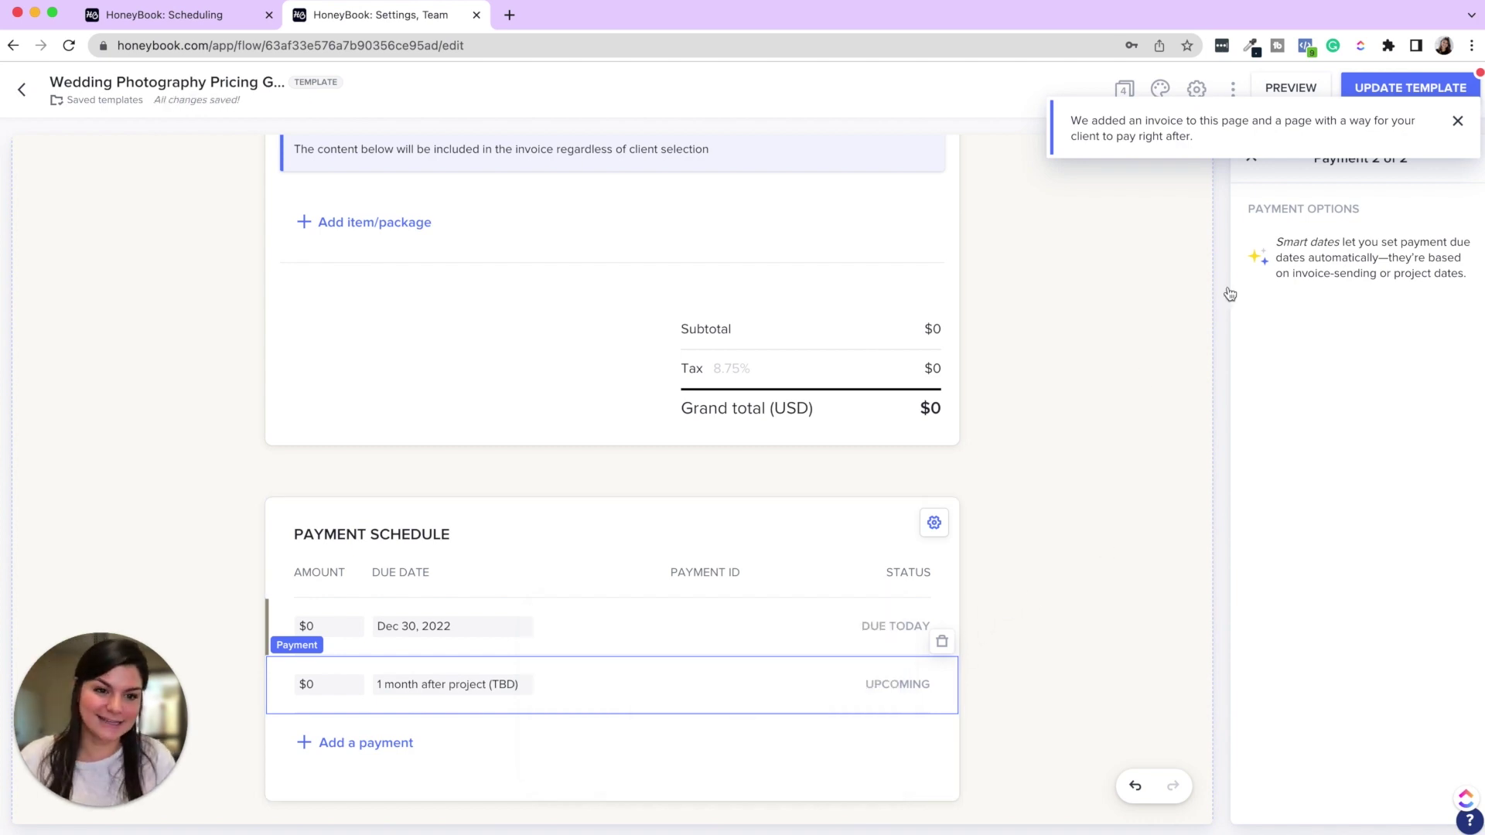
pyautogui.click(1457, 122)
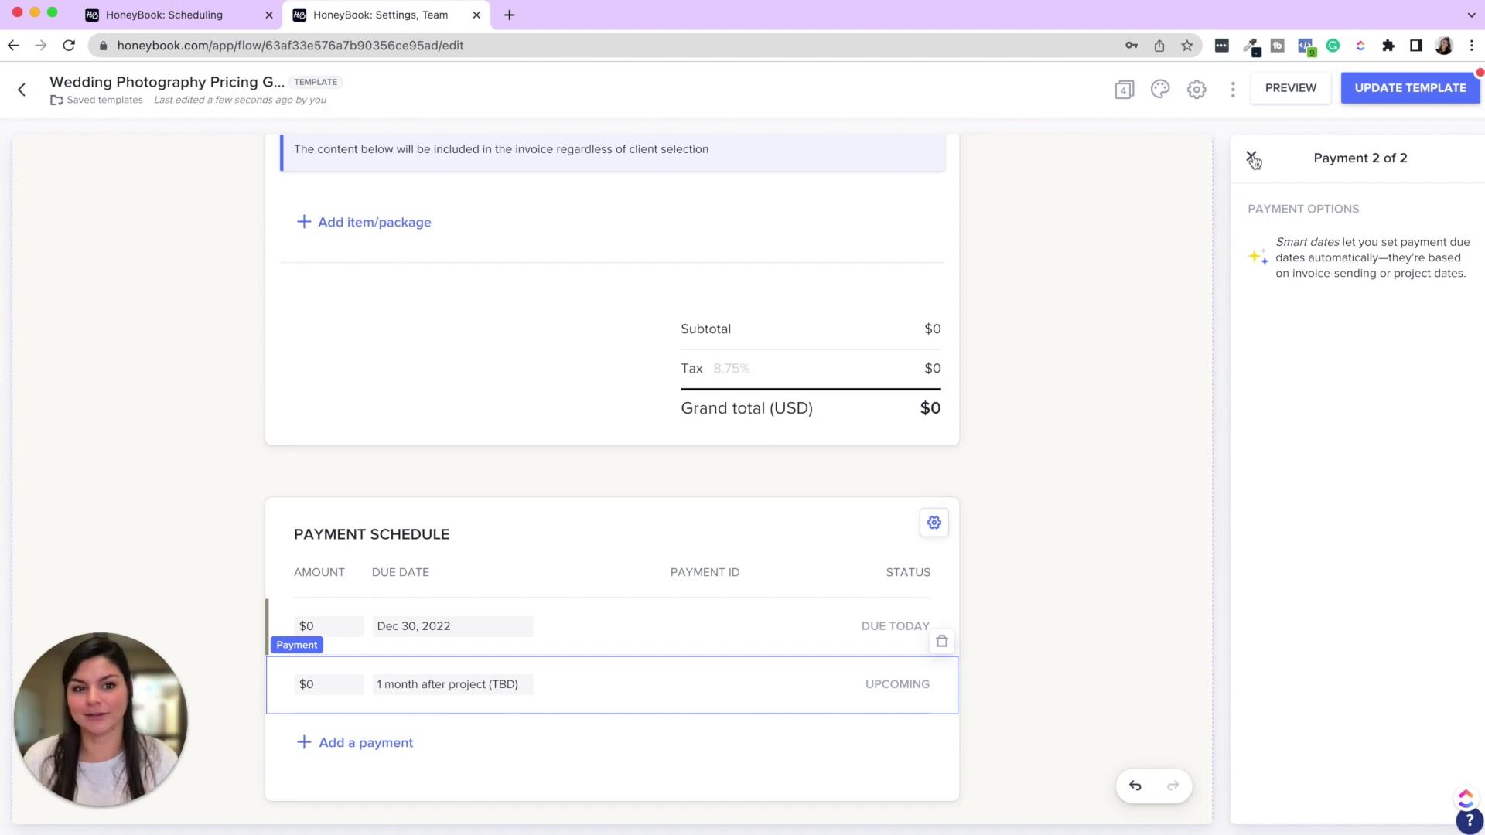
# Rename the third page "Invoice".
pyautogui.click(1251, 156)
pyautogui.tripleClick(1390, 302)
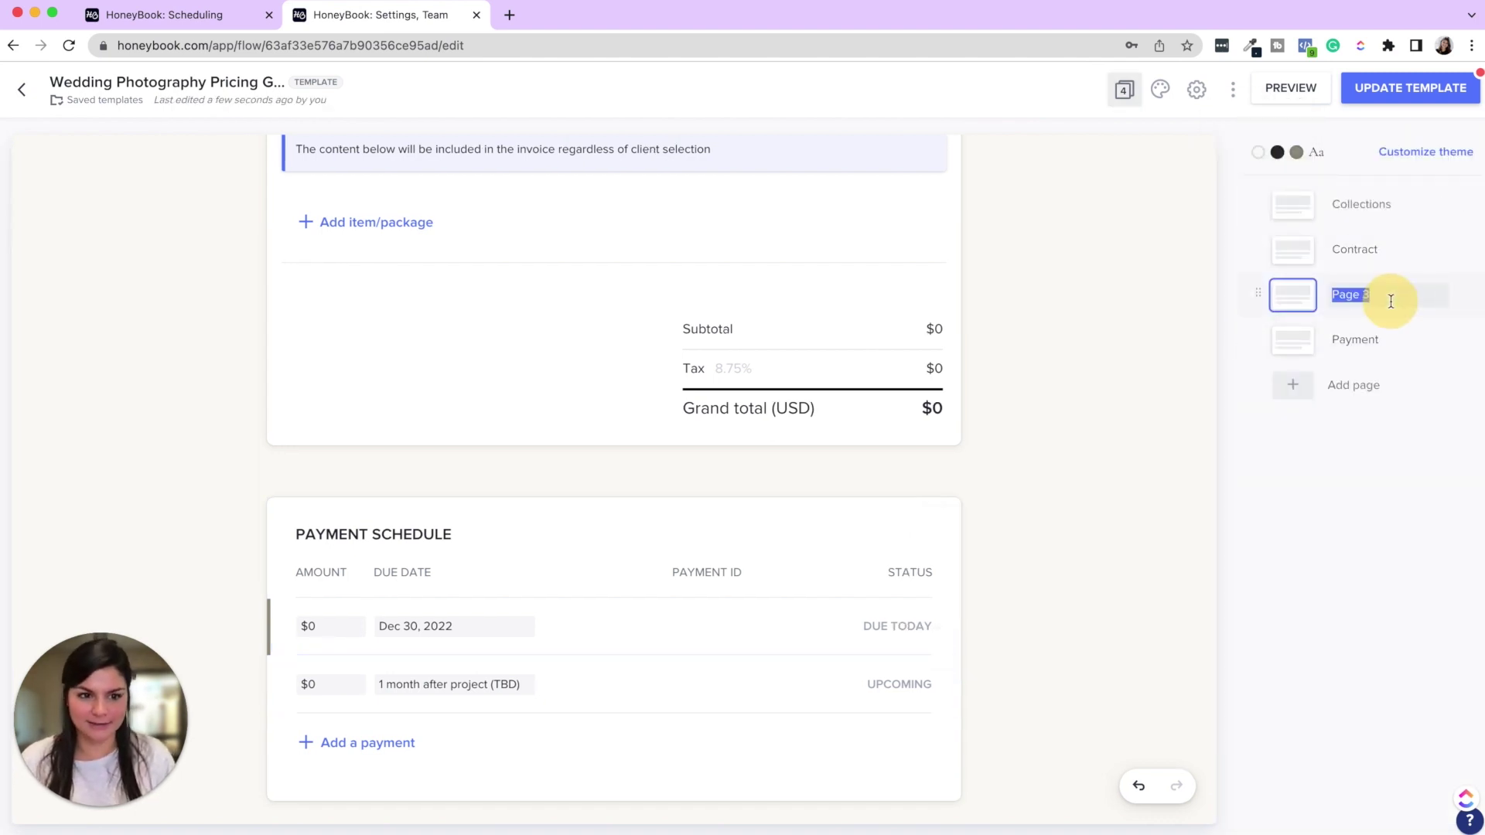
pyautogui.write('Invoice')
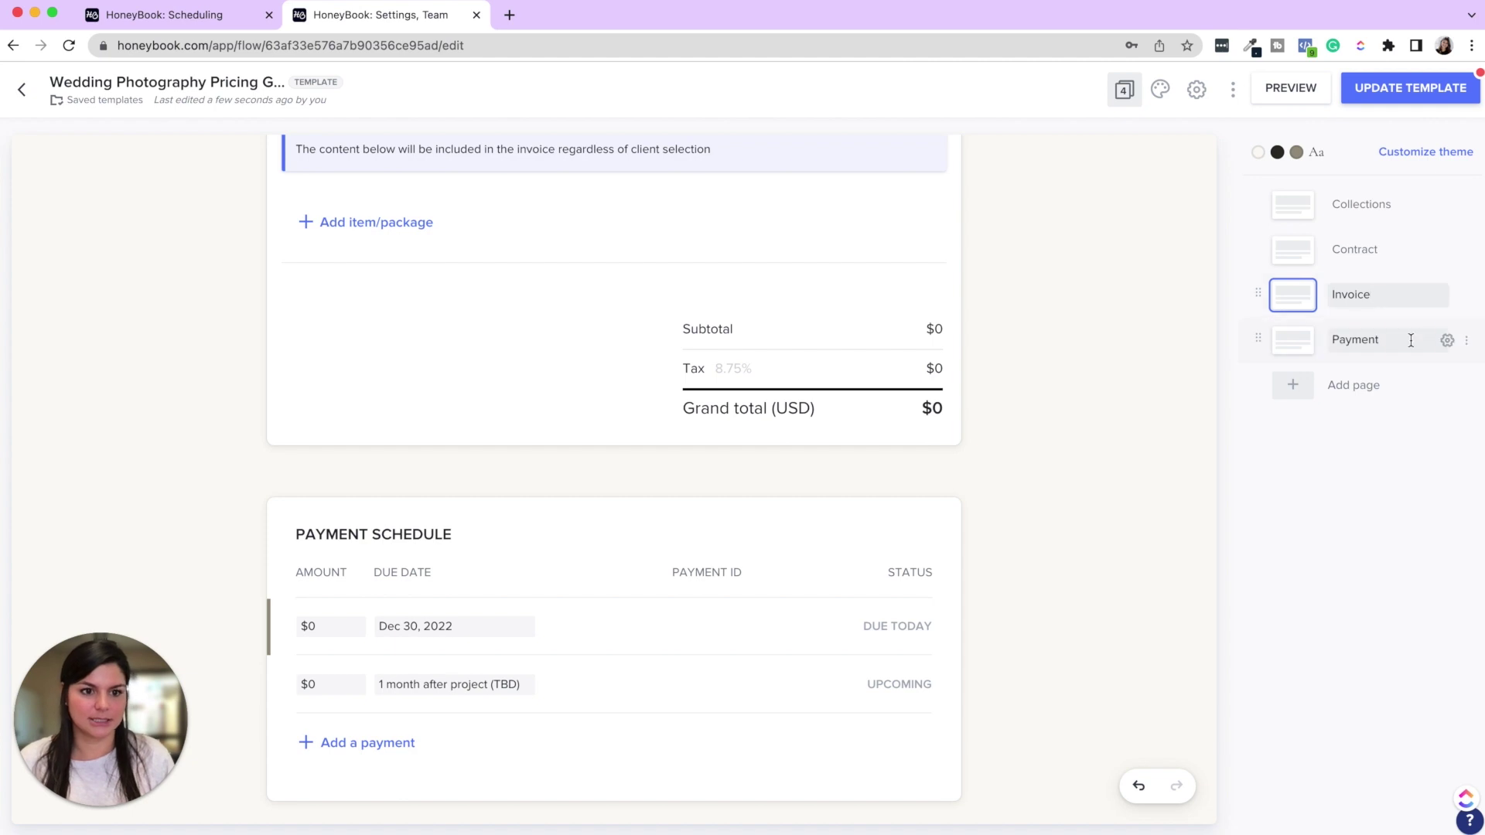
pyautogui.click(1410, 338)
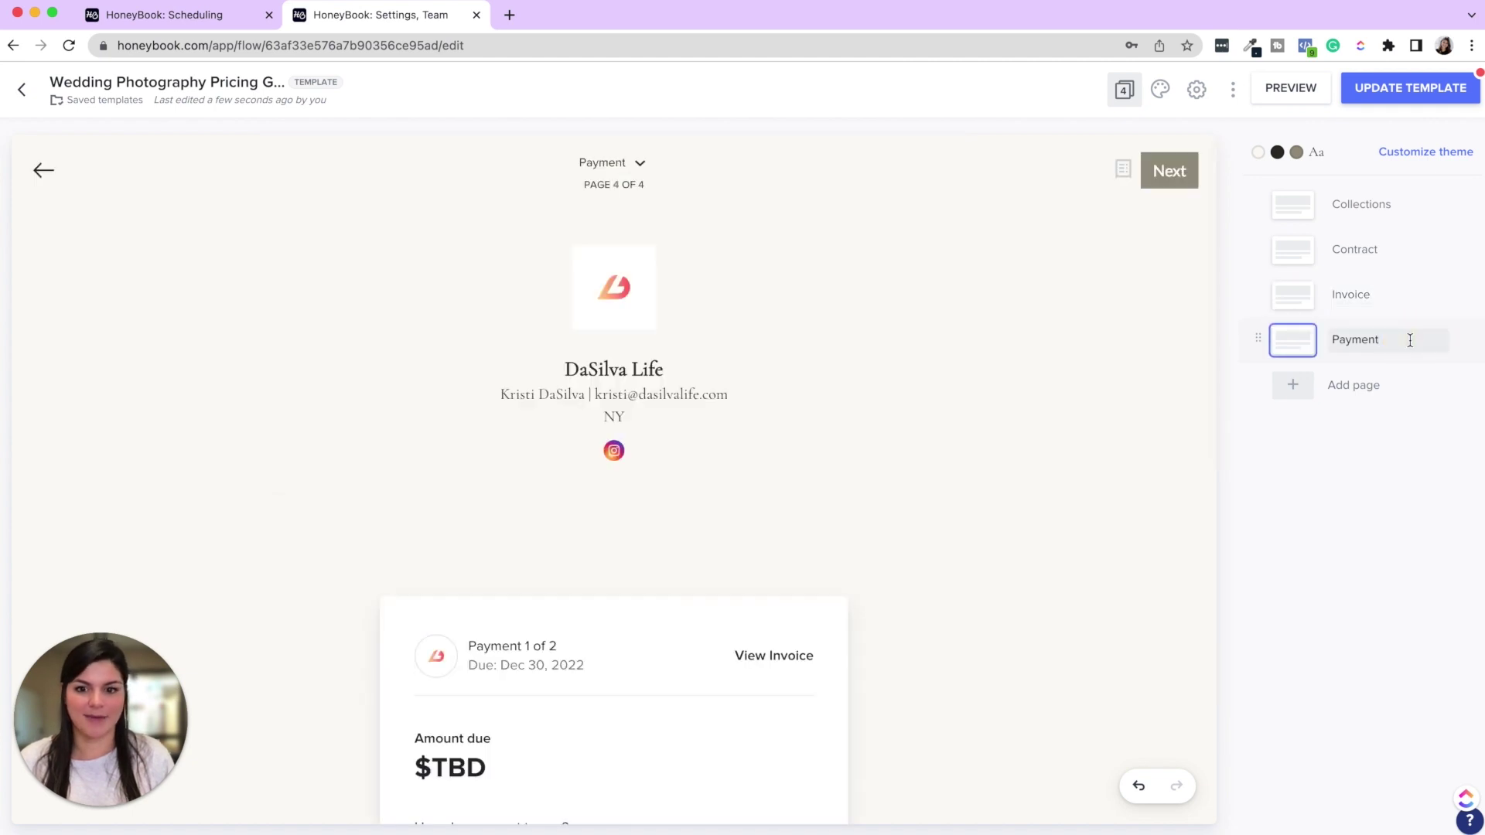
pyautogui.click(1375, 202)
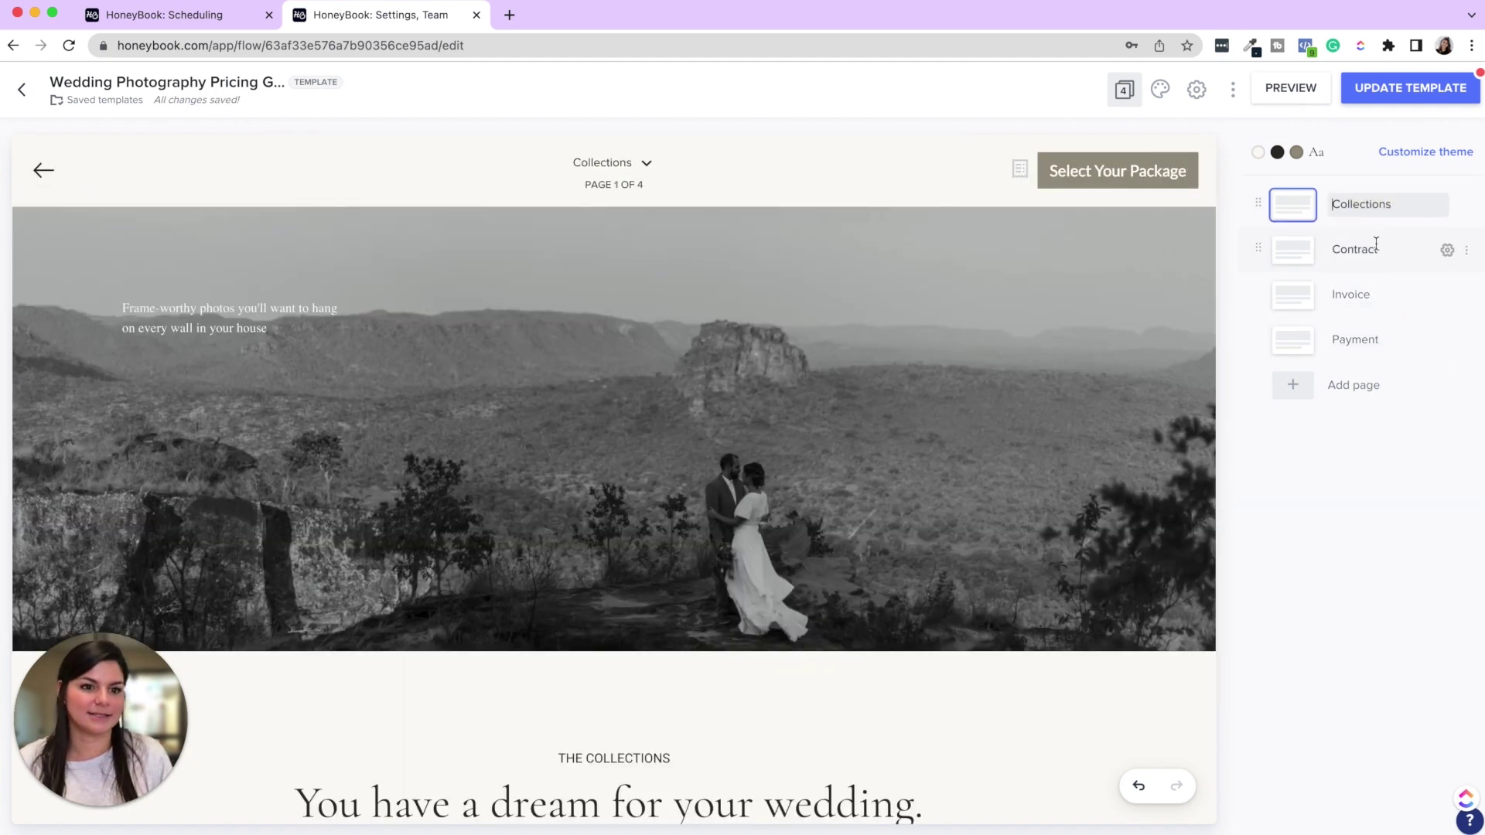
pyautogui.click(1368, 245)
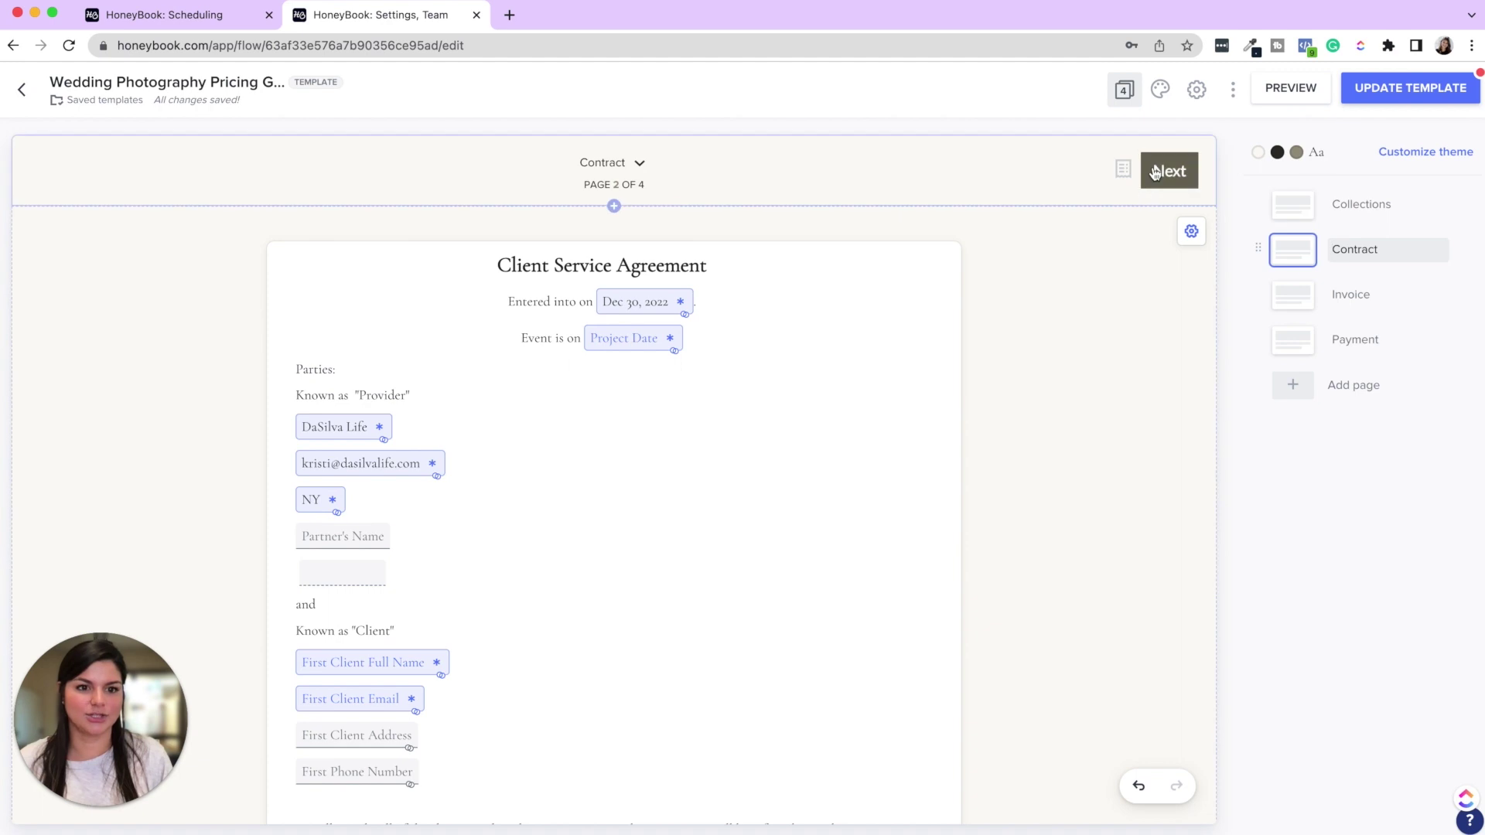
pyautogui.click(1352, 294)
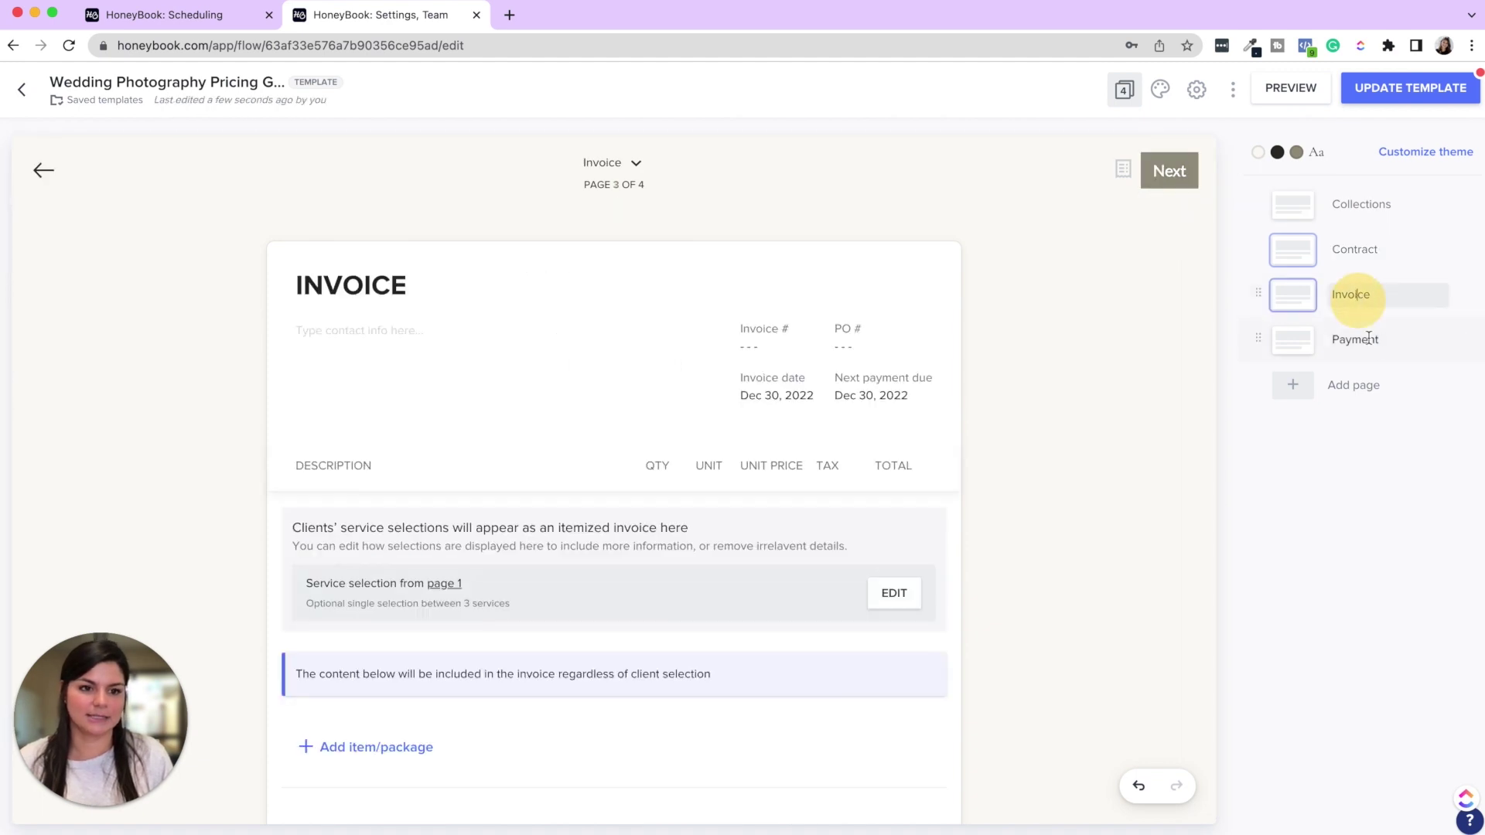
pyautogui.click(1359, 338)
# Change the Collections page's navigation button text to "Next - Contract".
pyautogui.click(1346, 209)
pyautogui.click(1144, 193)
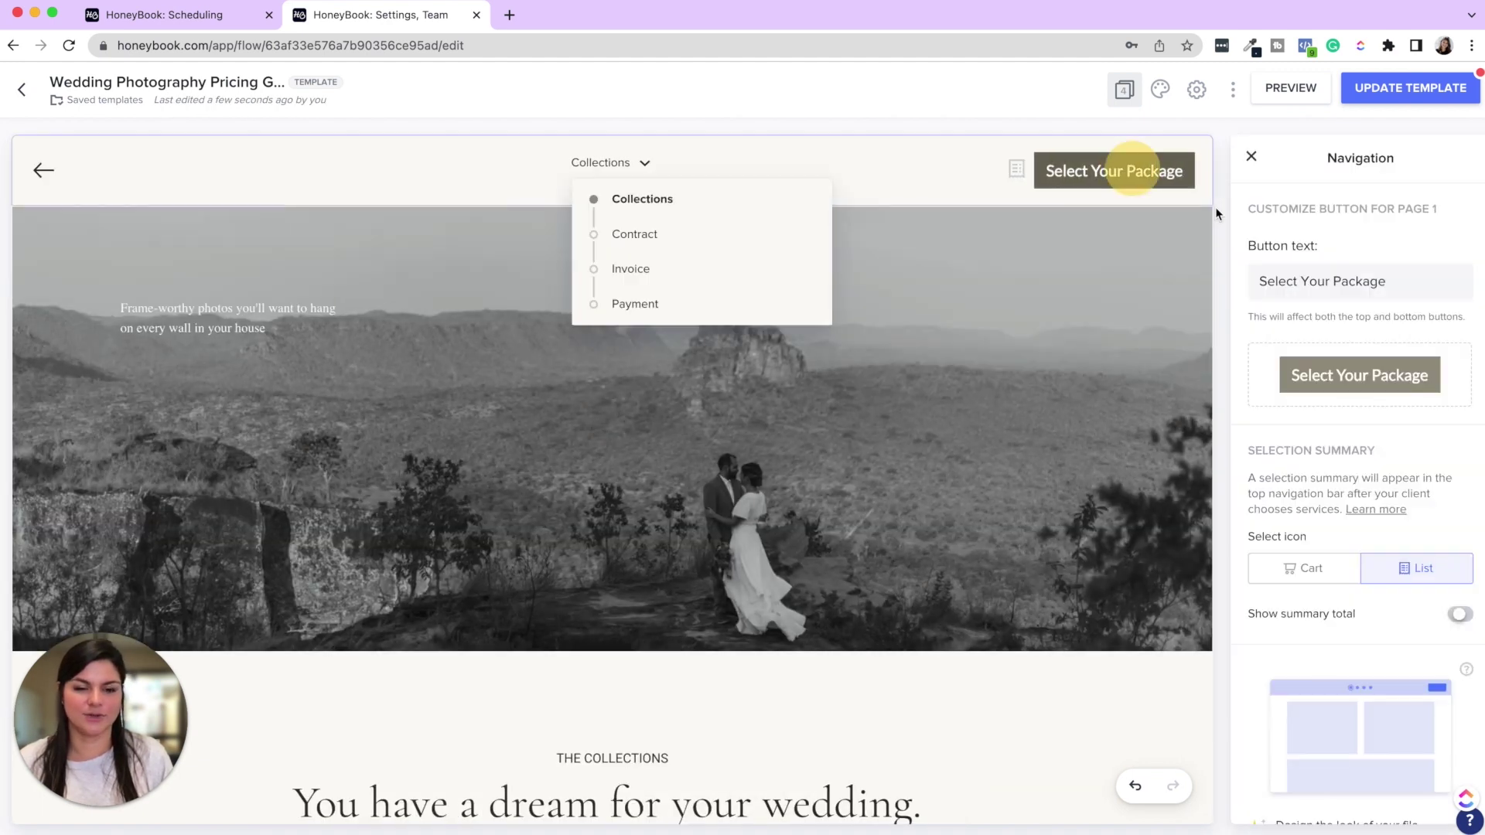
pyautogui.click(1374, 286)
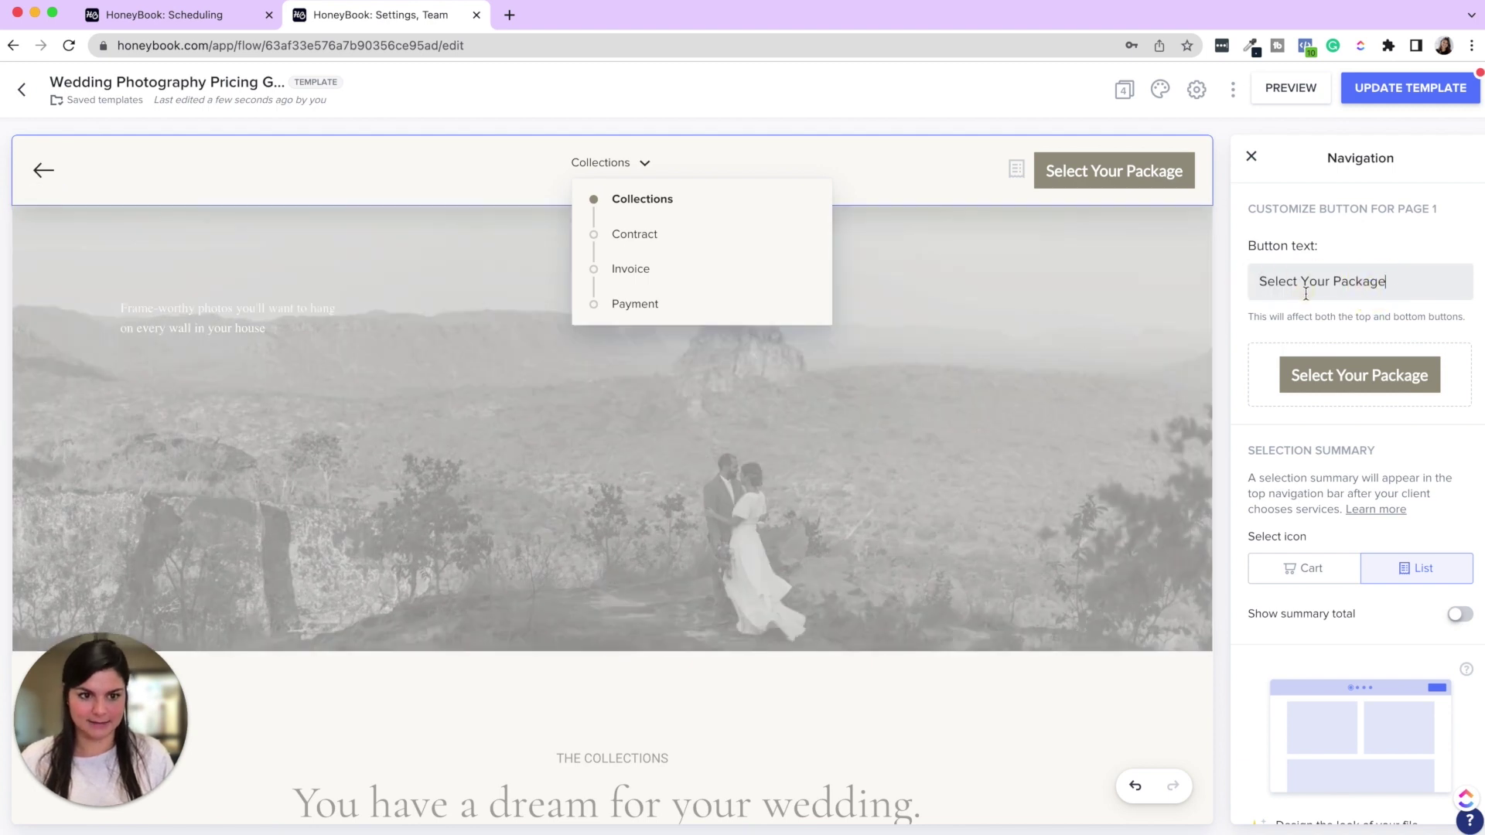
pyautogui.tripleClick(1375, 282)
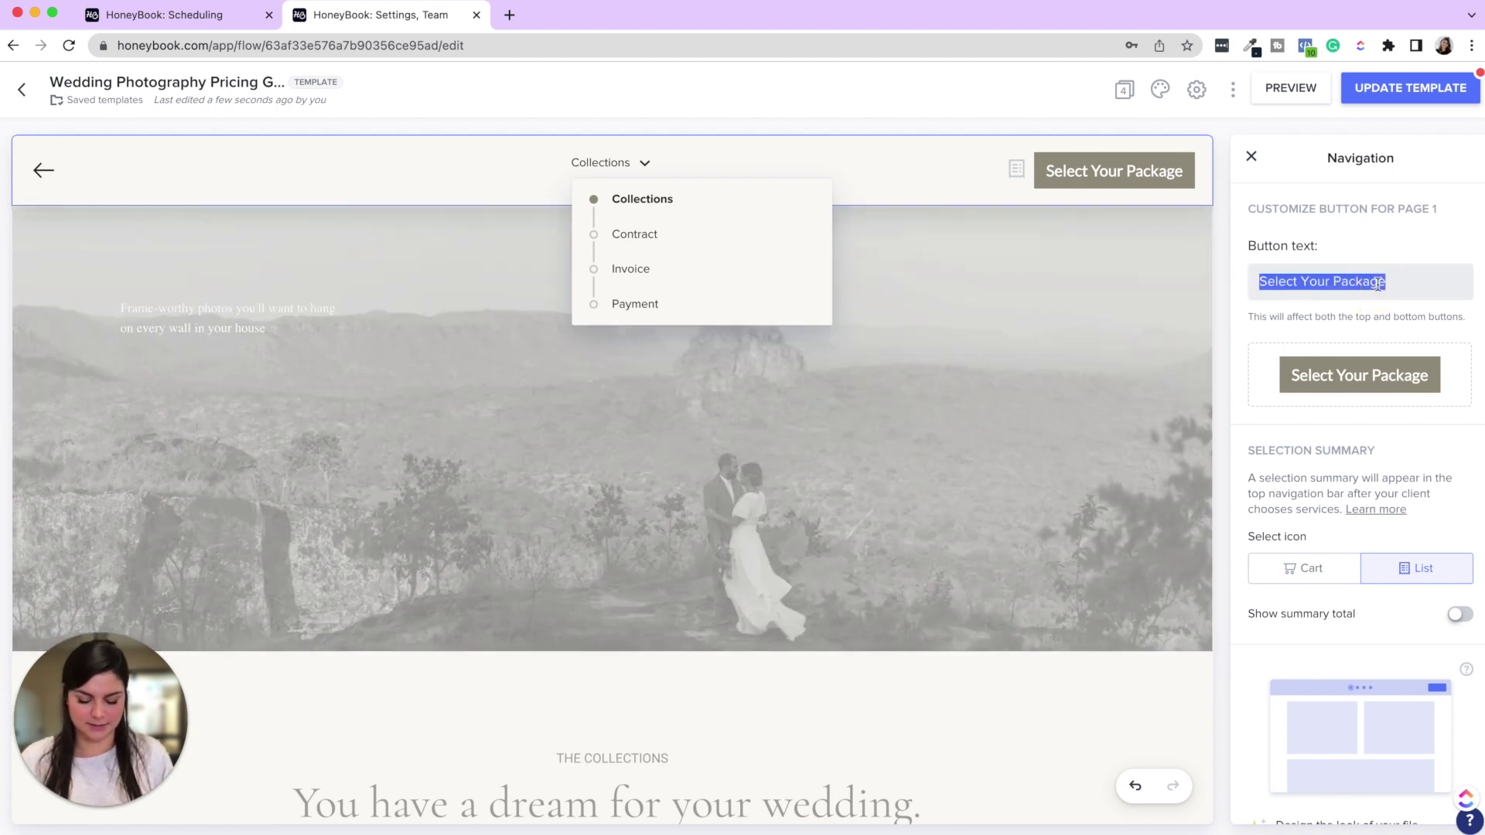
pyautogui.write('Next - Contract')
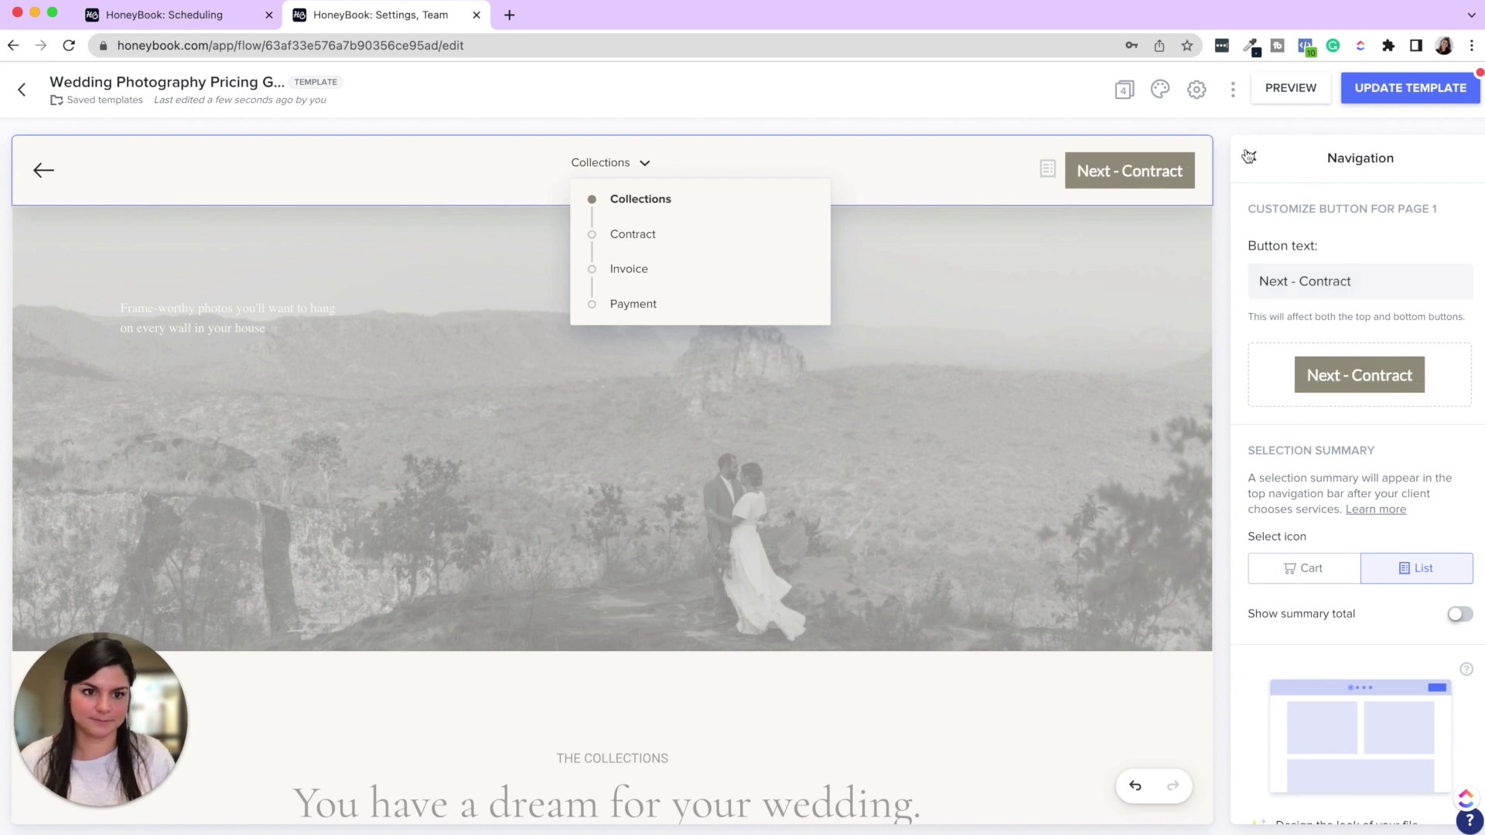
pyautogui.click(1251, 157)
# Change the Contract page's navigation button text to "Next - Invoice".
pyautogui.click(1369, 255)
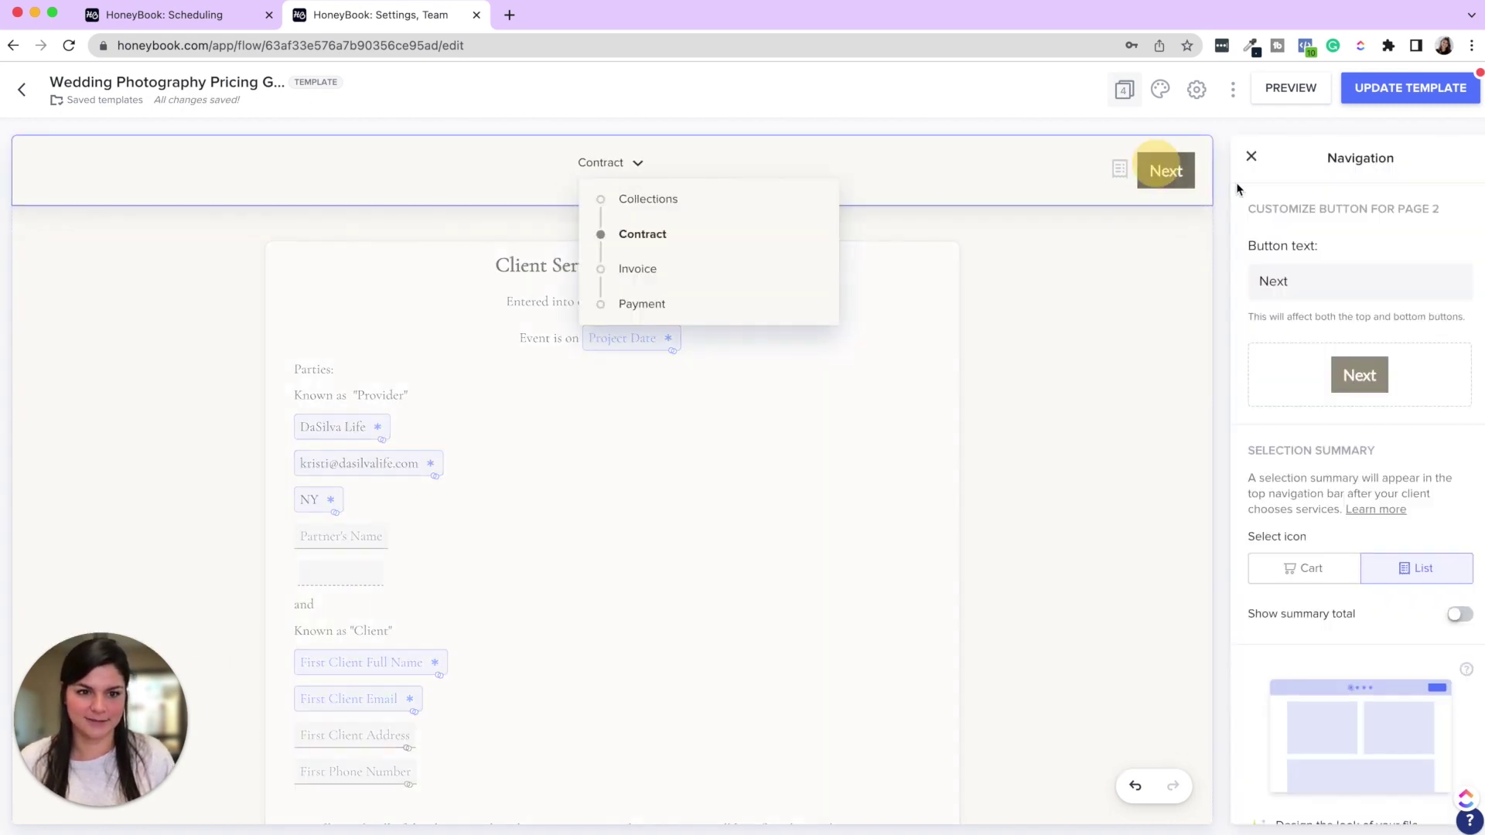
pyautogui.click(1377, 275)
pyautogui.click(1373, 276)
pyautogui.write('- Invoice')
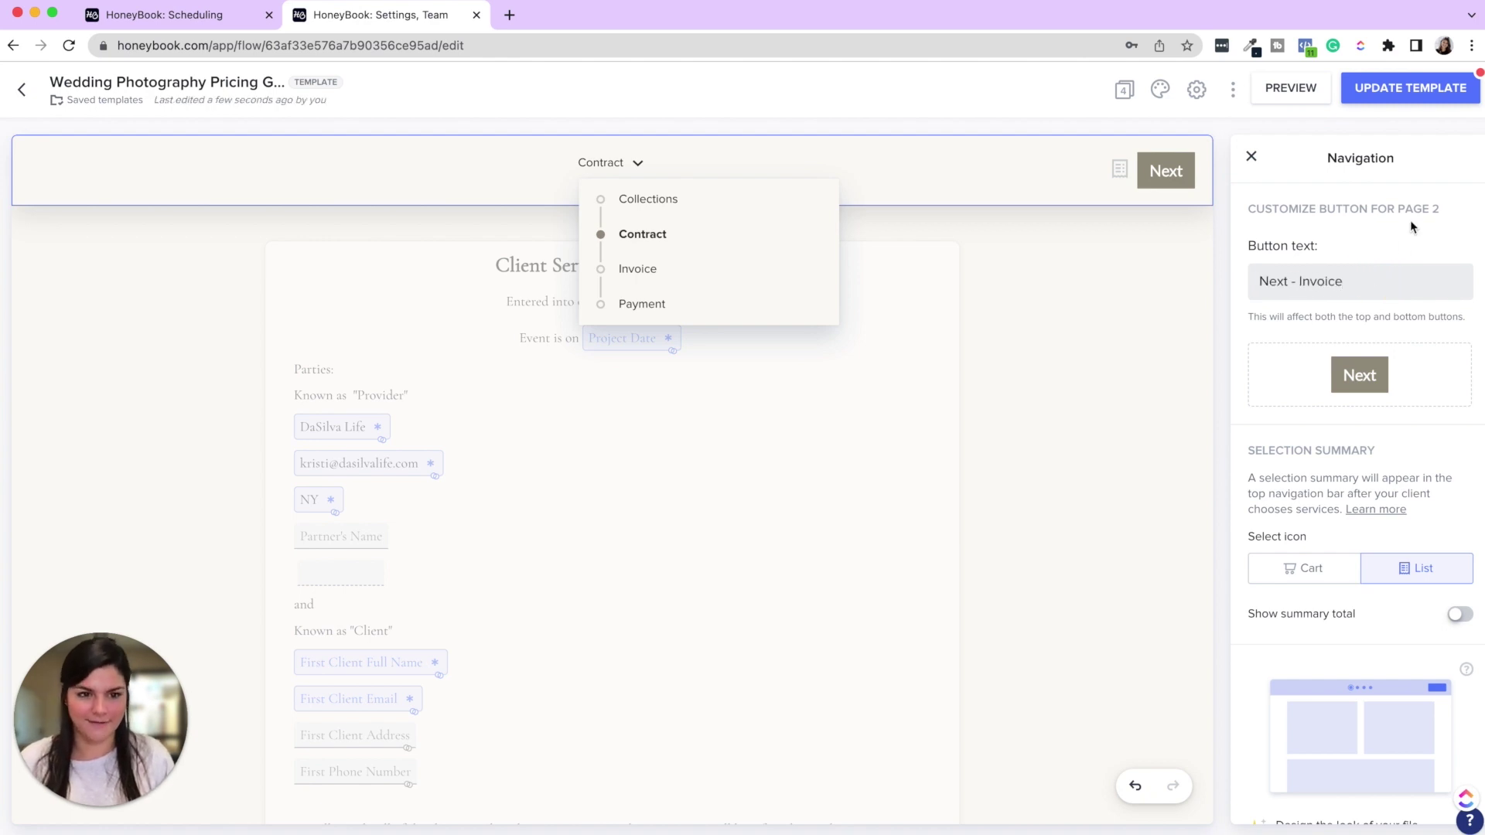
pyautogui.click(1250, 157)
# Change the Invoice page's navigation button text to "Next - Payment".
pyautogui.click(1384, 293)
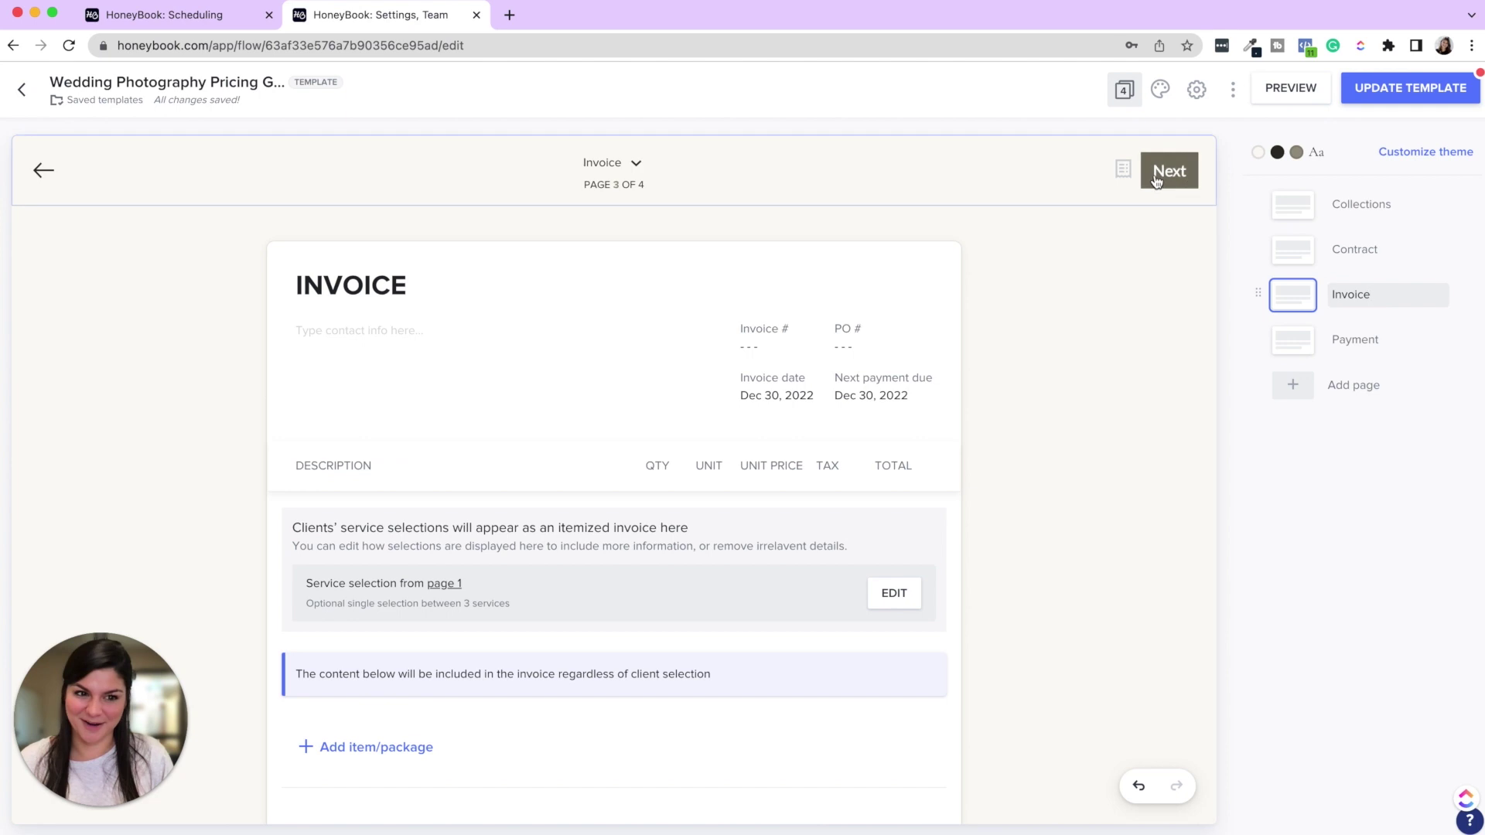
pyautogui.click(1157, 180)
pyautogui.click(1344, 285)
pyautogui.click(1346, 287)
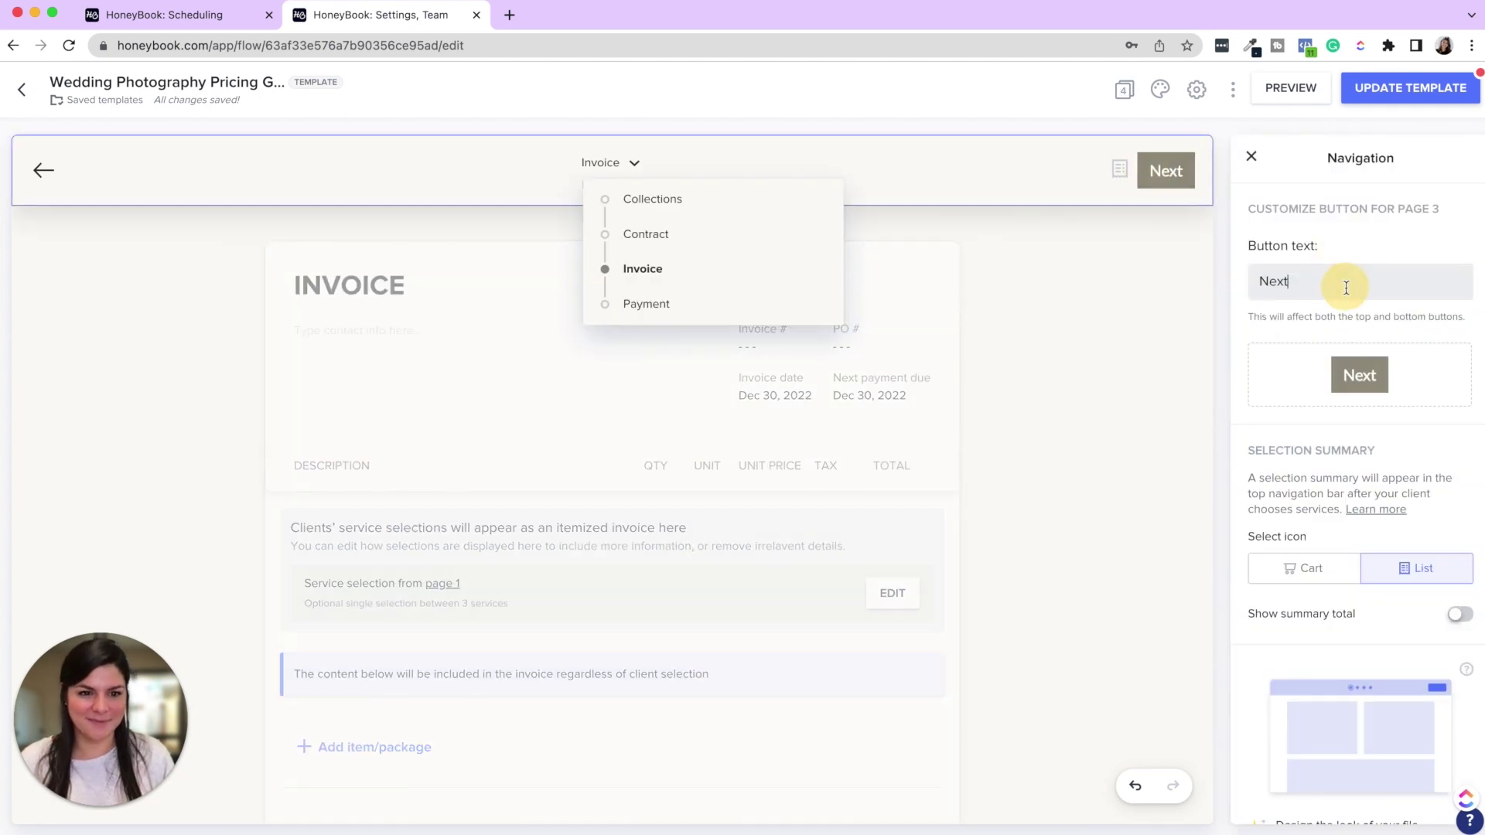
pyautogui.write('- ay')
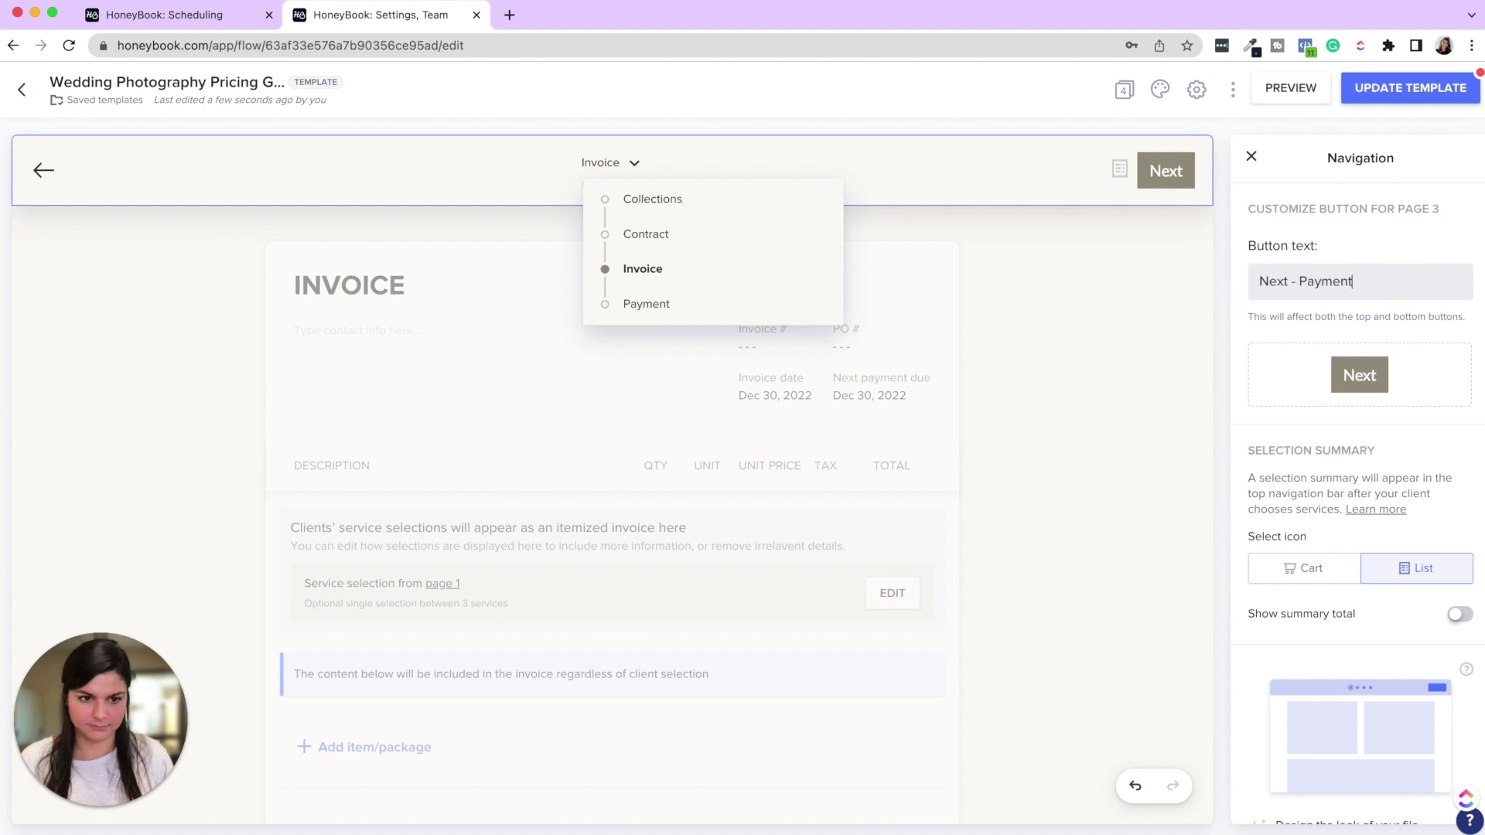
pyautogui.click(1250, 157)
# Change the Payment page's navigation button text to "Submit".
pyautogui.click(1384, 335)
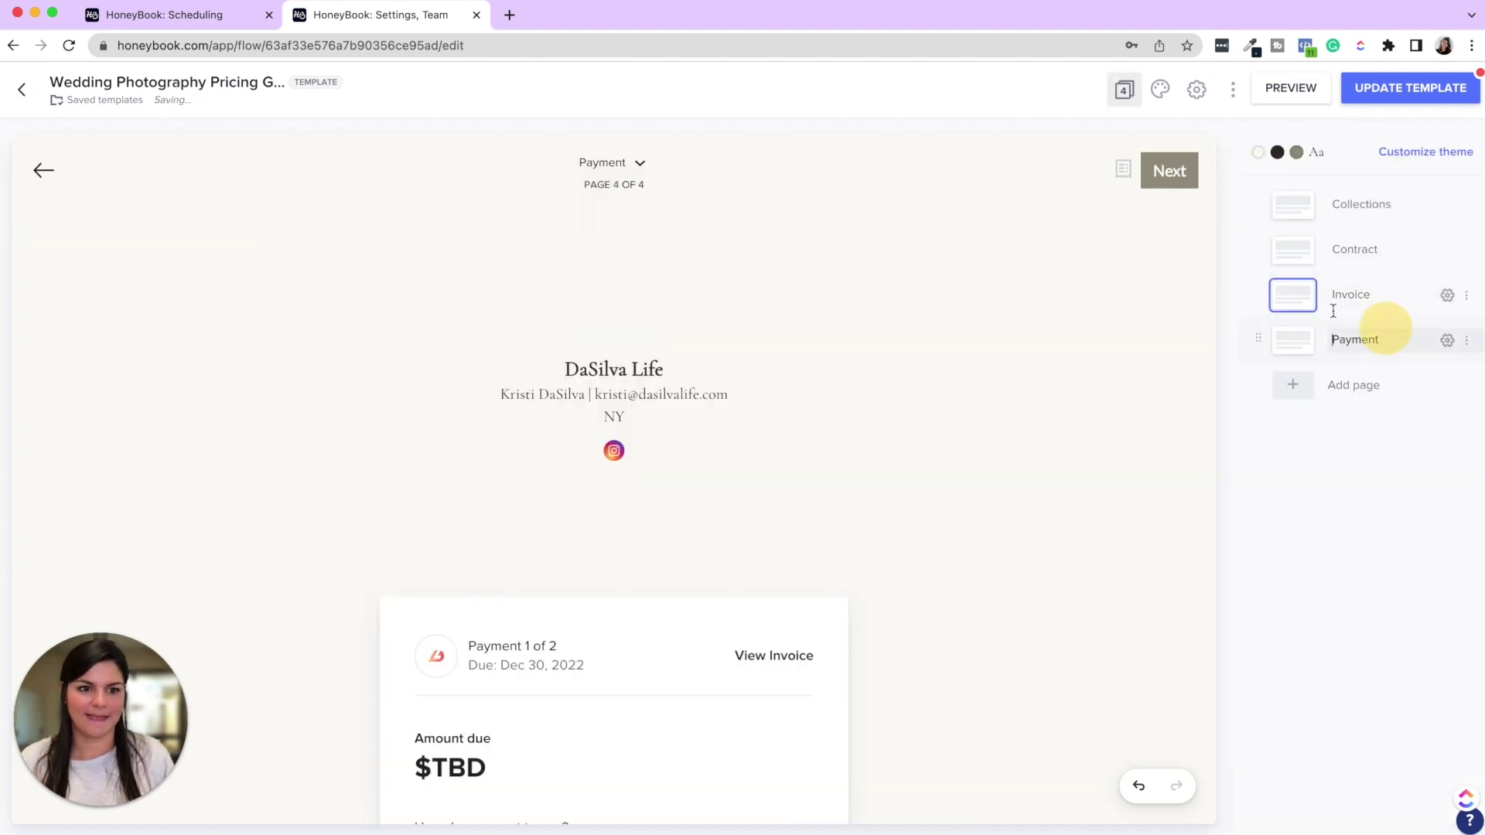
pyautogui.click(1180, 172)
pyautogui.doubleClick(1349, 368)
pyautogui.write('Submit')
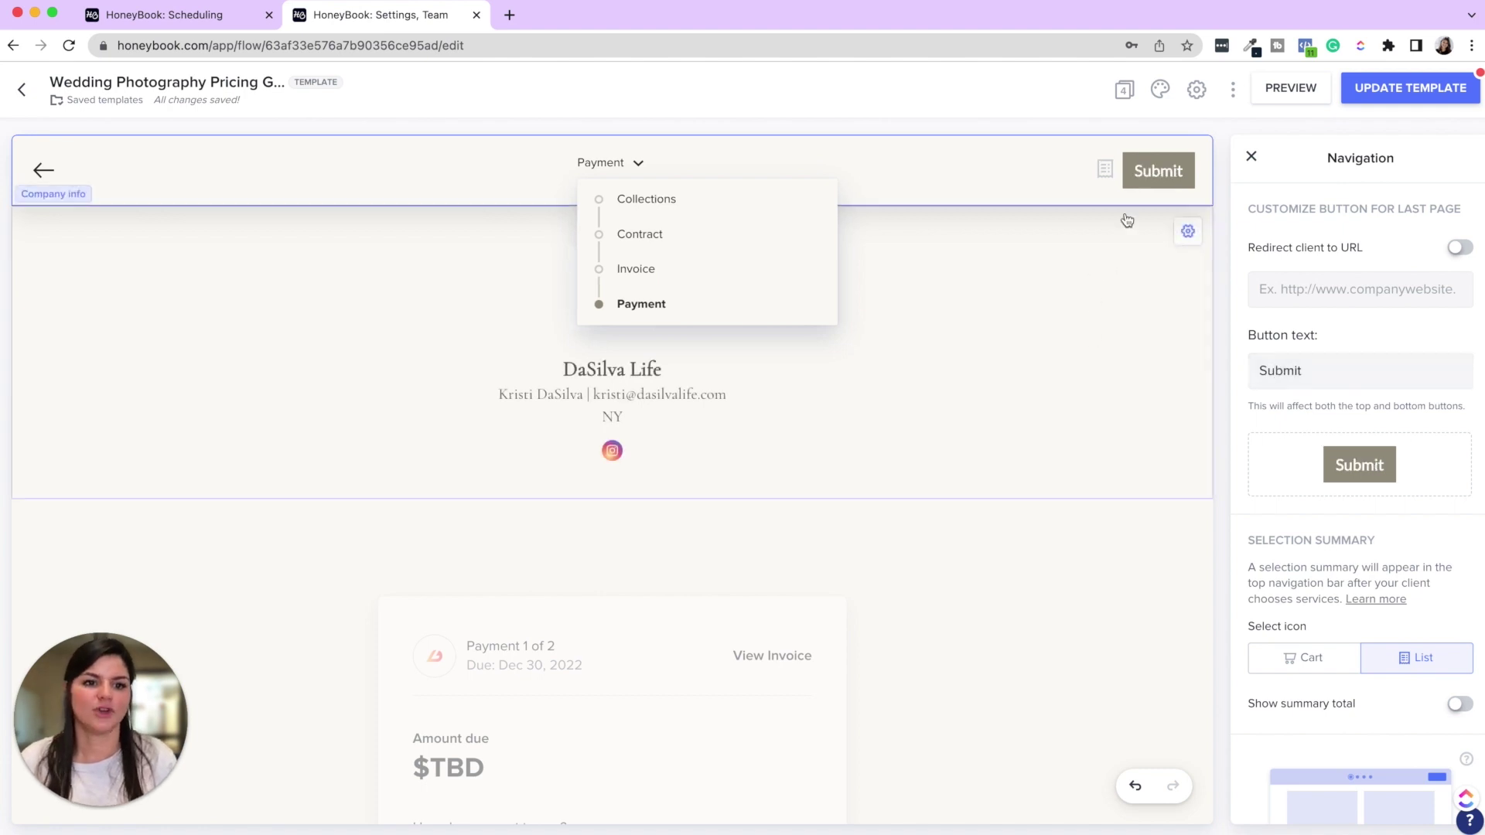
pyautogui.click(1253, 157)
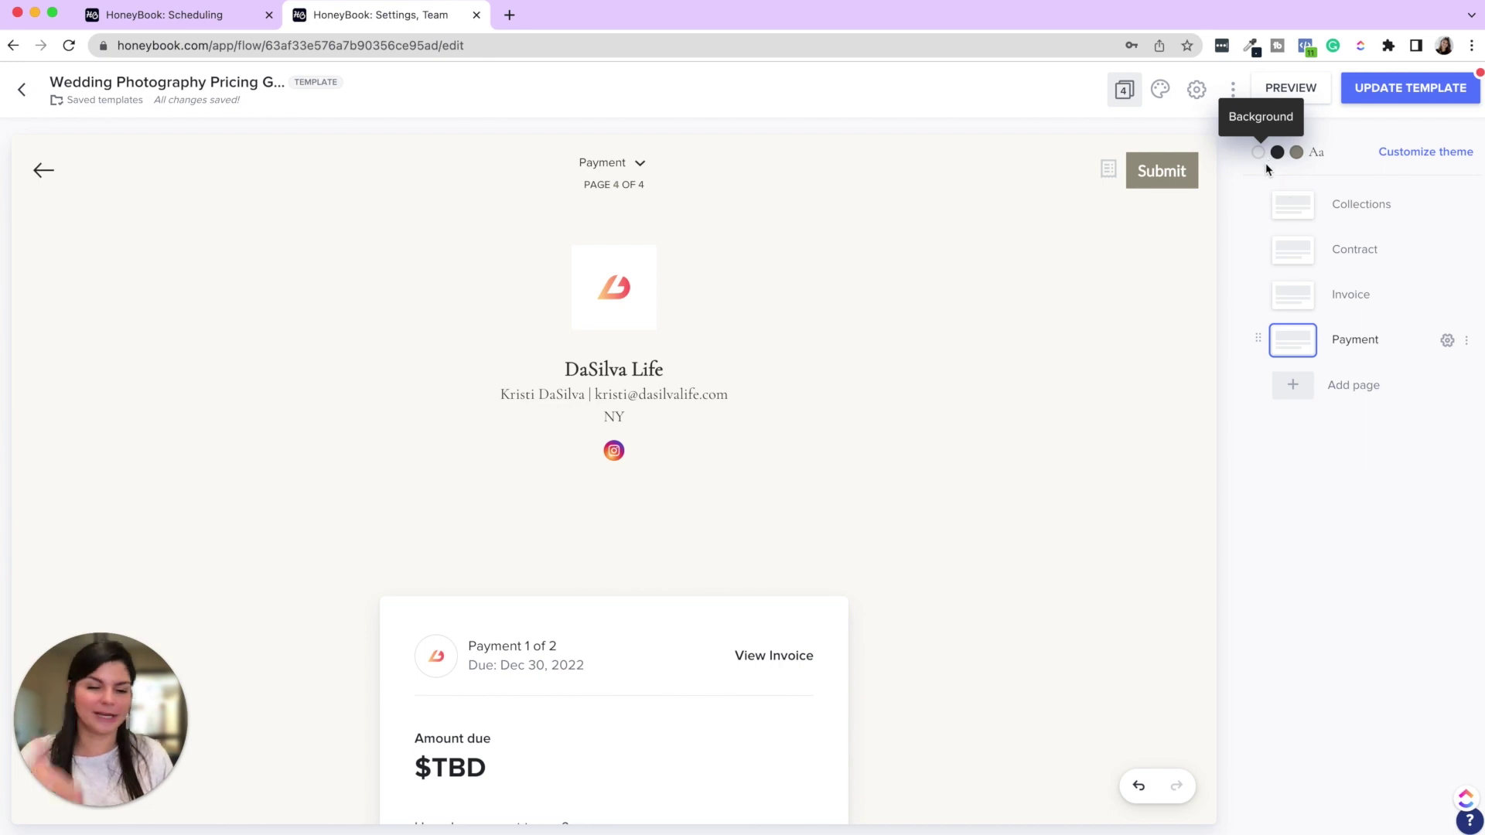
# Go back to the Collections page and update the pricing guide template with the changes.
pyautogui.click(1372, 216)
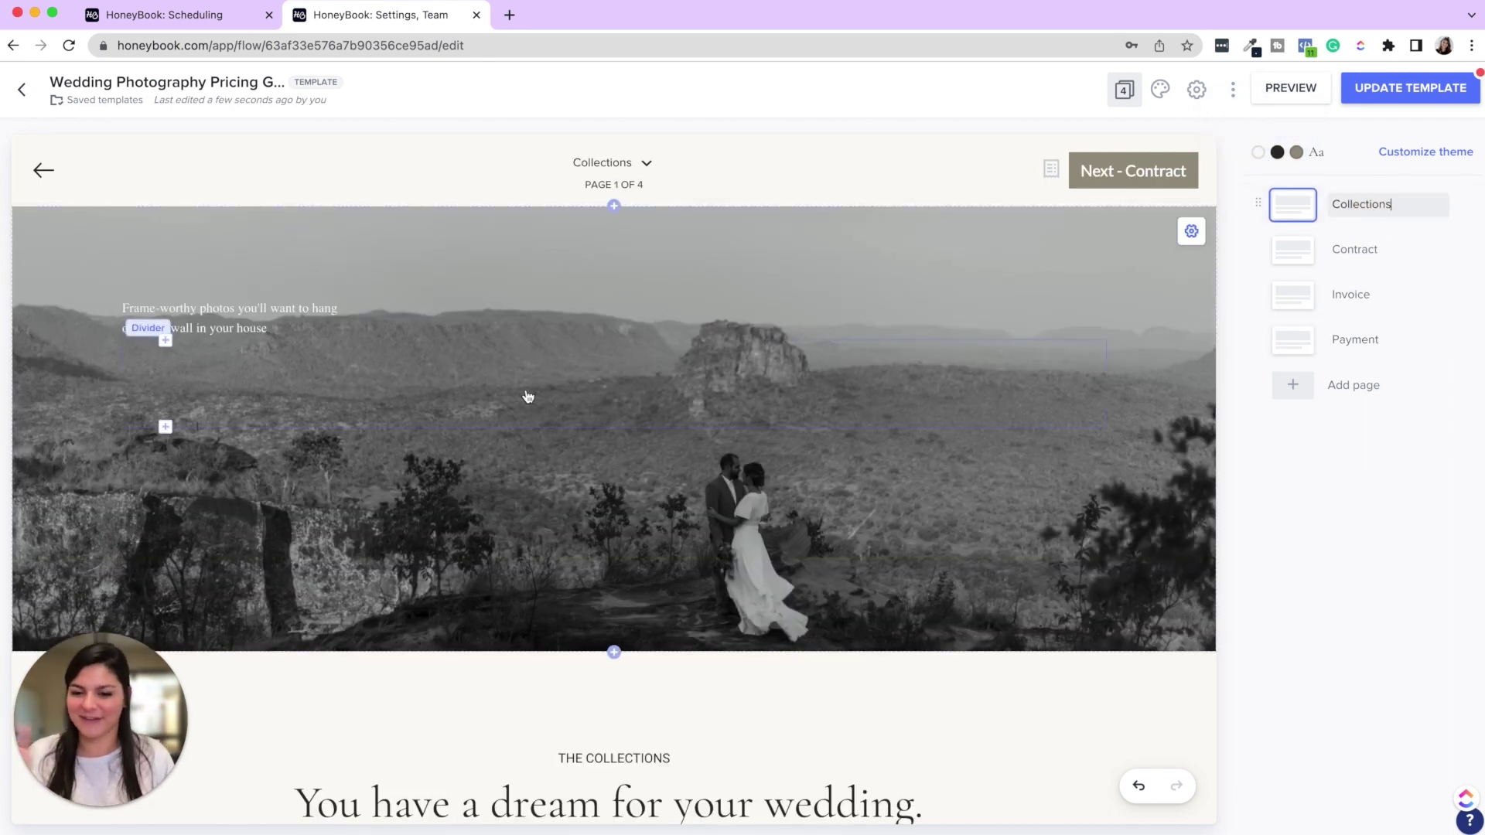
pyautogui.scroll(-4, 538, 389)
pyautogui.scroll(4, 538, 388)
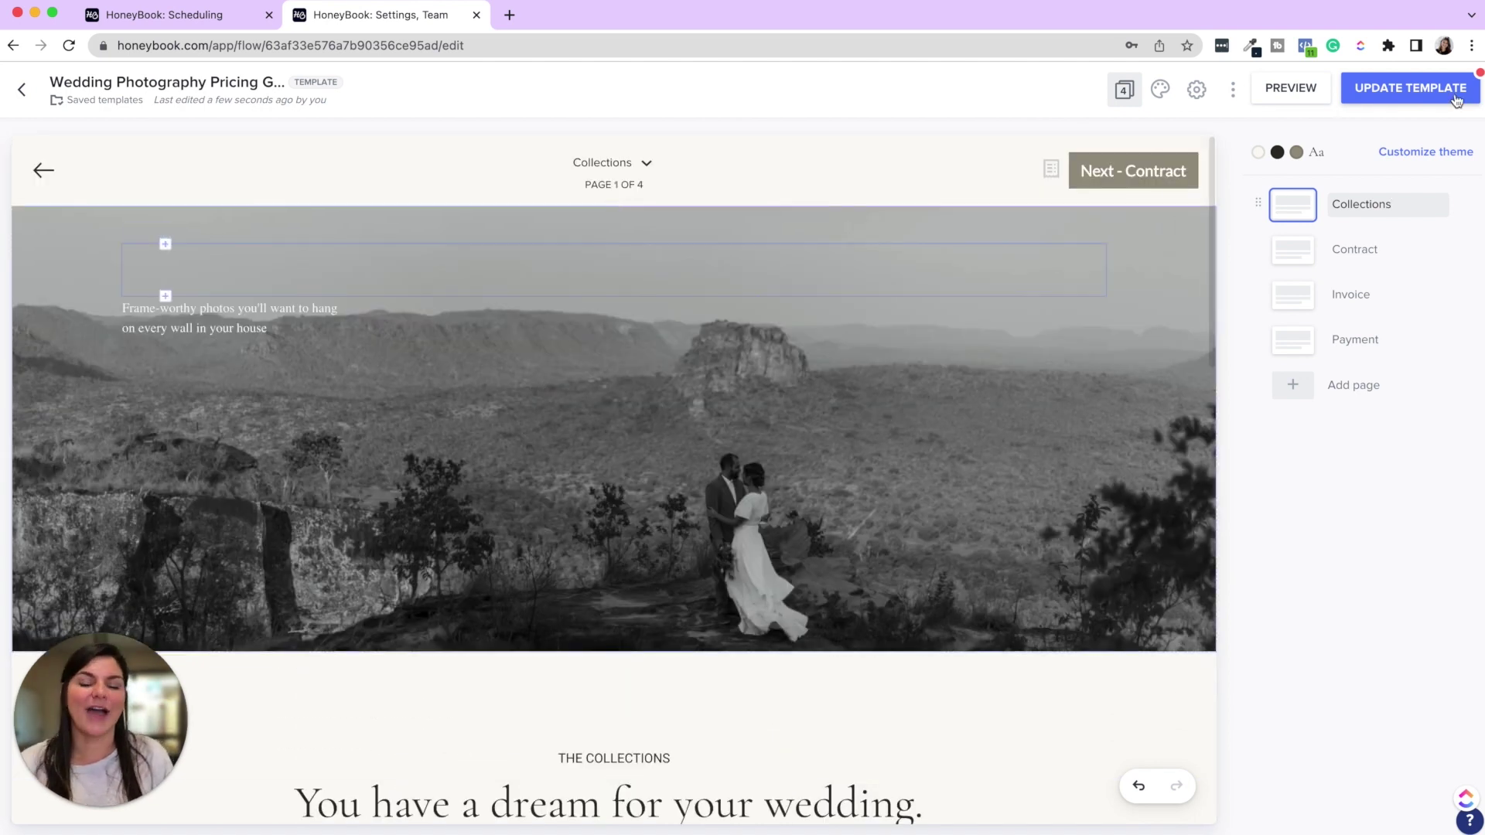
pyautogui.click(1400, 88)
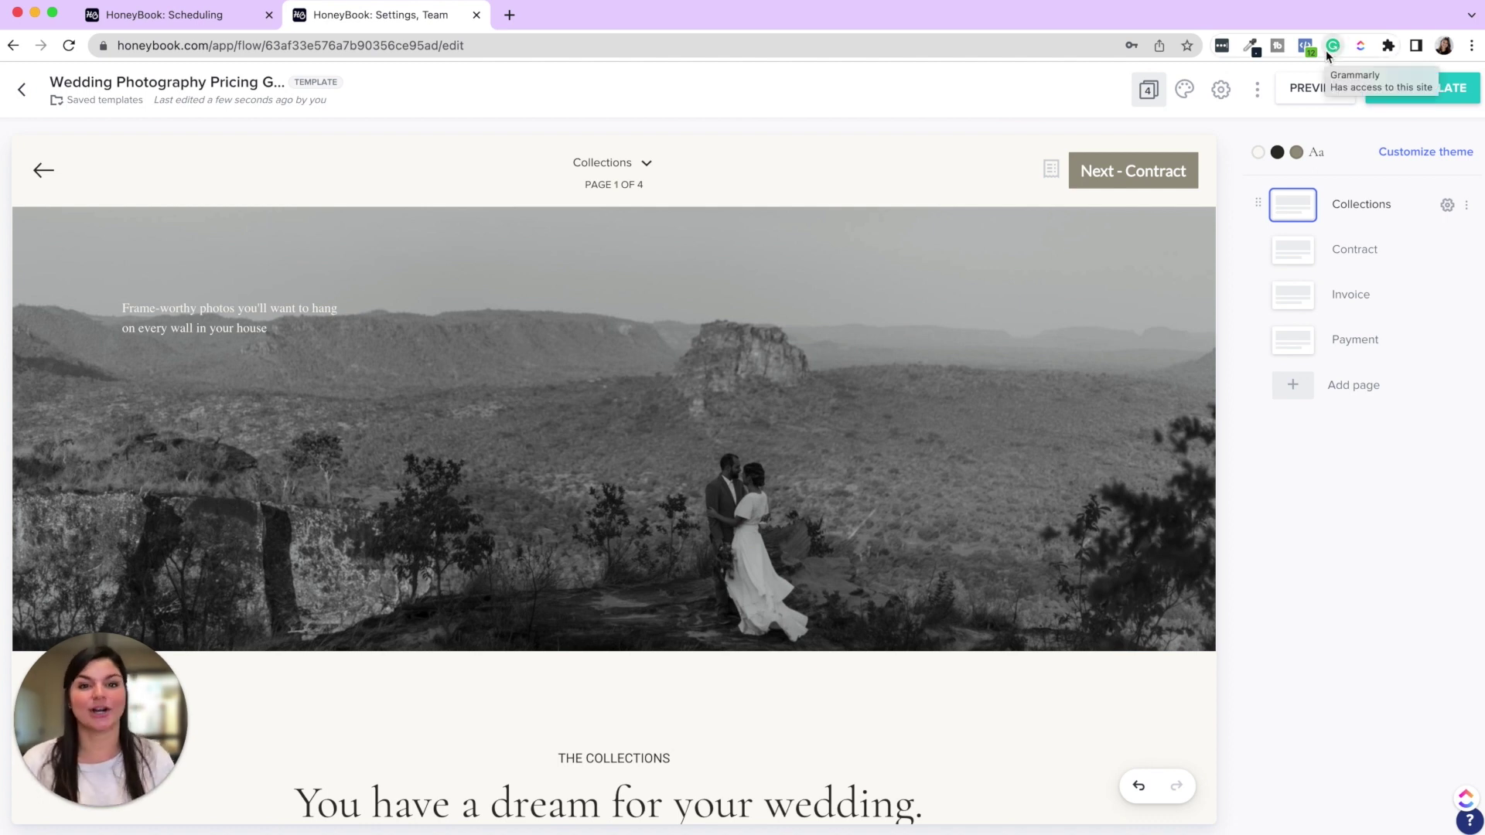
# Preview the smart file as a client and select the Collection I service.
pyautogui.click(1302, 94)
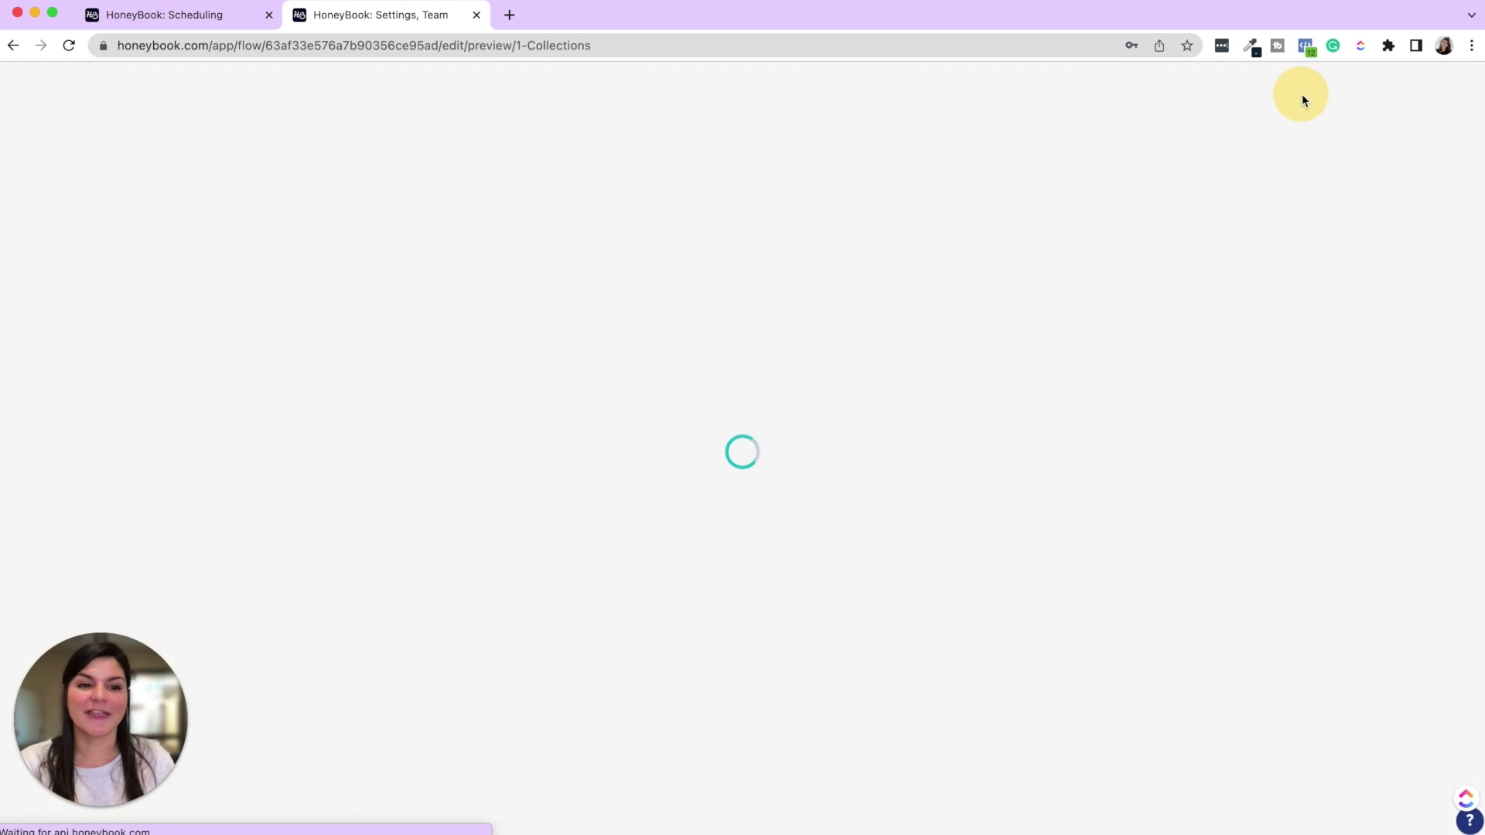
pyautogui.scroll(-15, 909, 426)
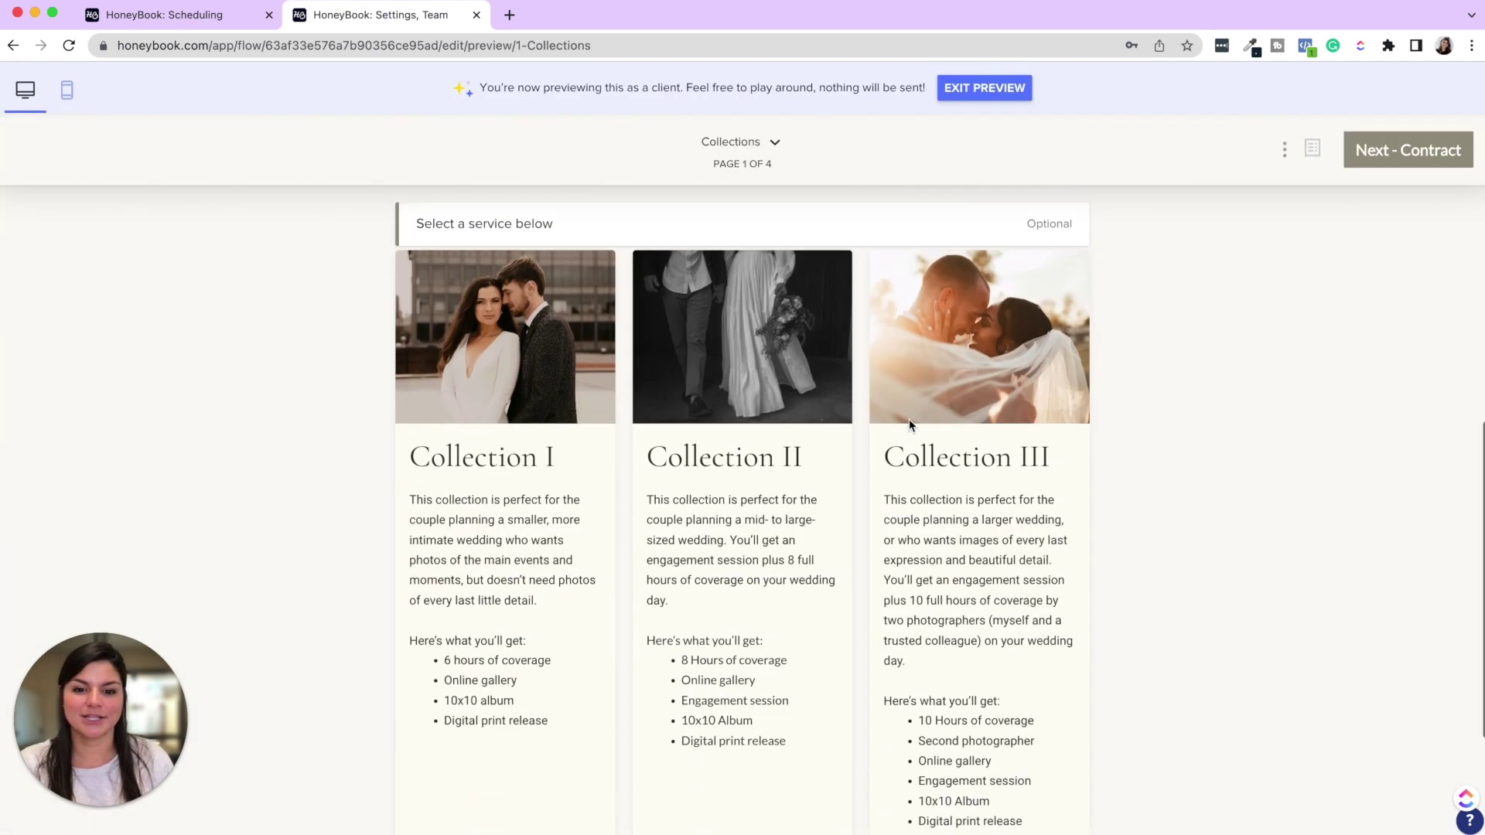
pyautogui.click(531, 667)
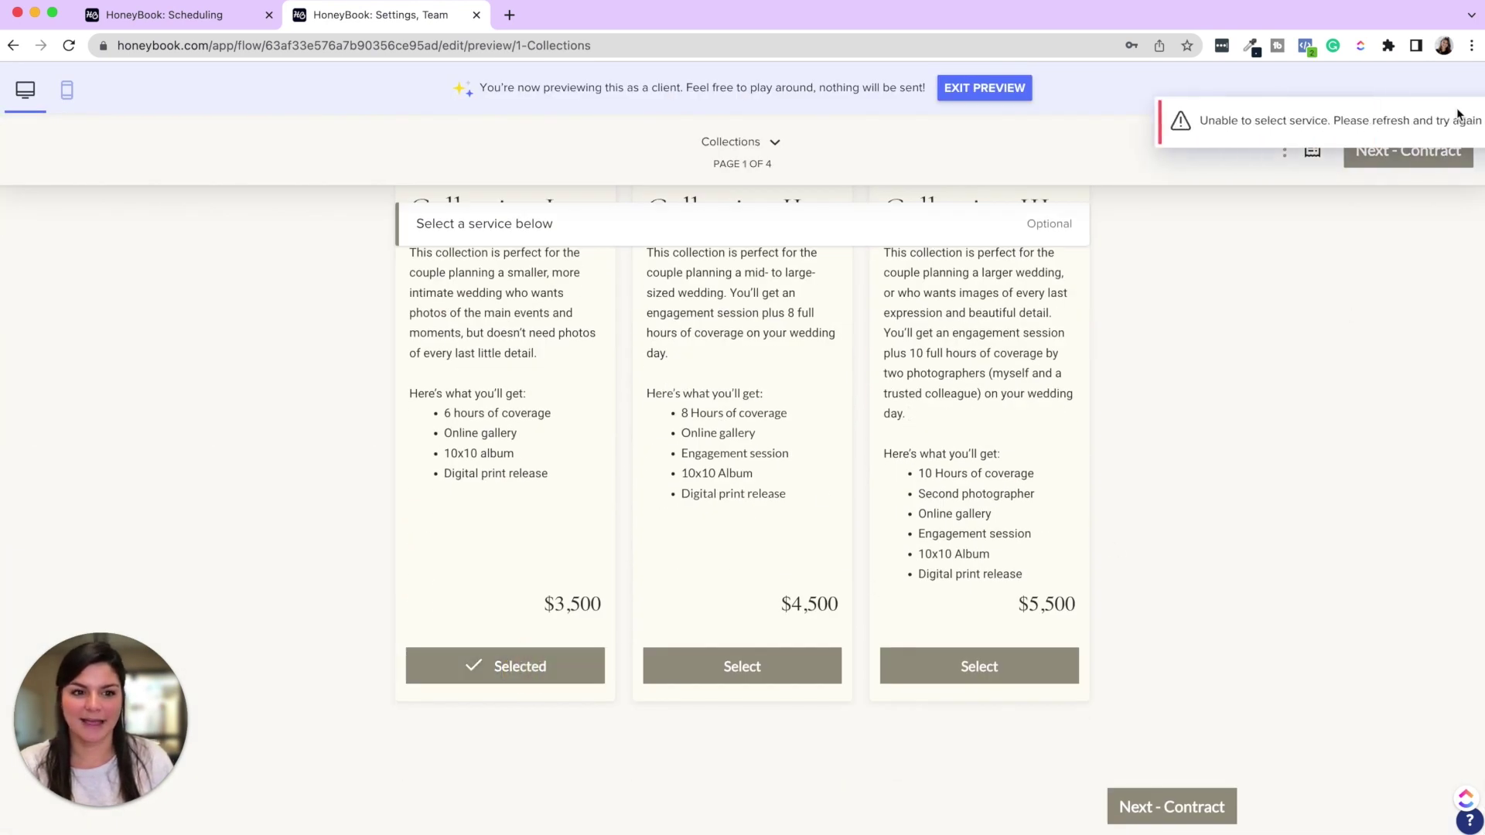
# Continue to the Contract page of the client preview and review the service agreement down to the signature lines.
pyautogui.click(1421, 163)
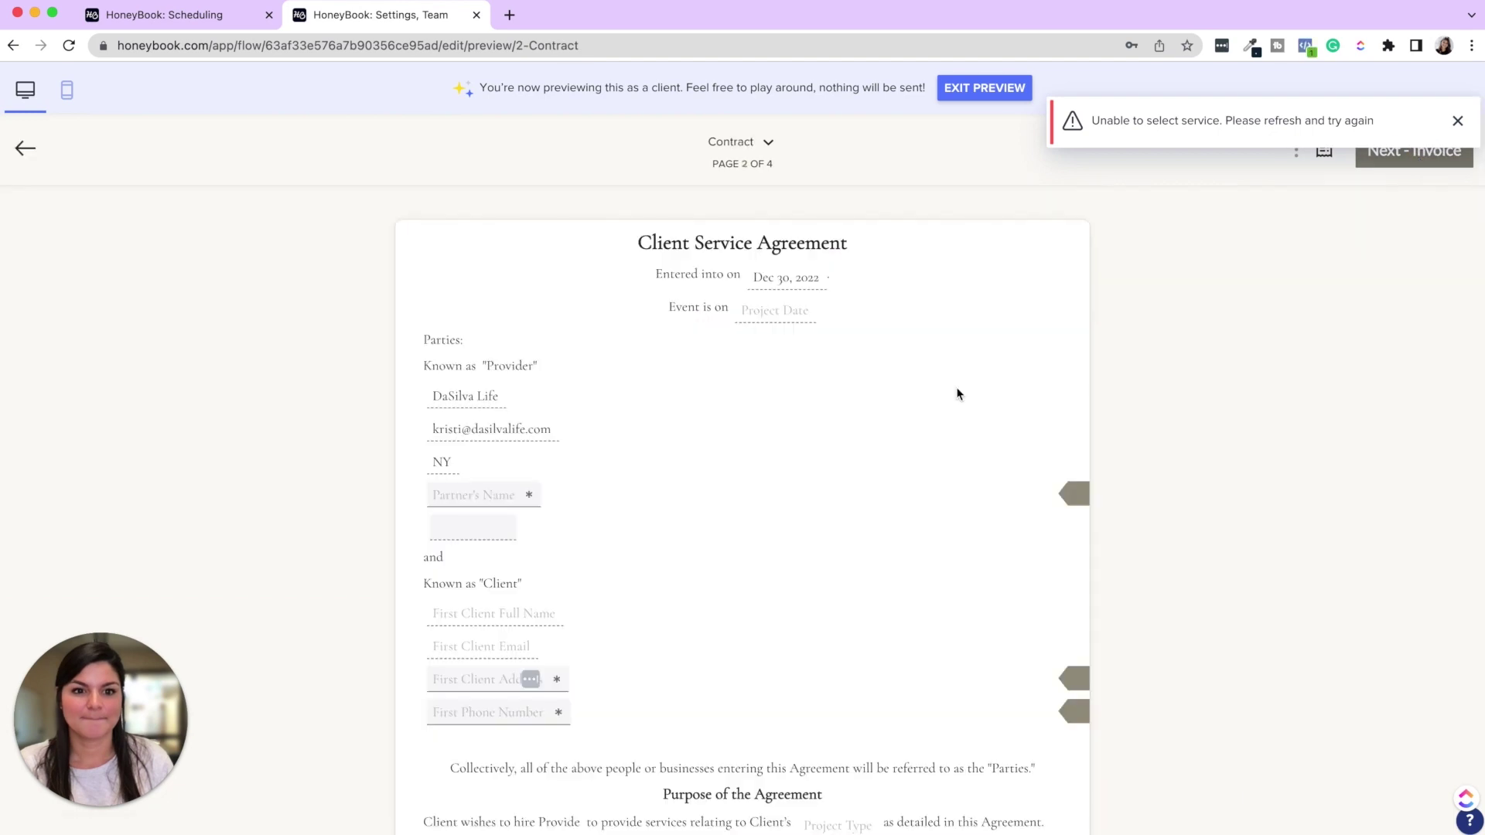
pyautogui.scroll(-20, 842, 452)
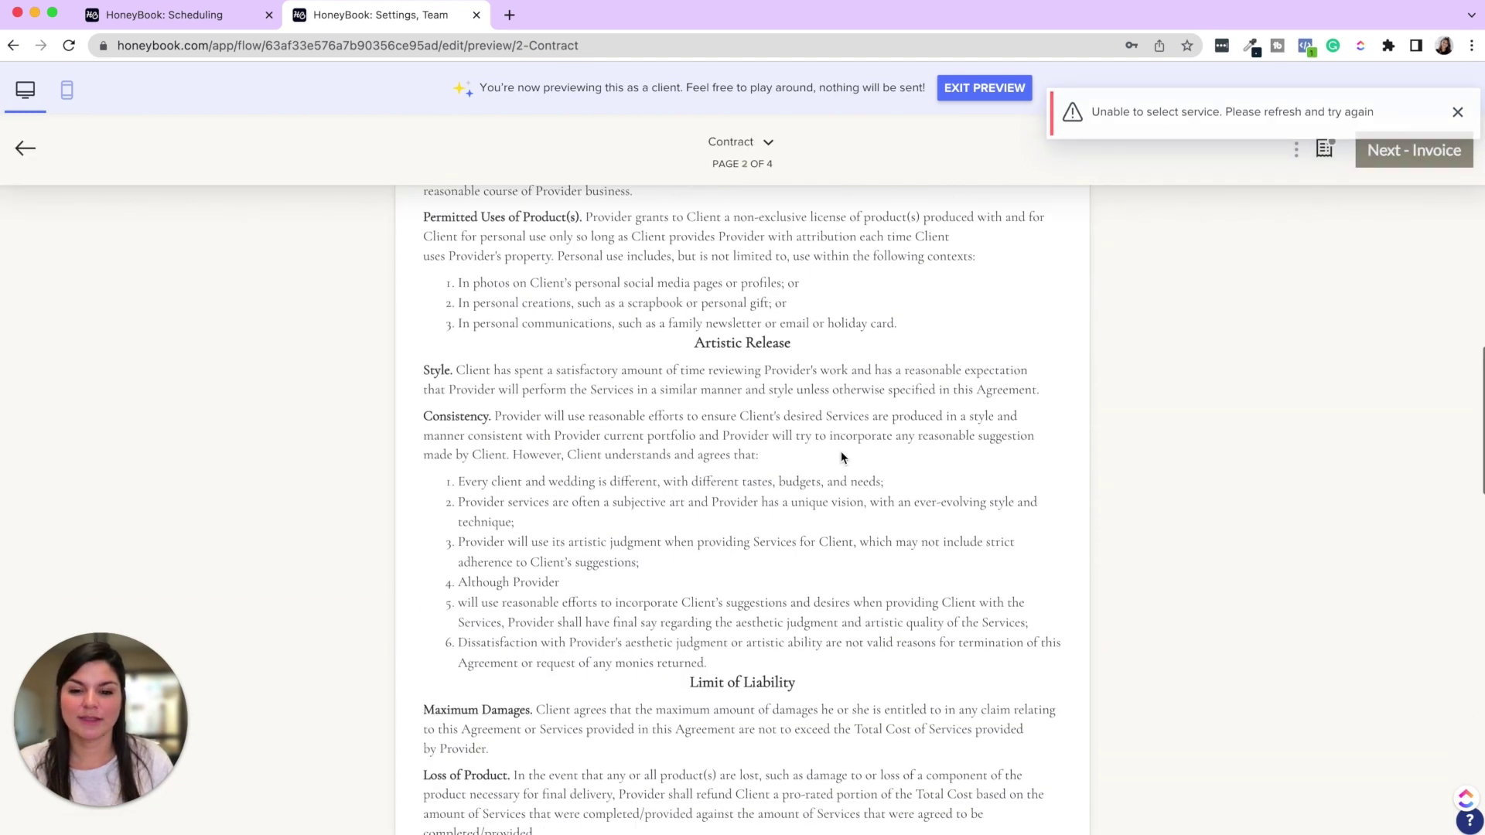
pyautogui.scroll(-8, 841, 452)
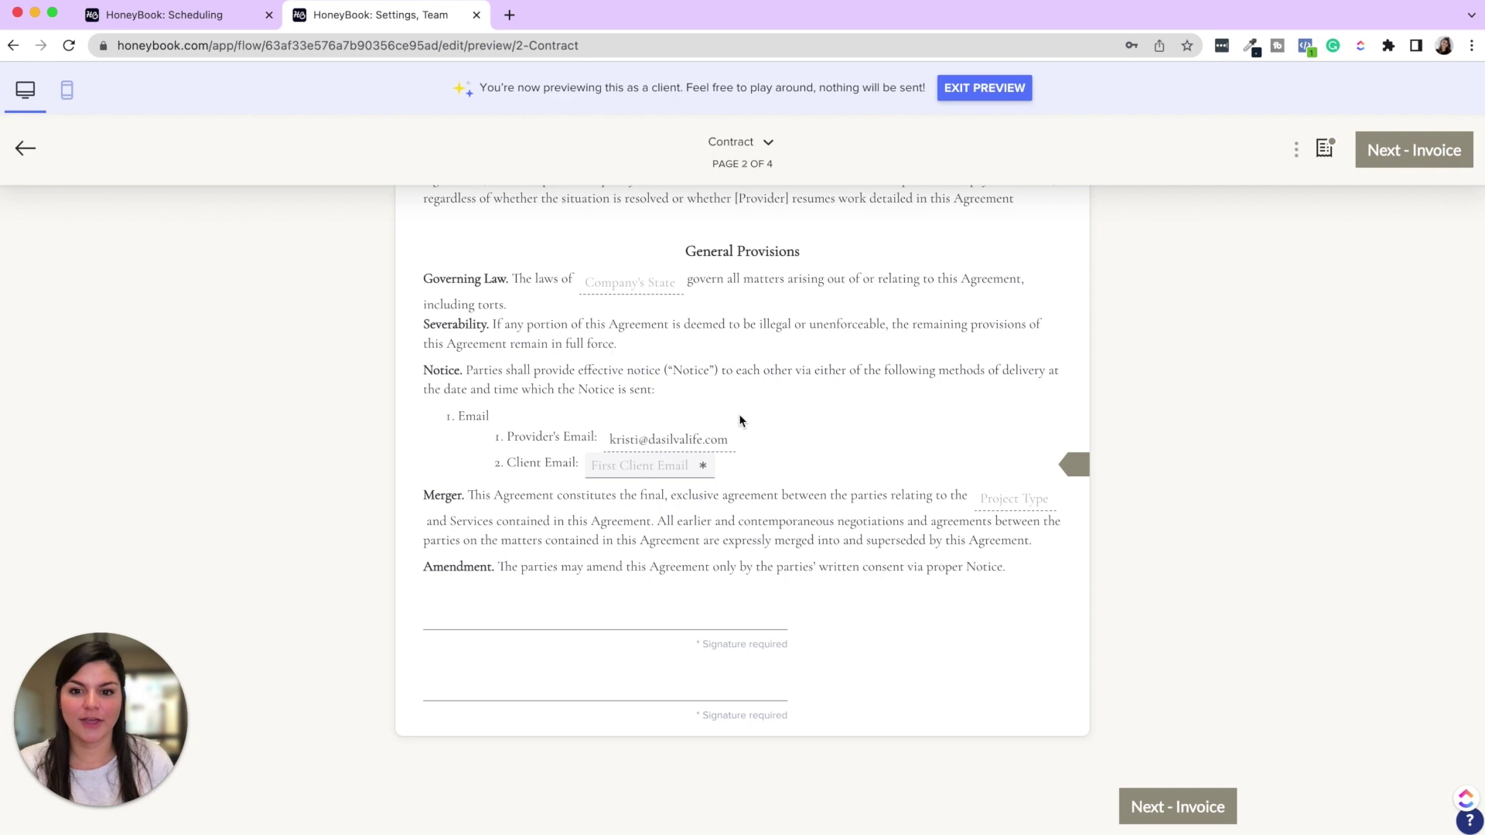
# Move on to the previewed Invoice page and review its line item, totals and payment schedule.
pyautogui.click(1440, 155)
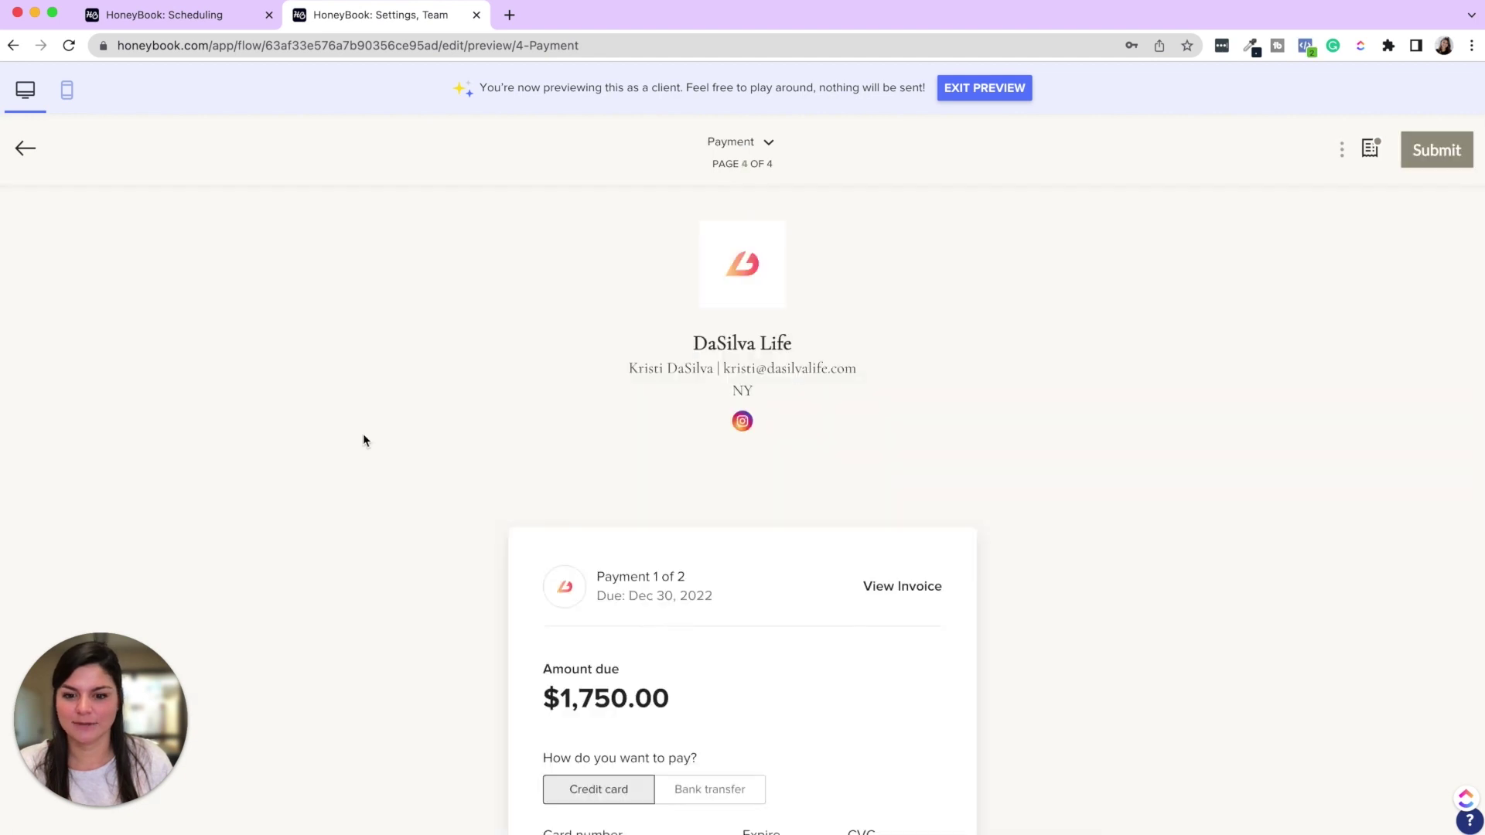
pyautogui.click(24, 148)
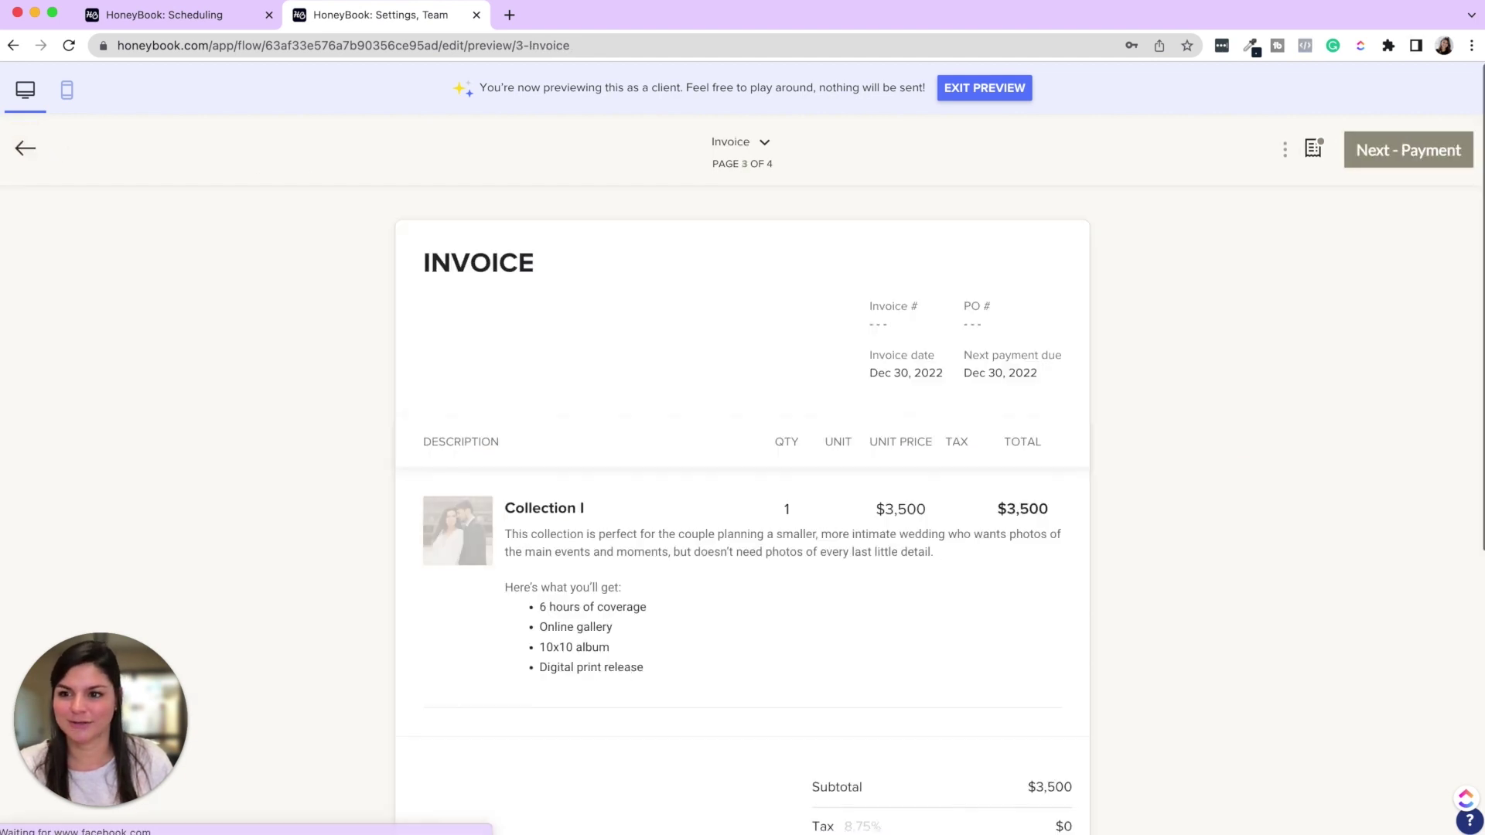
pyautogui.scroll(-6, 1101, 376)
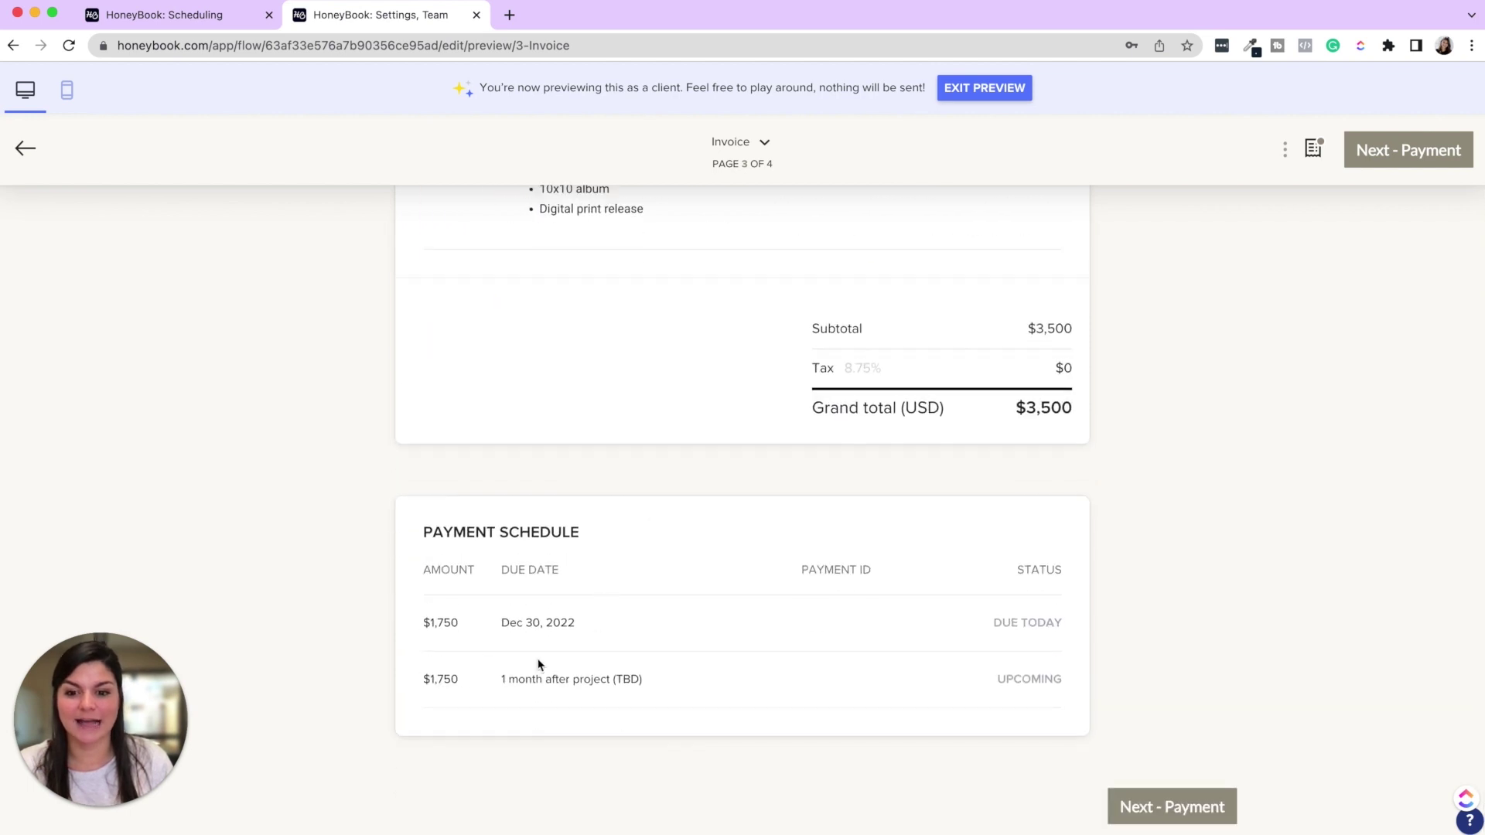
# Continue to the previewed Payment page and review the amount due, payment methods and card form.
pyautogui.click(1382, 154)
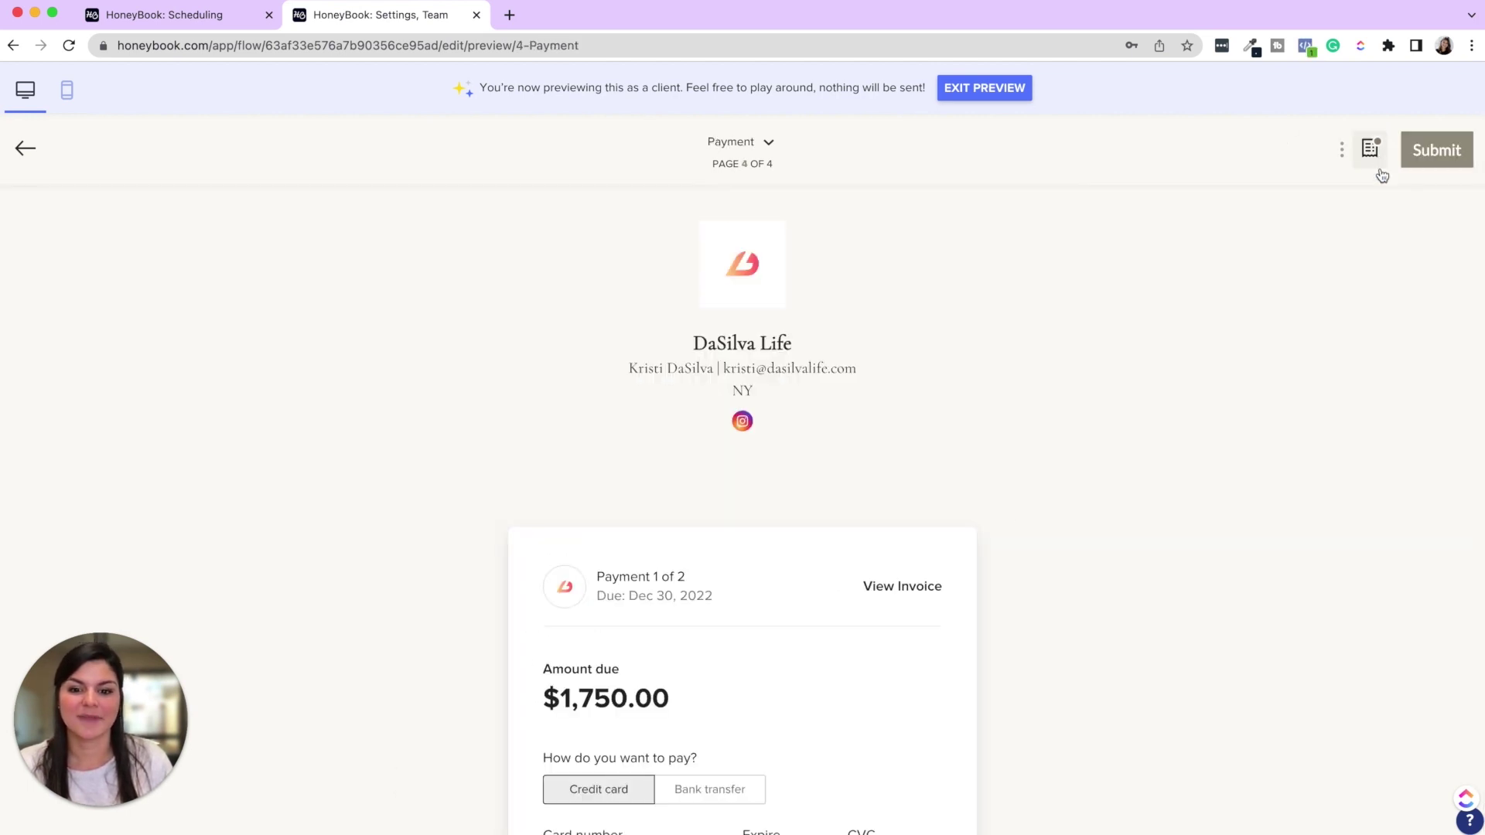
pyautogui.scroll(-1, 953, 519)
pyautogui.scroll(-7, 953, 514)
pyautogui.scroll(3, 953, 514)
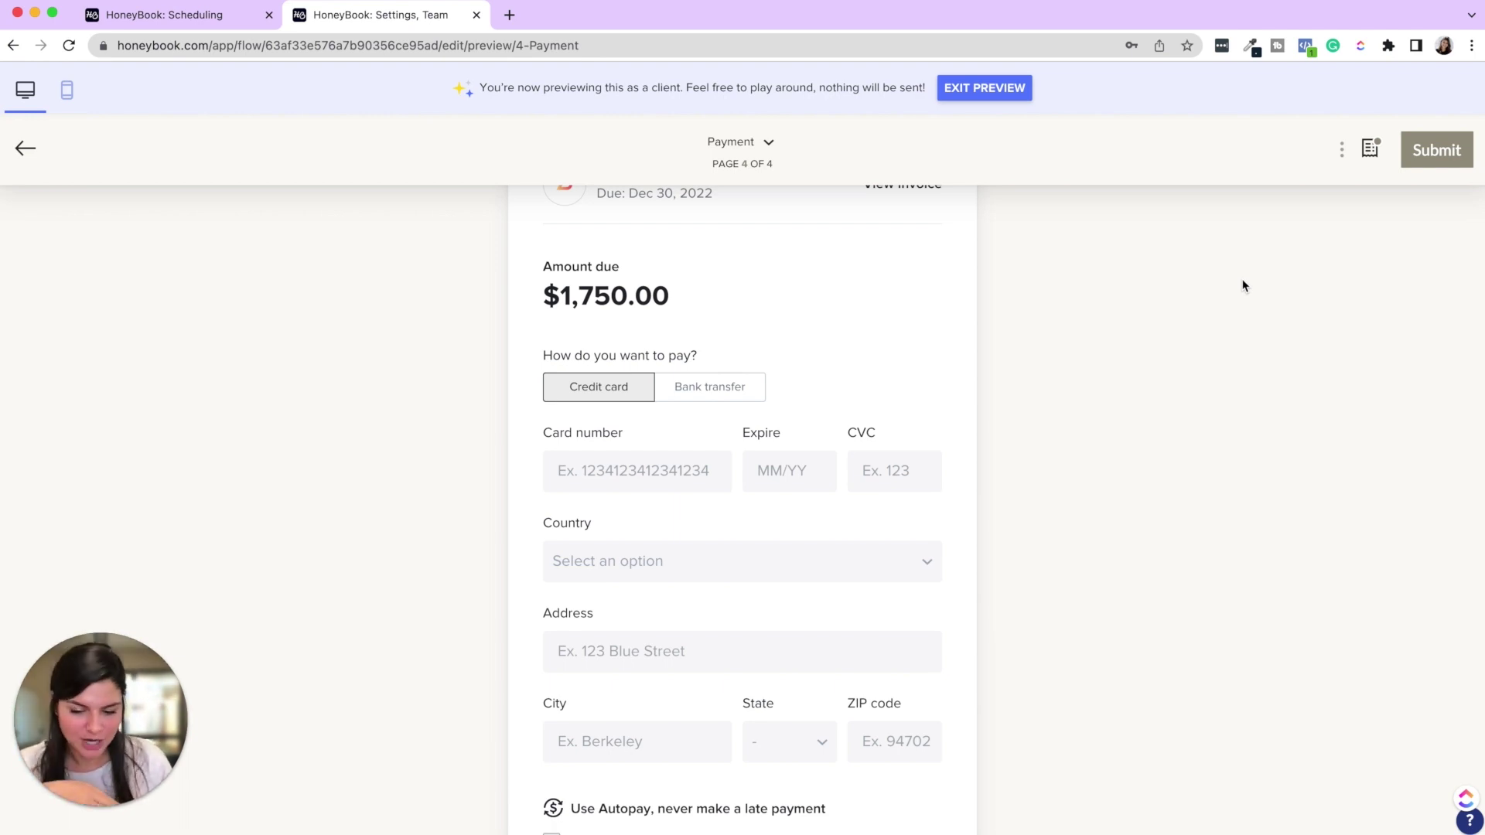
# Return to the previewed Collections page and walk through the client flow again, past the Contract page to the Invoice page.
pyautogui.click(763, 147)
pyautogui.click(772, 186)
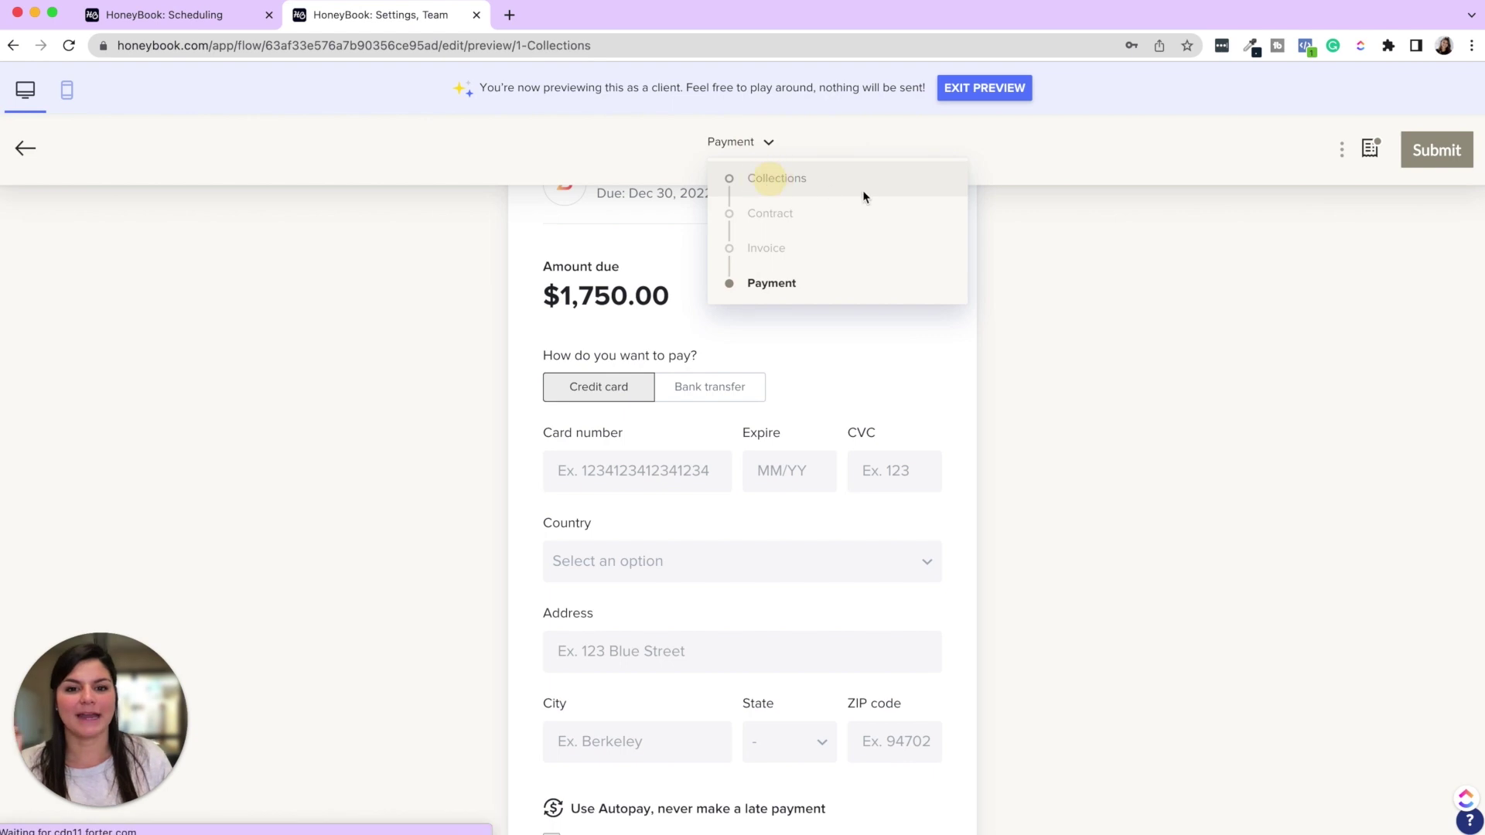
pyautogui.scroll(-10, 883, 193)
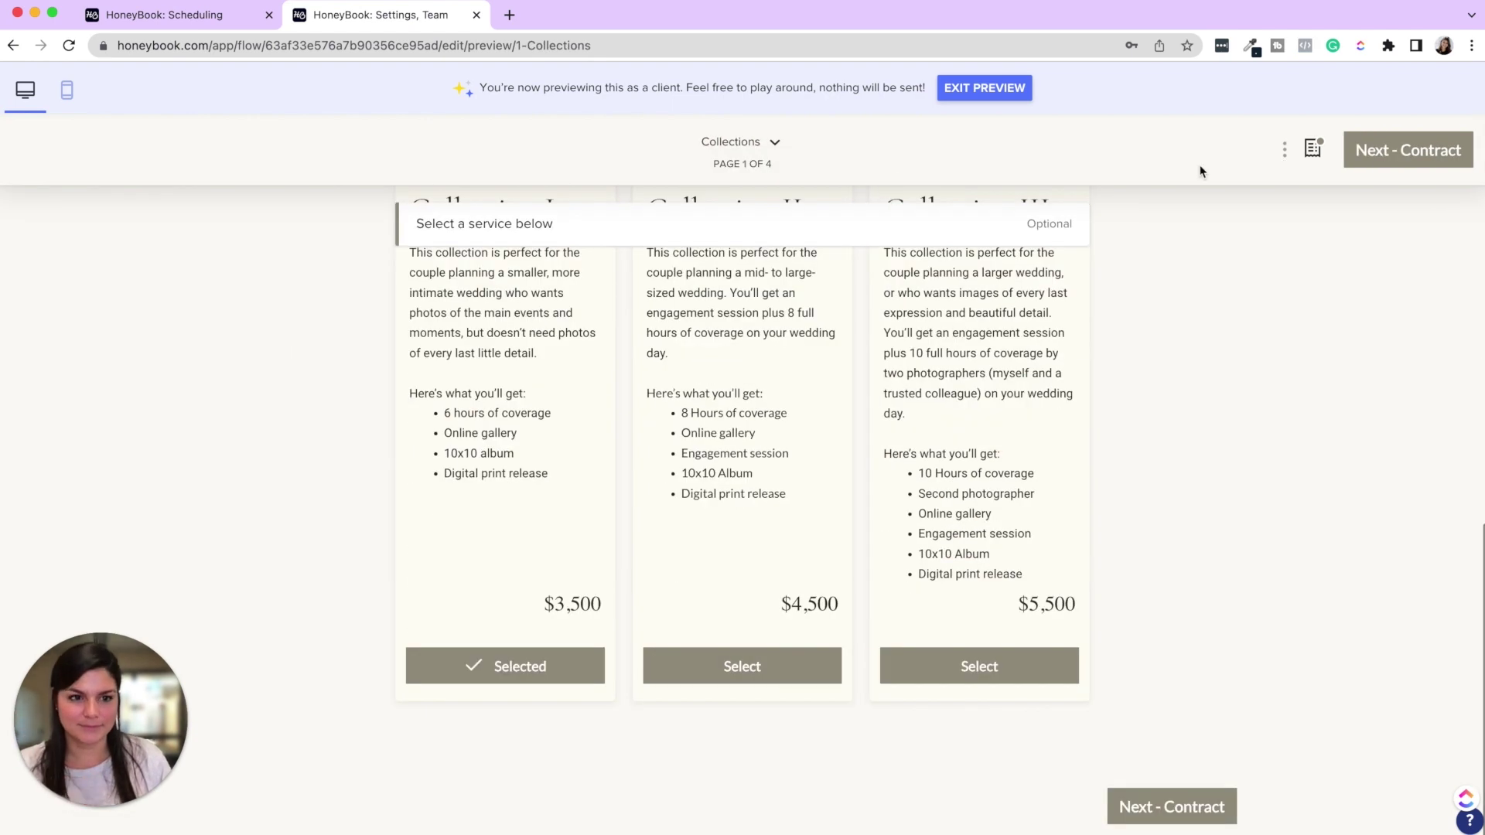
pyautogui.click(1439, 151)
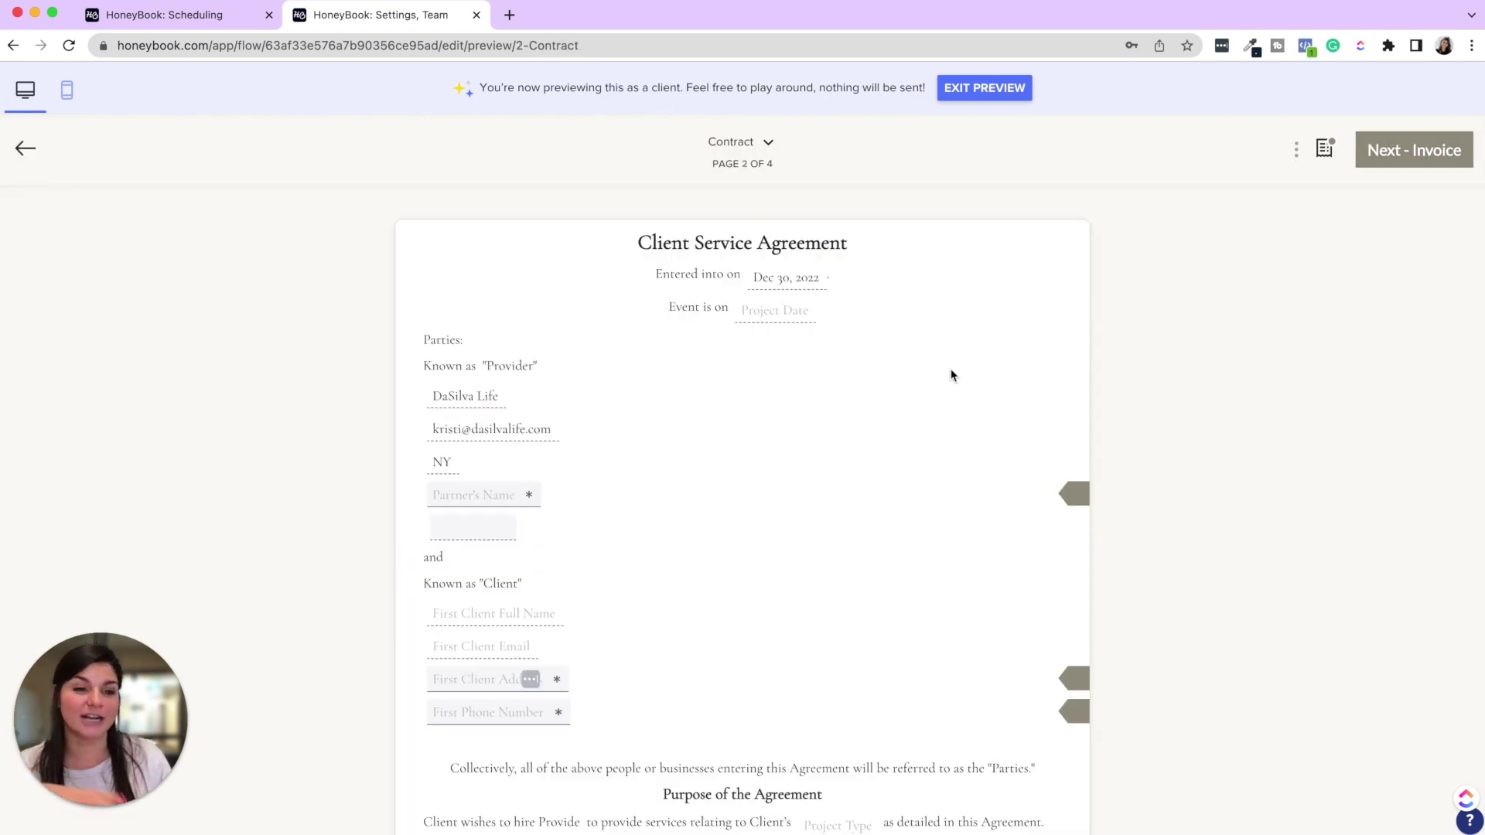
pyautogui.click(1417, 152)
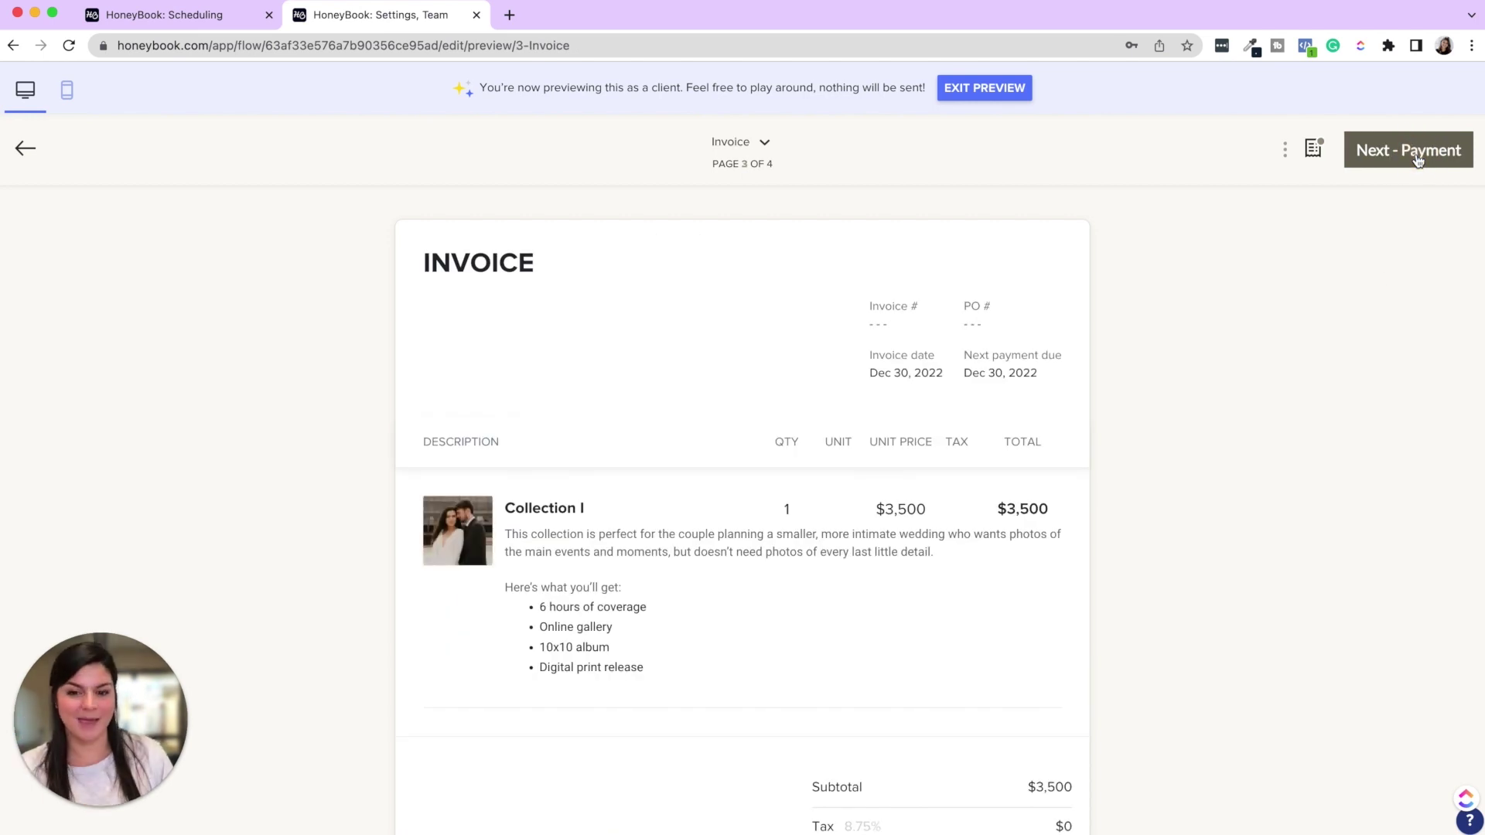